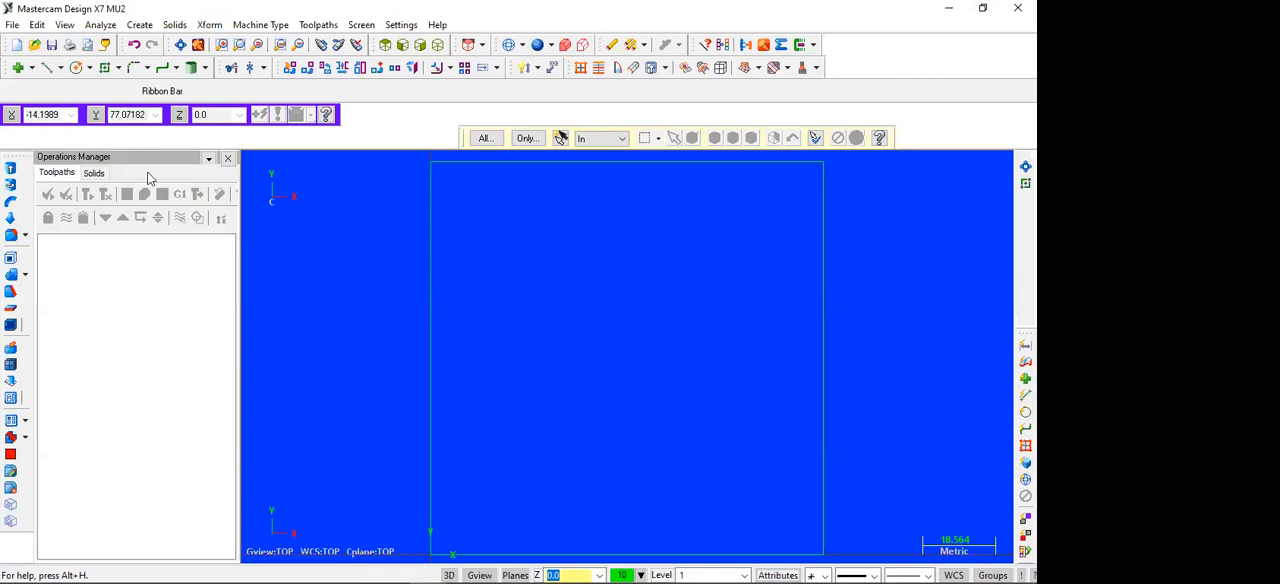
# Step: Draw a 92 × 92 mm rectangle inside the outer square with its first corner at X4, Y4
pyautogui.click(130, 94)
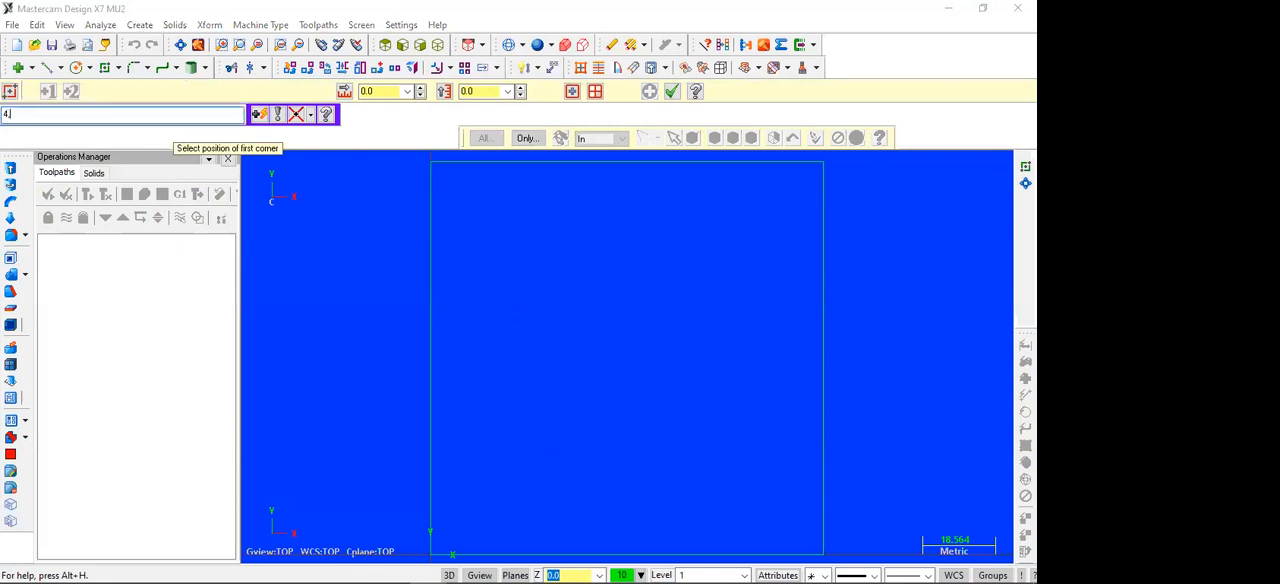
pyautogui.click(527, 453)
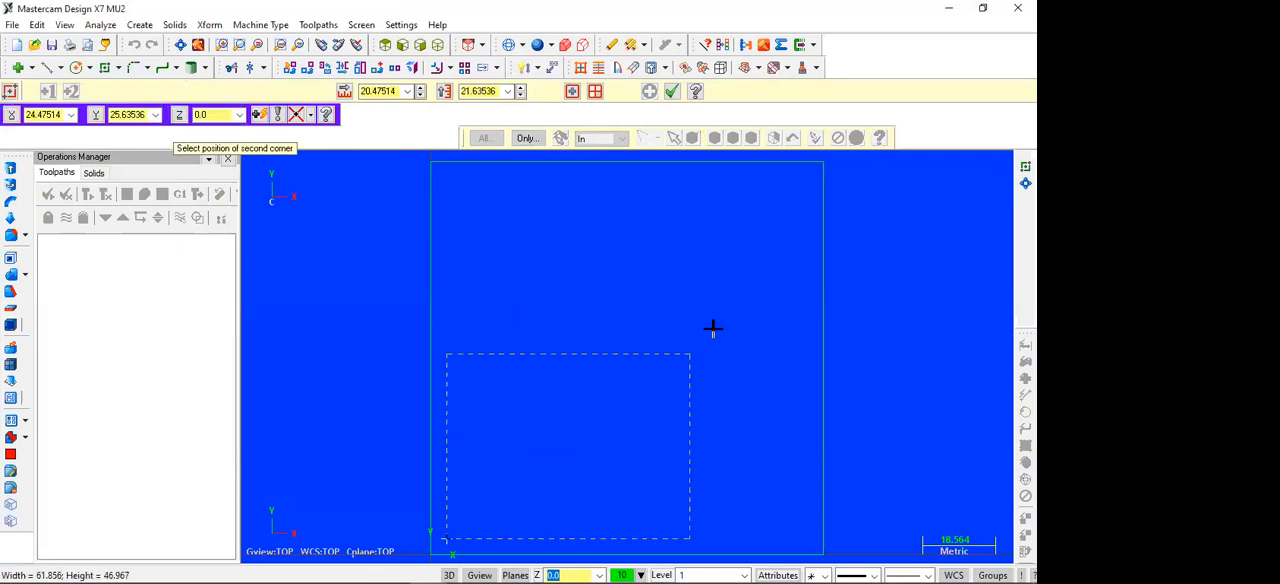
pyautogui.write('9')
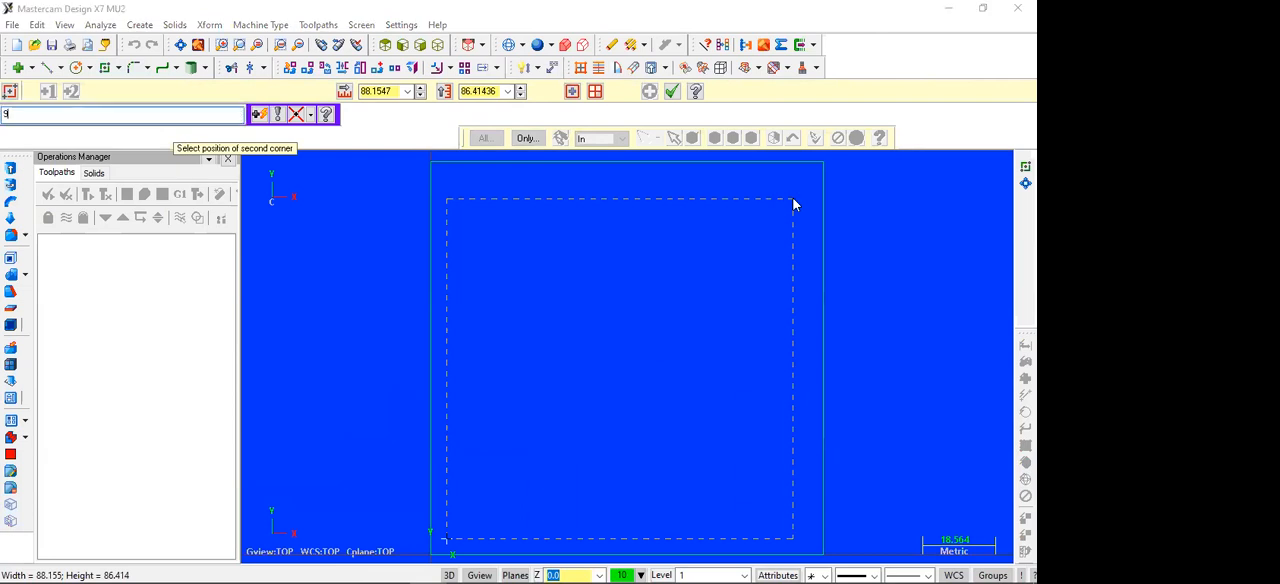
pyautogui.write('8,92')
pyautogui.press('Return')
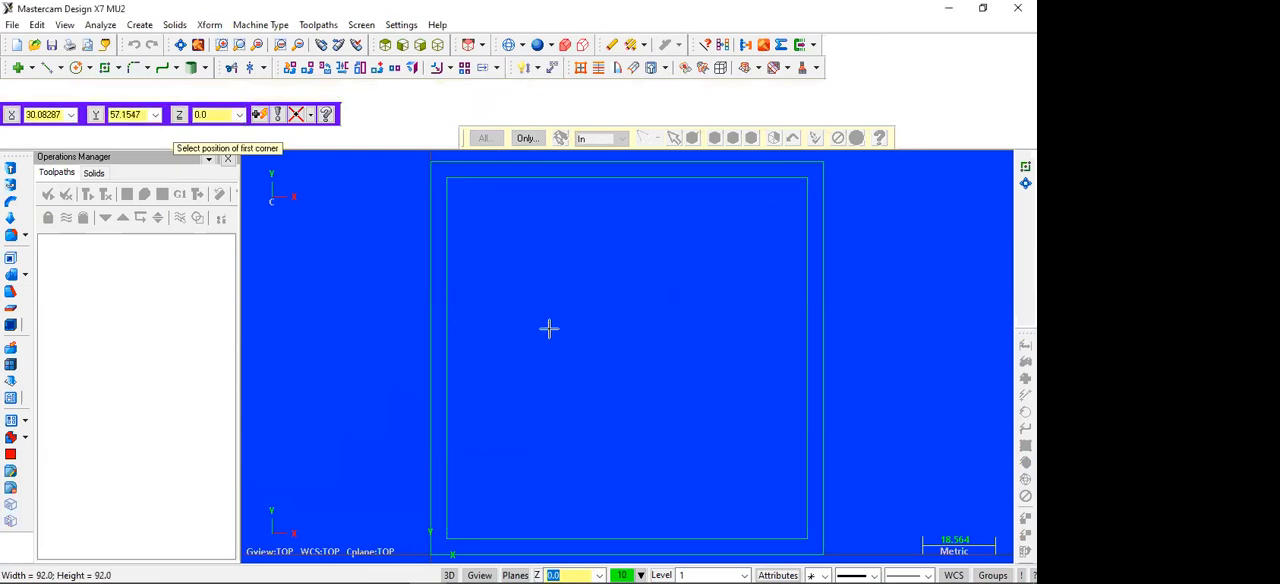
pyautogui.press('Escape')
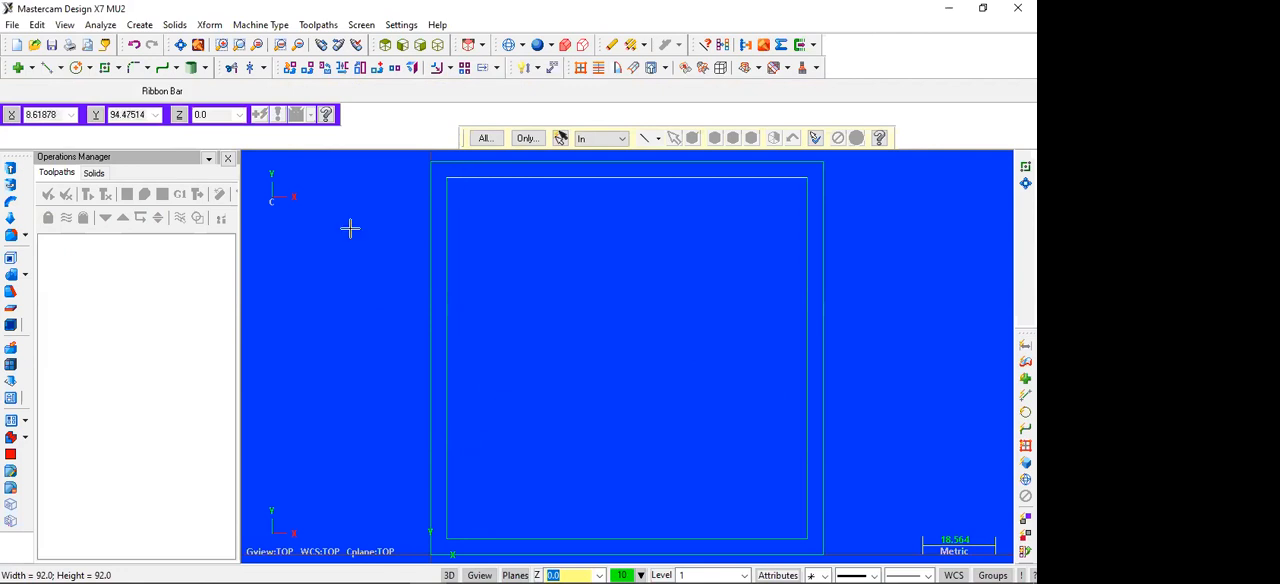
# Step: Fillet all four corners of the inner rectangle with a 4 mm radius
pyautogui.click(131, 67)
pyautogui.doubleClick(222, 91)
pyautogui.write('4')
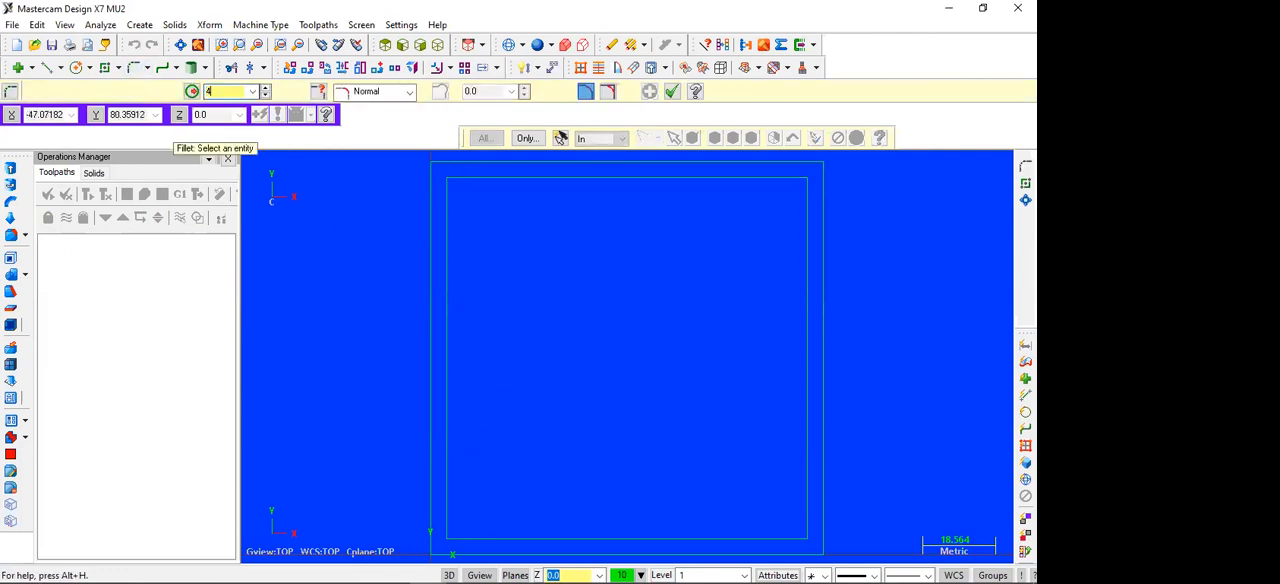
pyautogui.click(450, 208)
pyautogui.click(482, 179)
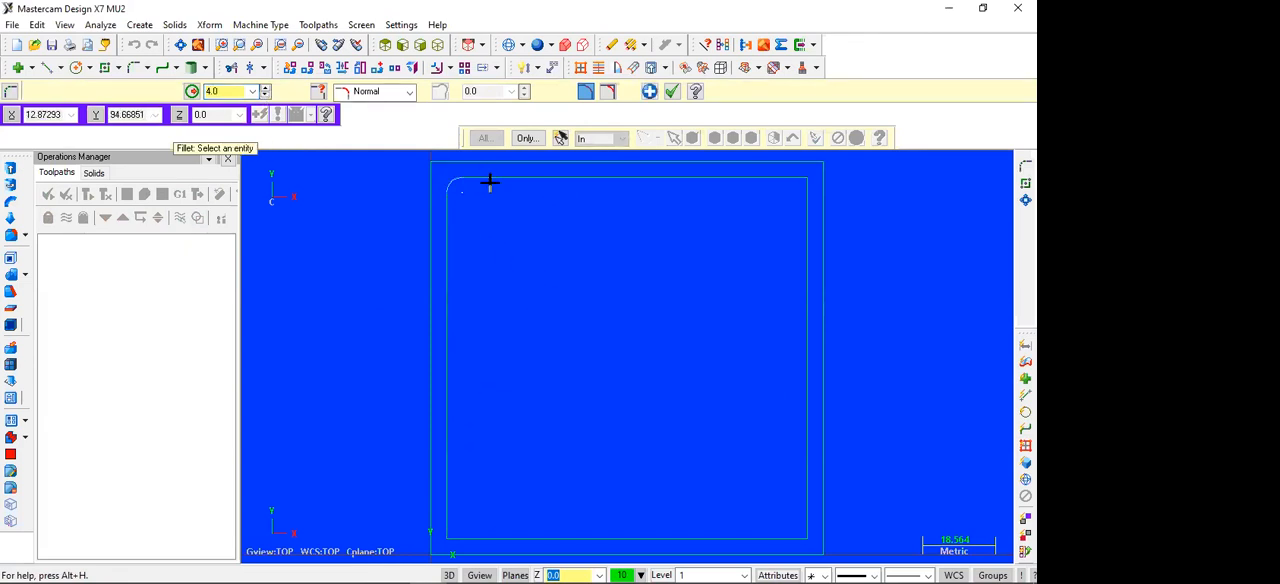
pyautogui.click(733, 187)
pyautogui.click(806, 226)
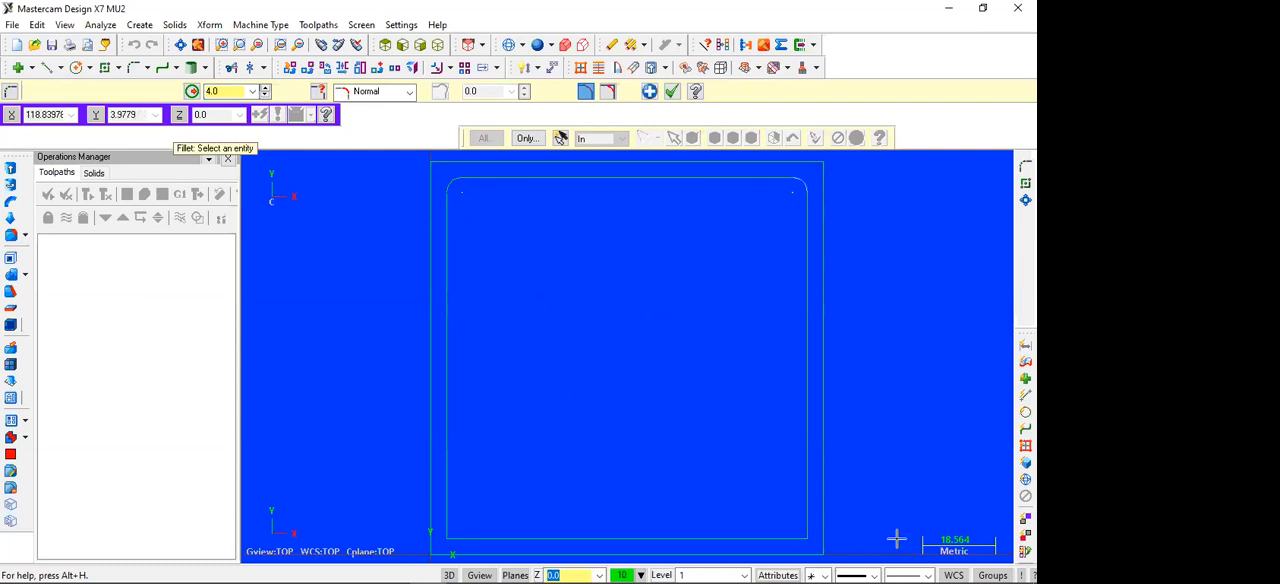
pyautogui.click(790, 514)
pyautogui.click(750, 537)
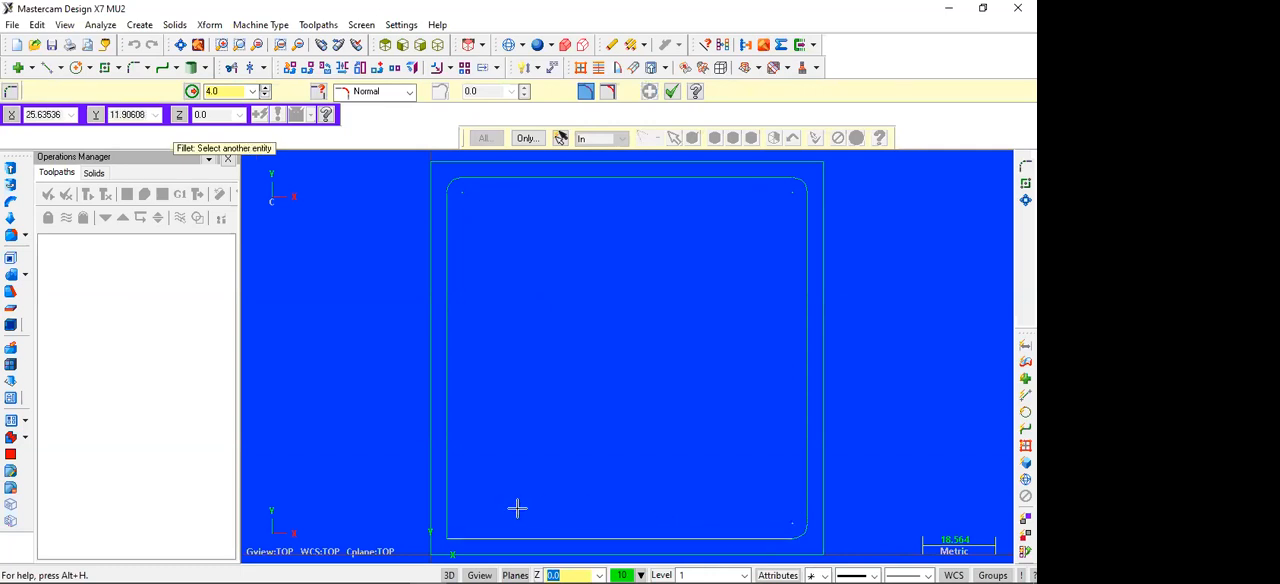
pyautogui.click(457, 507)
pyautogui.press('Escape')
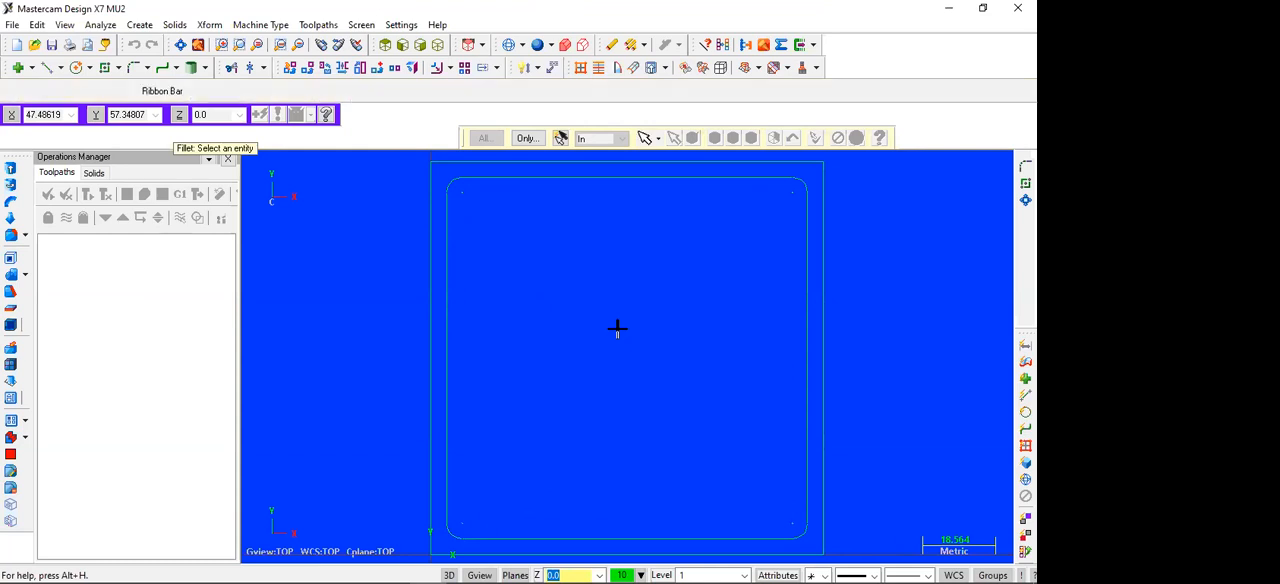
# Step: Examine the nested square profiles in the isometric view
pyautogui.scroll(-2, 619, 327)
pyautogui.scroll(-2, 621, 325)
pyautogui.scroll(2, 623, 317)
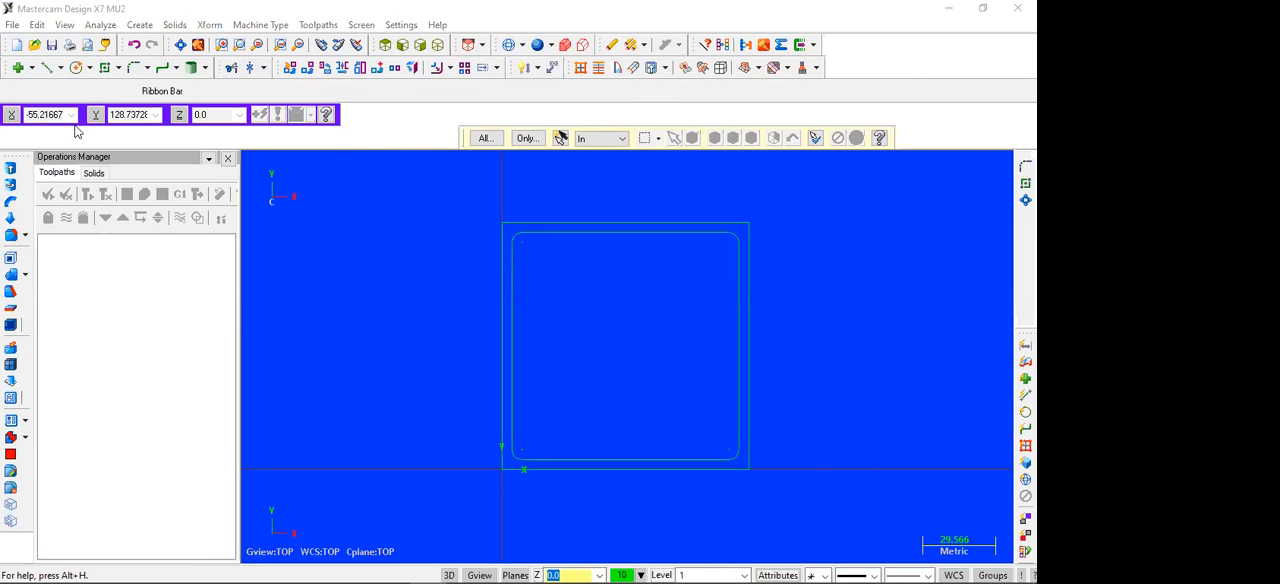
pyautogui.click(438, 45)
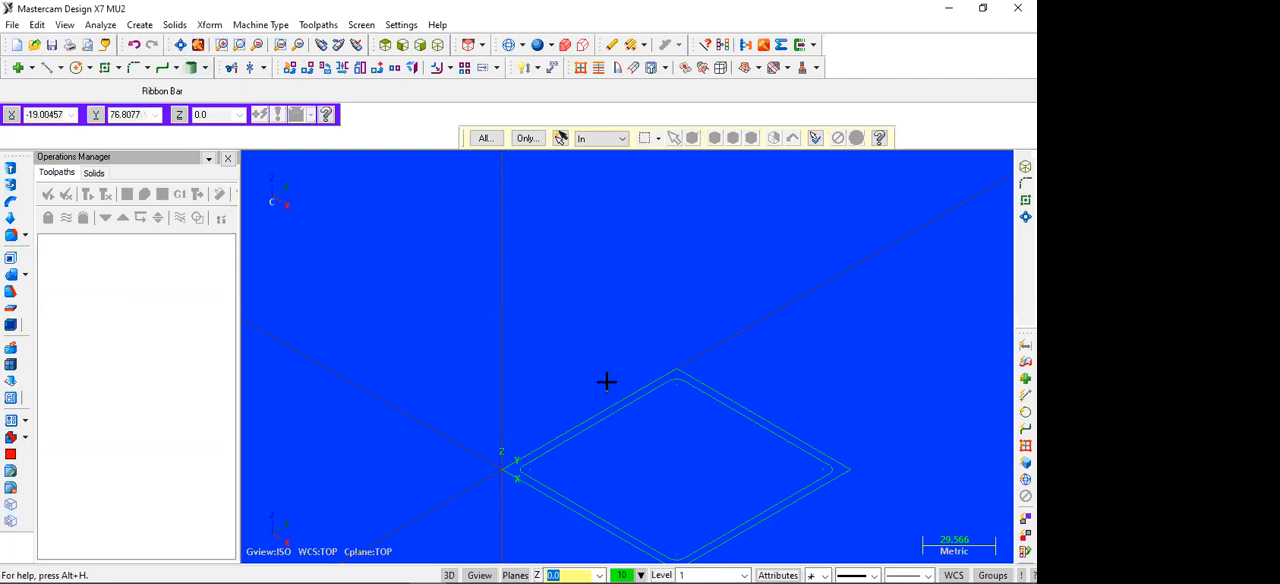
pyautogui.scroll(-1, 606, 380)
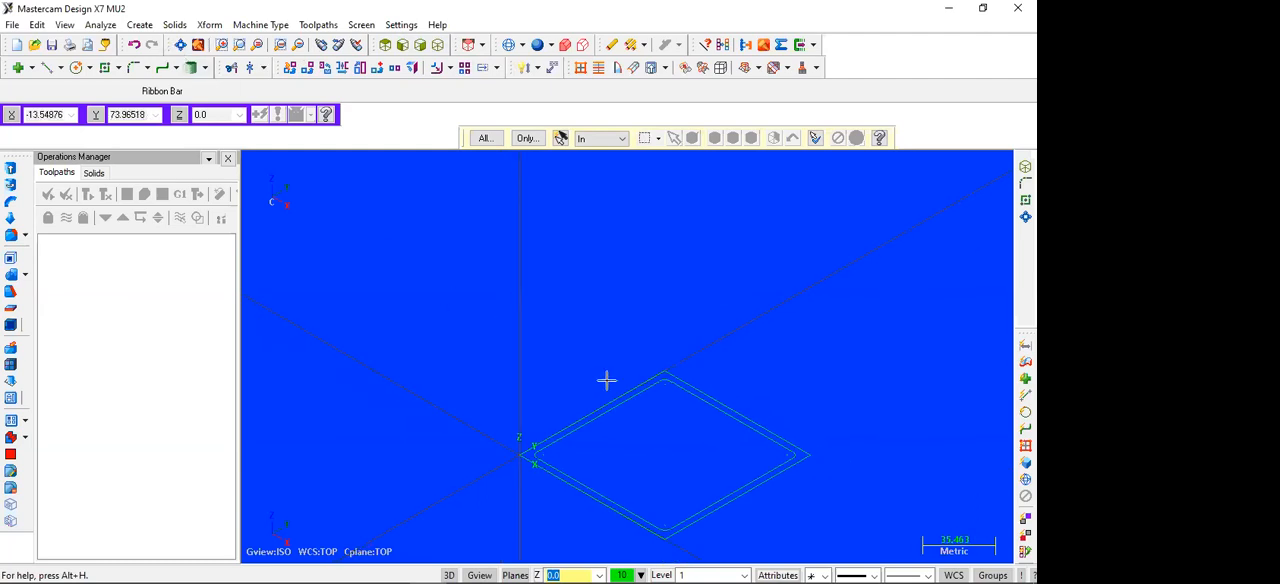
pyautogui.press('Up')
pyautogui.press('Up')
pyautogui.press('Up')
pyautogui.press('Up')
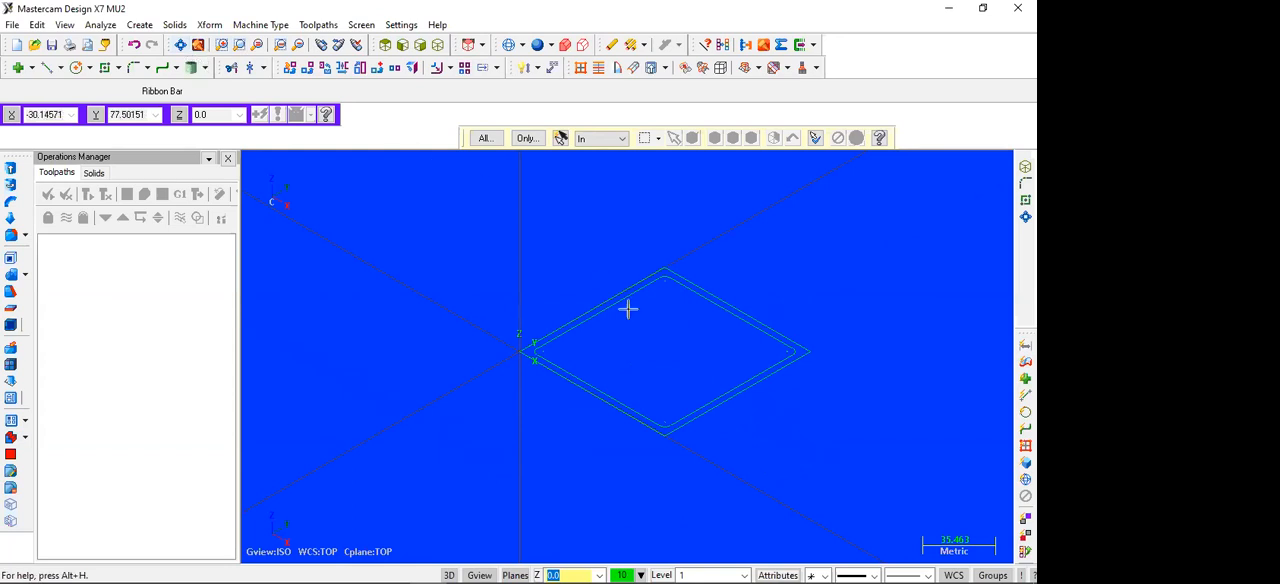
pyautogui.scroll(2, 658, 370)
pyautogui.scroll(2, 648, 349)
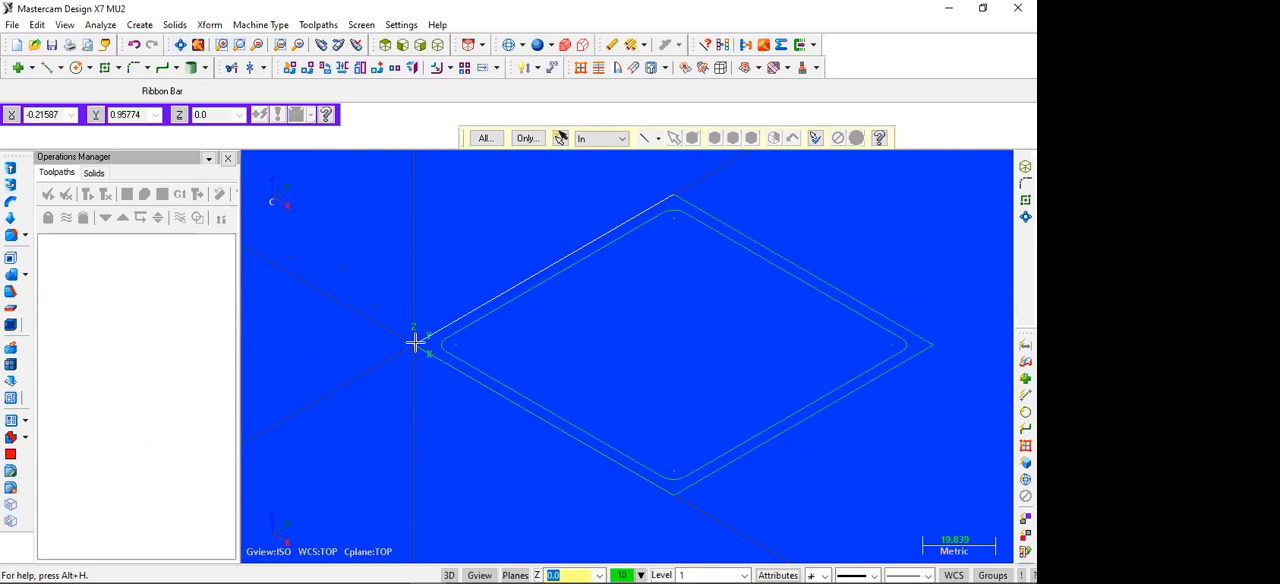
# Step: Consult the part drawing in the WPS Office job sheet PDF, and return to Mastercam's top view
pyautogui.click(397, 568)
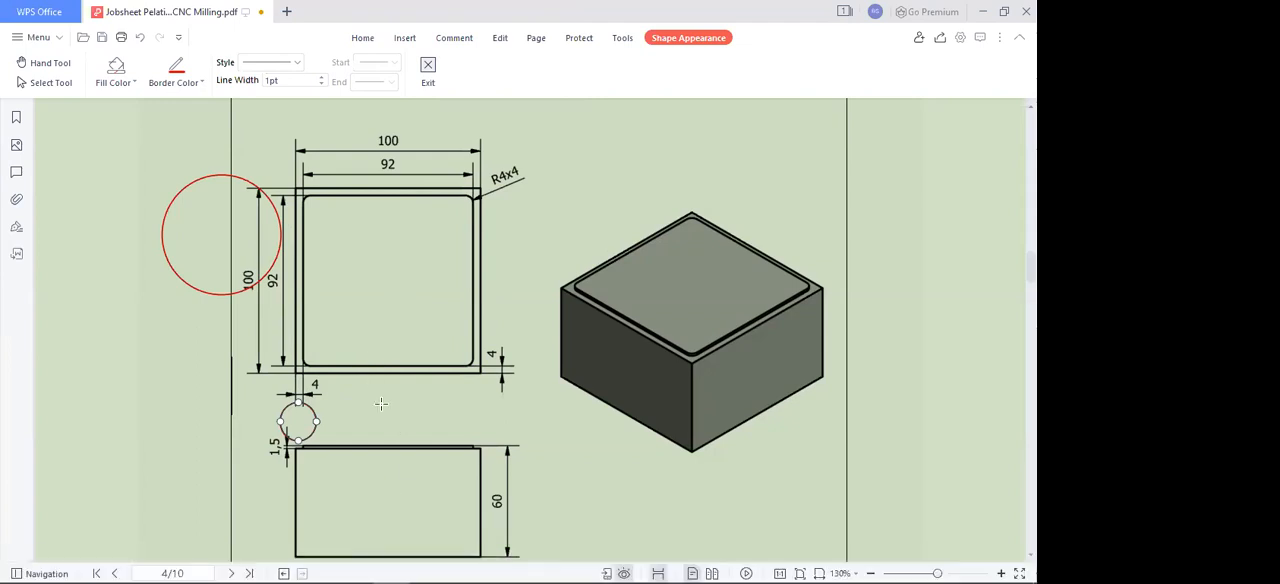
pyautogui.click(428, 568)
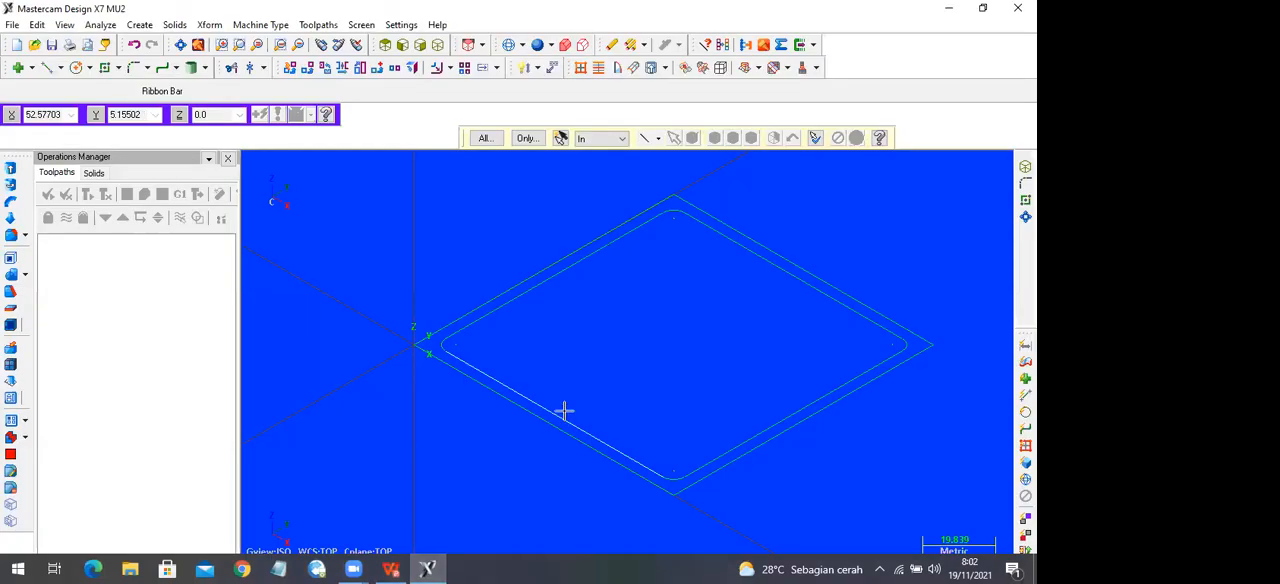
pyautogui.click(385, 45)
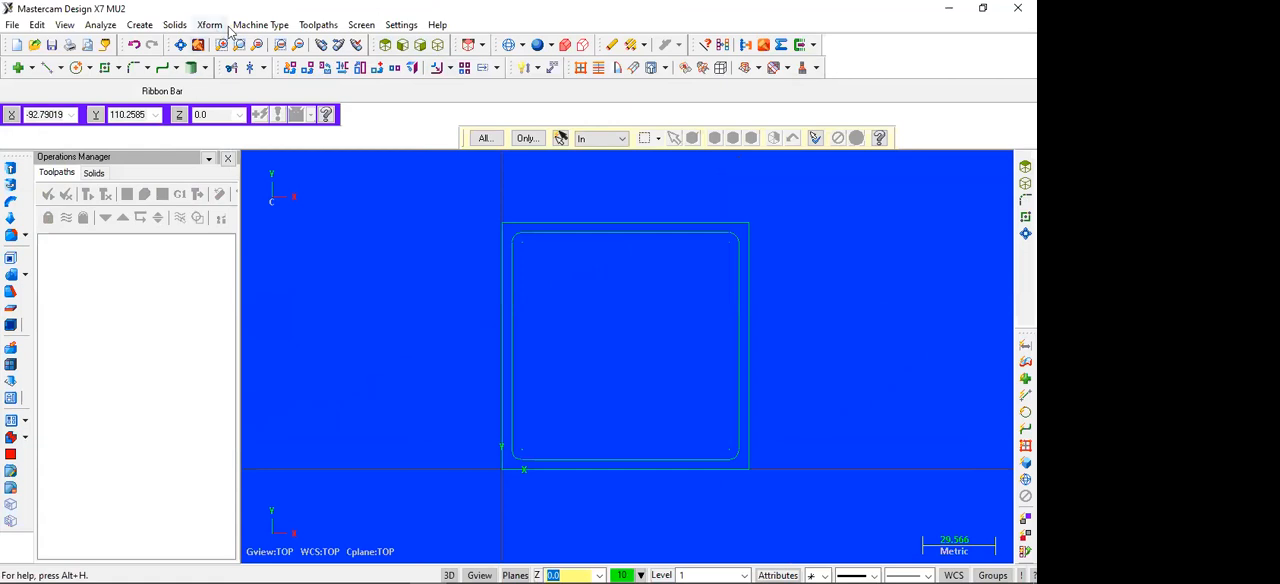
# Step: Browse the available mill machine definitions and close the list without changing it
pyautogui.click(268, 26)
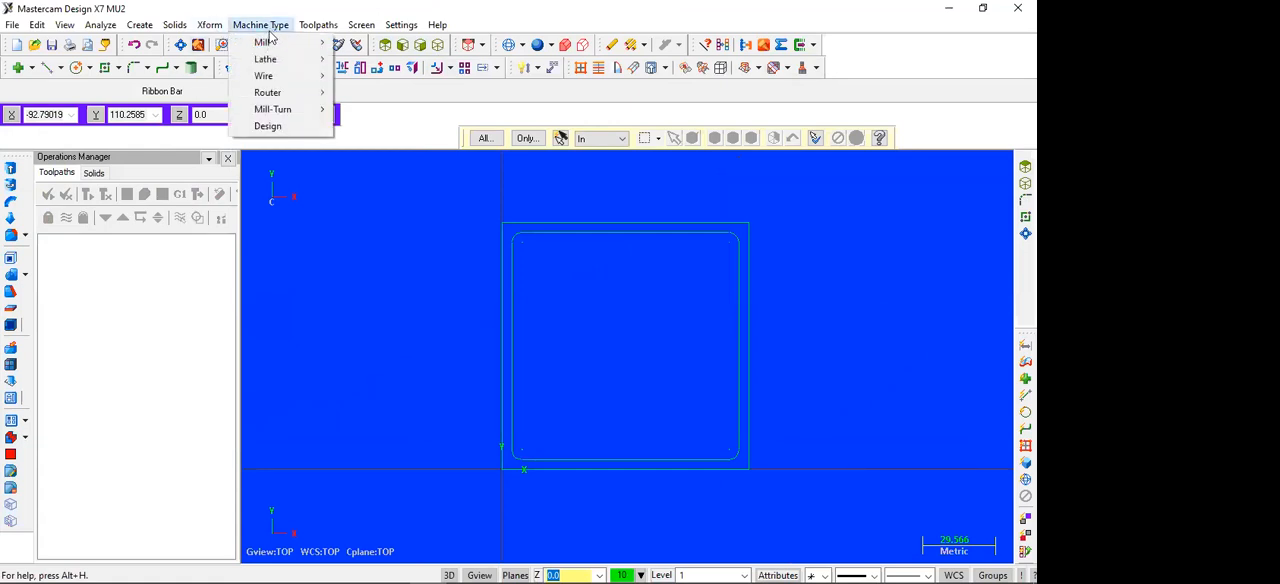
pyautogui.moveTo(268, 43)
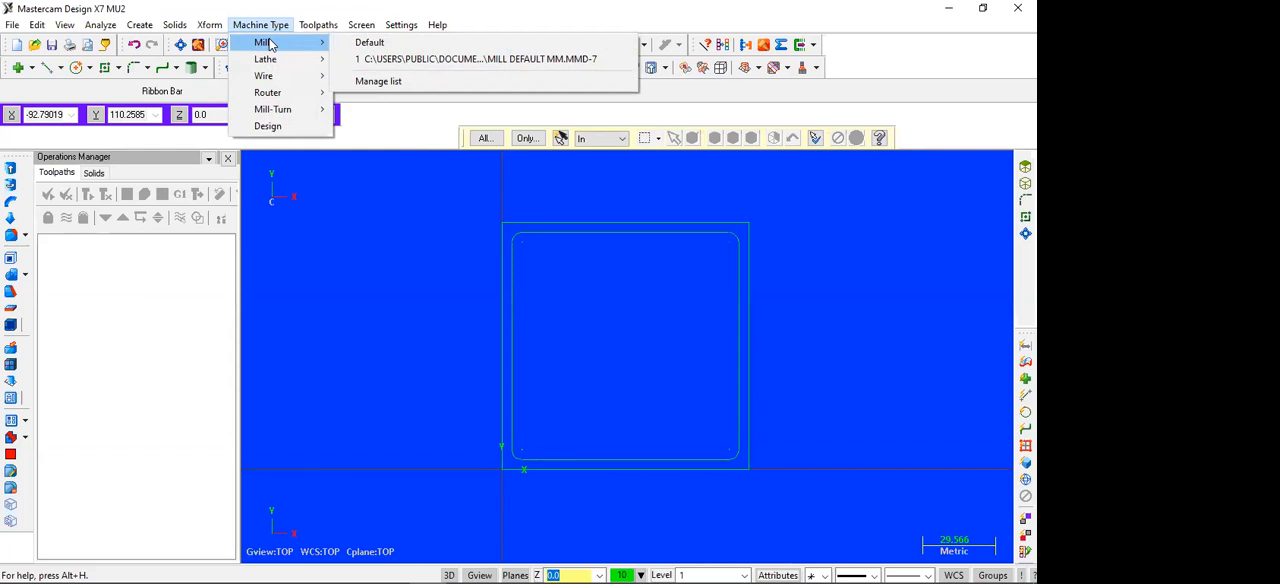
pyautogui.click(378, 81)
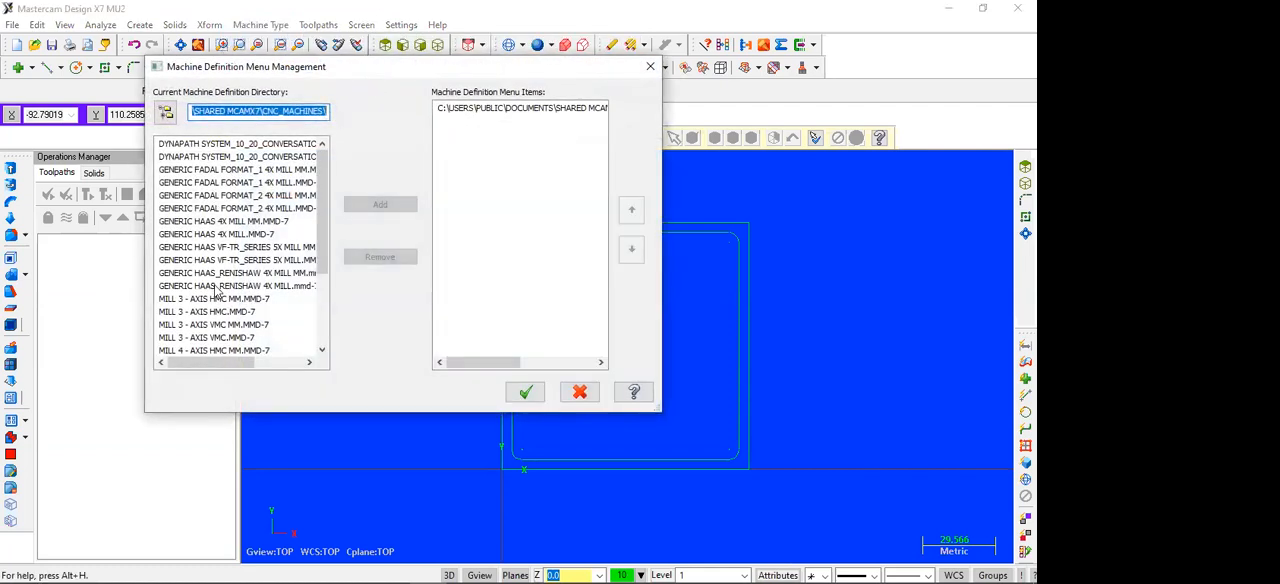
pyautogui.scroll(-3, 244, 242)
pyautogui.scroll(3, 245, 221)
pyautogui.scroll(-3, 255, 195)
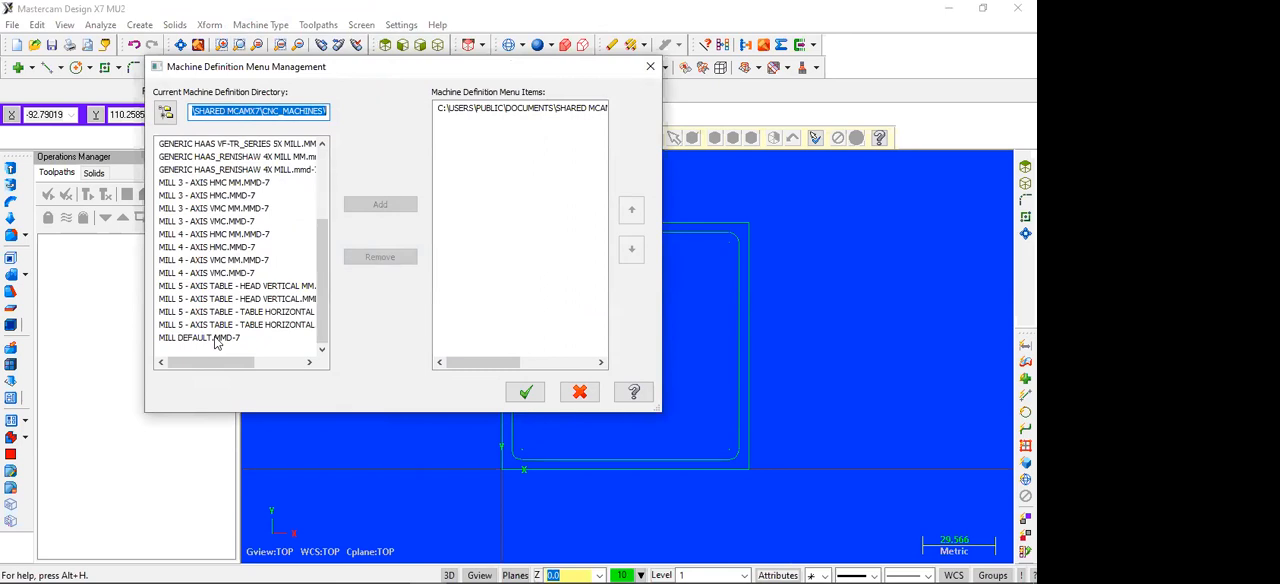
pyautogui.click(590, 395)
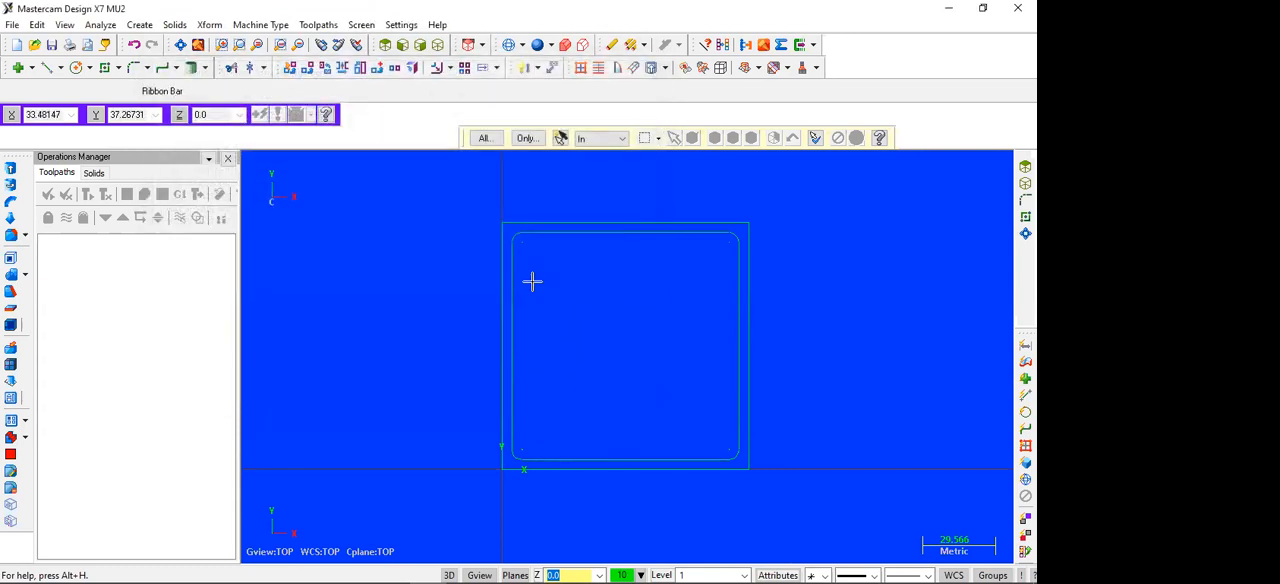
# Step: Choose the Mill Default MM machine definition and expand the properties of its machine group
pyautogui.click(261, 25)
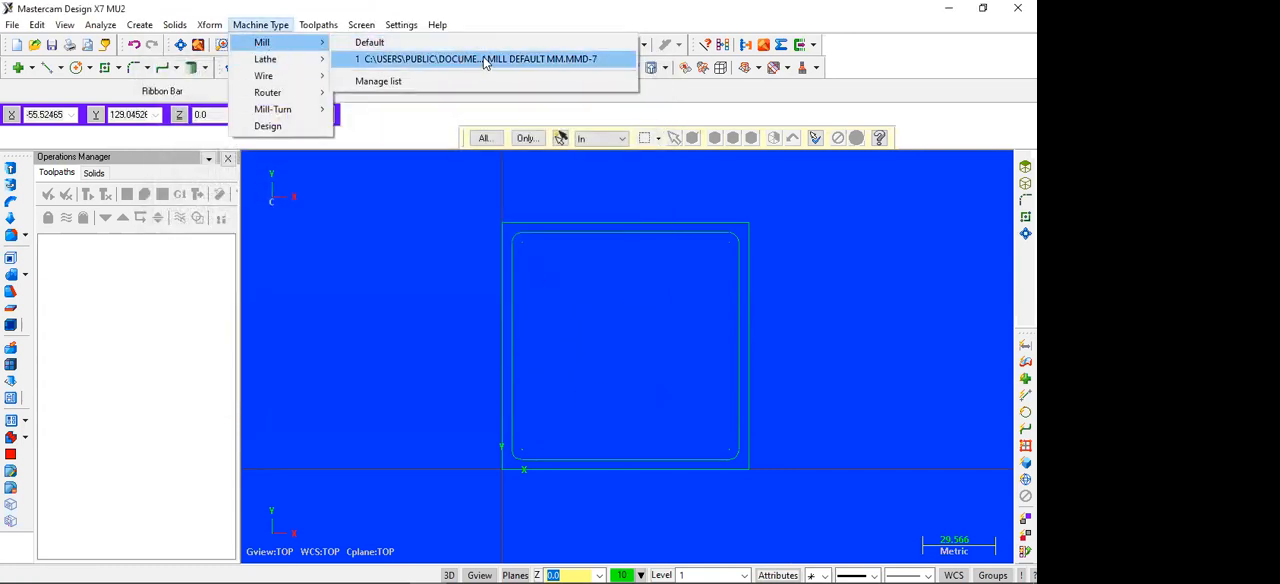
pyautogui.click(497, 59)
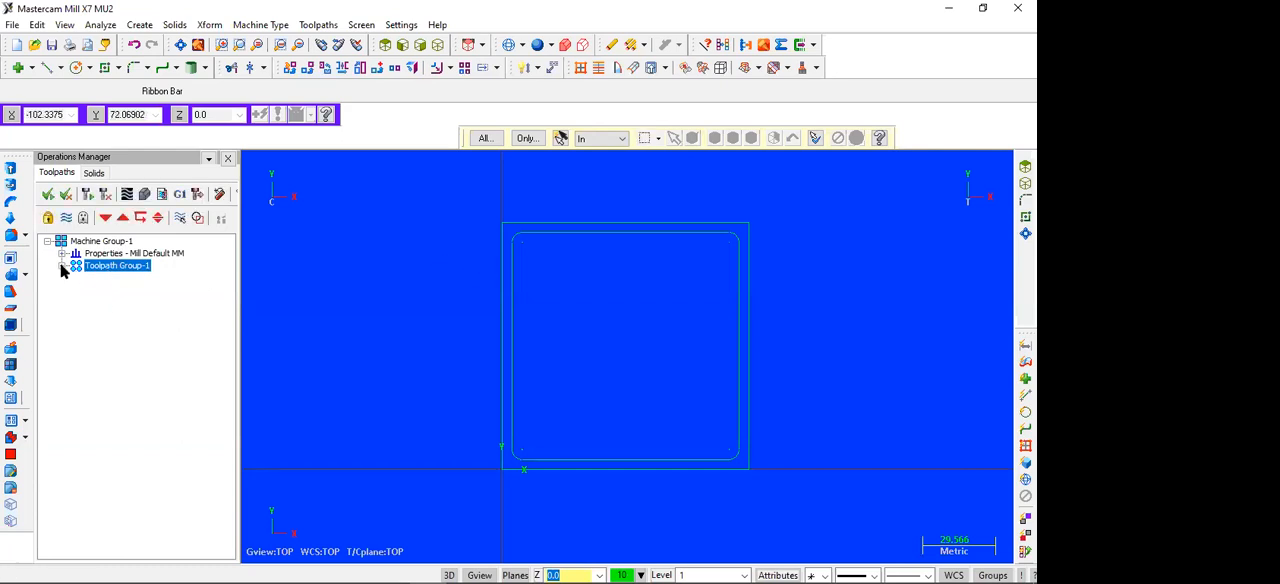
pyautogui.click(62, 253)
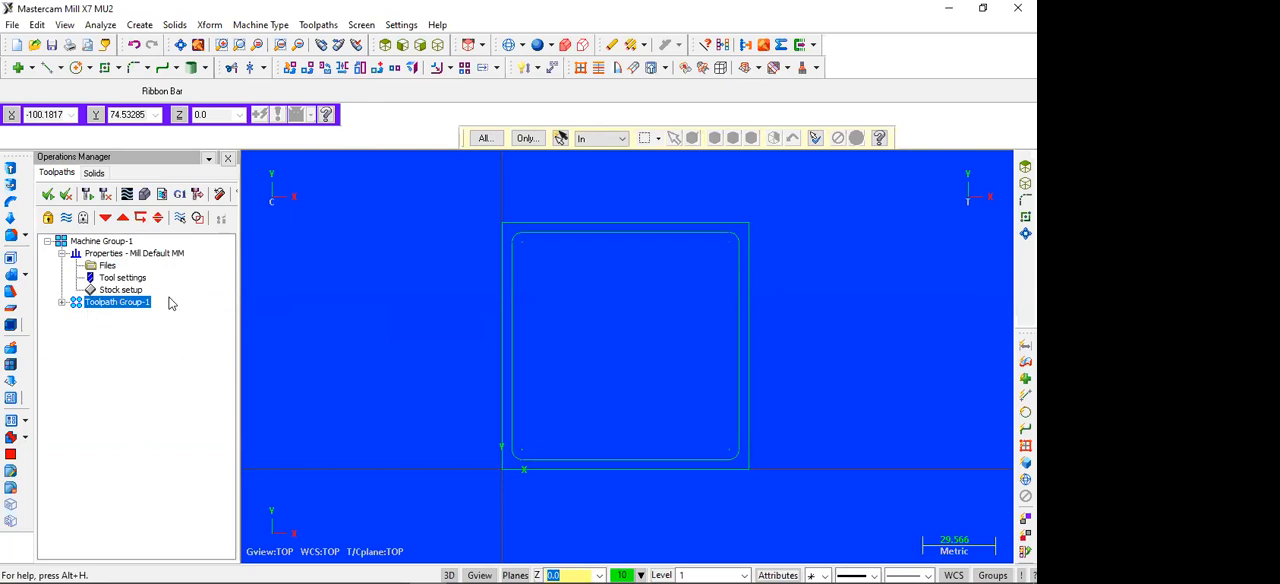
pyautogui.doubleClick(120, 290)
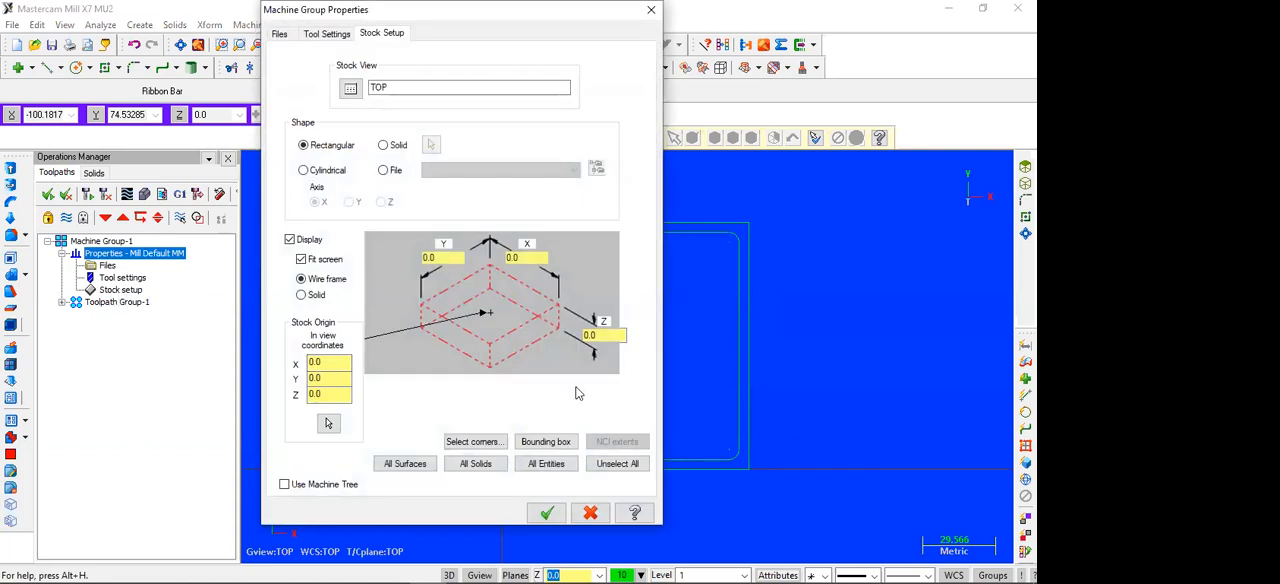
pyautogui.click(427, 257)
pyautogui.write('100')
pyautogui.press('Delete')
pyautogui.press('Delete')
pyautogui.click(524, 258)
pyautogui.write('100')
pyautogui.click(600, 335)
pyautogui.write('6')
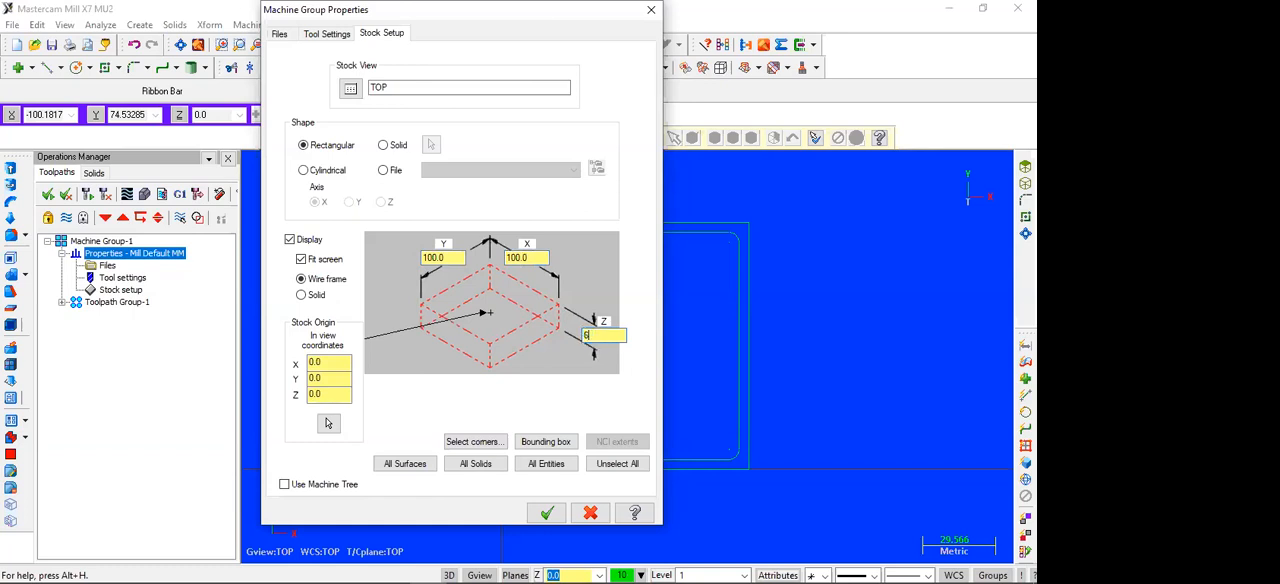
pyautogui.write('0')
pyautogui.write('.')
pyautogui.moveTo(472, 14); pyautogui.dragTo(224, 51)
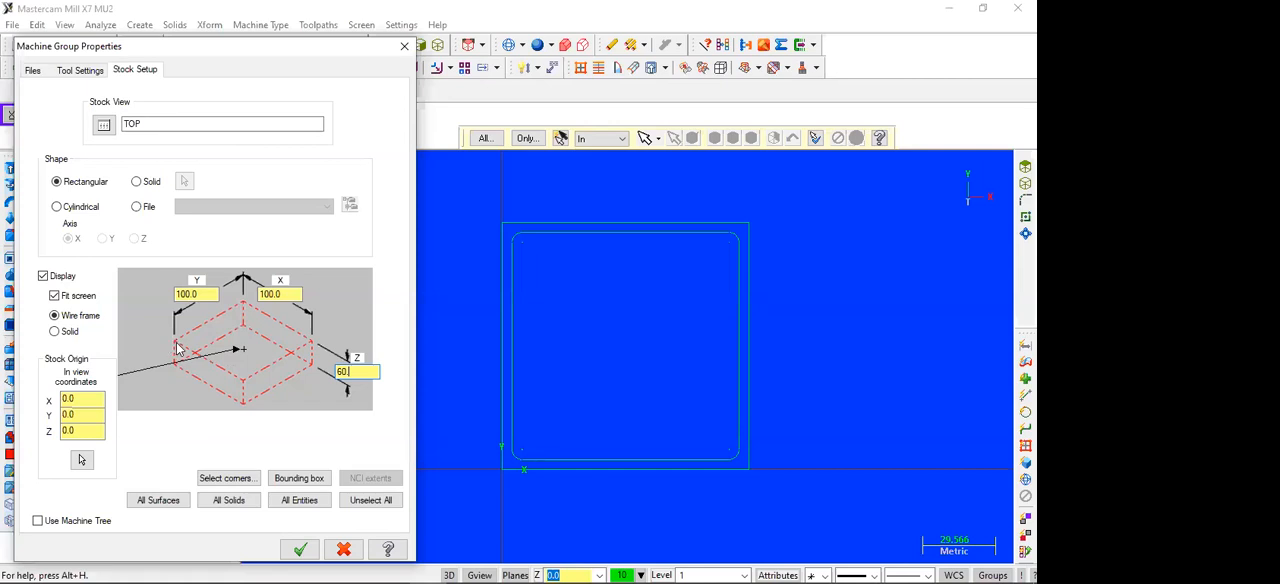
pyautogui.click(566, 118)
pyautogui.click(343, 548)
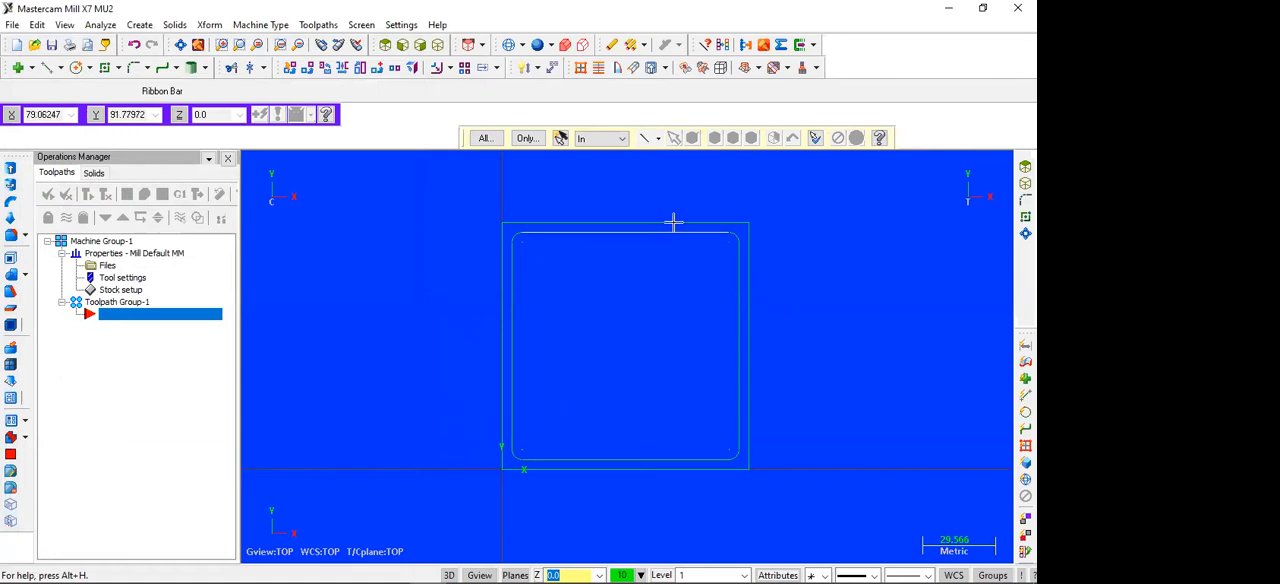
pyautogui.click(259, 26)
pyautogui.moveTo(263, 45)
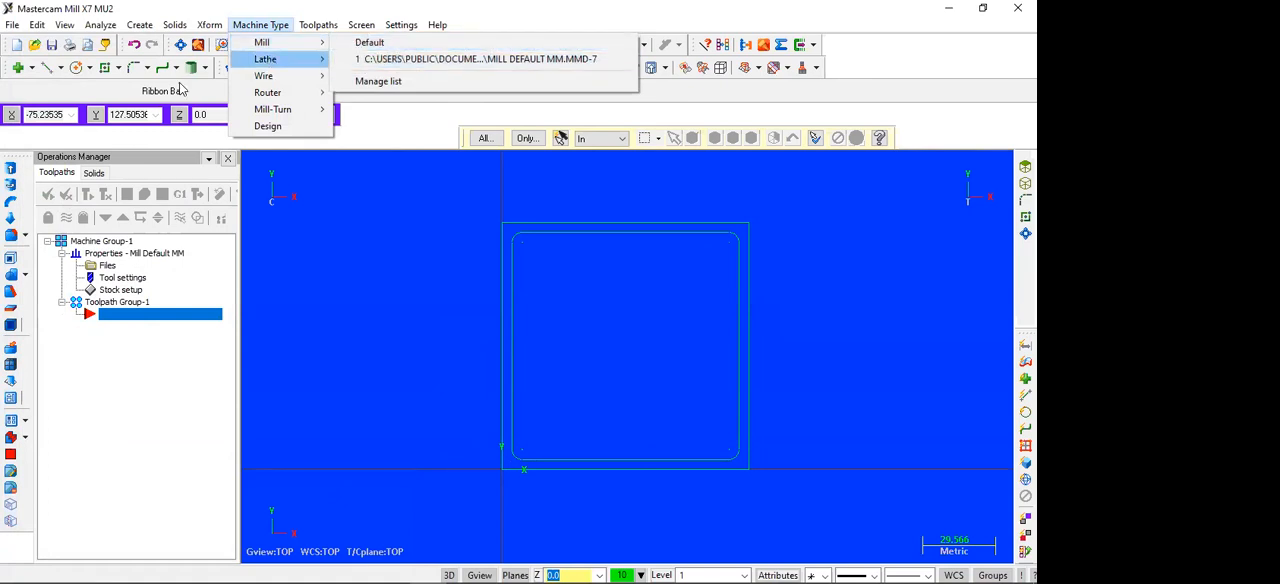
pyautogui.click(84, 372)
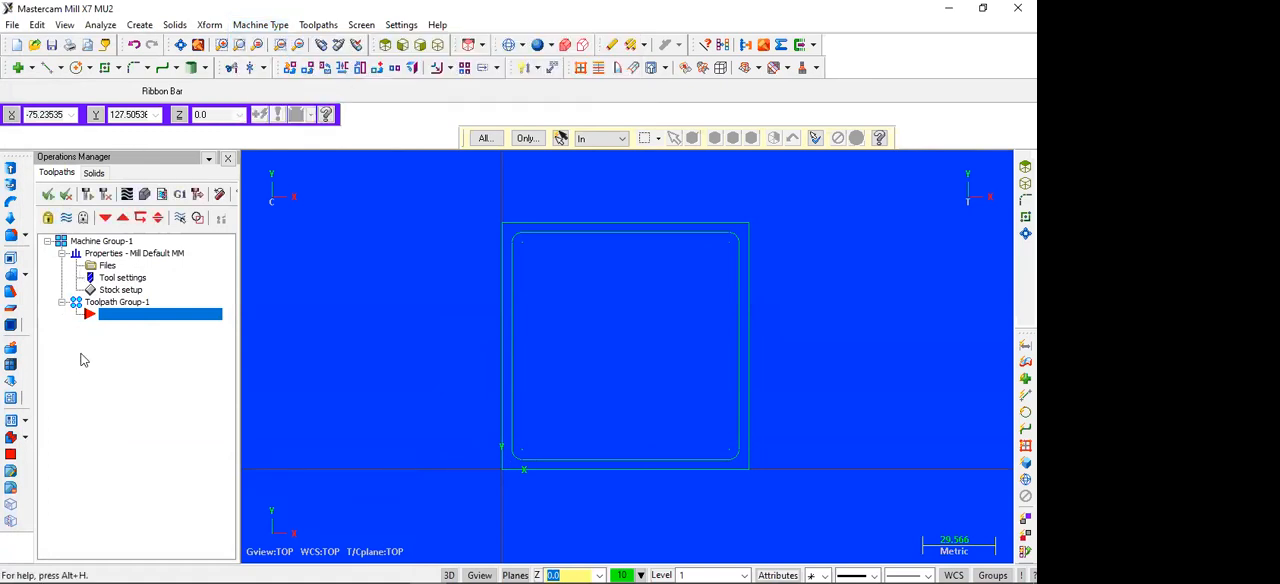
# Step: Set the machine group's rectangular stock size to X 100, Y 100 and Z 60 mm in the stock setup
pyautogui.click(63, 253)
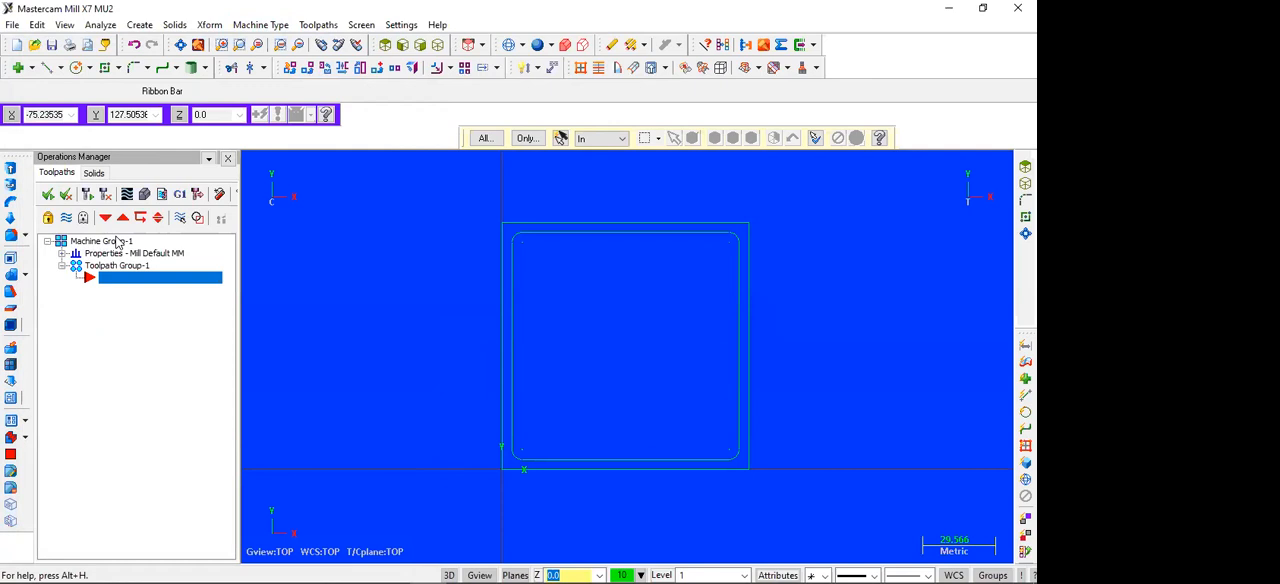
pyautogui.click(62, 254)
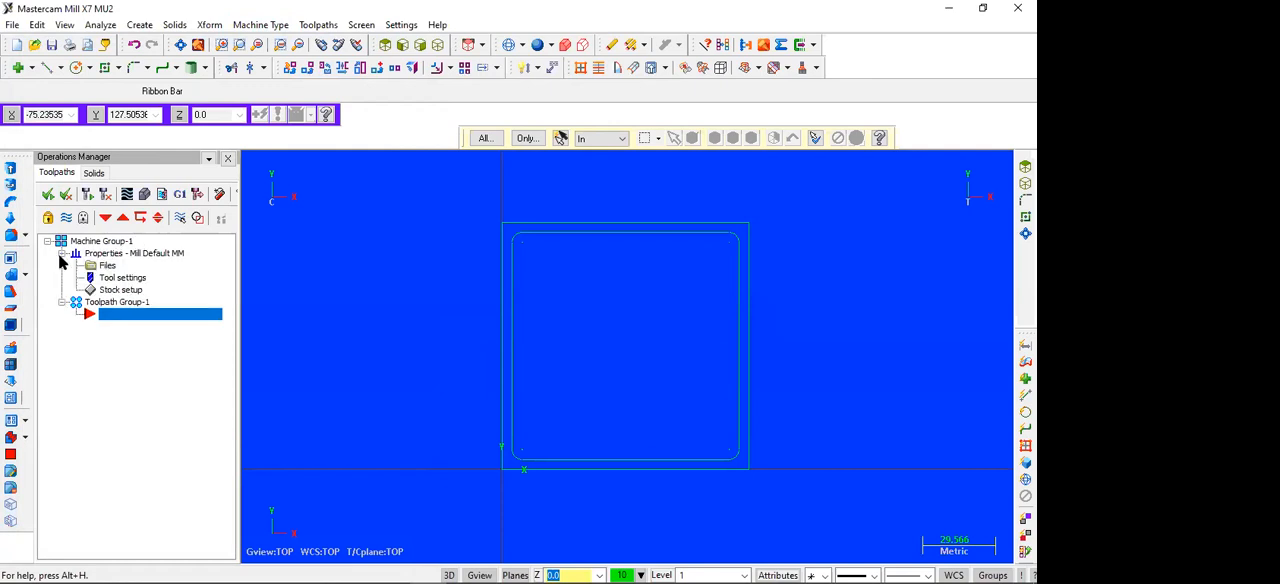
pyautogui.doubleClick(127, 290)
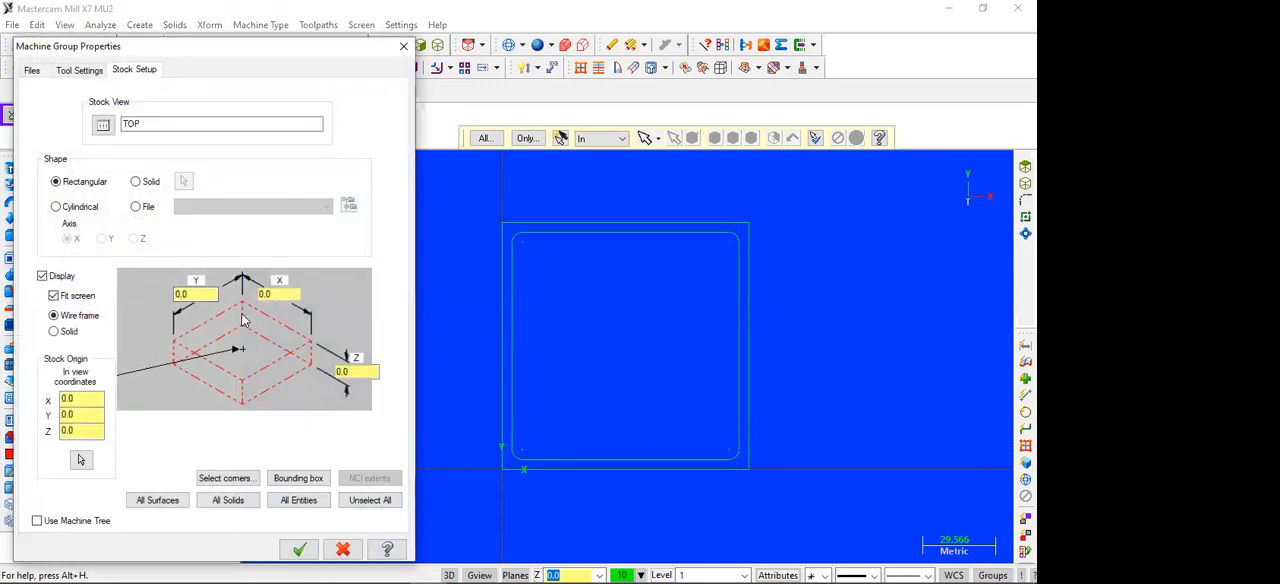
pyautogui.doubleClick(191, 294)
pyautogui.write('100')
pyautogui.doubleClick(288, 294)
pyautogui.write('100')
pyautogui.doubleClick(341, 372)
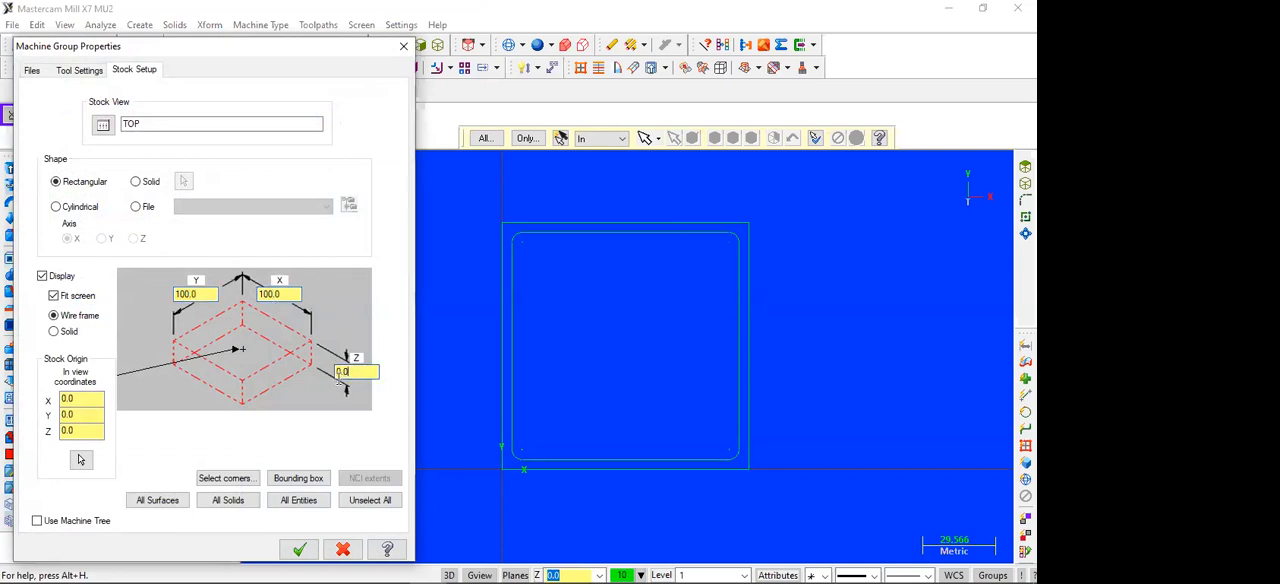
pyautogui.write('60')
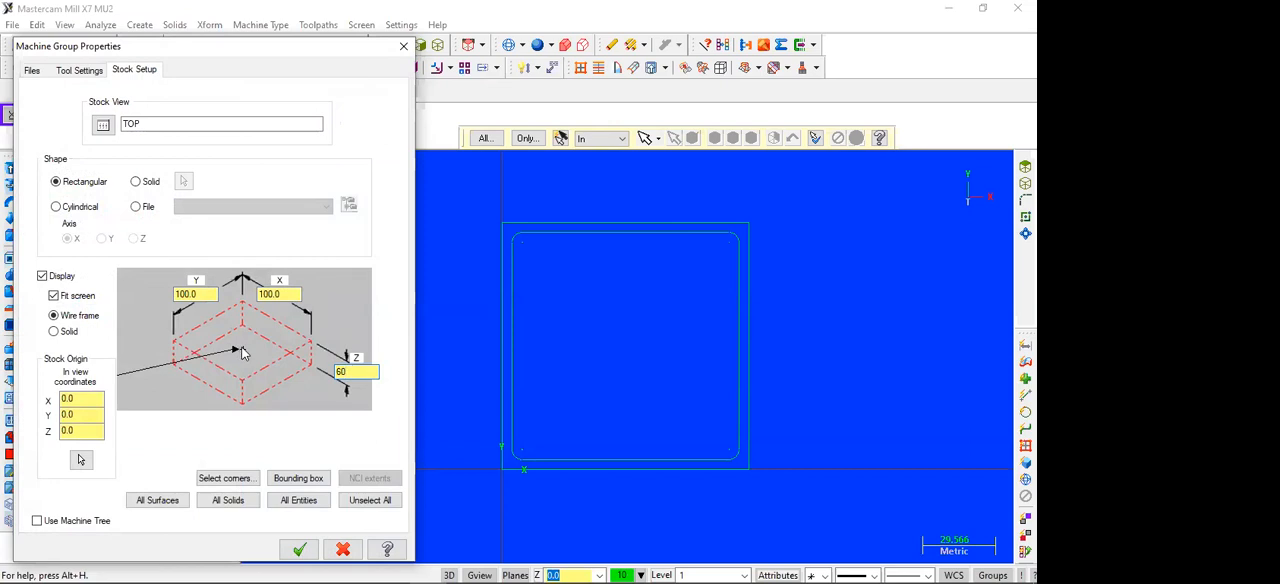
# Step: Place the stock origin at the left corner of the stock diagram's upper face and apply the stock setup
pyautogui.click(173, 344)
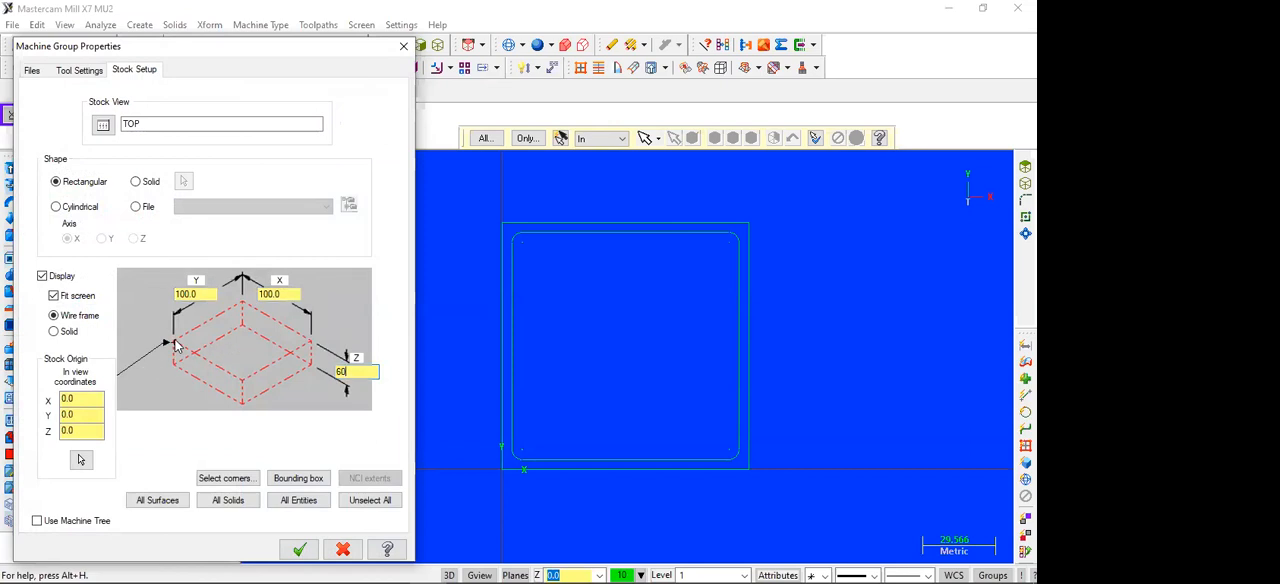
pyautogui.click(240, 379)
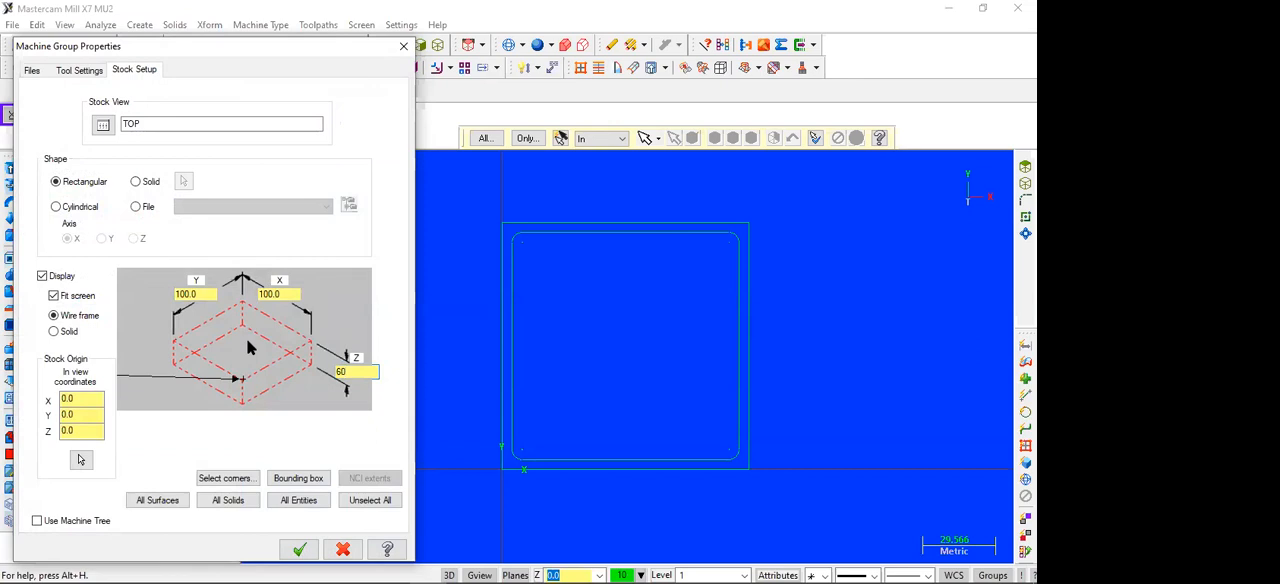
pyautogui.click(241, 348)
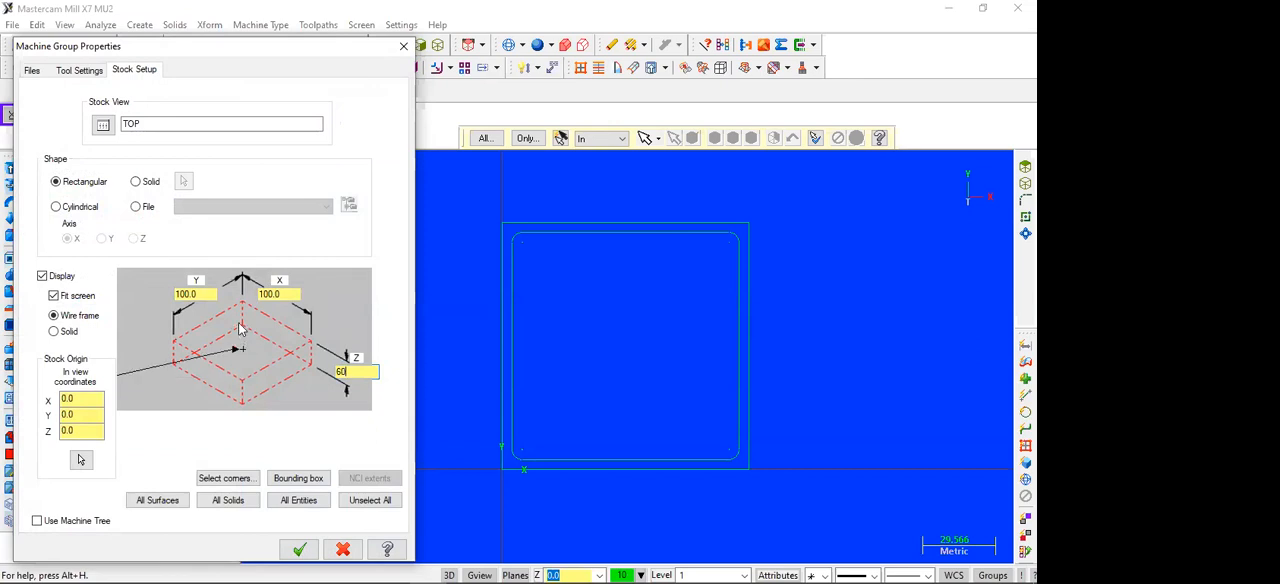
pyautogui.click(243, 304)
pyautogui.click(307, 345)
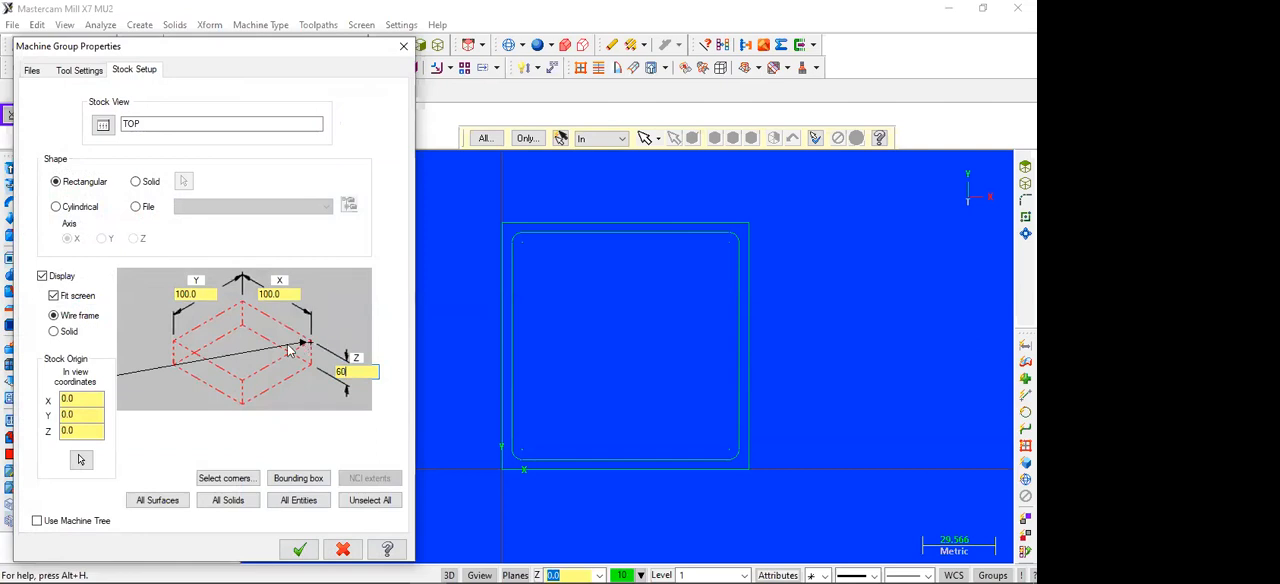
pyautogui.click(176, 345)
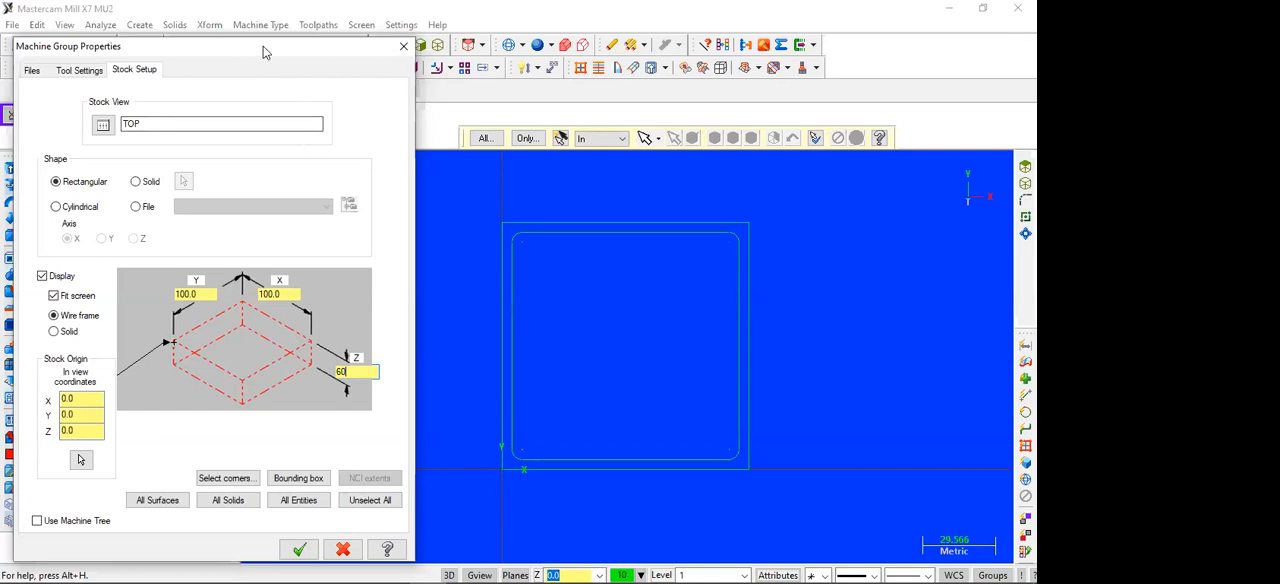
pyautogui.moveTo(263, 47); pyautogui.dragTo(259, 21)
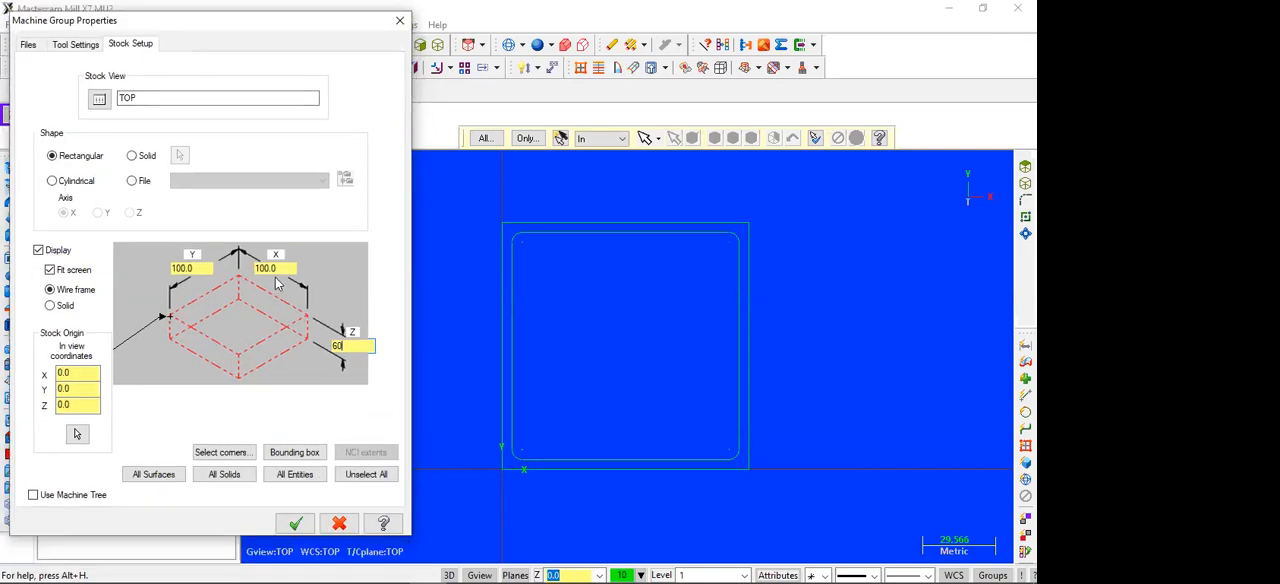
pyautogui.press('Return')
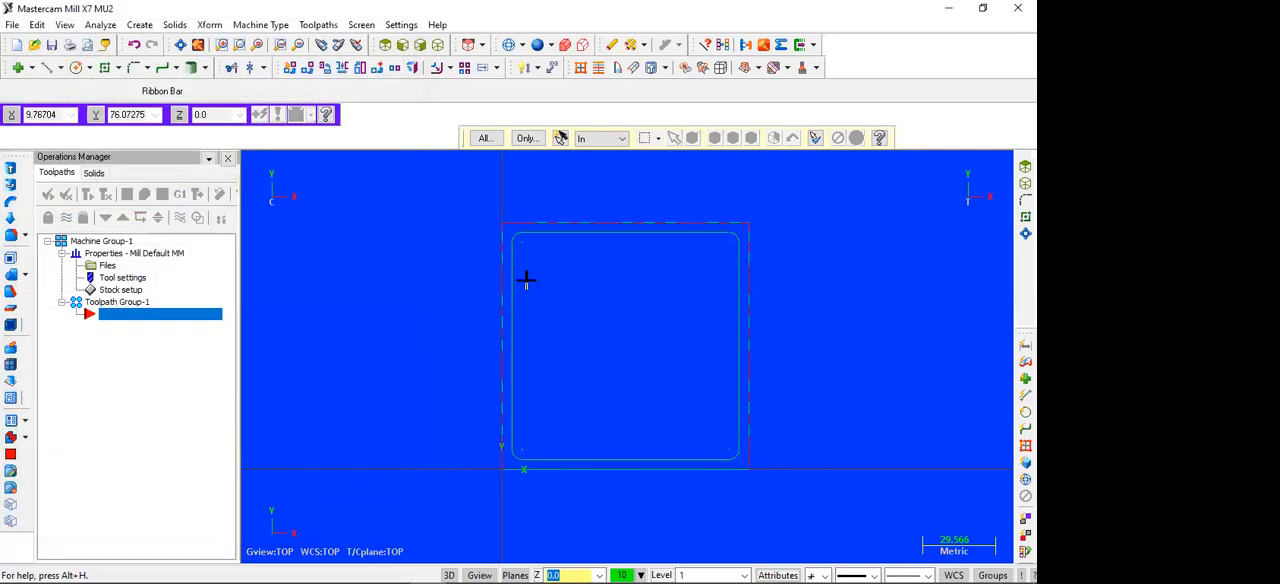
# Step: Examine the stock outline around the square profiles in isometric, front, right side and top views
pyautogui.click(437, 48)
pyautogui.scroll(-2, 579, 428)
pyautogui.scroll(-3, 579, 428)
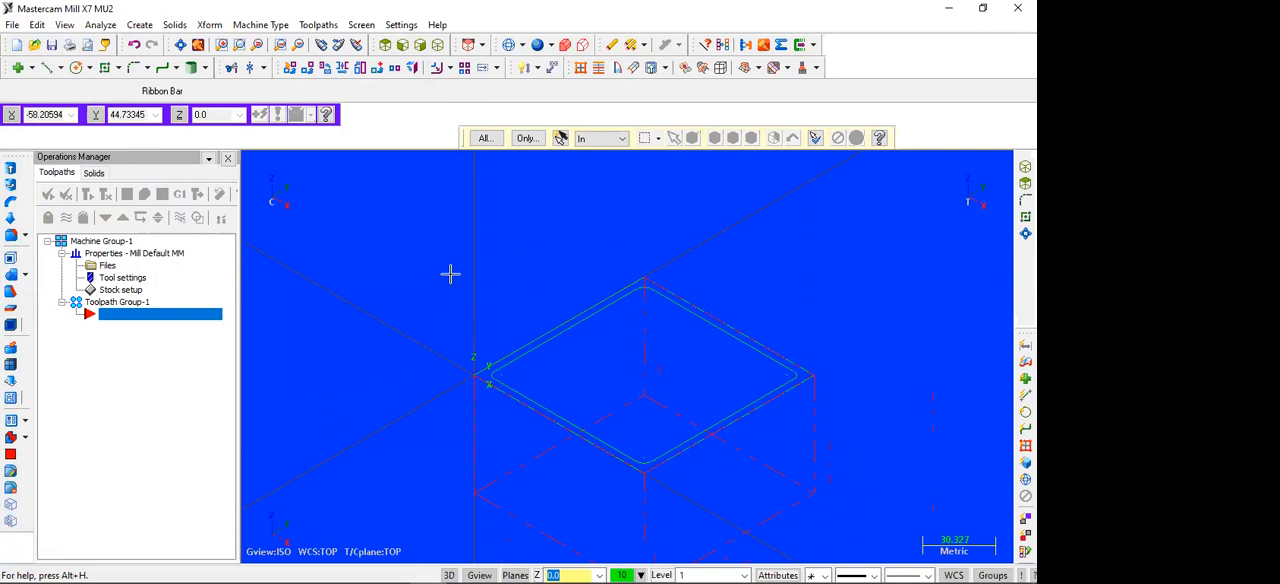
pyautogui.scroll(-1, 450, 269)
pyautogui.press('Down')
pyautogui.press('Down')
pyautogui.press('Down')
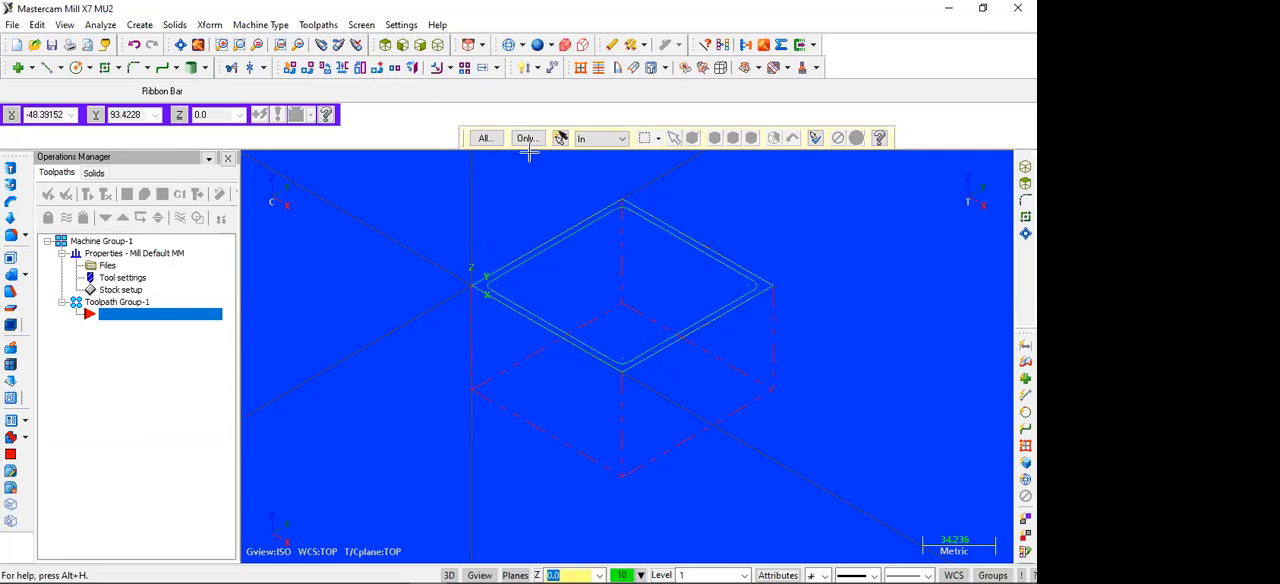
pyautogui.click(403, 46)
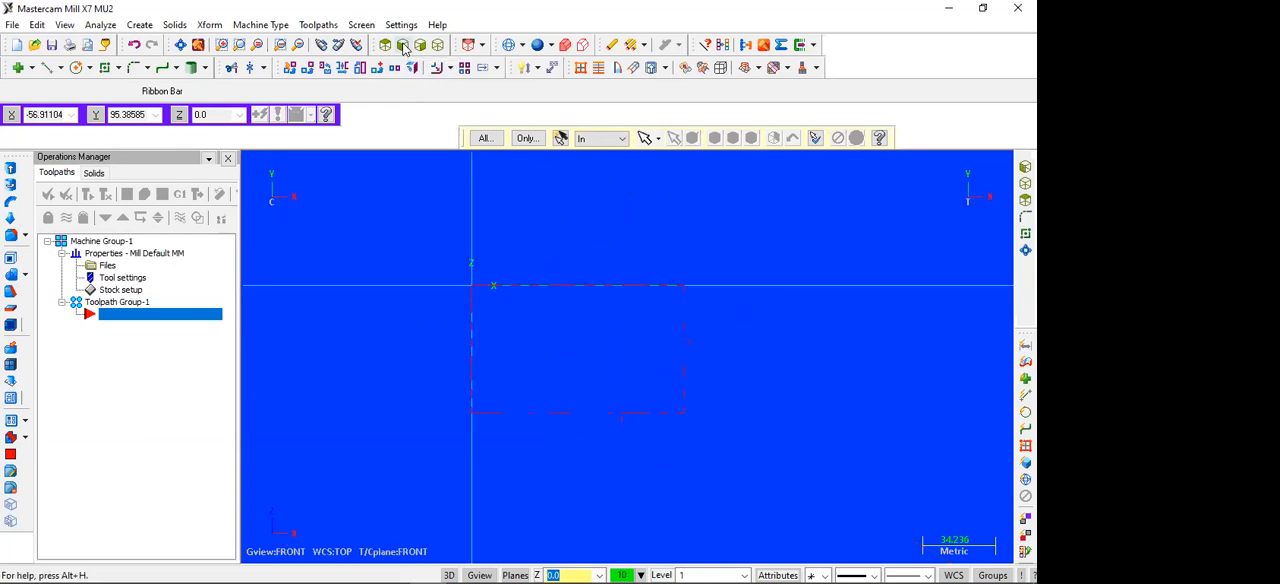
pyautogui.click(420, 45)
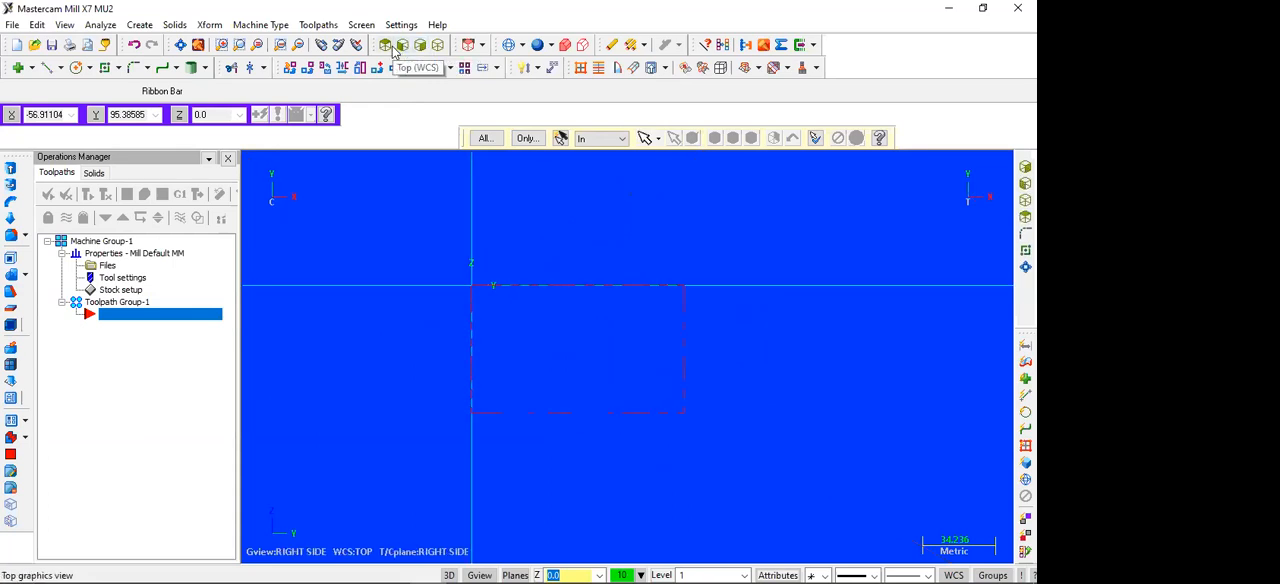
pyautogui.click(394, 51)
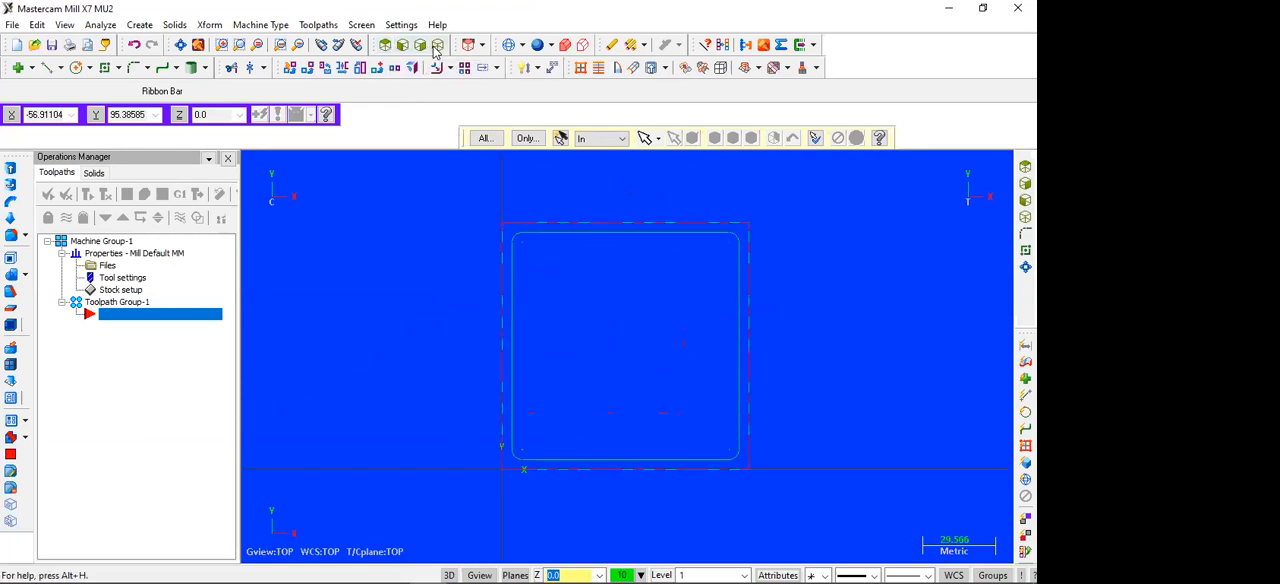
pyautogui.click(437, 47)
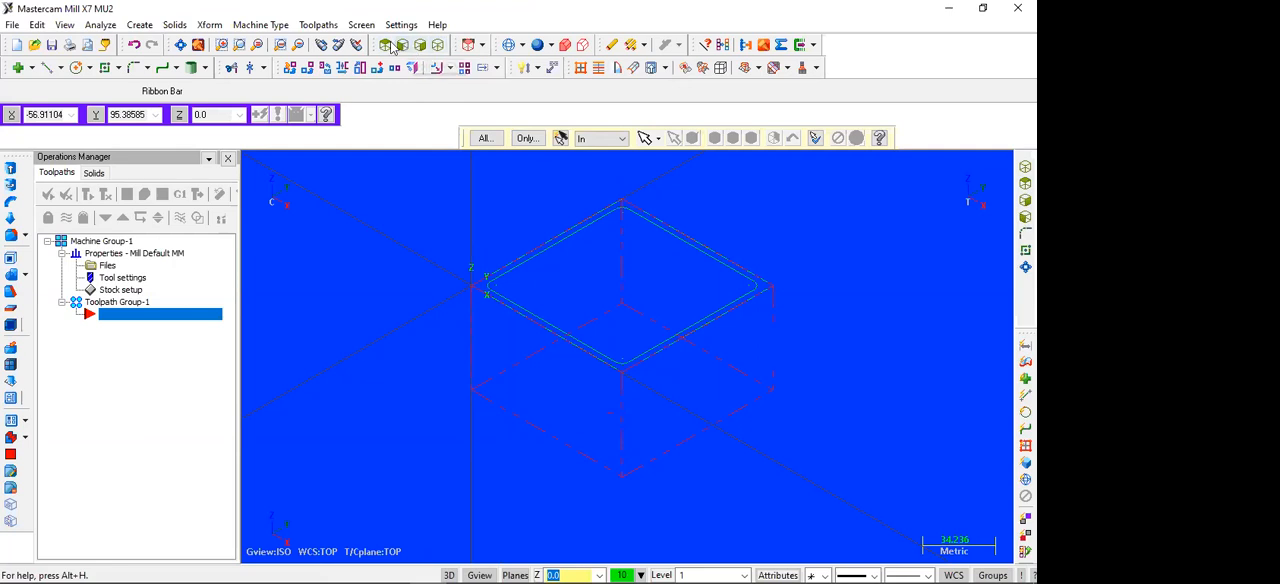
pyautogui.click(385, 46)
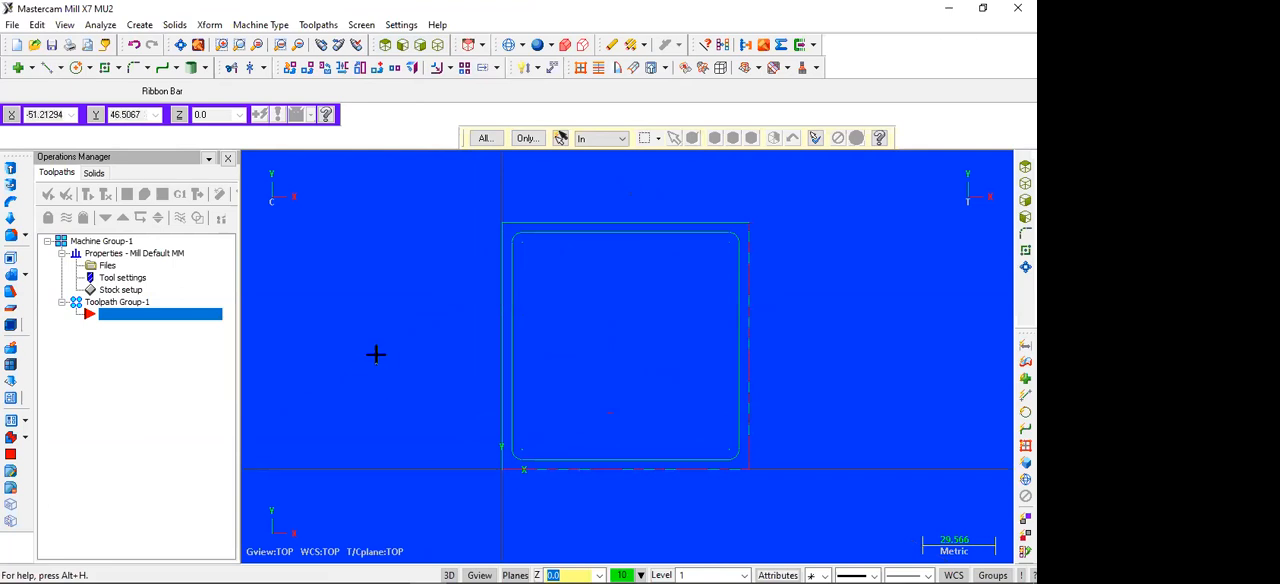
pyautogui.click(316, 27)
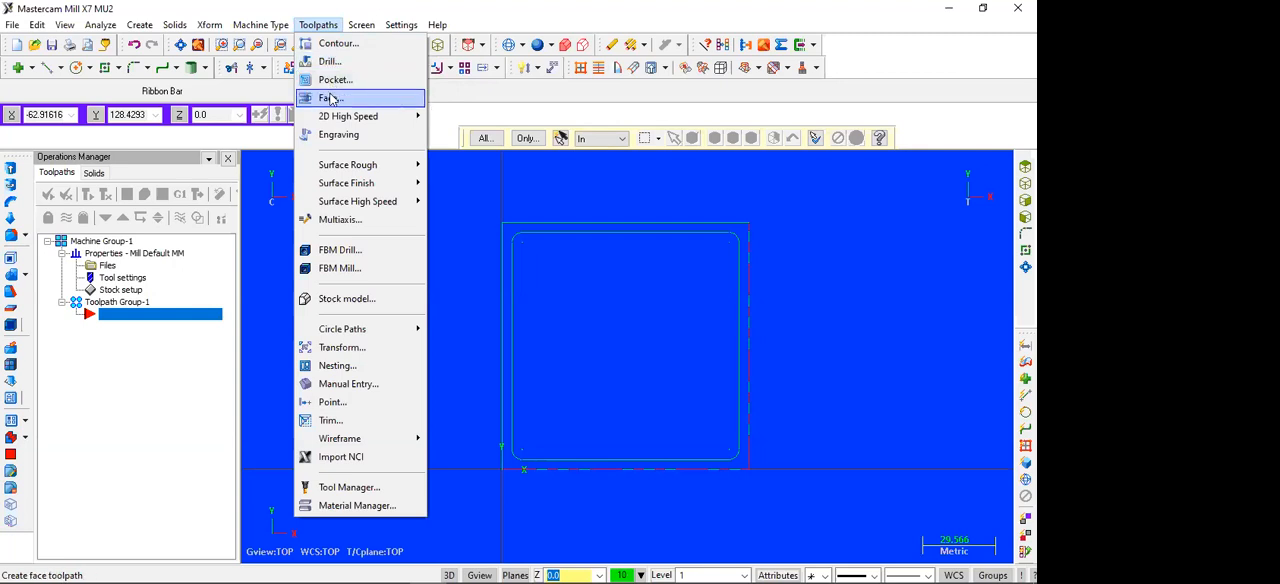
pyautogui.moveTo(333, 119)
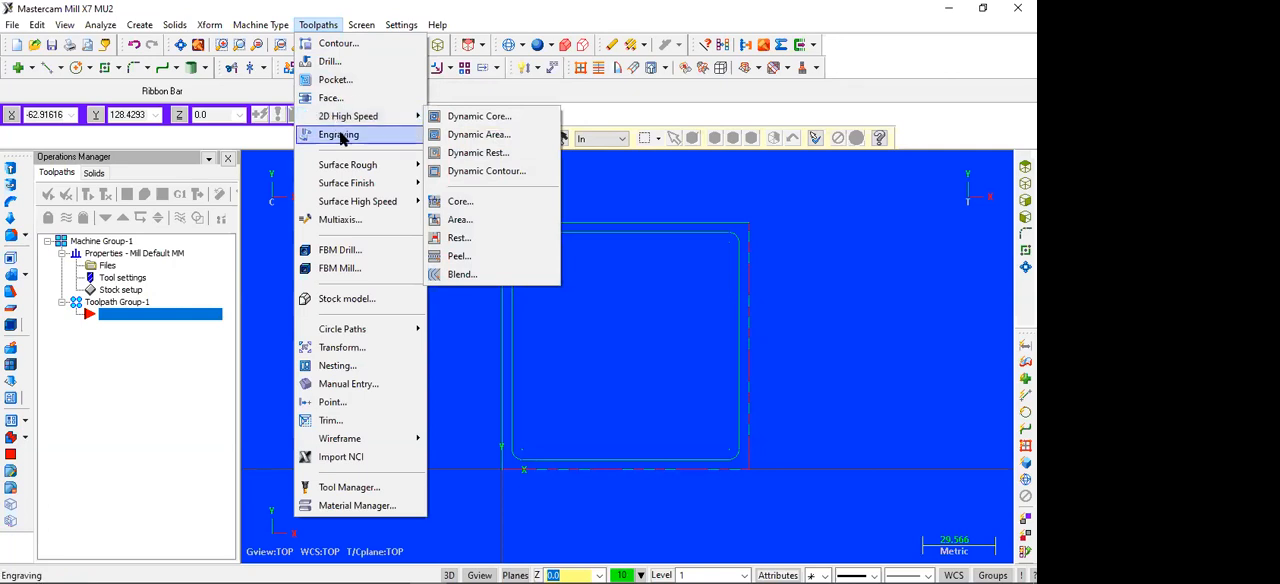
pyautogui.moveTo(349, 170)
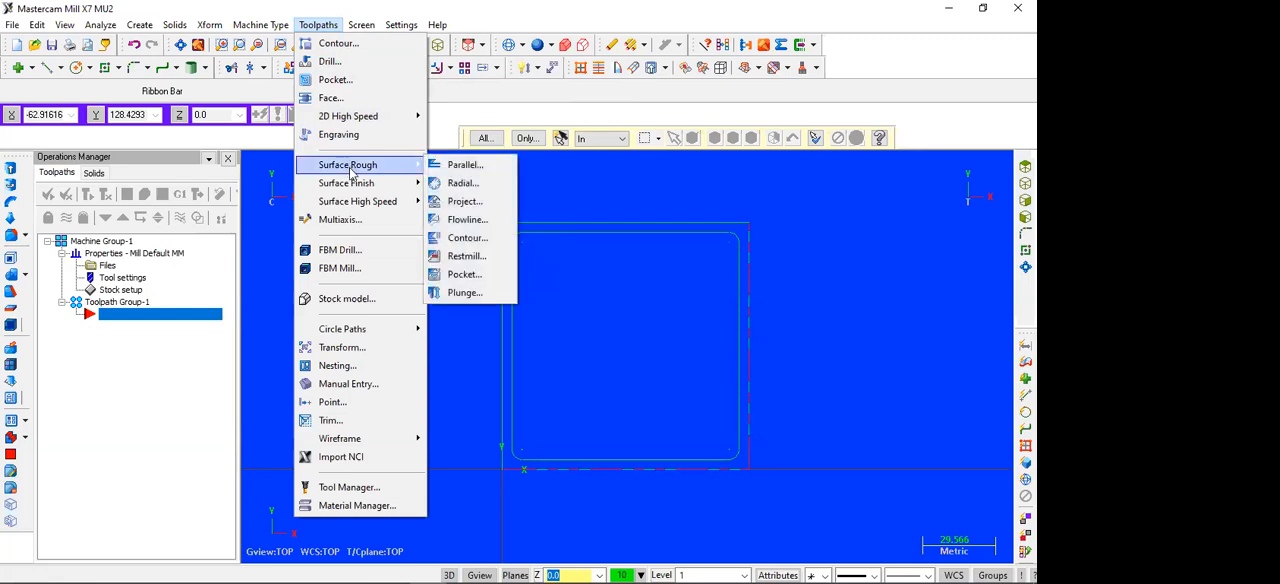
pyautogui.moveTo(351, 188)
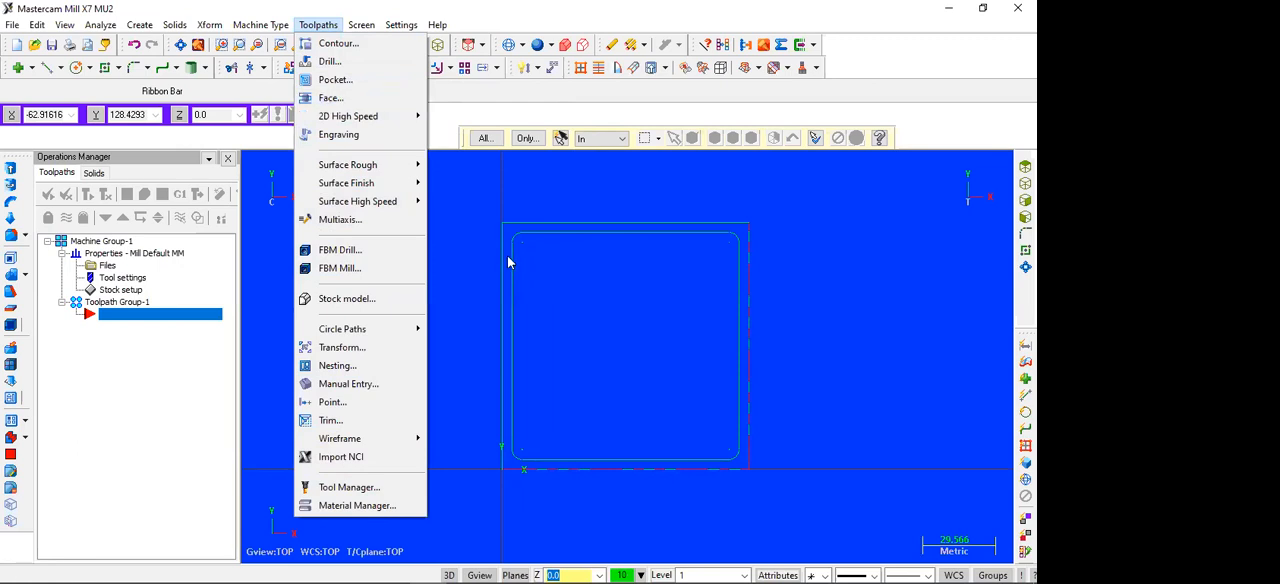
pyautogui.click(333, 98)
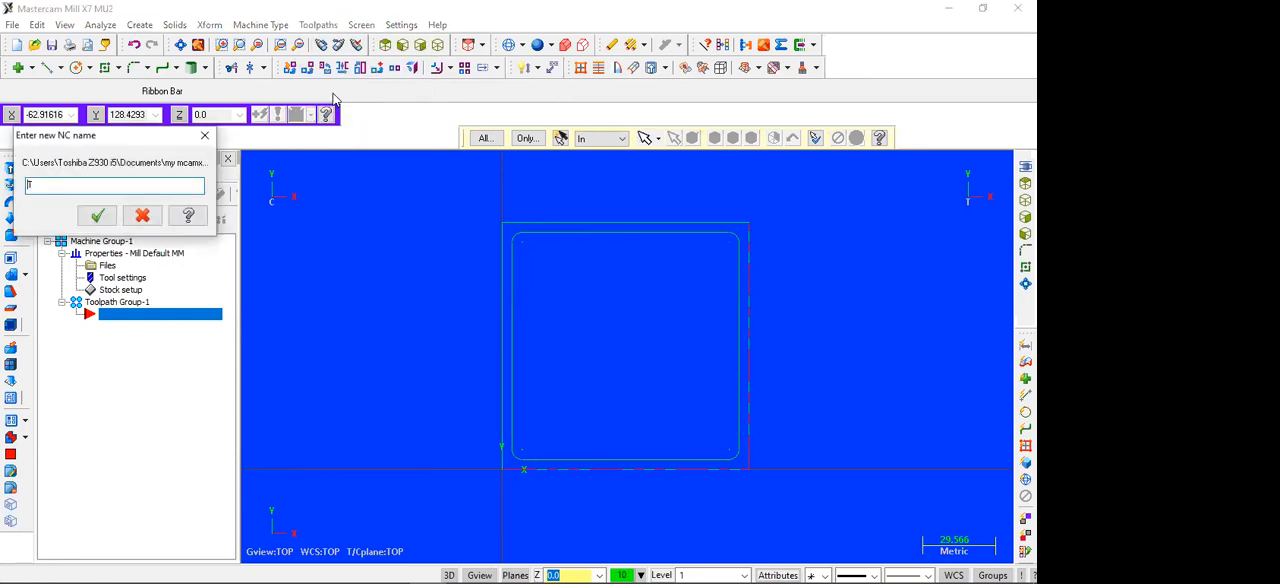
pyautogui.click(204, 140)
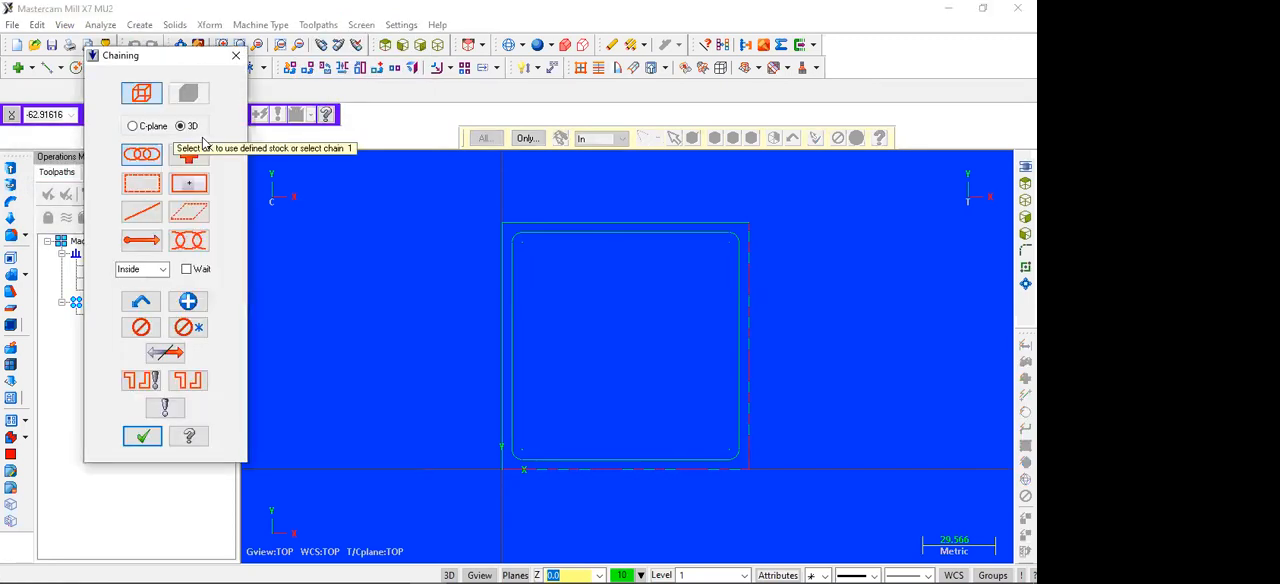
pyautogui.click(238, 57)
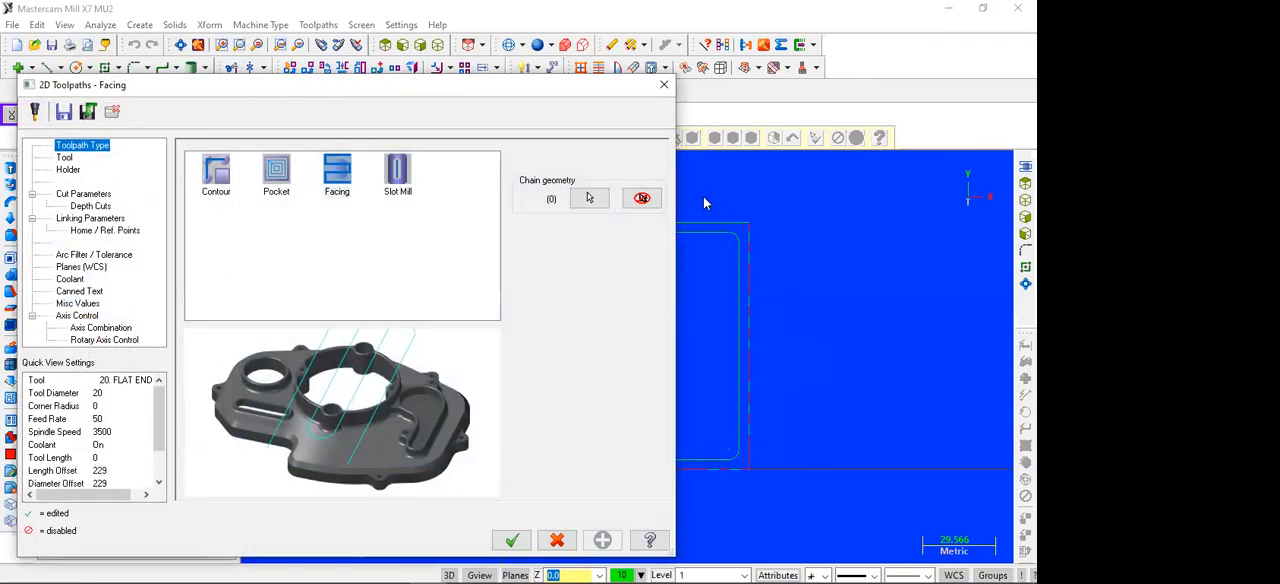
pyautogui.click(663, 84)
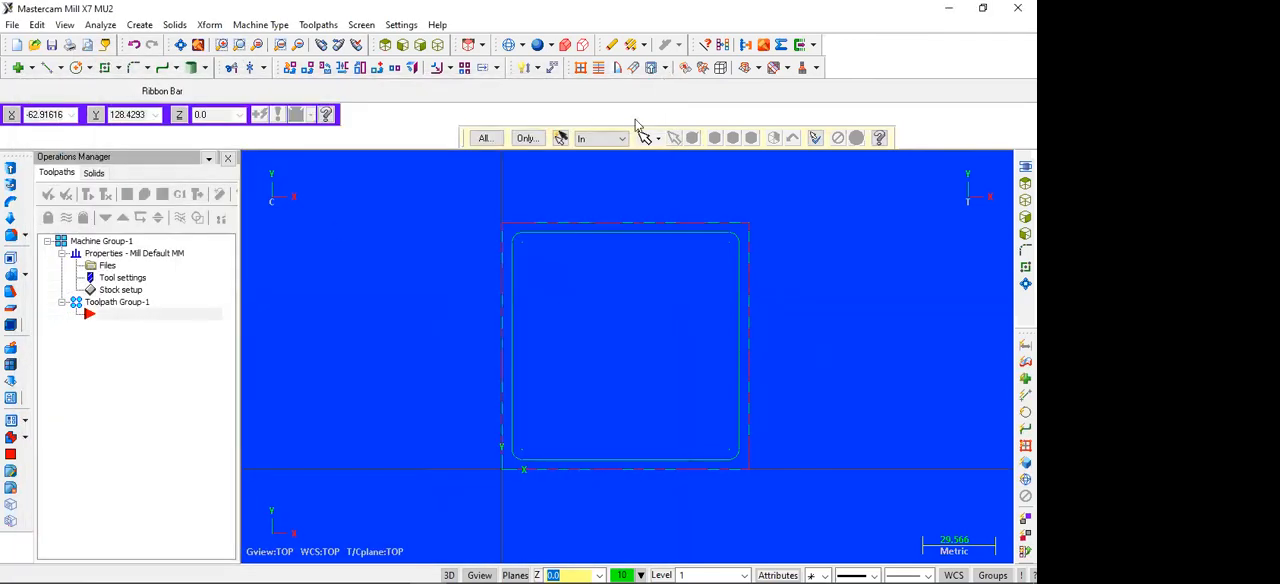
# Step: Save the part in the D4 2021 folder as CAMMILL2 in the Mastercam X7 file format
pyautogui.click(12, 24)
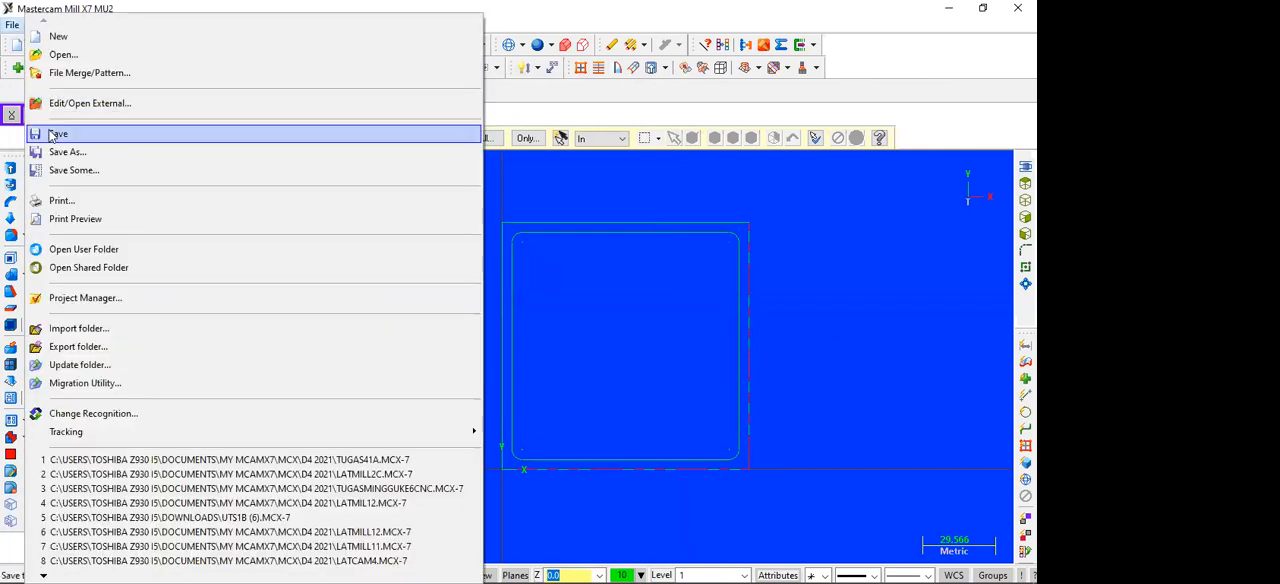
pyautogui.click(55, 137)
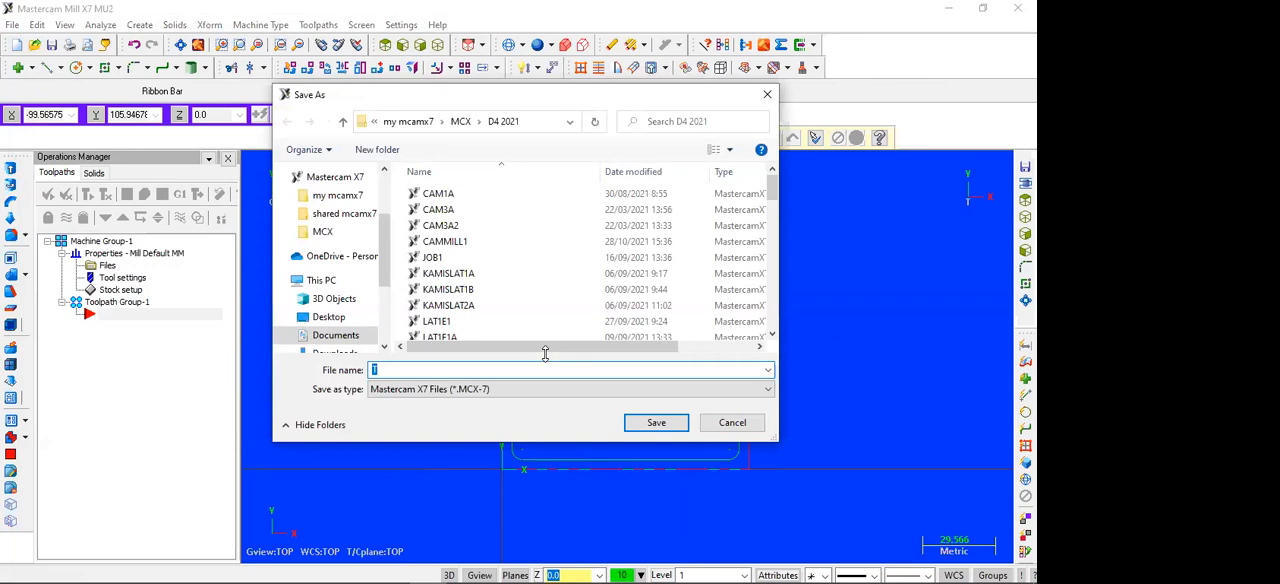
pyautogui.write('CAMMILL')
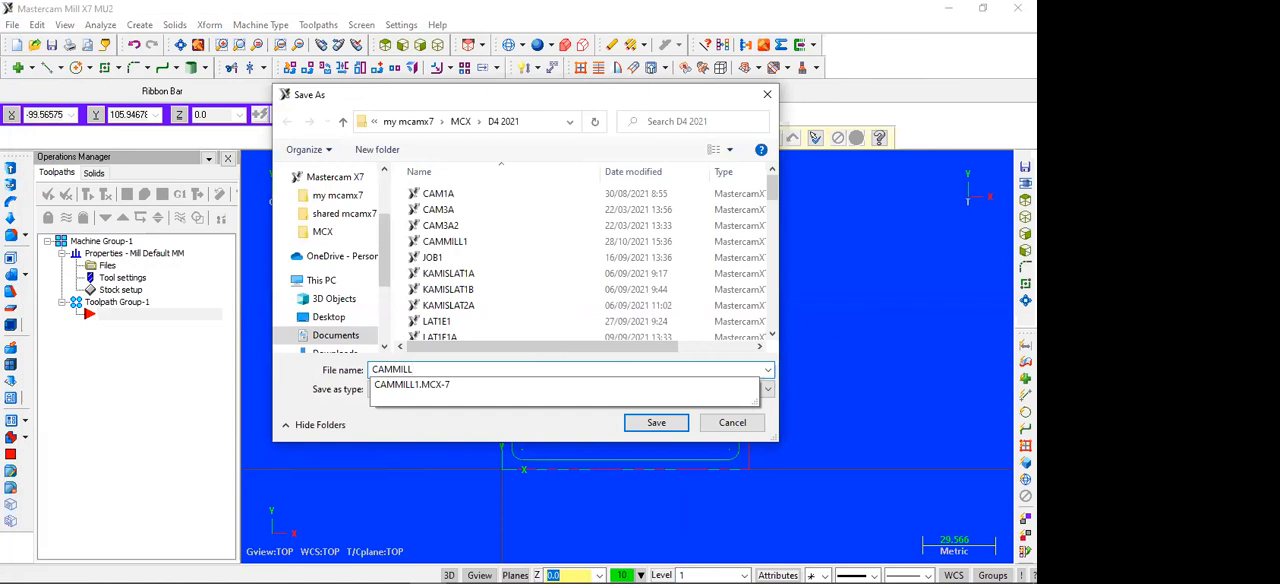
pyautogui.write('2')
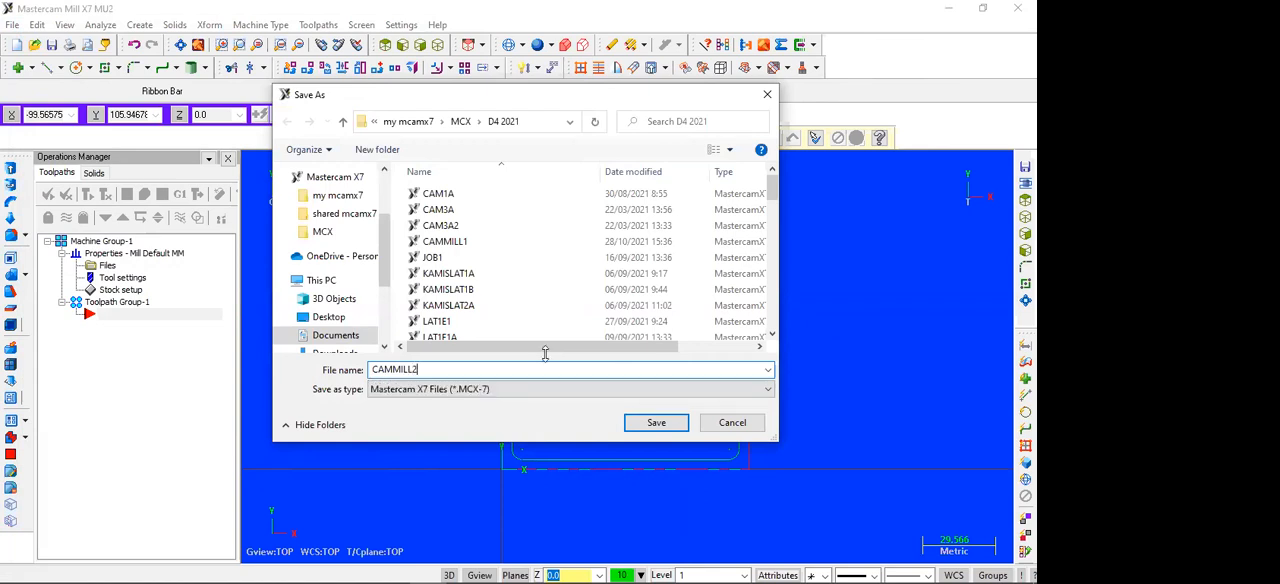
pyautogui.click(648, 422)
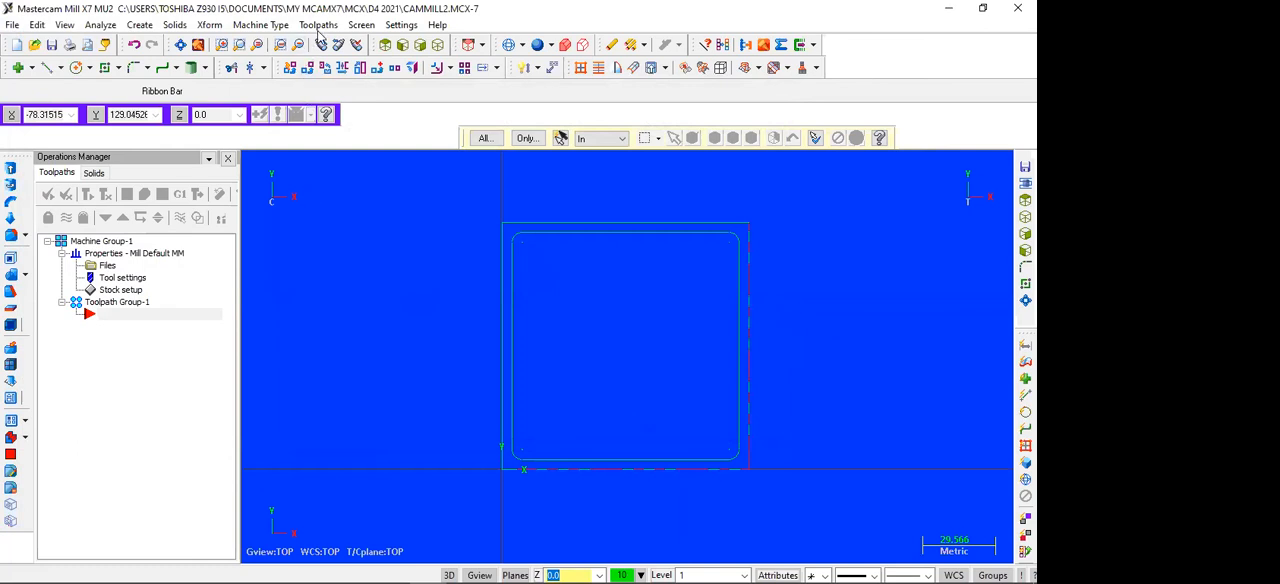
# Step: Start a facing toolpath with the NC name CAMMILL2 and chain the outer square as its boundary
pyautogui.click(318, 25)
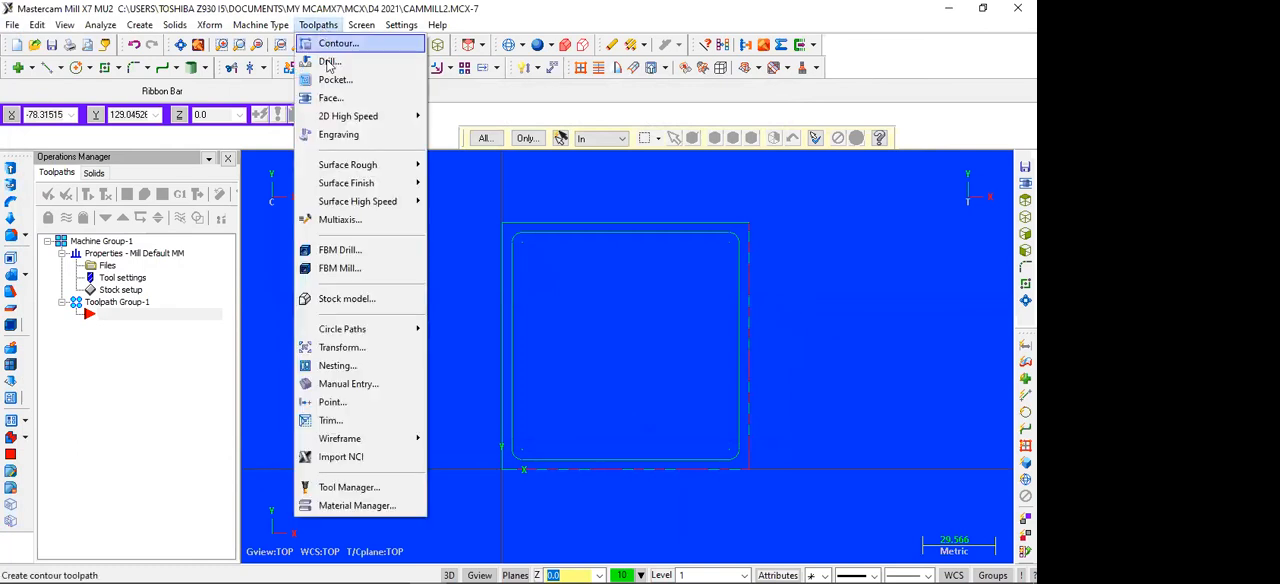
pyautogui.click(328, 98)
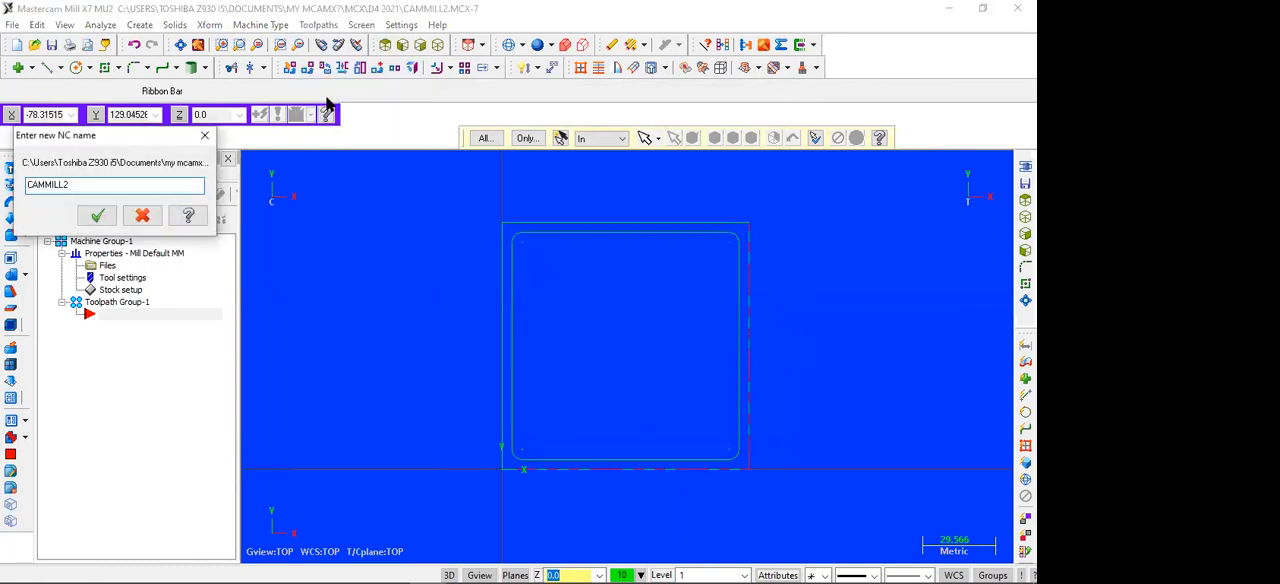
pyautogui.click(103, 216)
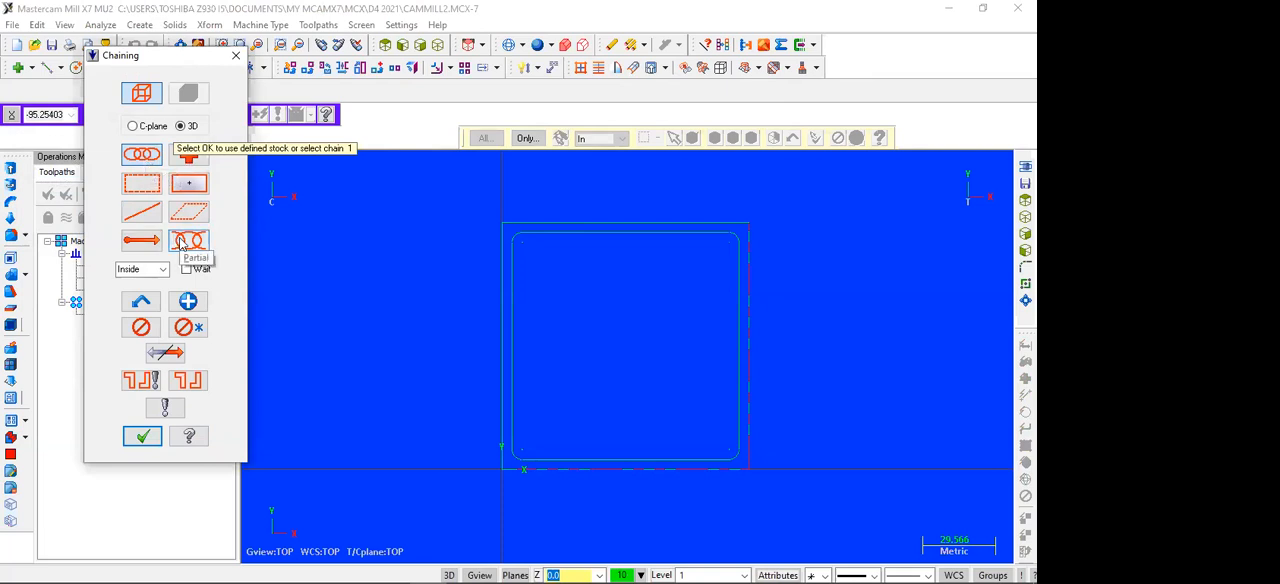
pyautogui.click(140, 157)
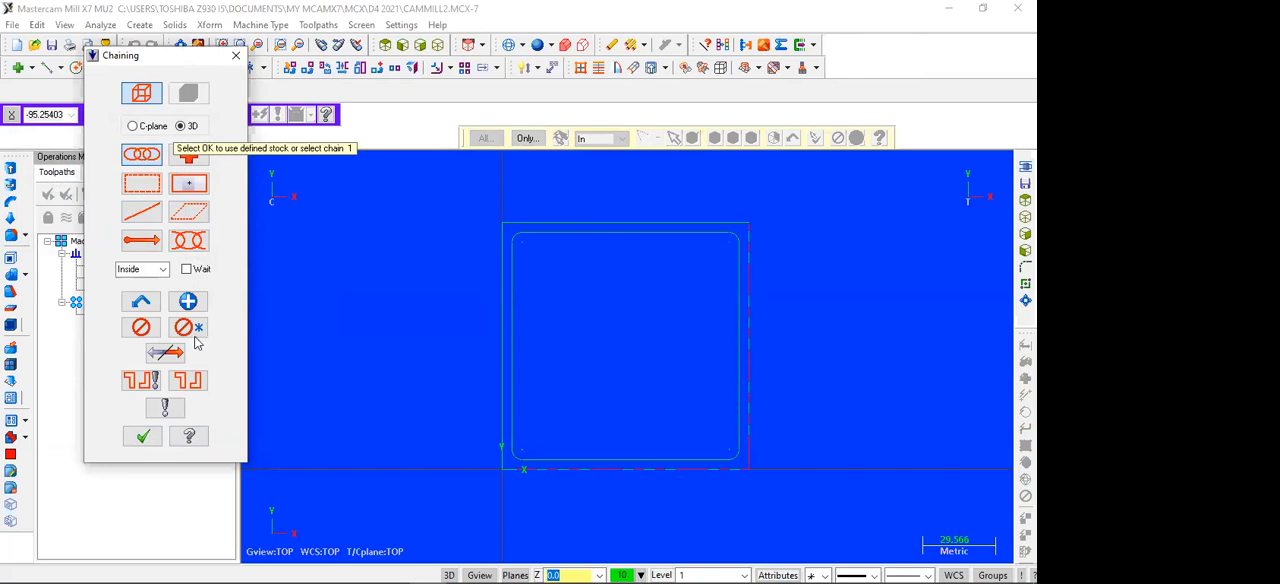
pyautogui.click(556, 470)
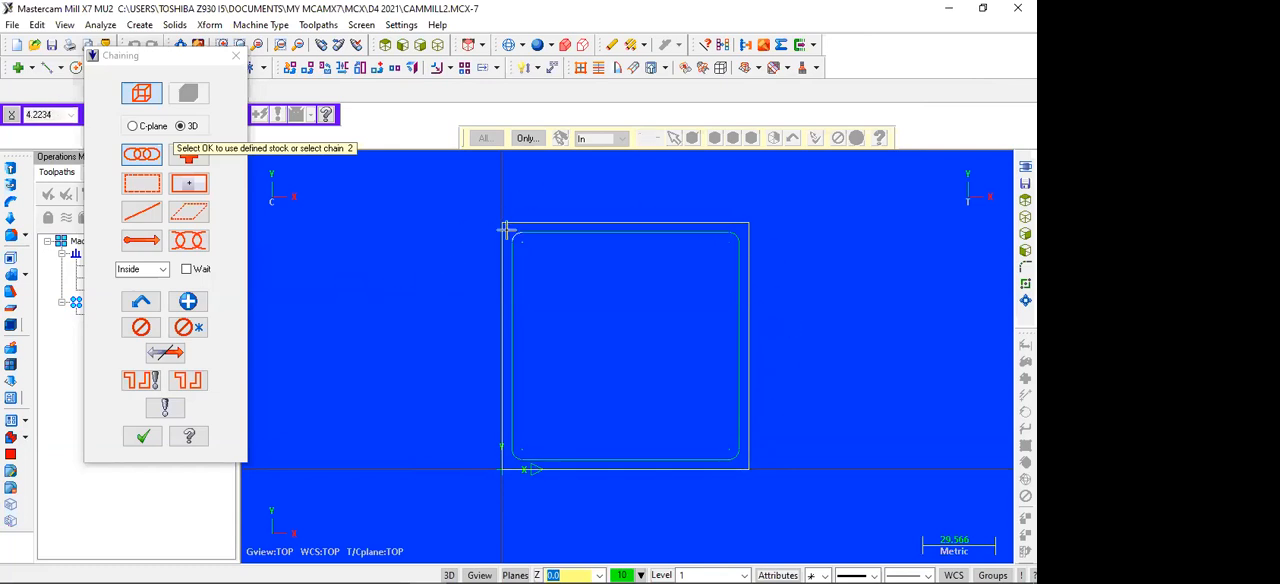
pyautogui.click(142, 436)
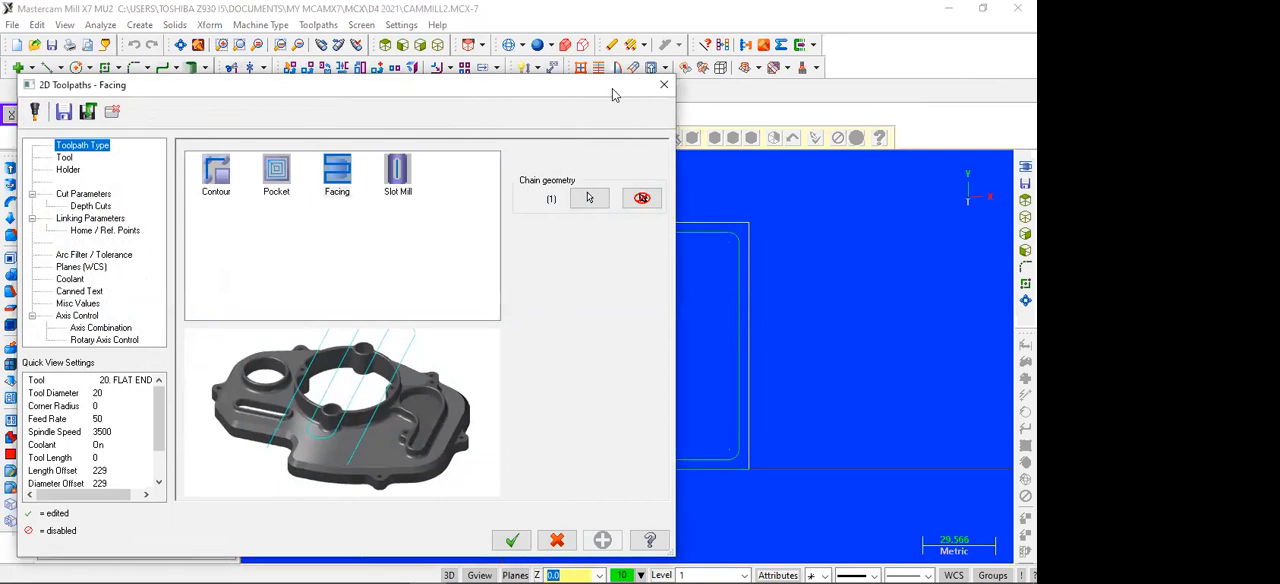
# Step: Choose the 75 Face Mill from the tool library for the facing toolpath
pyautogui.click(63, 157)
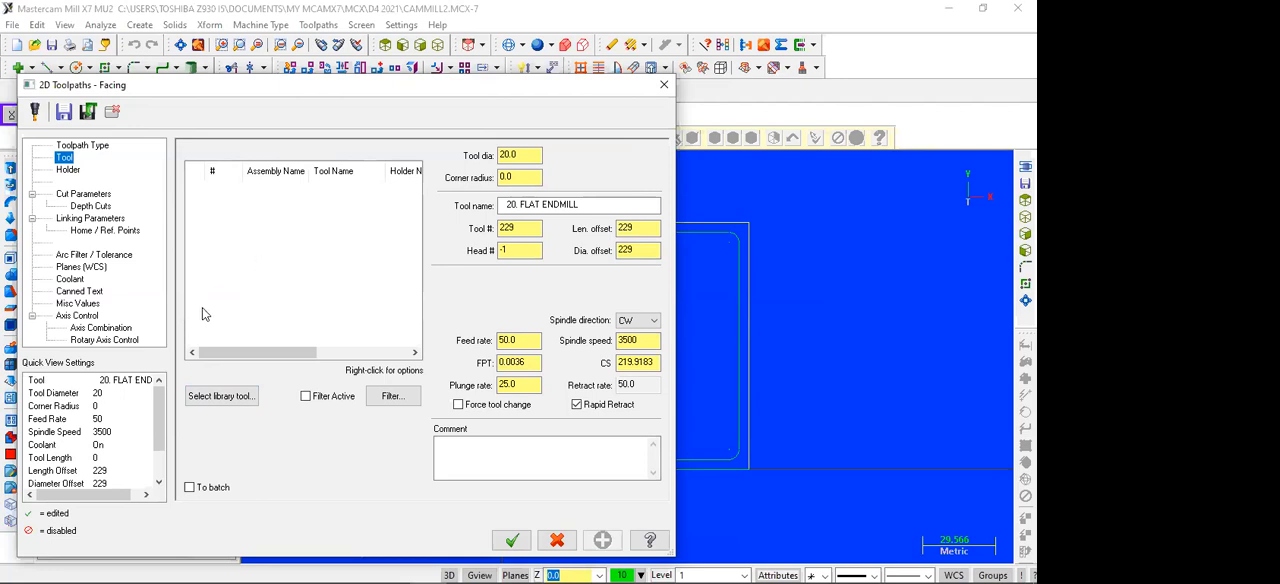
pyautogui.click(212, 398)
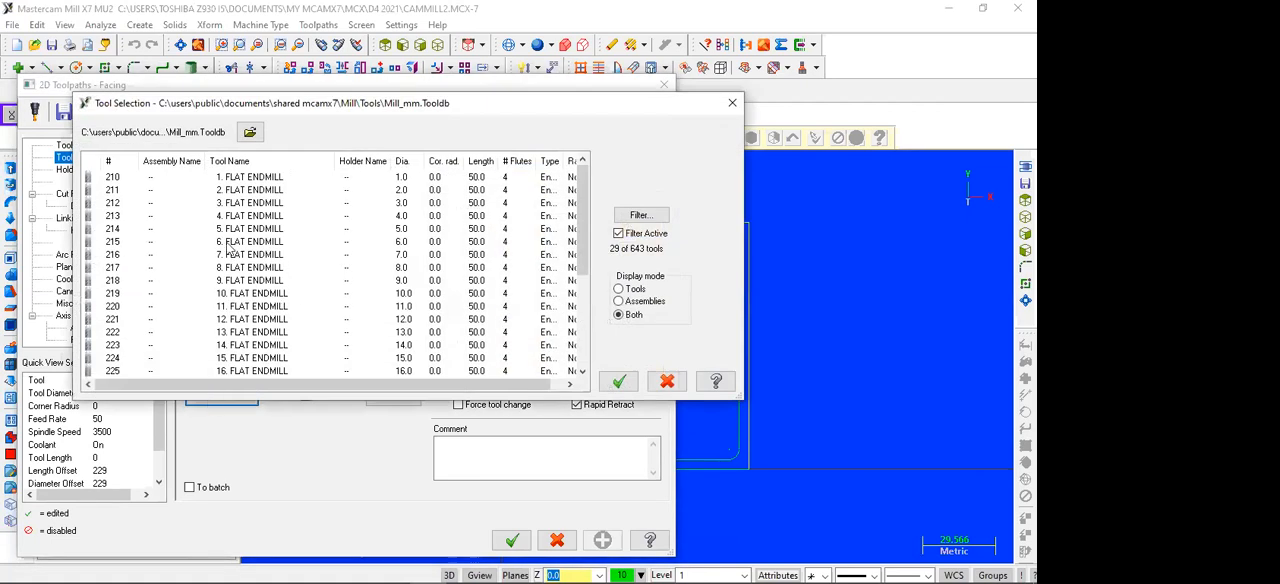
pyautogui.scroll(-5, 229, 250)
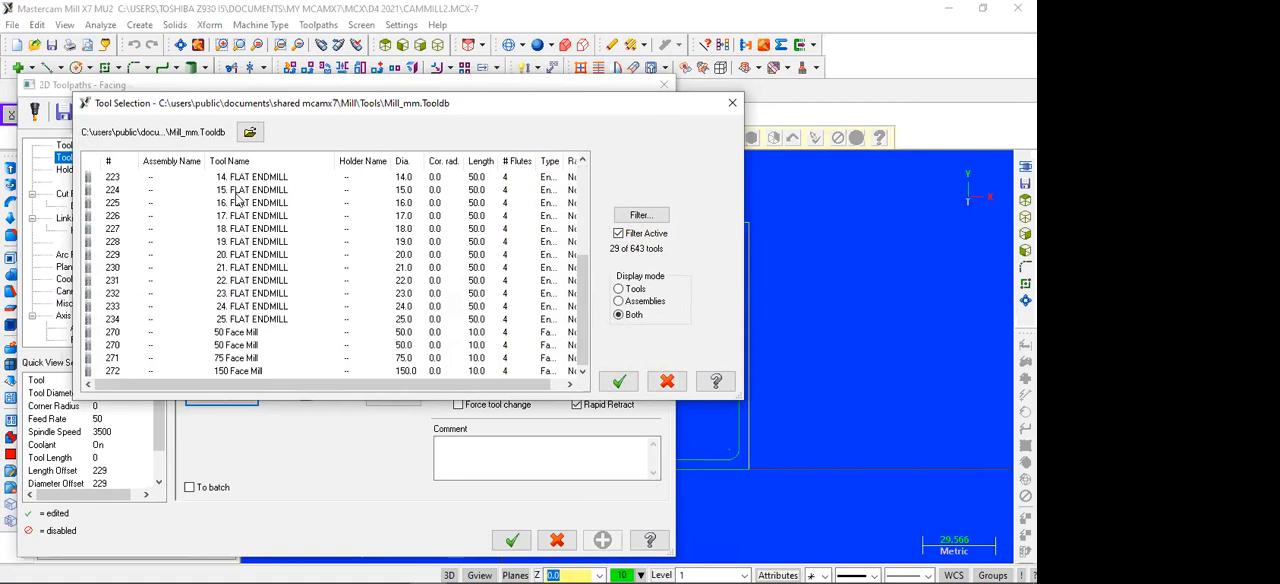
pyautogui.click(240, 358)
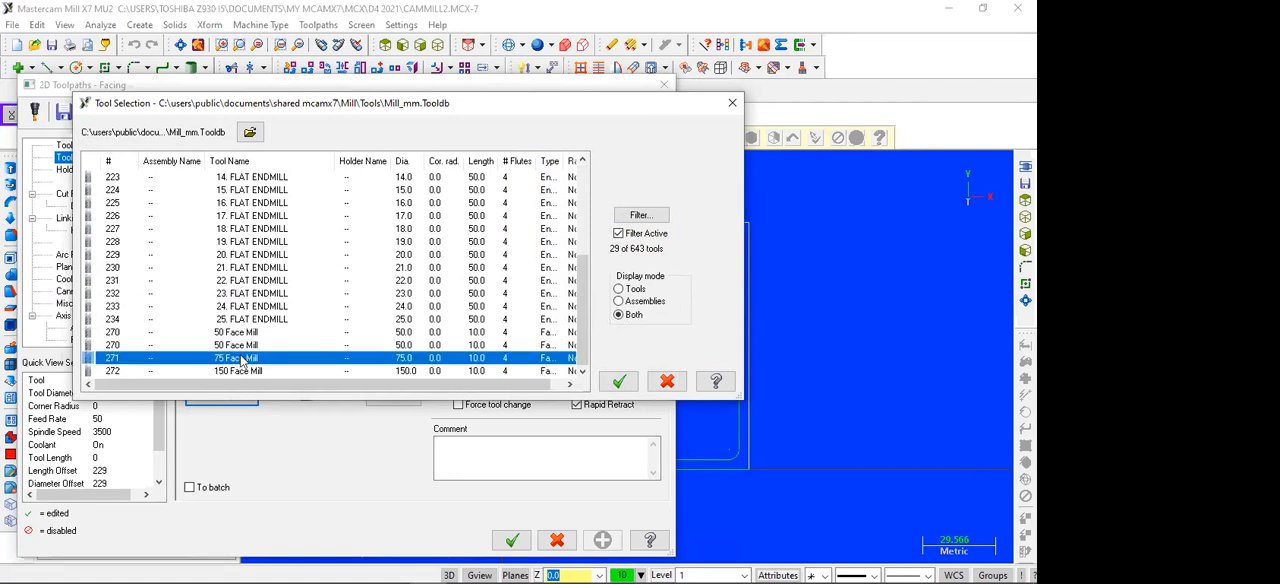
pyautogui.doubleClick(240, 362)
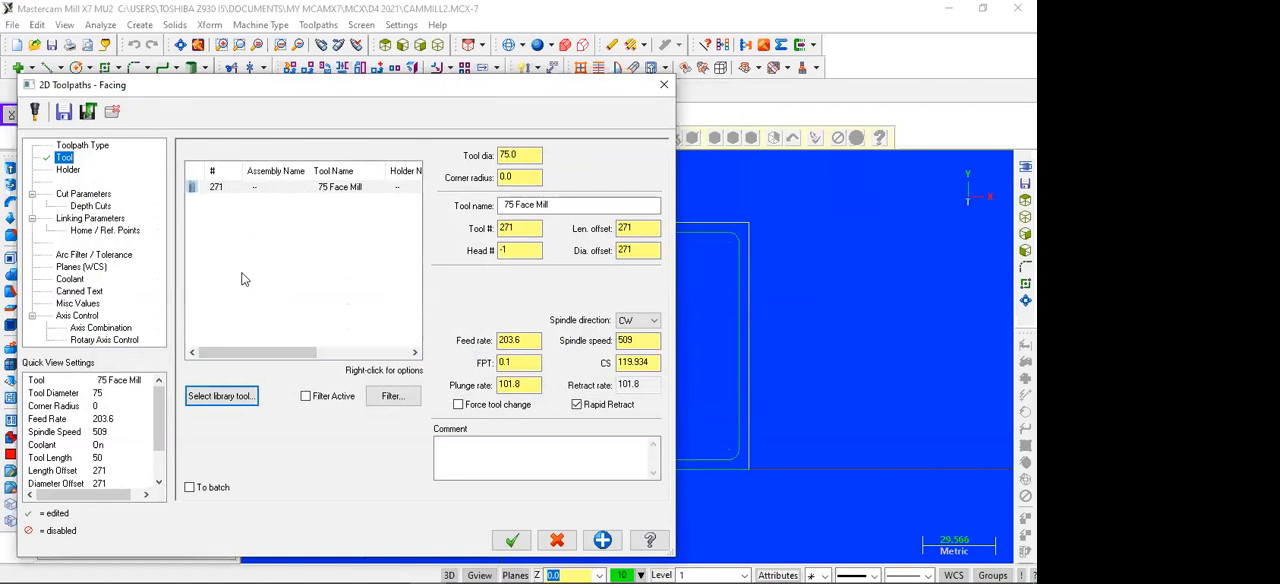
# Step: Add the 12 mm flat endmill from the tool library and reselect the 75 Face Mill as the facing tool
pyautogui.click(216, 397)
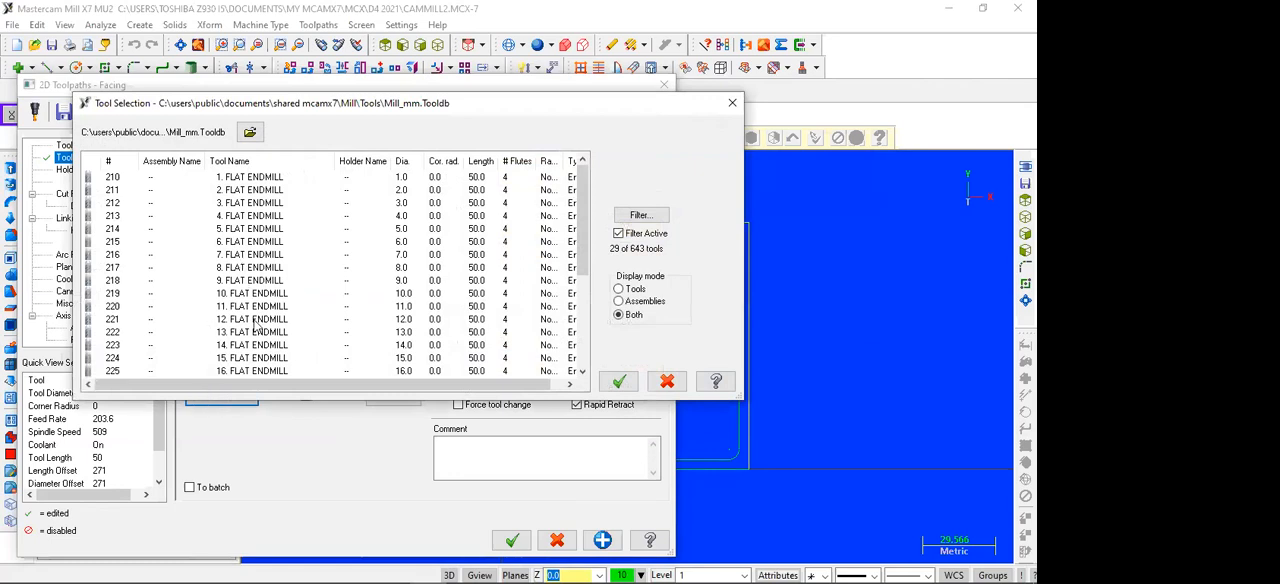
pyautogui.doubleClick(256, 322)
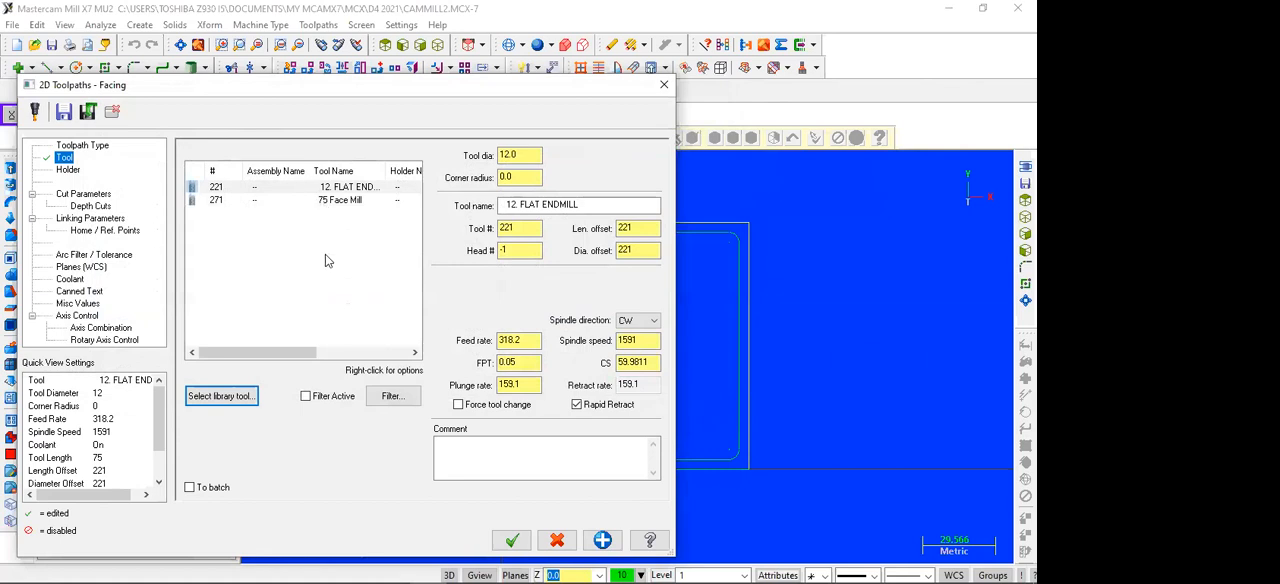
pyautogui.click(356, 200)
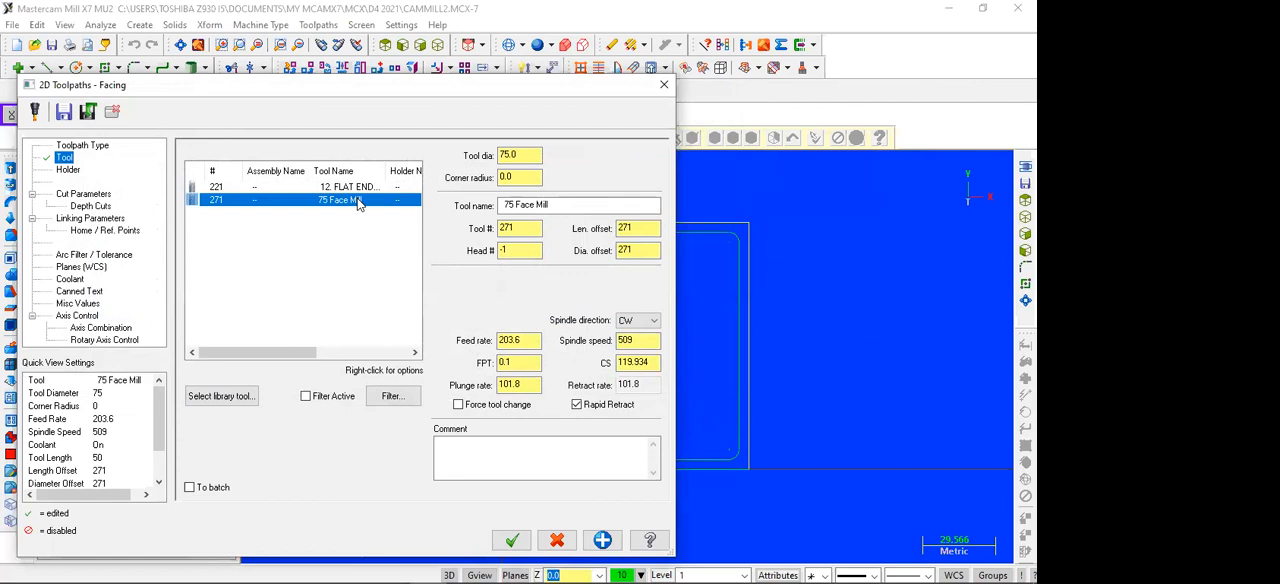
pyautogui.click(350, 188)
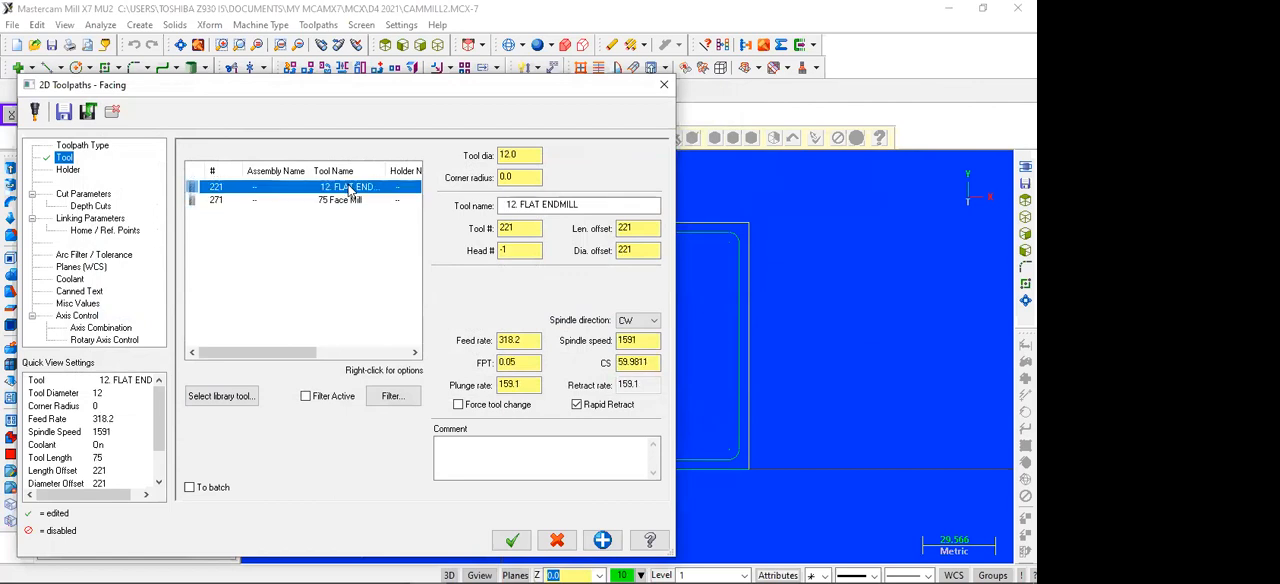
pyautogui.click(327, 203)
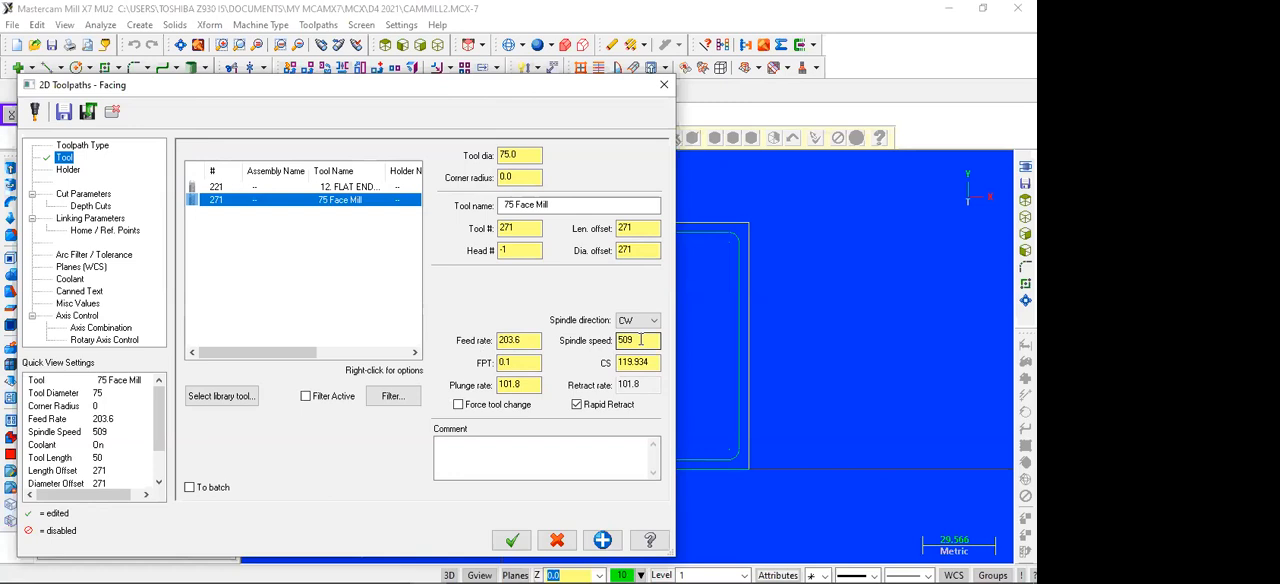
# Step: Set the 75 Face Mill's spindle speed to 1200
pyautogui.moveTo(640, 340); pyautogui.dragTo(616, 341)
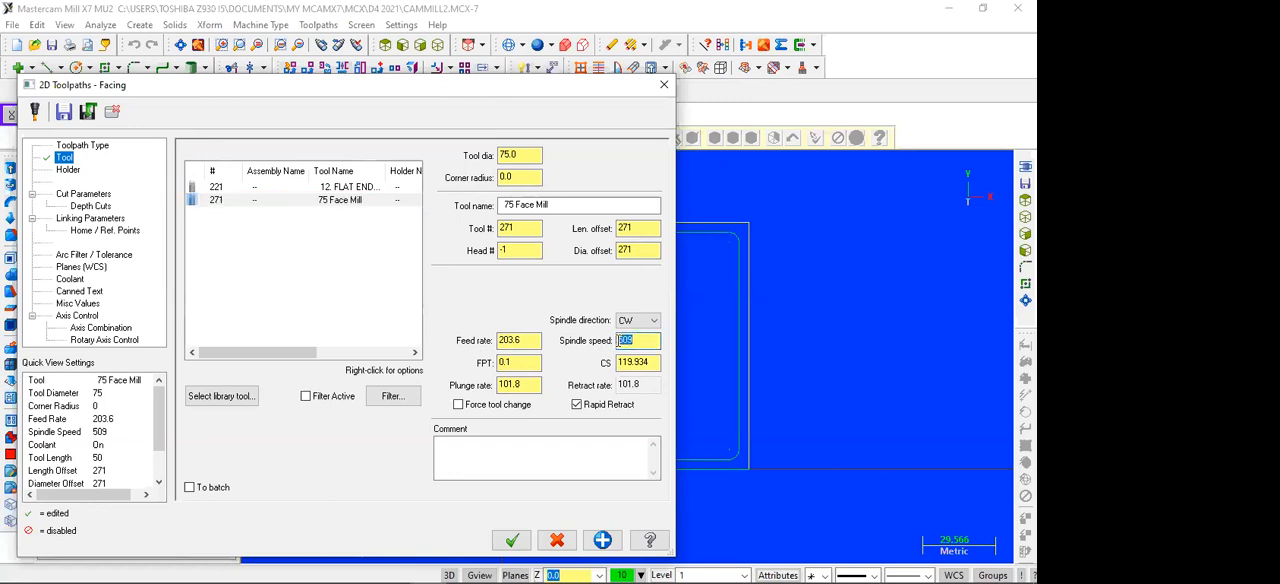
pyautogui.write('1')
pyautogui.click(651, 370)
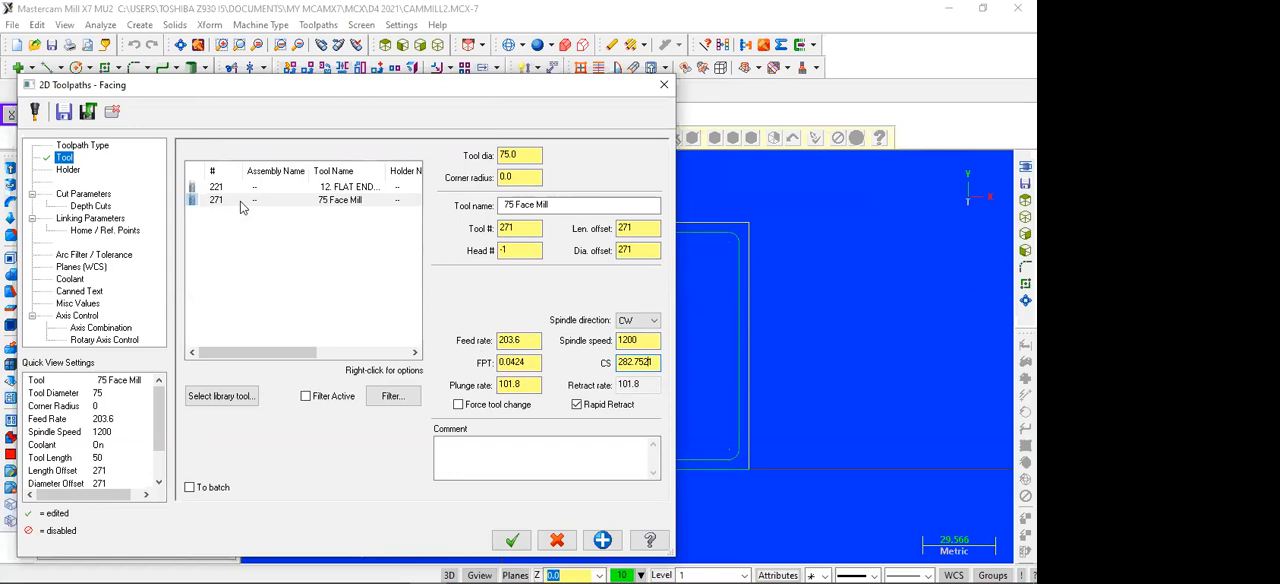
# Step: Set the cutting style in the facing cut parameters to Zigzag
pyautogui.click(77, 196)
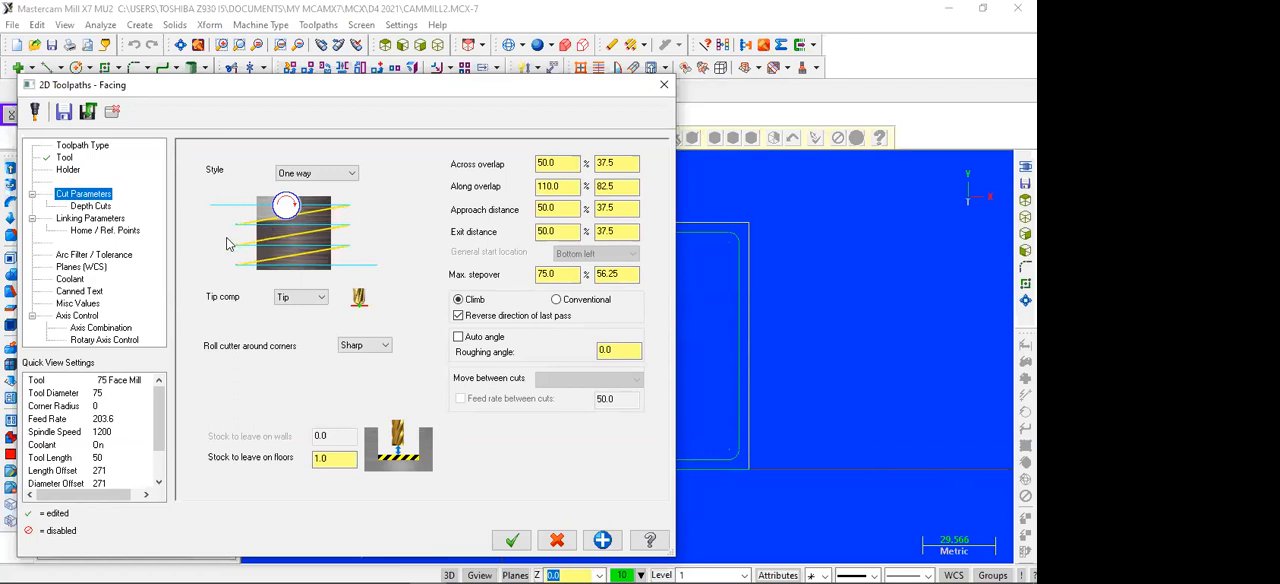
pyautogui.click(349, 174)
pyautogui.click(338, 187)
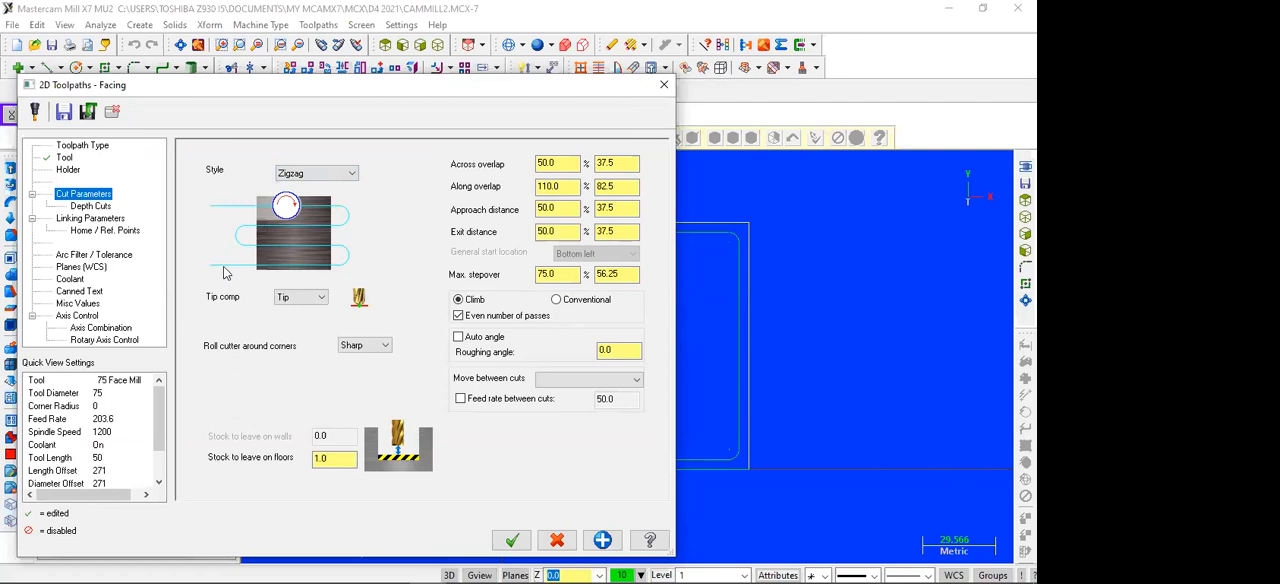
# Step: Try the One pass cutting style for the facing and return to Zigzag
pyautogui.click(347, 175)
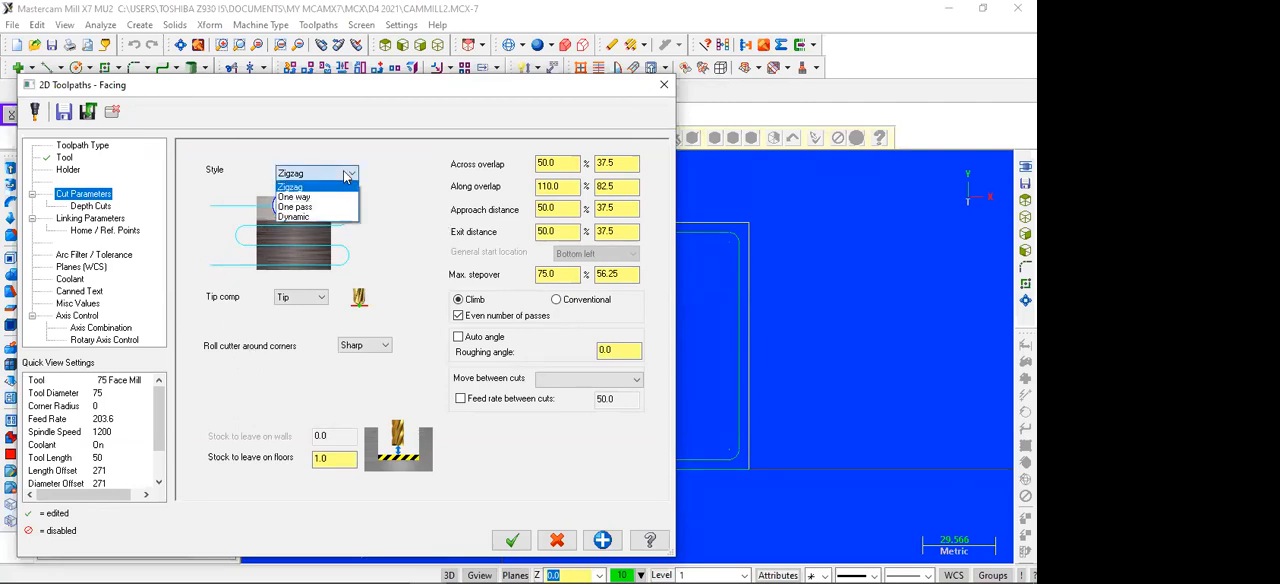
pyautogui.click(300, 206)
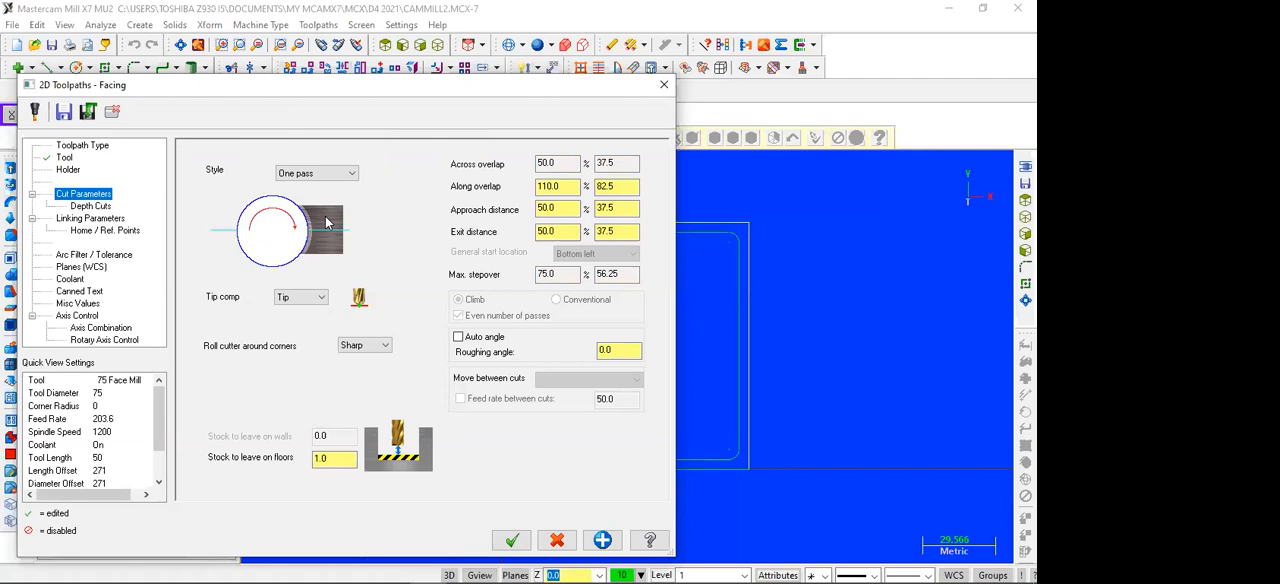
pyautogui.click(346, 174)
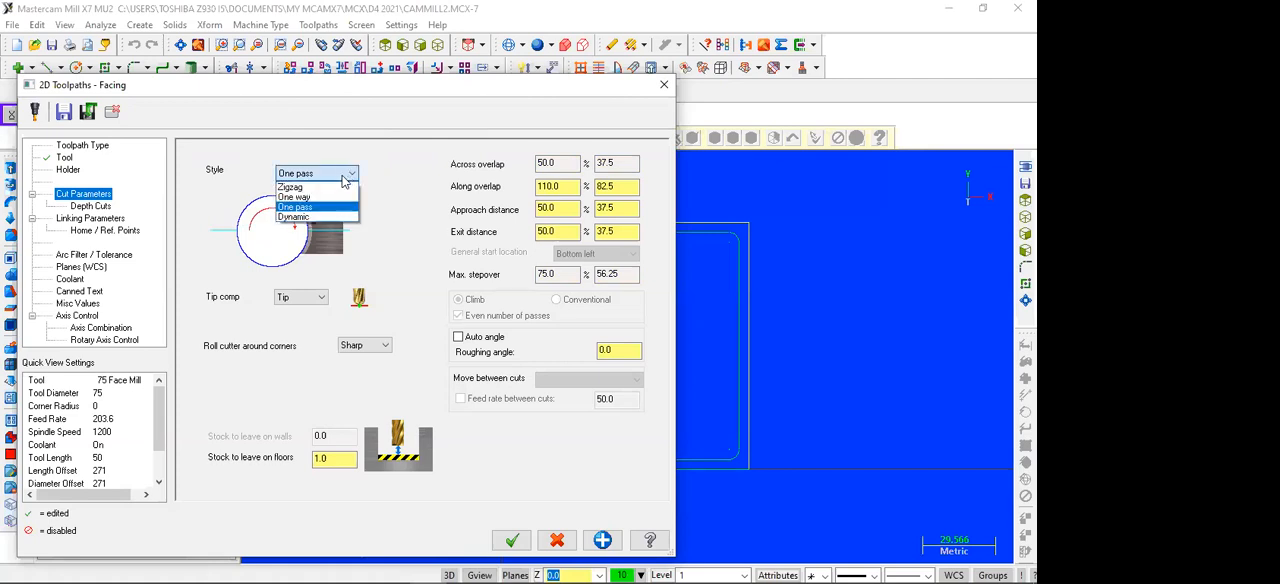
pyautogui.click(338, 187)
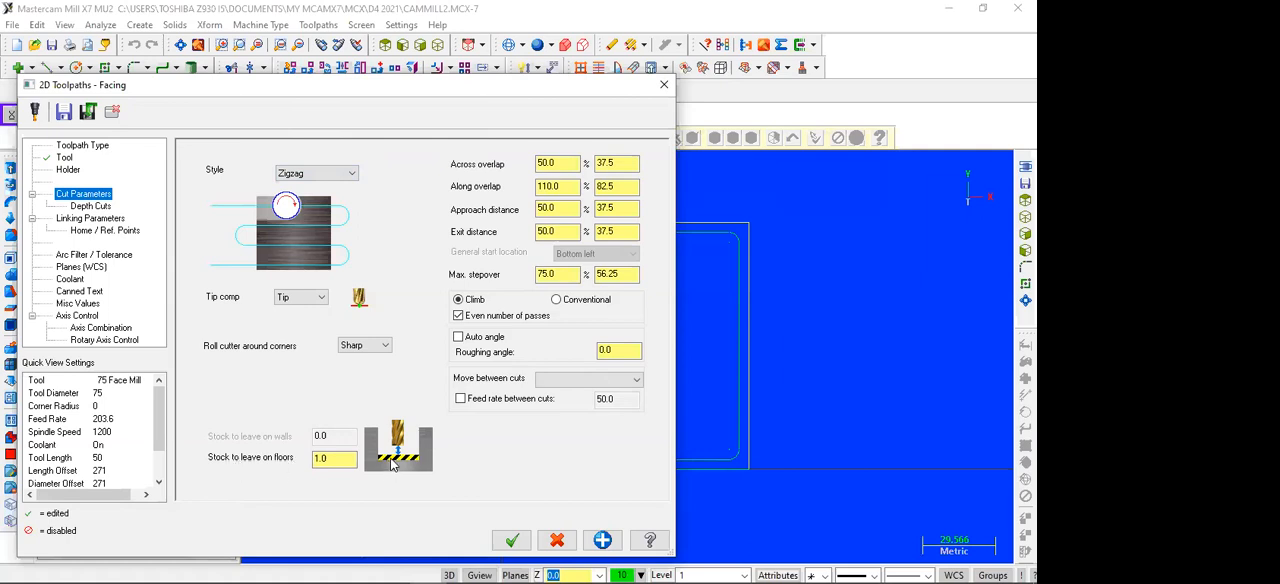
# Step: Set the stock to leave on floors to 0 and disable depth cuts for the facing toolpath
pyautogui.moveTo(341, 461); pyautogui.dragTo(293, 459)
pyautogui.write('0')
pyautogui.click(88, 206)
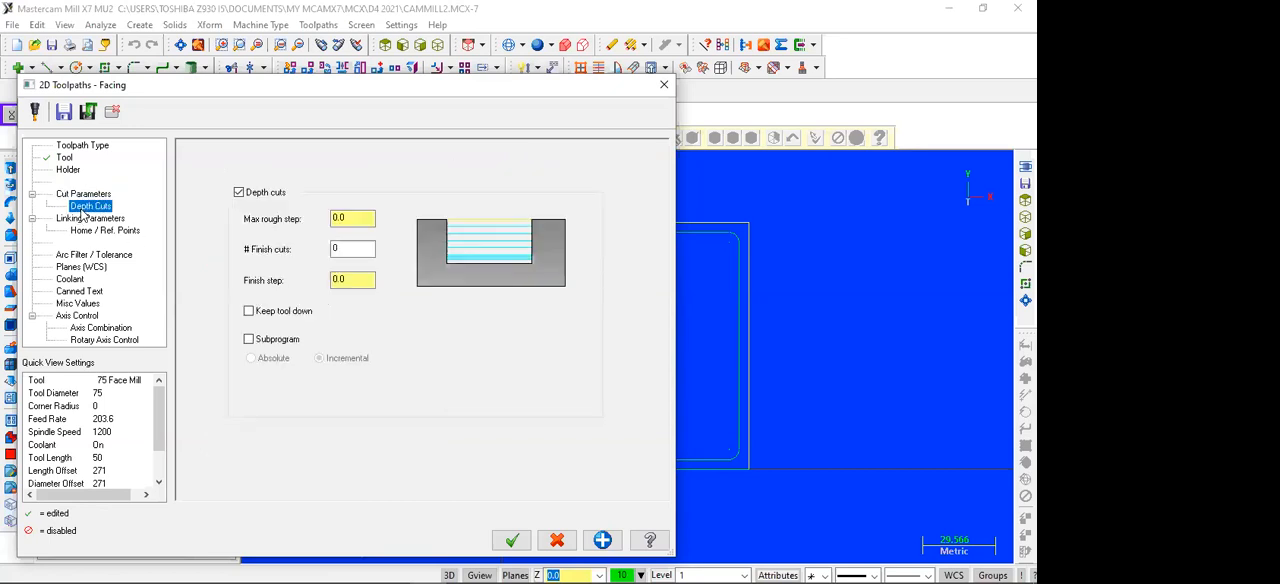
pyautogui.click(239, 193)
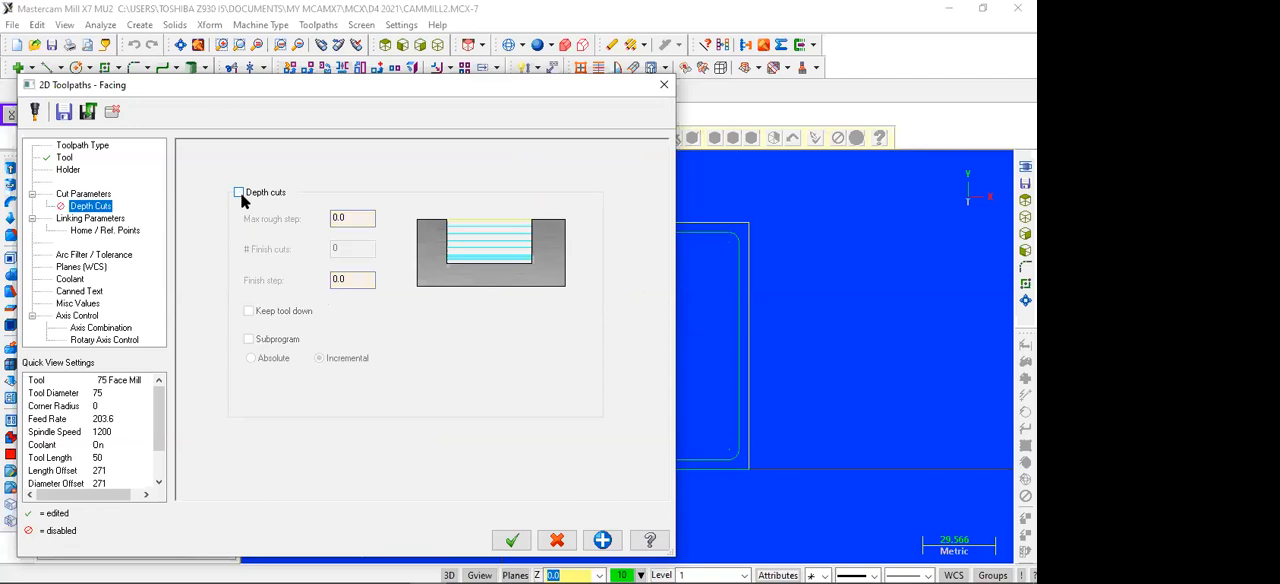
# Step: Make the retract and feed plane heights absolute in the facing toolpath's linking parameters
pyautogui.click(90, 218)
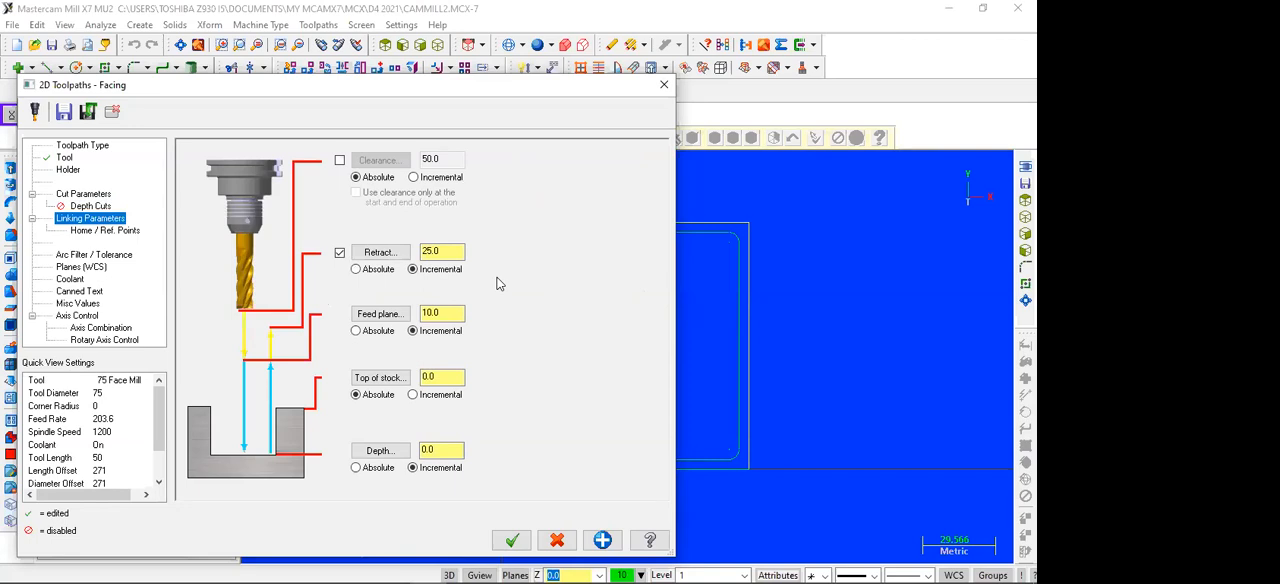
pyautogui.click(356, 269)
pyautogui.click(356, 330)
pyautogui.click(449, 452)
pyautogui.click(432, 253)
# Step: Turn on flood coolant and accept the settings to generate the facing toolpath
pyautogui.click(74, 280)
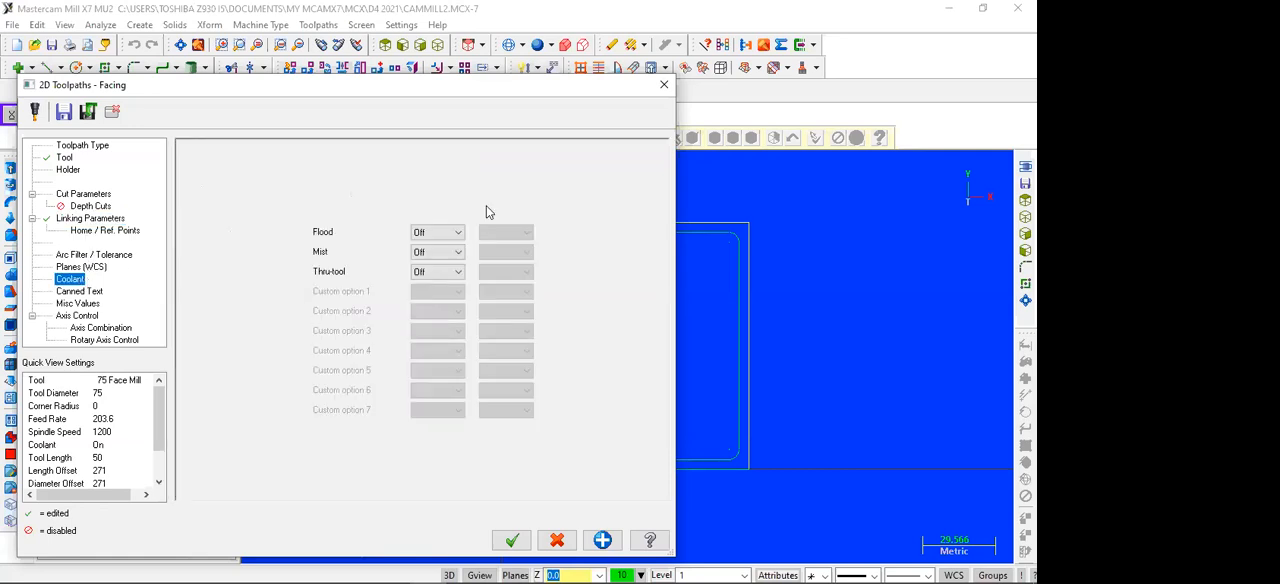
pyautogui.click(450, 232)
pyautogui.click(447, 251)
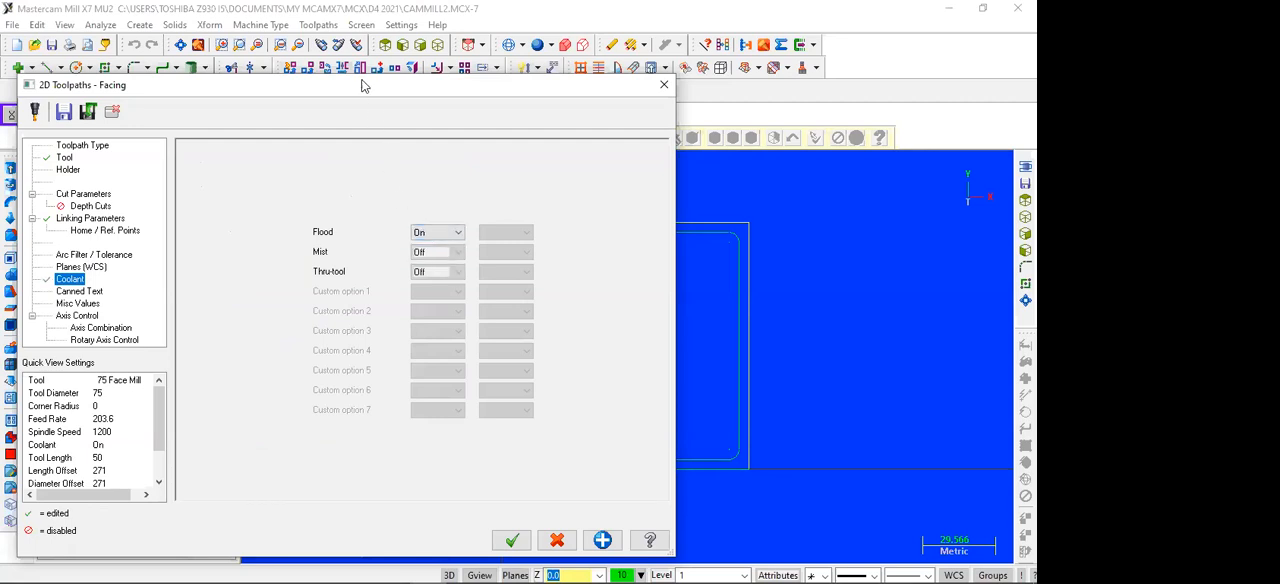
pyautogui.moveTo(363, 84); pyautogui.dragTo(365, 52)
pyautogui.press('Return')
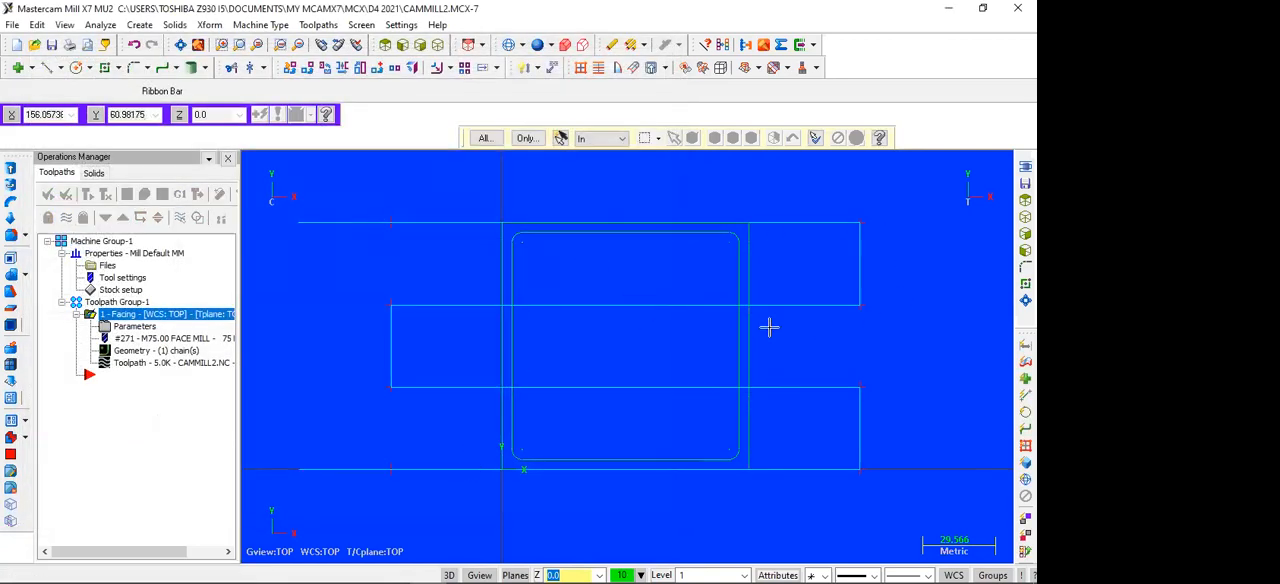
# Step: Backplot the facing operation in the isometric view to examine the face mill's motion over the stock
pyautogui.click(438, 46)
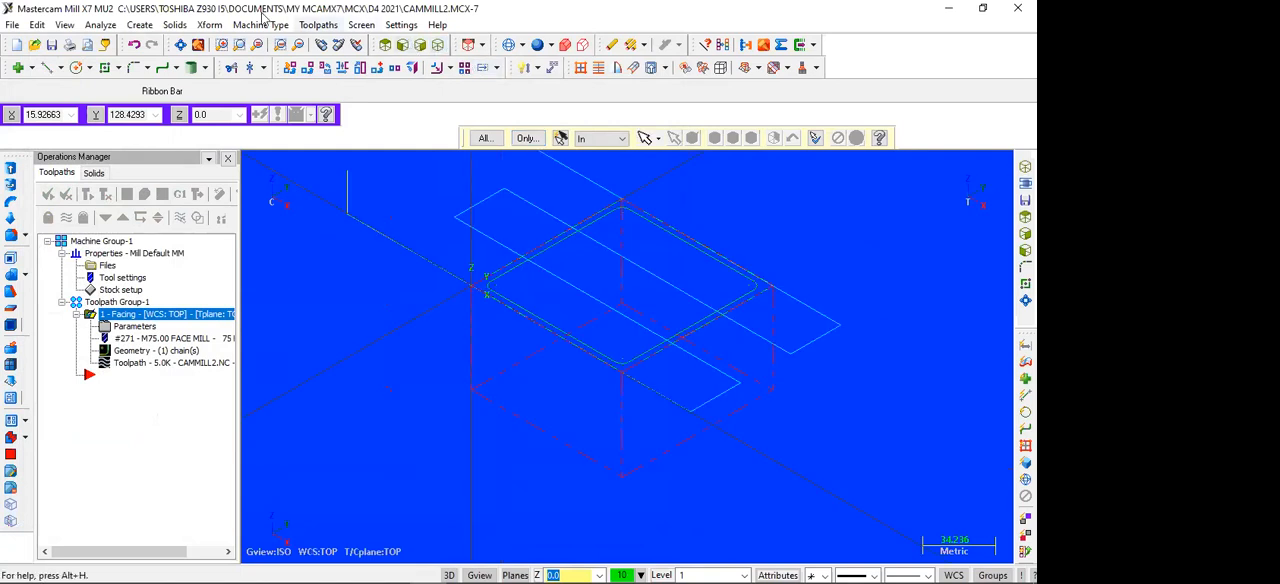
pyautogui.click(181, 46)
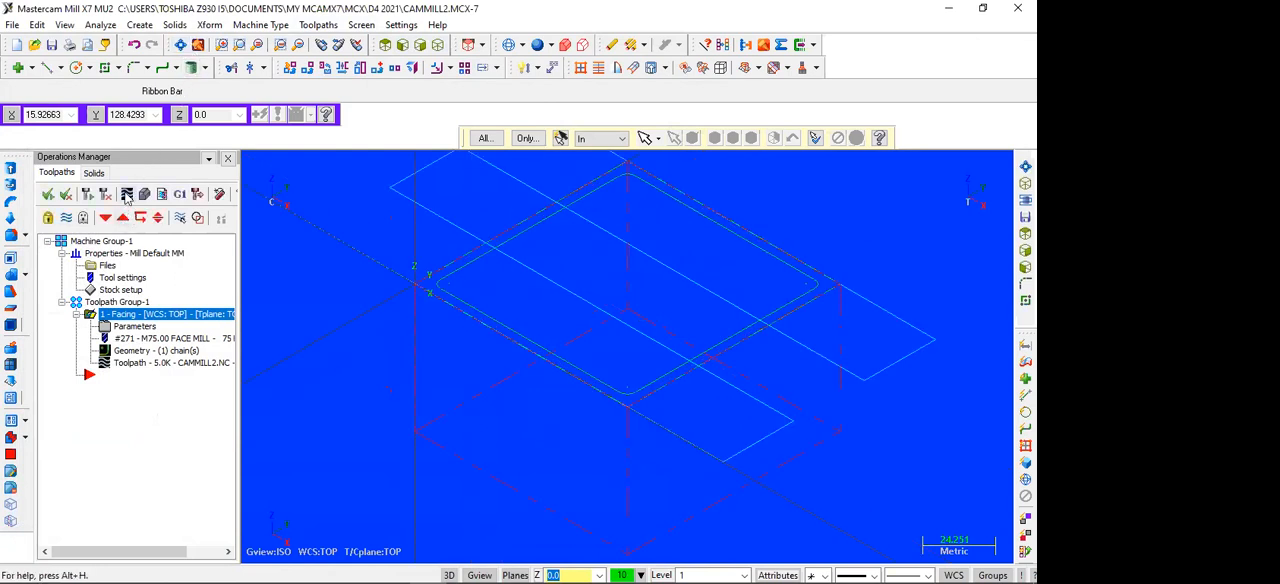
pyautogui.click(126, 195)
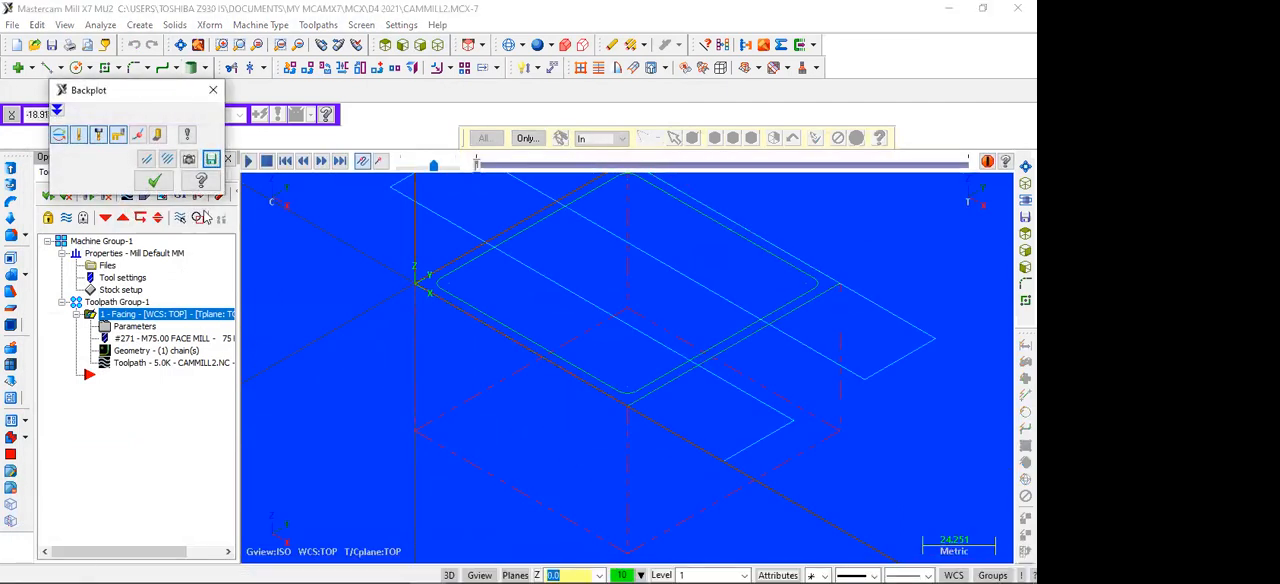
pyautogui.click(247, 162)
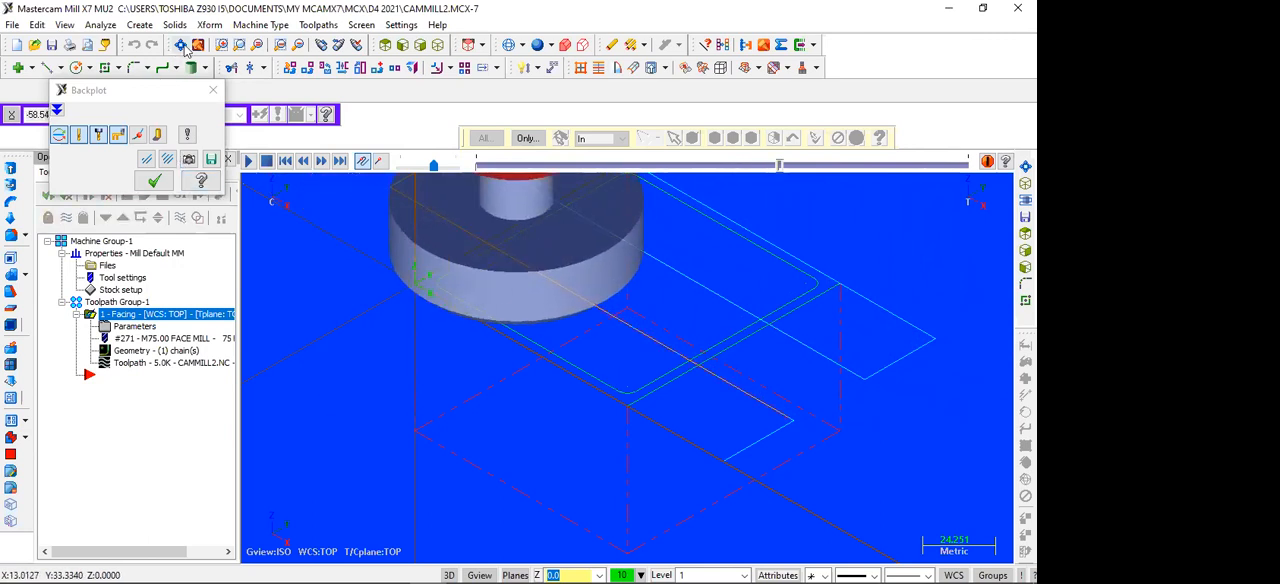
pyautogui.scroll(-5, 440, 297)
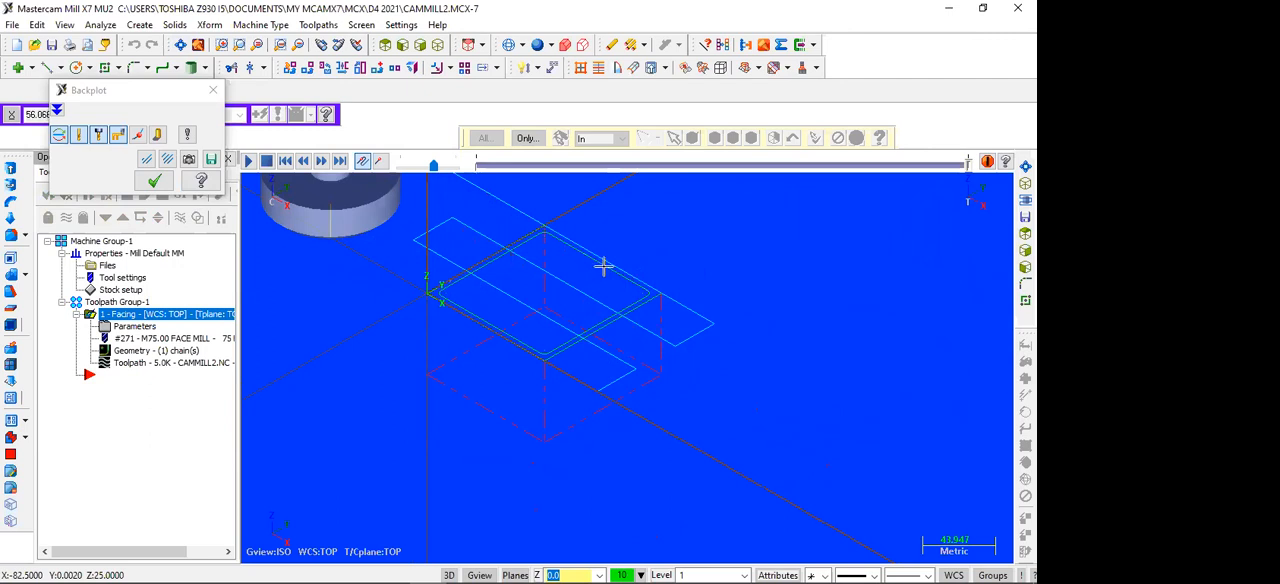
# Step: Set the facing toolpath's across overlap to 80% of the tool diameter and regenerate the operation
pyautogui.click(213, 90)
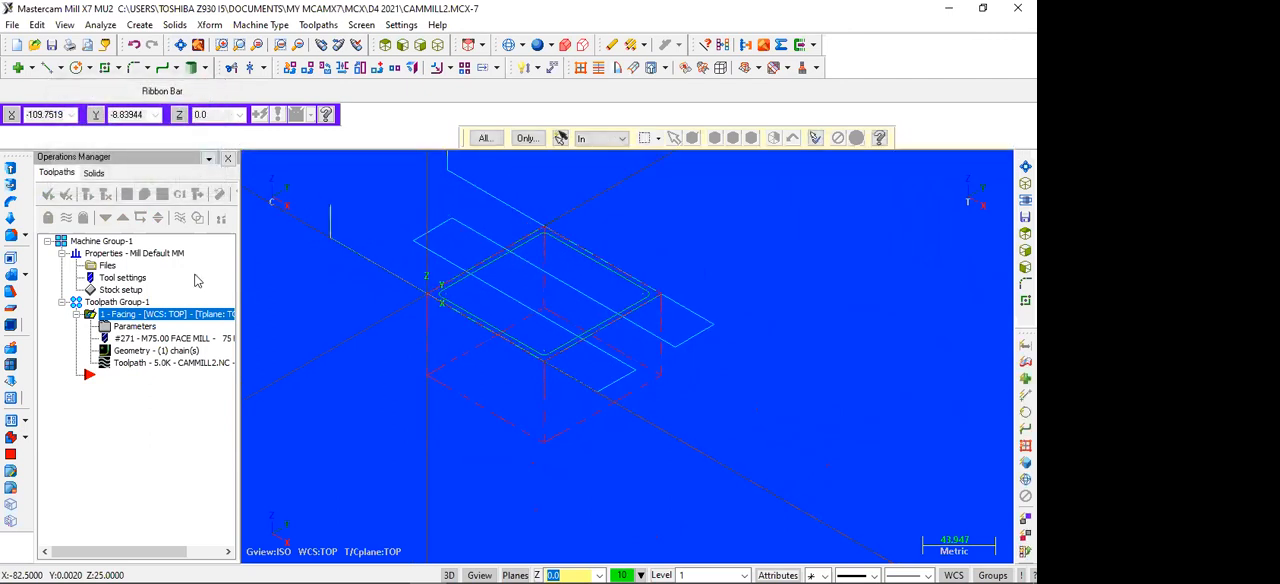
pyautogui.click(130, 328)
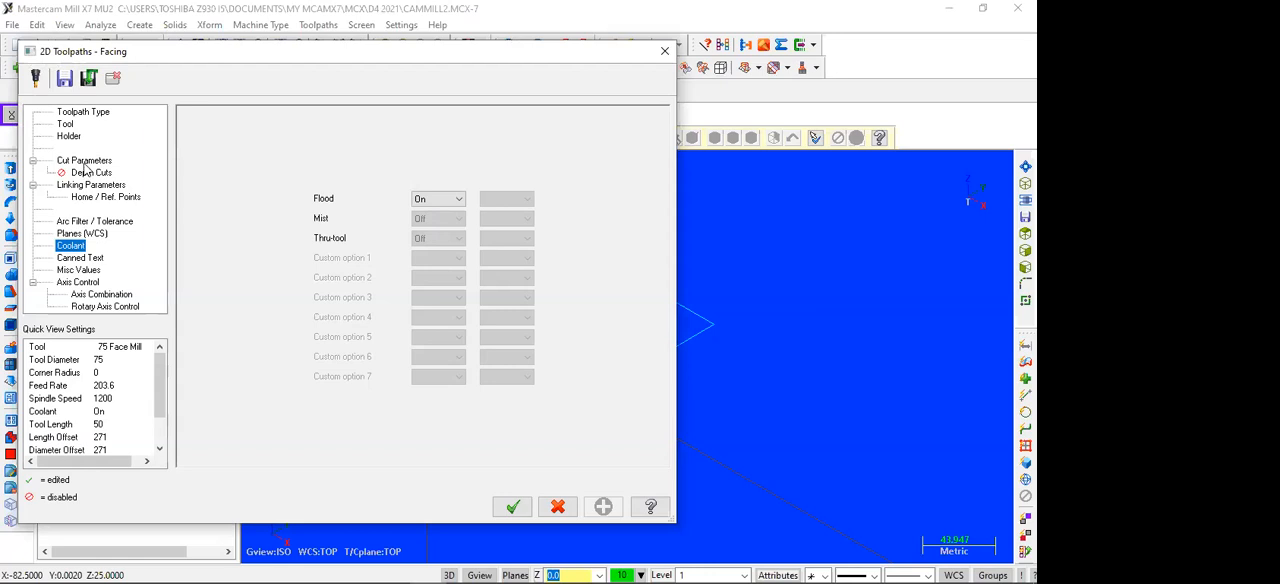
pyautogui.click(85, 163)
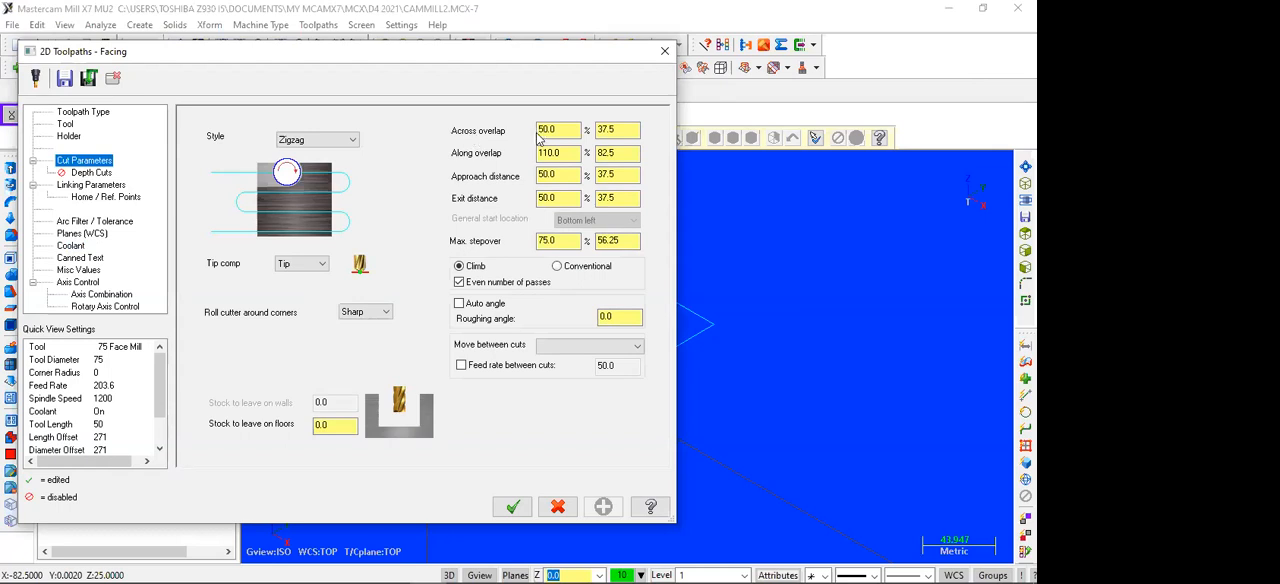
pyautogui.click(621, 129)
pyautogui.click(568, 130)
pyautogui.doubleClick(569, 131)
pyautogui.write('80')
pyautogui.click(627, 128)
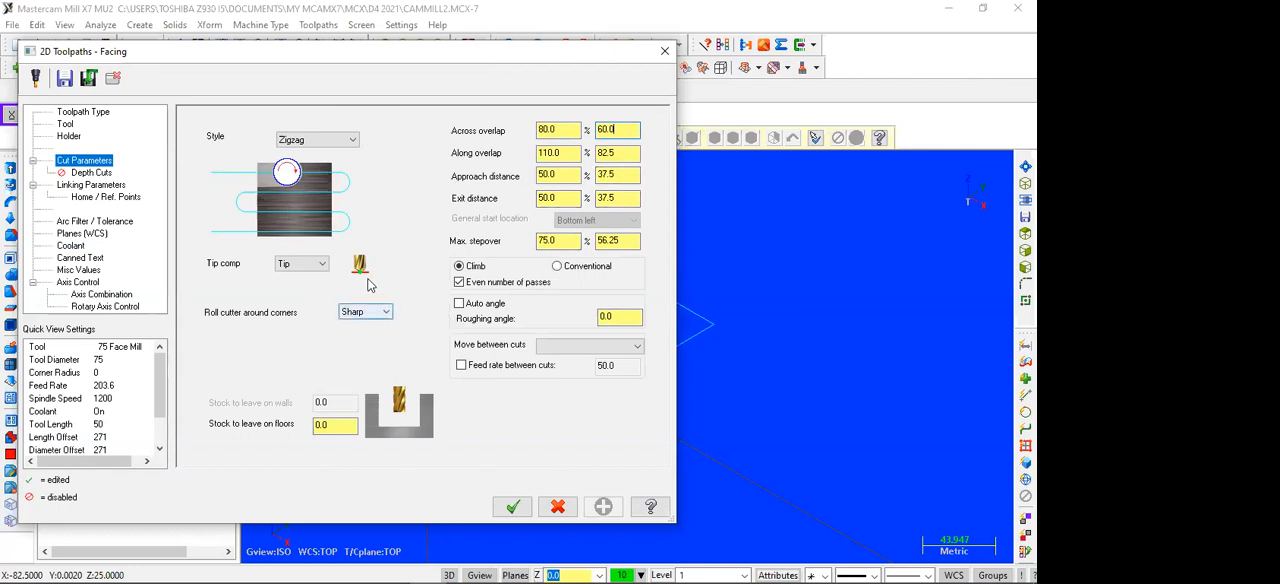
pyautogui.click(494, 500)
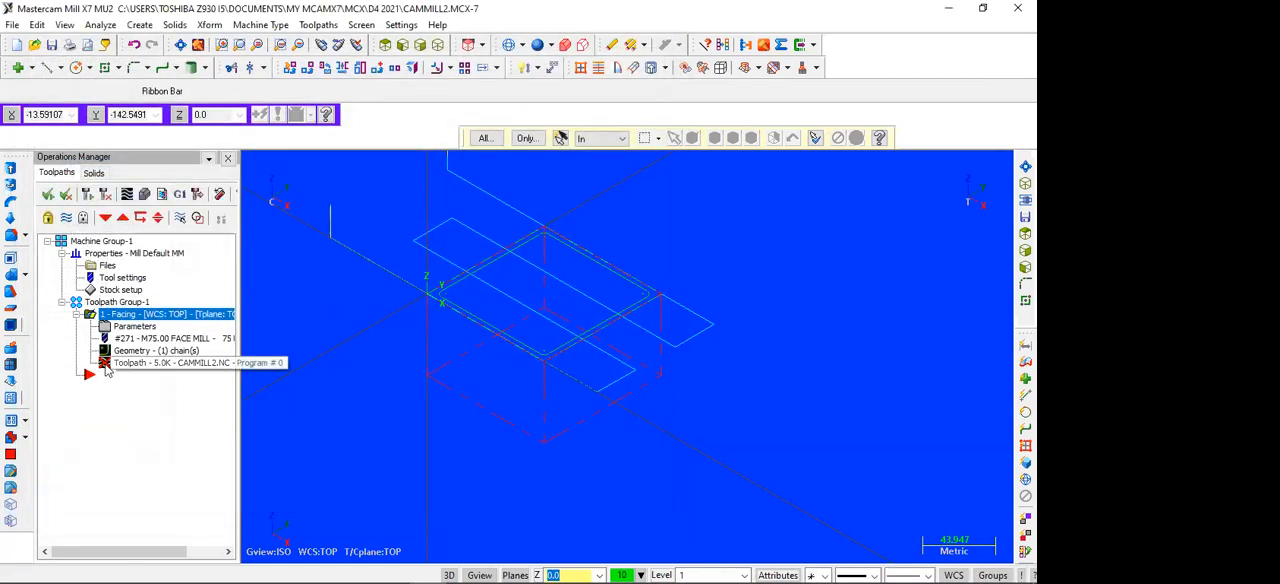
pyautogui.click(86, 195)
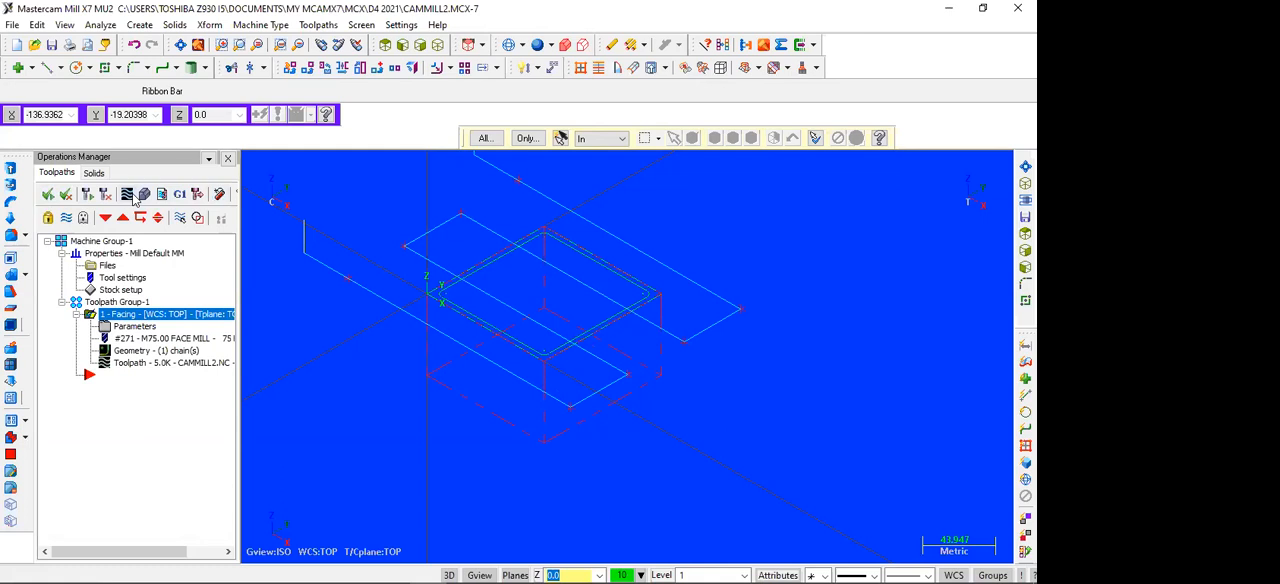
# Step: Verify the facing operation in Mastercam Simulator, replaying it from the start to examine the cut over the stock
pyautogui.click(143, 197)
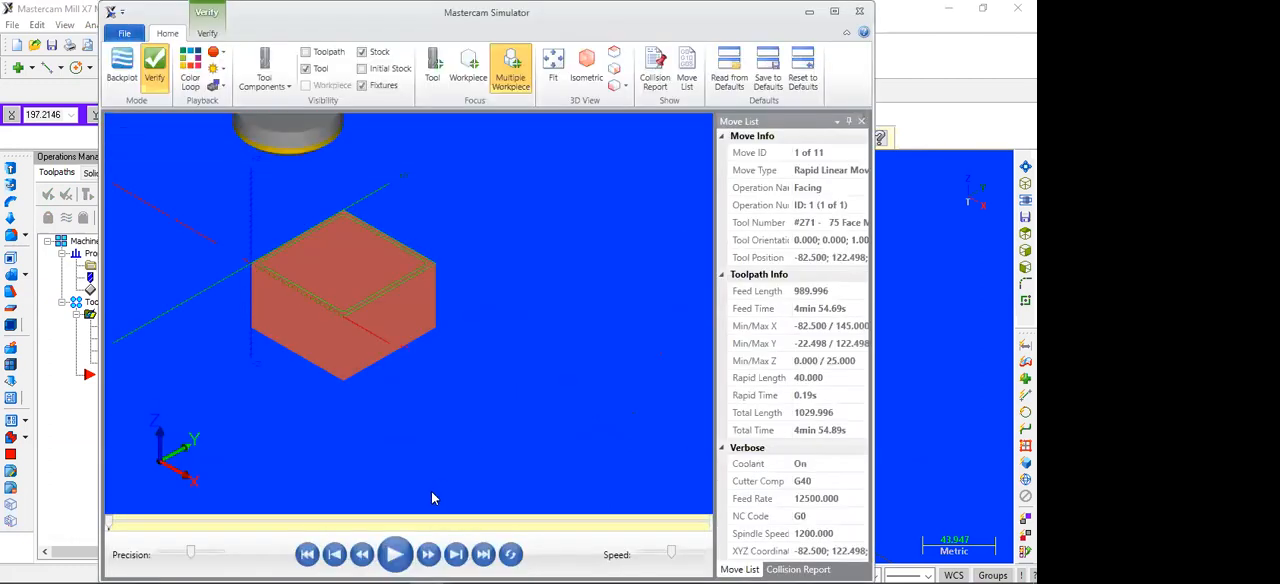
pyautogui.press('r')
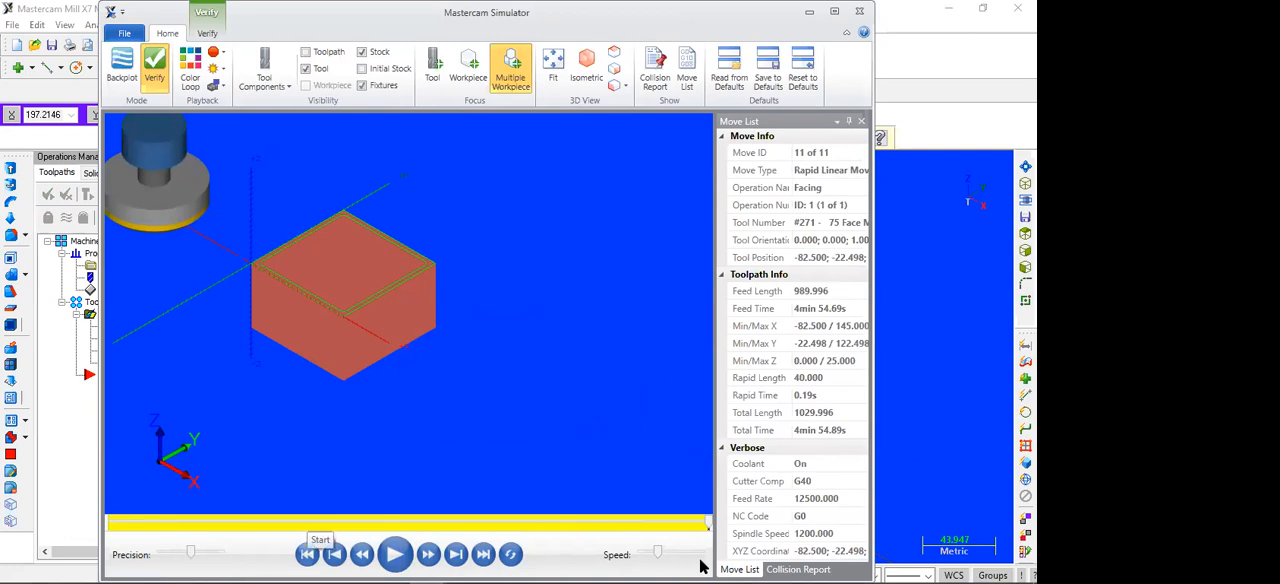
pyautogui.click(308, 554)
pyautogui.click(395, 554)
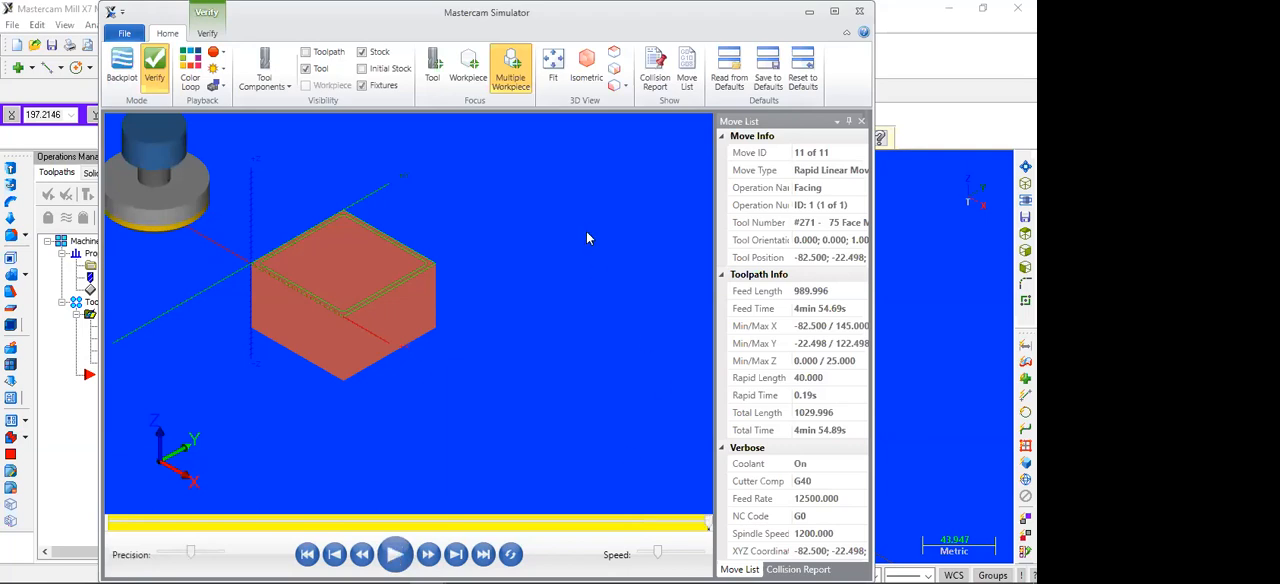
pyautogui.click(860, 12)
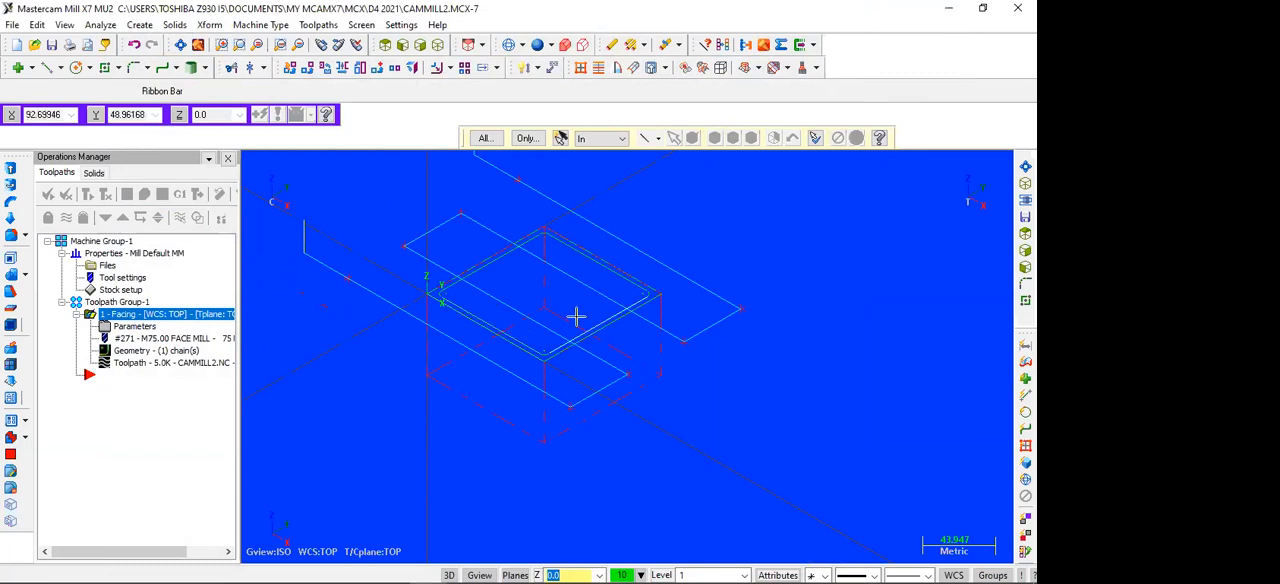
# Step: Consult the part drawing in WPS Office, and start a contour toolpath in Mastercam chained along the inner rounded square
pyautogui.click(396, 48)
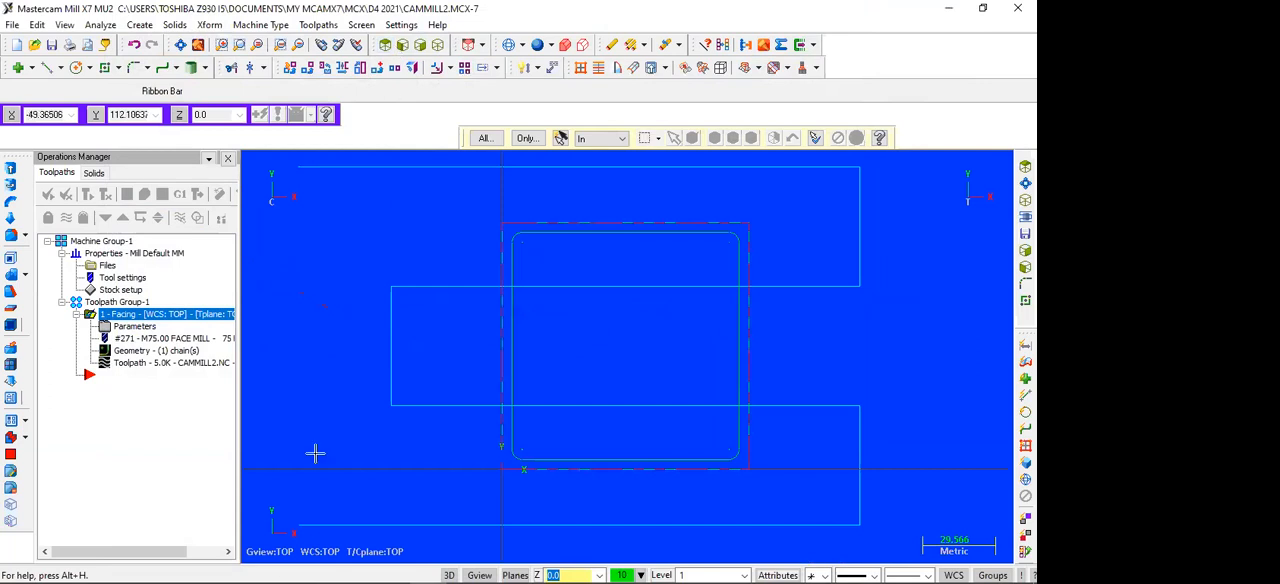
pyautogui.click(390, 569)
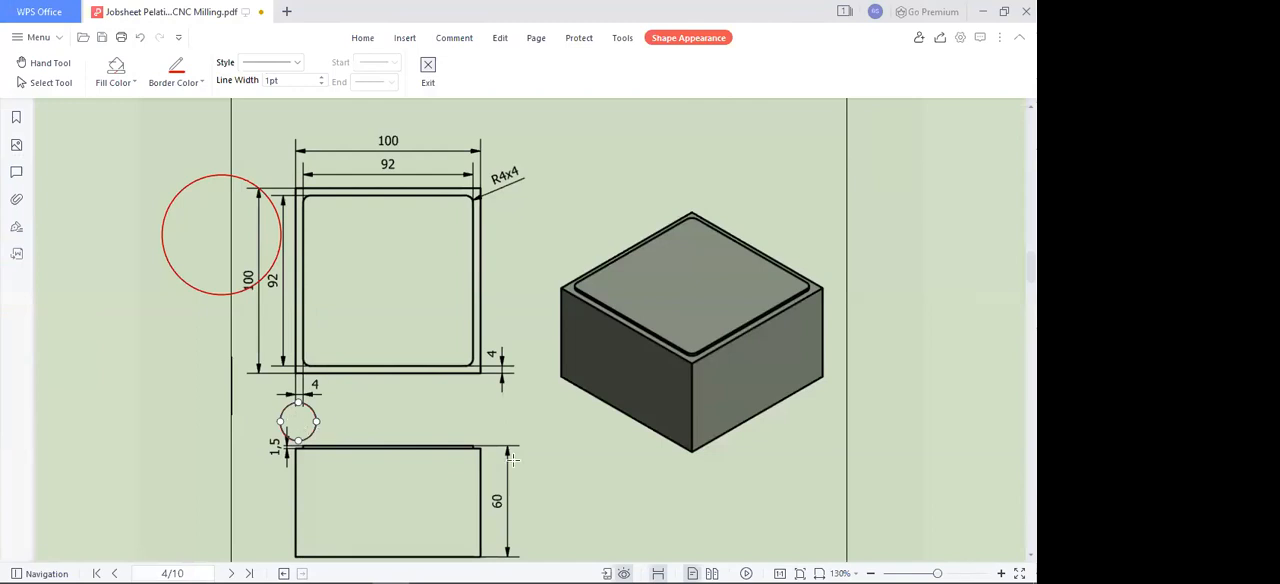
pyautogui.moveTo(456, 563)
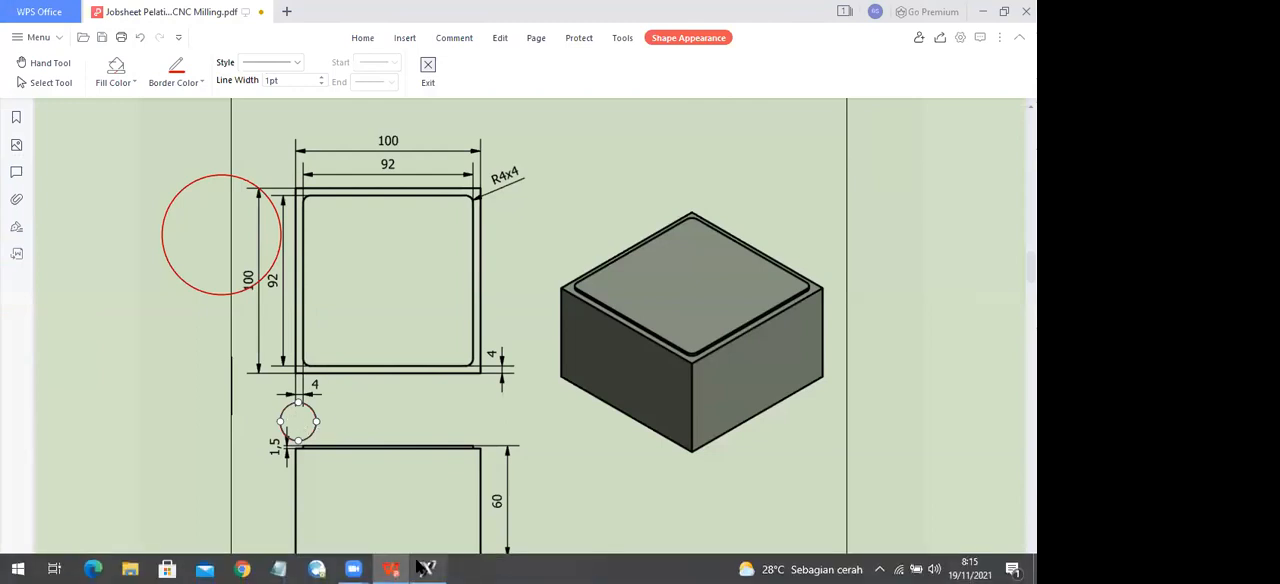
pyautogui.click(427, 569)
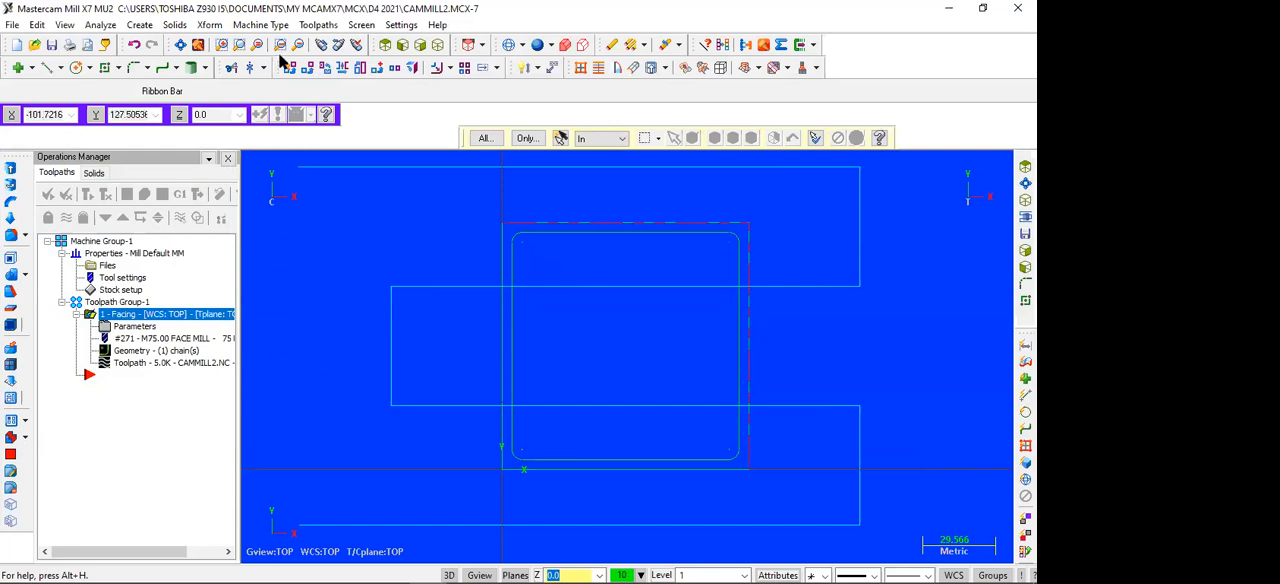
pyautogui.click(316, 25)
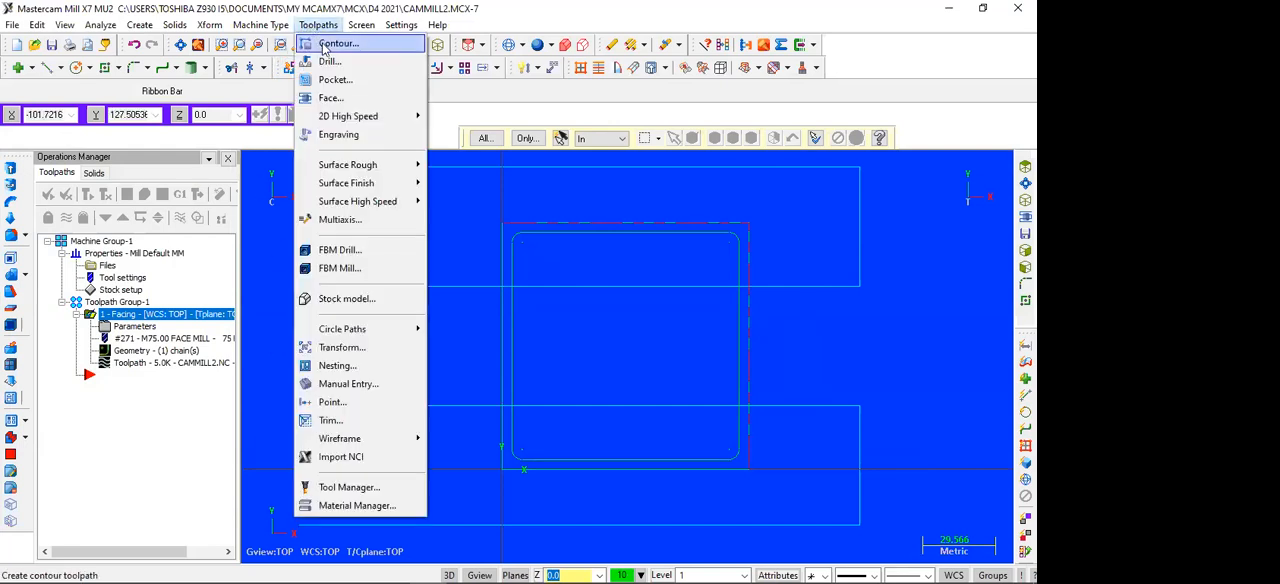
pyautogui.click(338, 43)
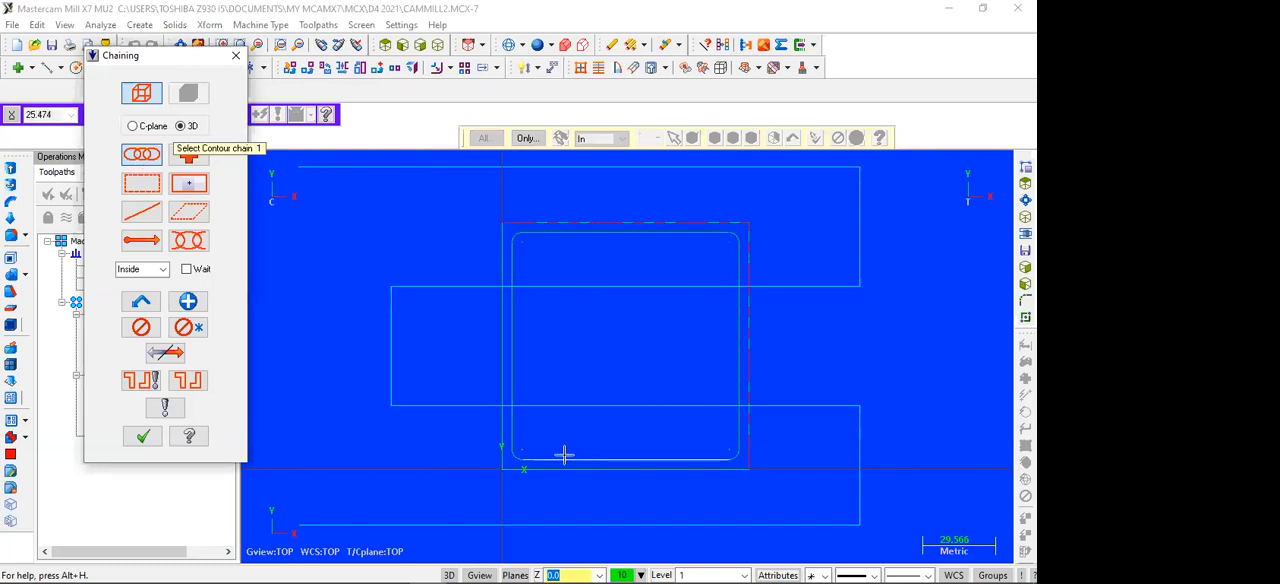
pyautogui.click(530, 458)
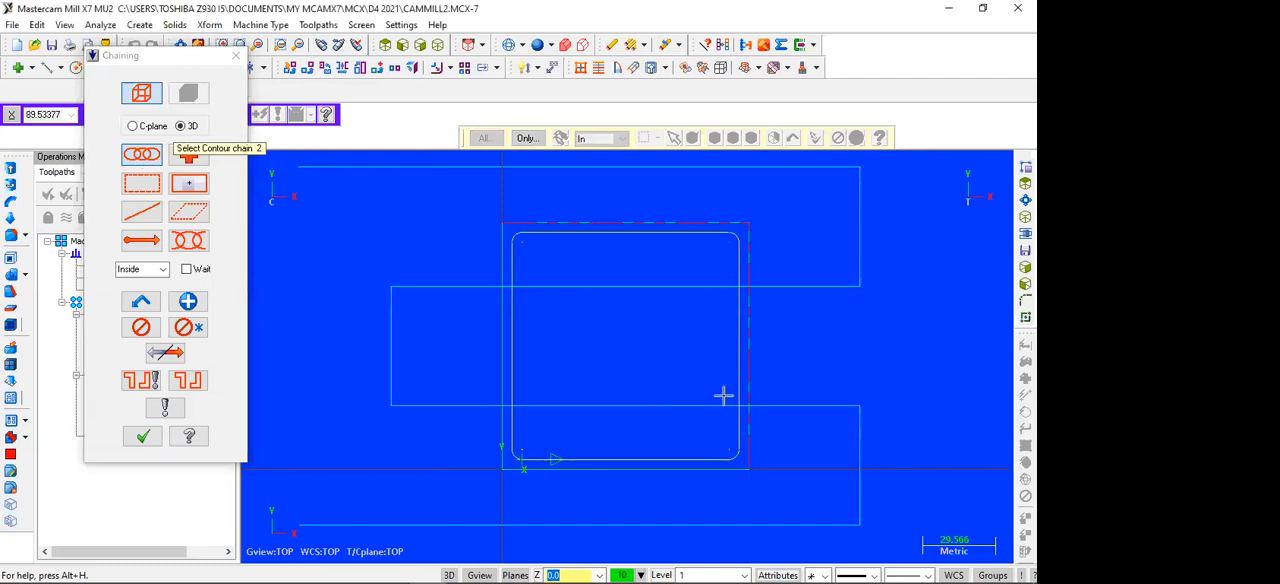
pyautogui.click(143, 436)
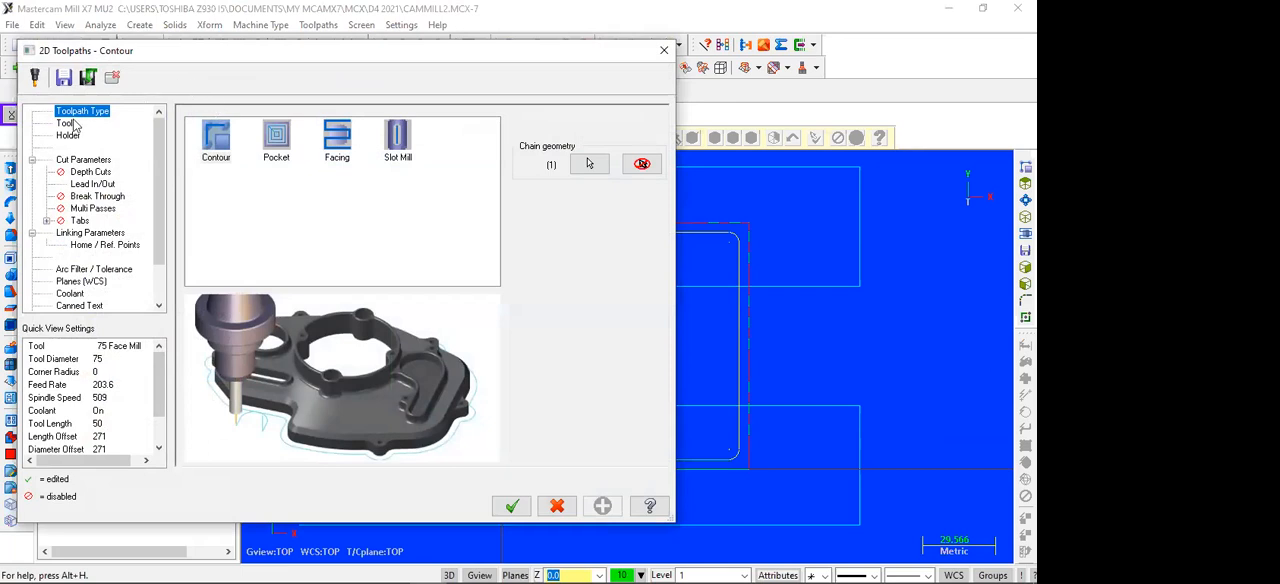
# Step: Select the 12 mm flat endmill for the contour toolpath and open its cut parameters
pyautogui.click(66, 123)
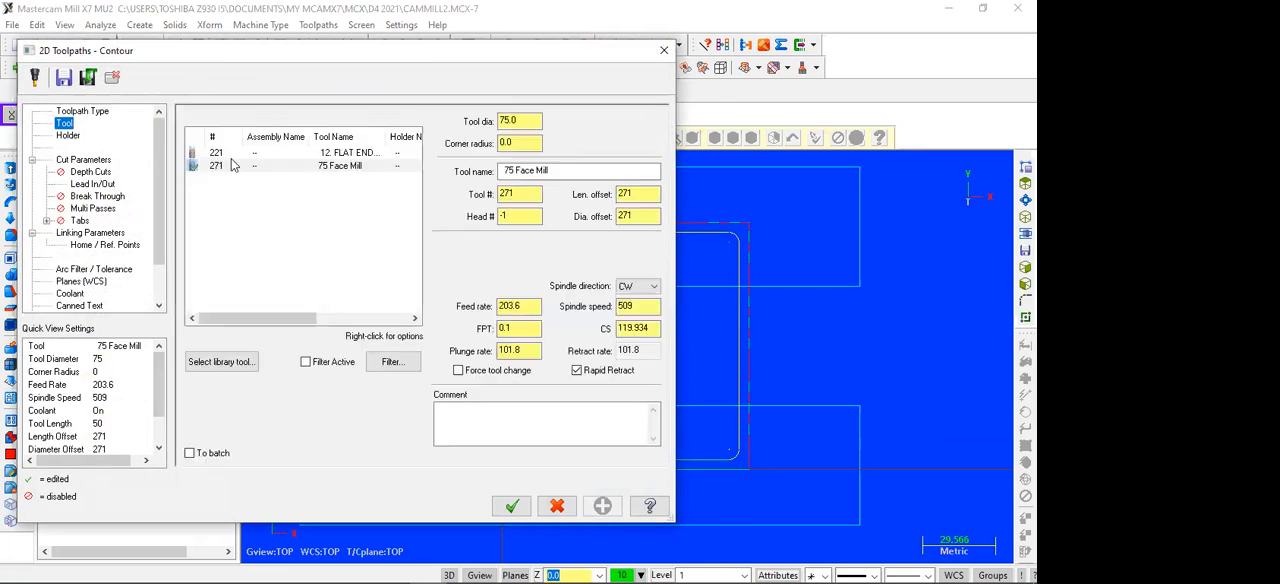
pyautogui.click(303, 156)
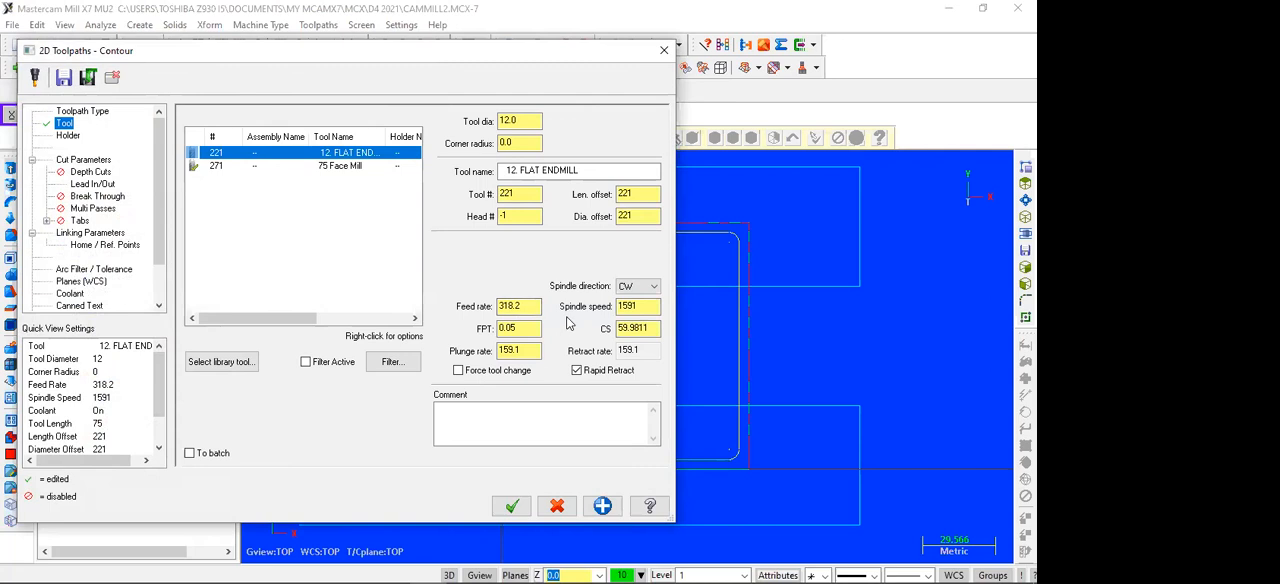
pyautogui.click(82, 161)
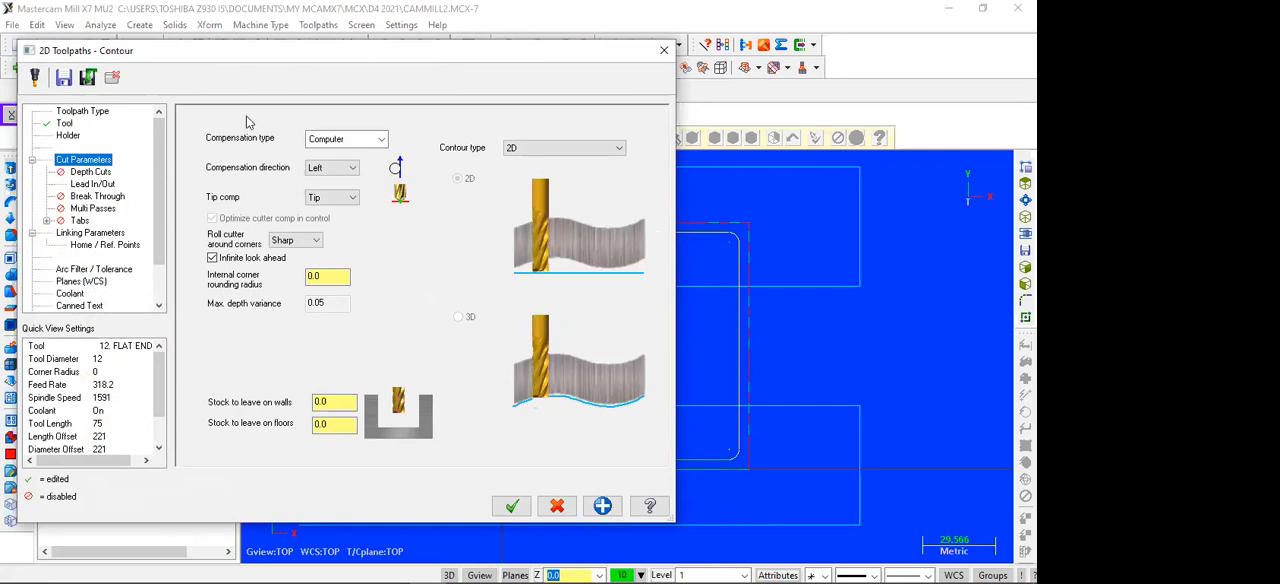
# Step: Try Control as the contour's compensation type, and return the setting to Computer
pyautogui.click(381, 142)
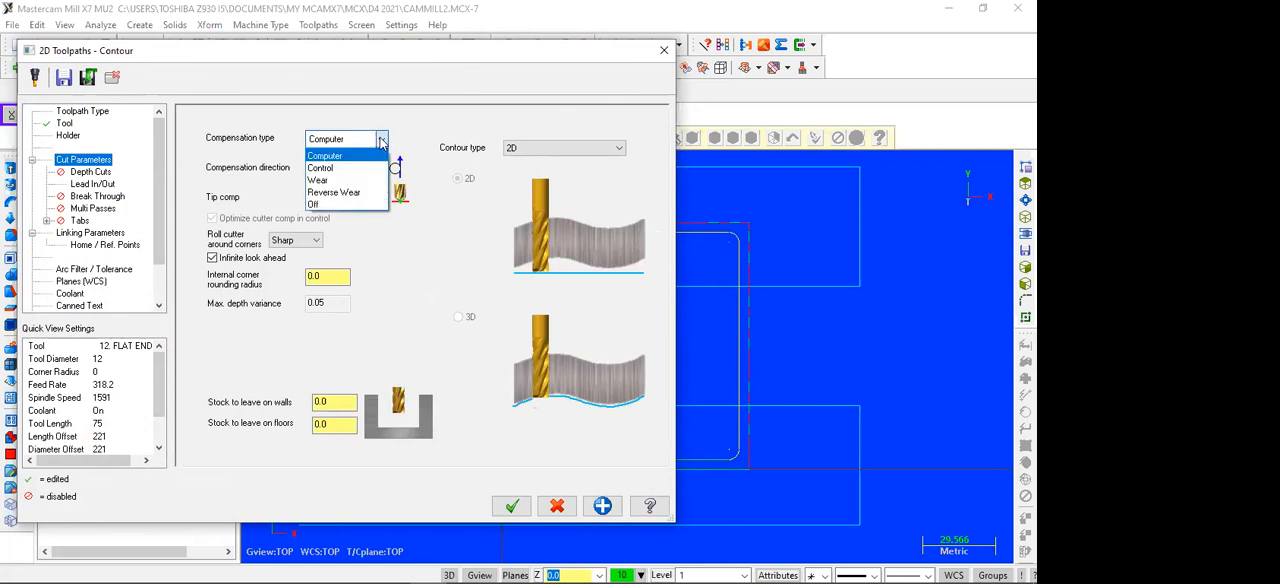
pyautogui.click(356, 168)
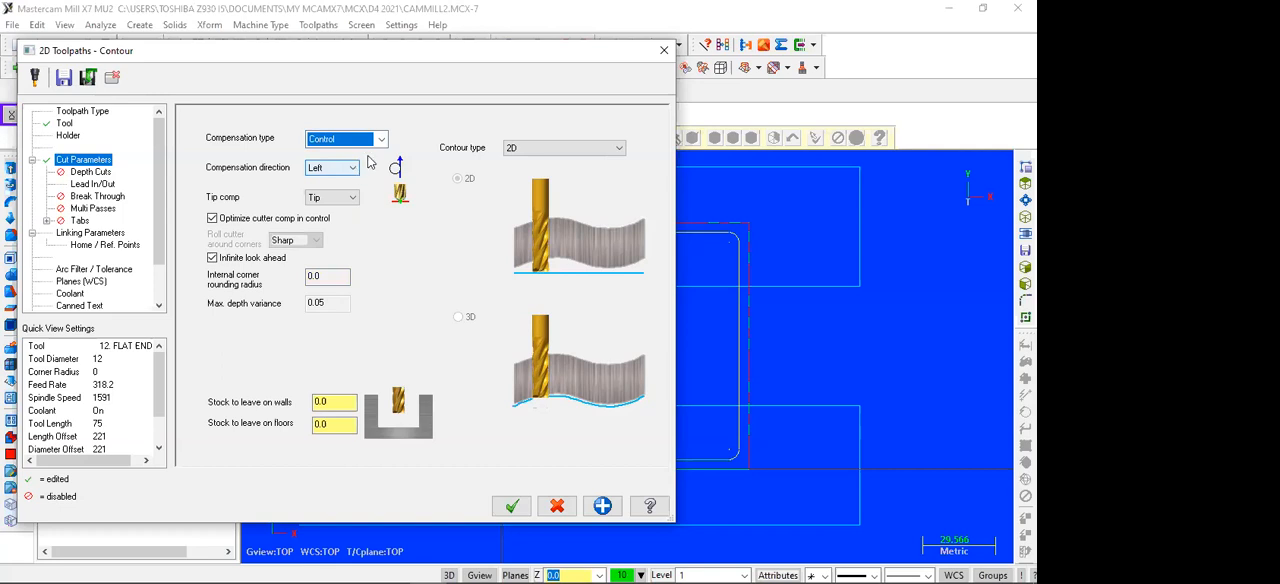
pyautogui.click(382, 142)
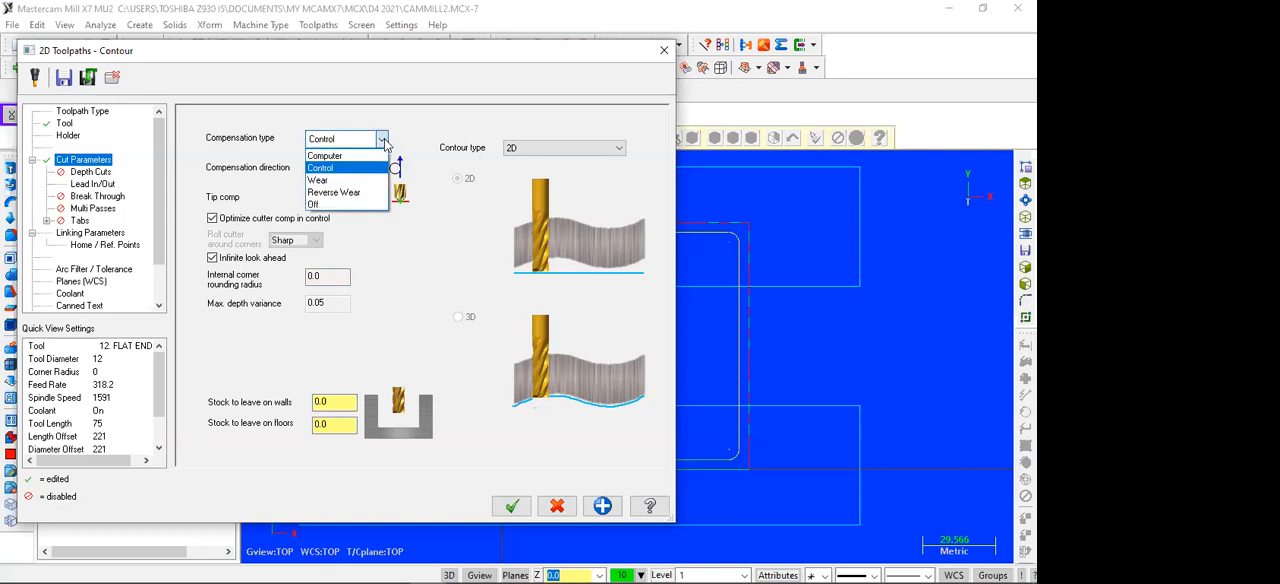
pyautogui.click(328, 157)
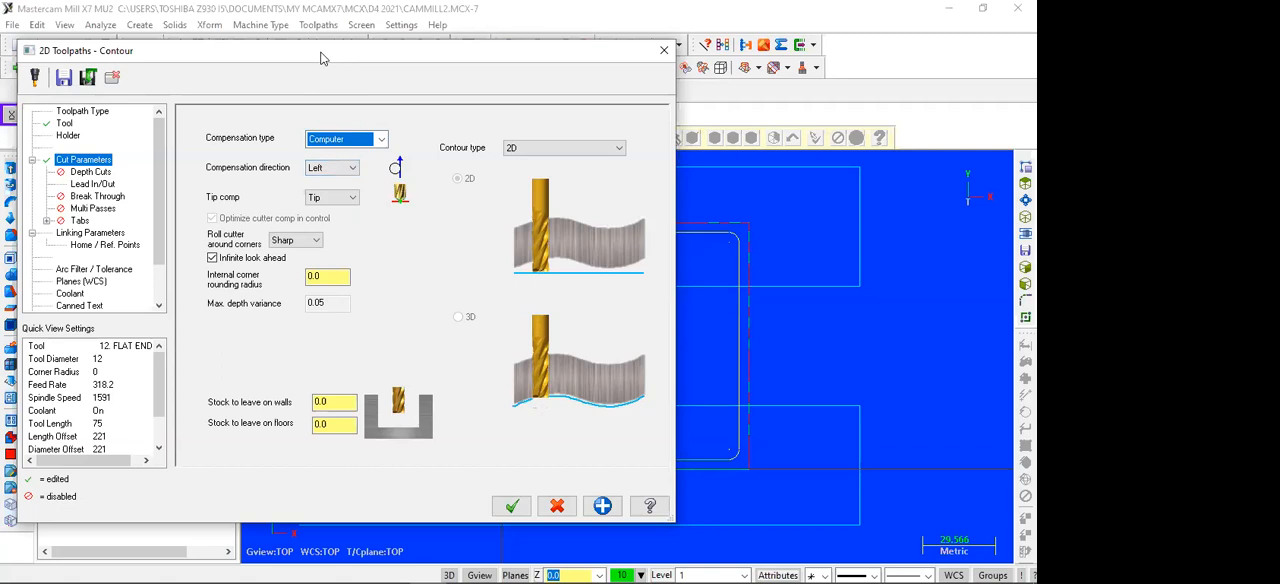
# Step: Check the chained contour behind the dialog and set the cutter compensation direction to Right
pyautogui.moveTo(321, 57); pyautogui.dragTo(54, 131)
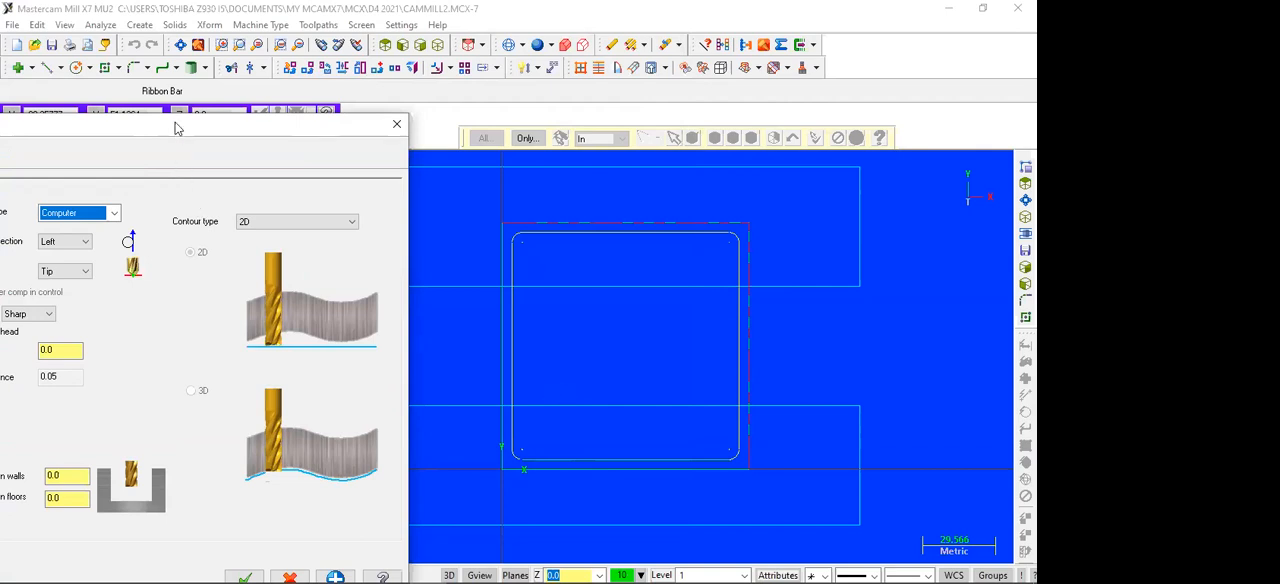
pyautogui.moveTo(181, 128); pyautogui.dragTo(529, 66)
pyautogui.click(434, 179)
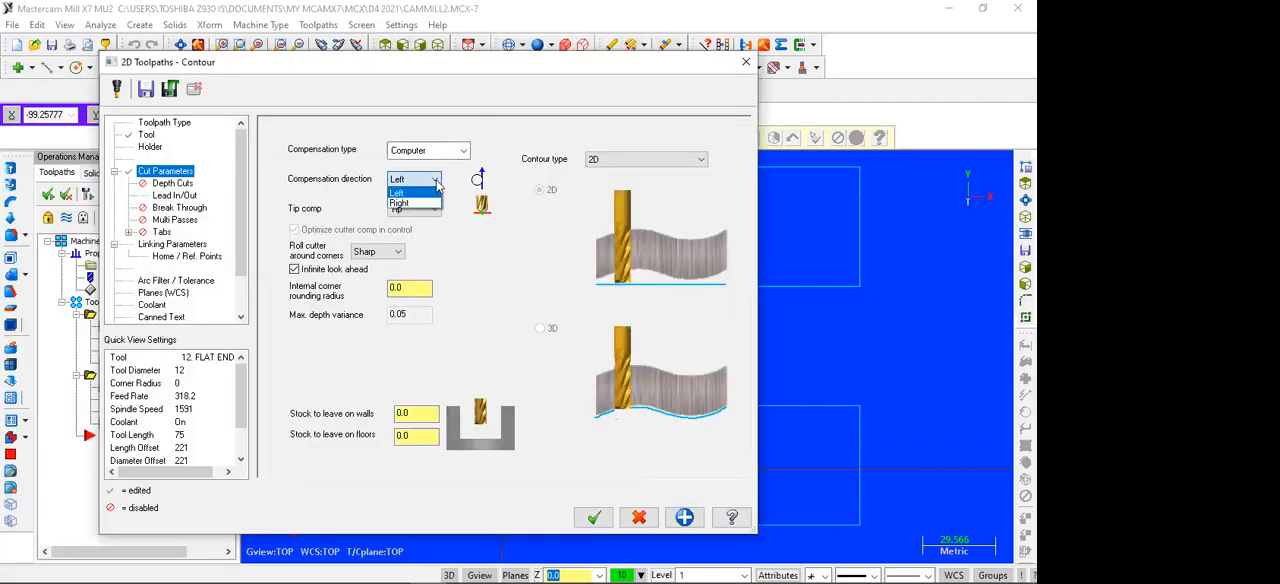
pyautogui.click(400, 203)
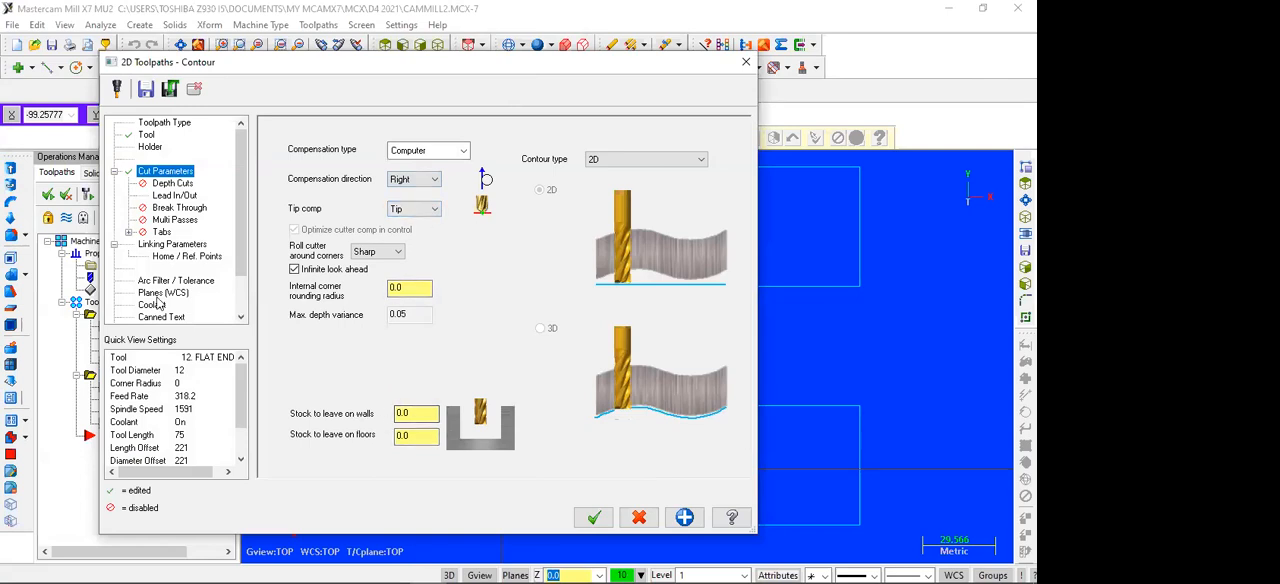
# Step: Review the contour's depth cuts and lead in/out settings, trying a perpendicular entry line and restoring Tangent
pyautogui.click(174, 184)
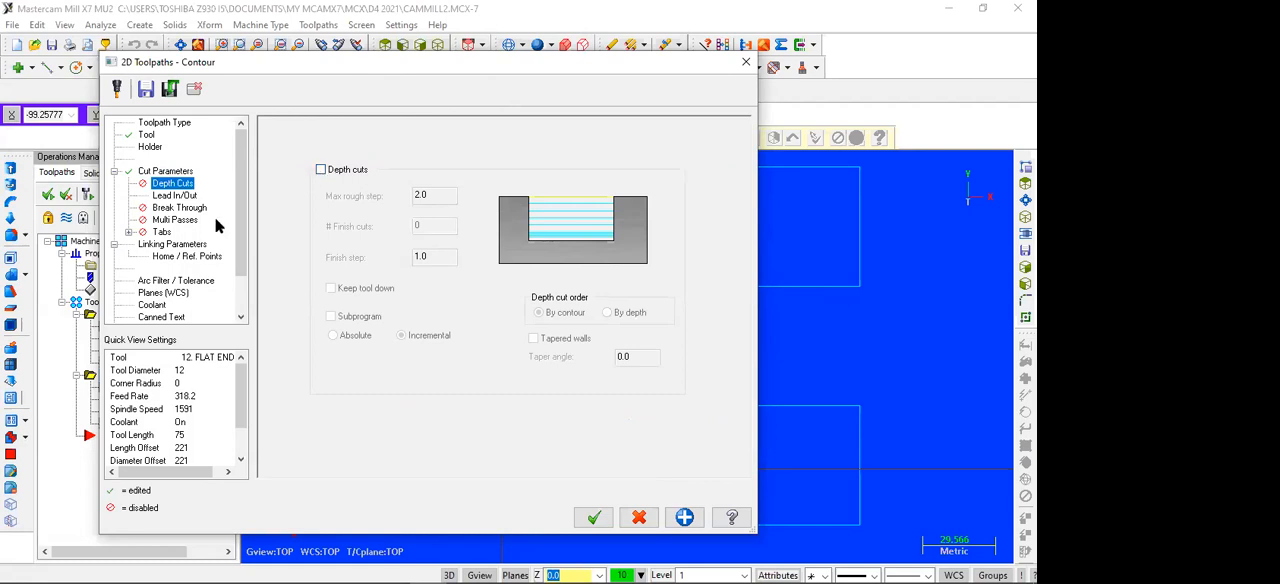
pyautogui.click(174, 195)
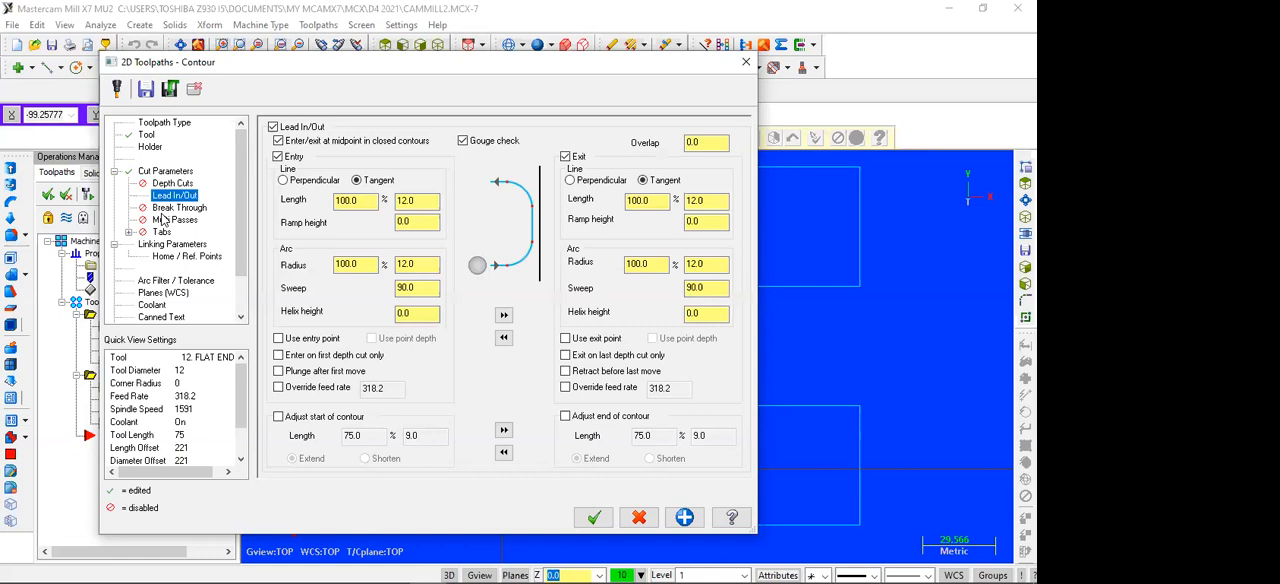
pyautogui.click(274, 128)
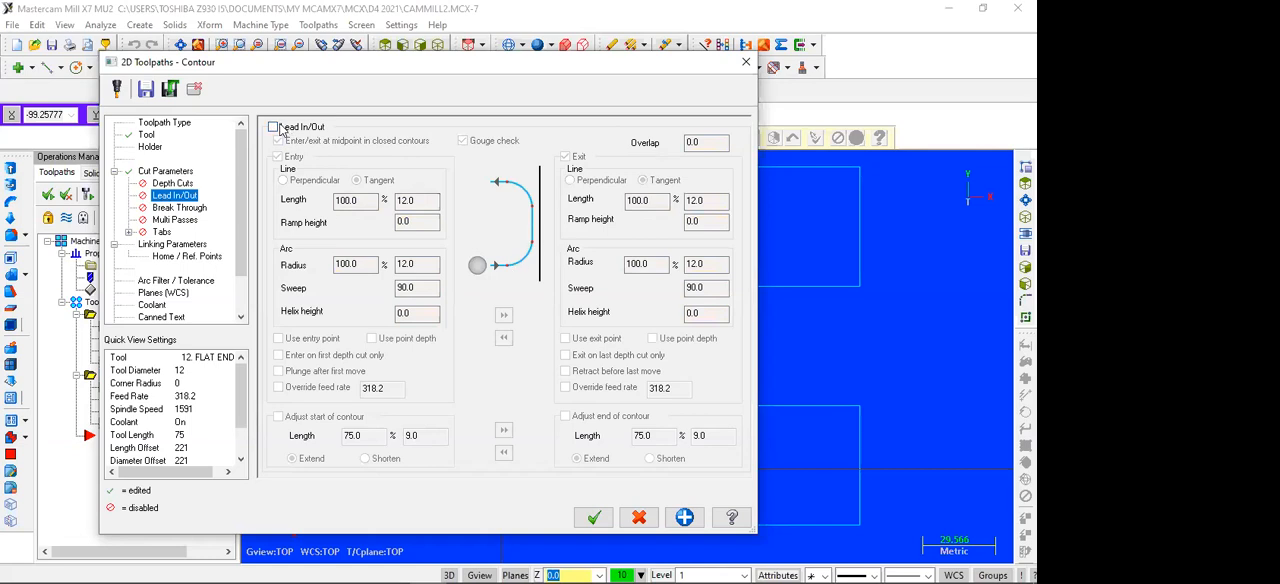
pyautogui.click(274, 128)
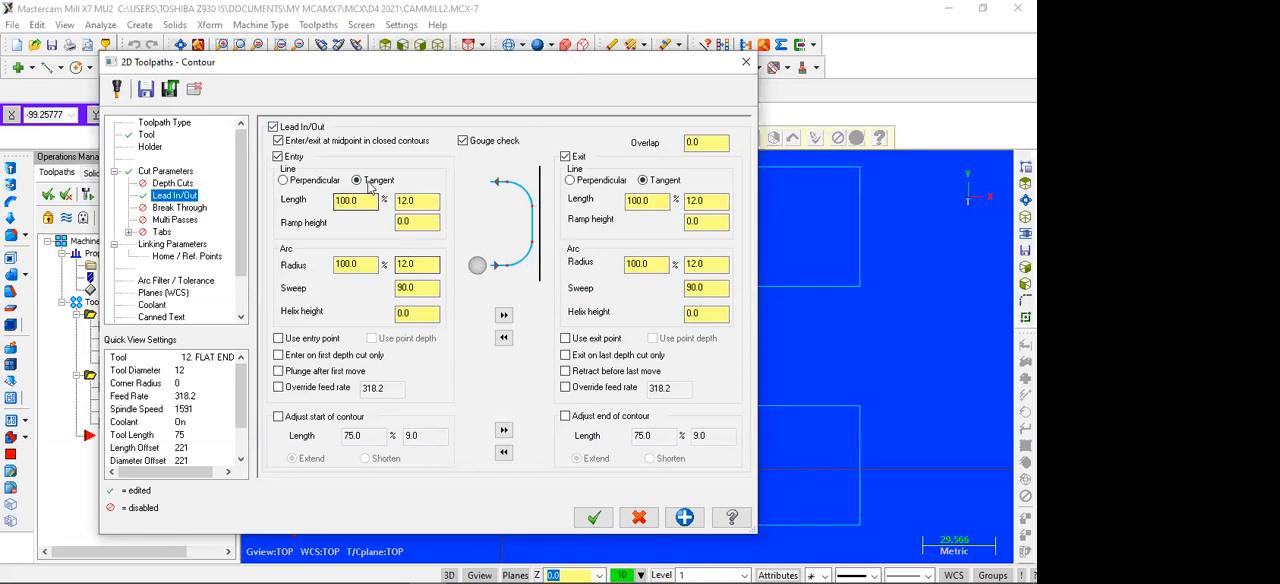
pyautogui.click(283, 181)
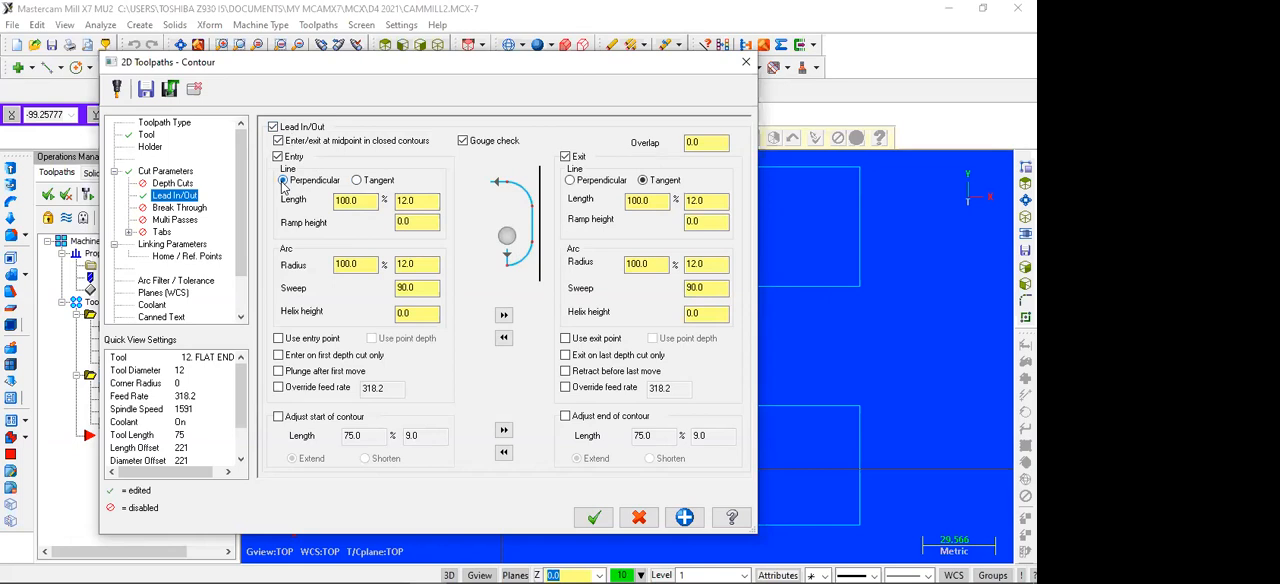
pyautogui.click(359, 181)
# Step: Make the contour's retract, feed plane and depth values absolute, and consult the part drawing in WPS Office for the step height
pyautogui.click(170, 245)
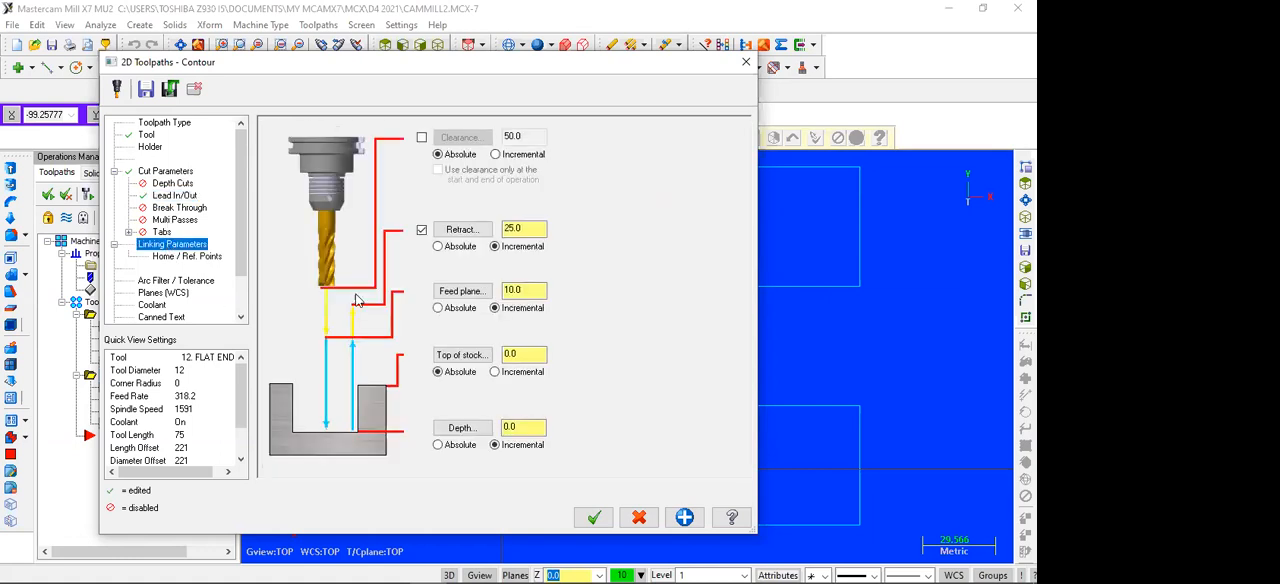
pyautogui.click(452, 247)
pyautogui.click(450, 310)
pyautogui.click(444, 447)
pyautogui.click(391, 568)
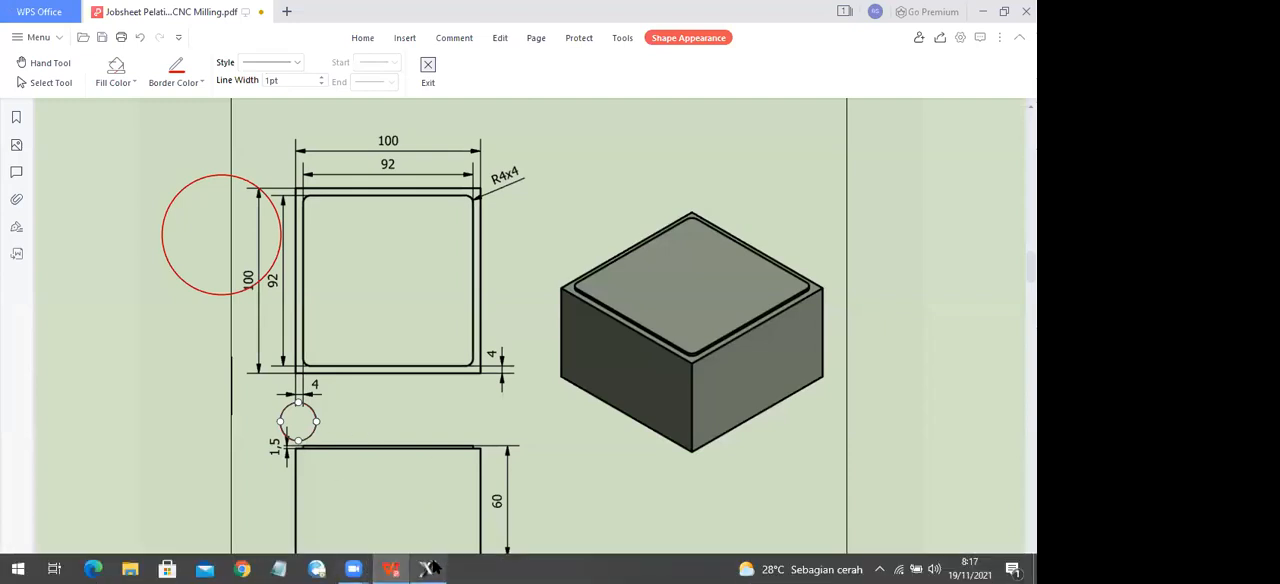
# Step: Return to Mastercam, set the contour's absolute depth to -1.5, turn flood coolant on and accept the toolpath
pyautogui.click(432, 568)
pyautogui.click(529, 427)
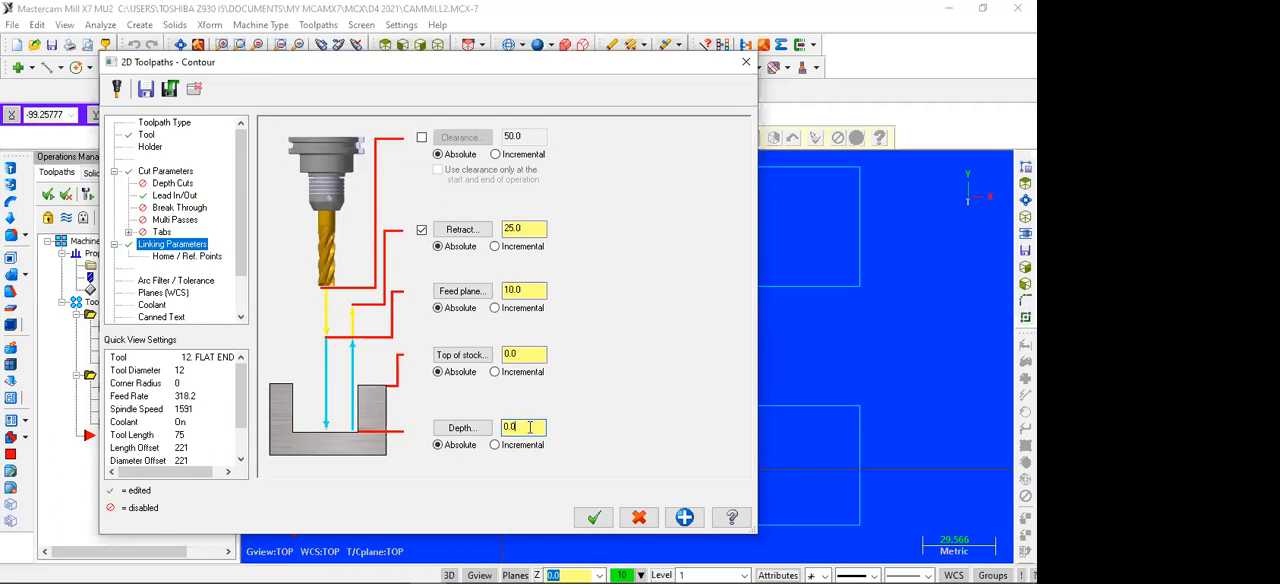
pyautogui.doubleClick(507, 426)
pyautogui.write('-1.5')
pyautogui.click(154, 305)
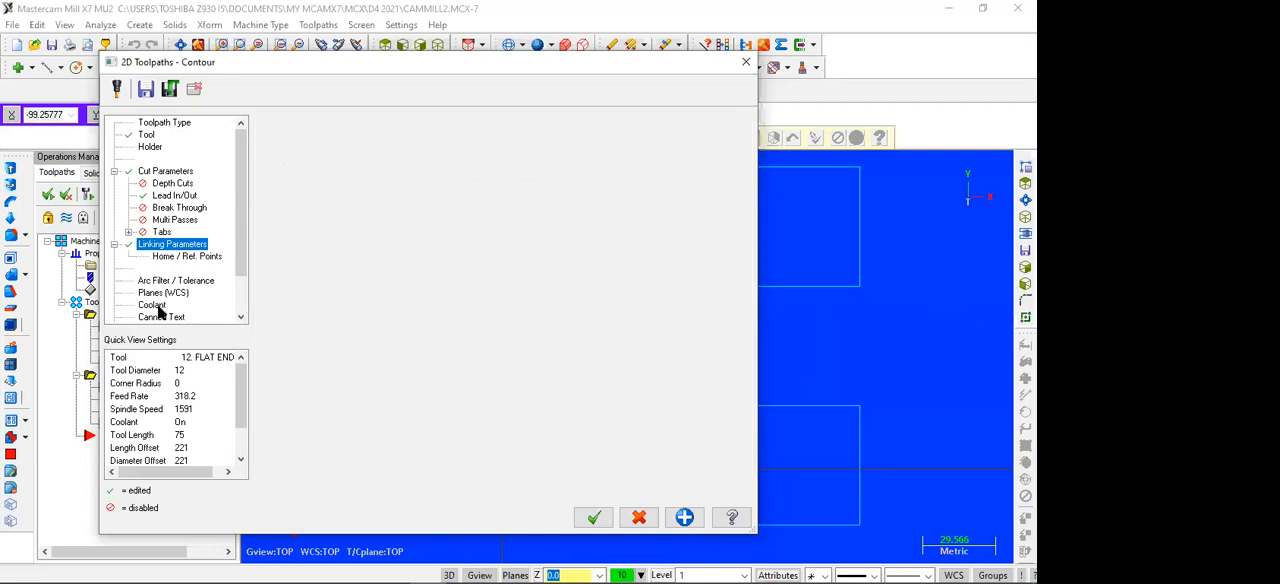
pyautogui.click(518, 210)
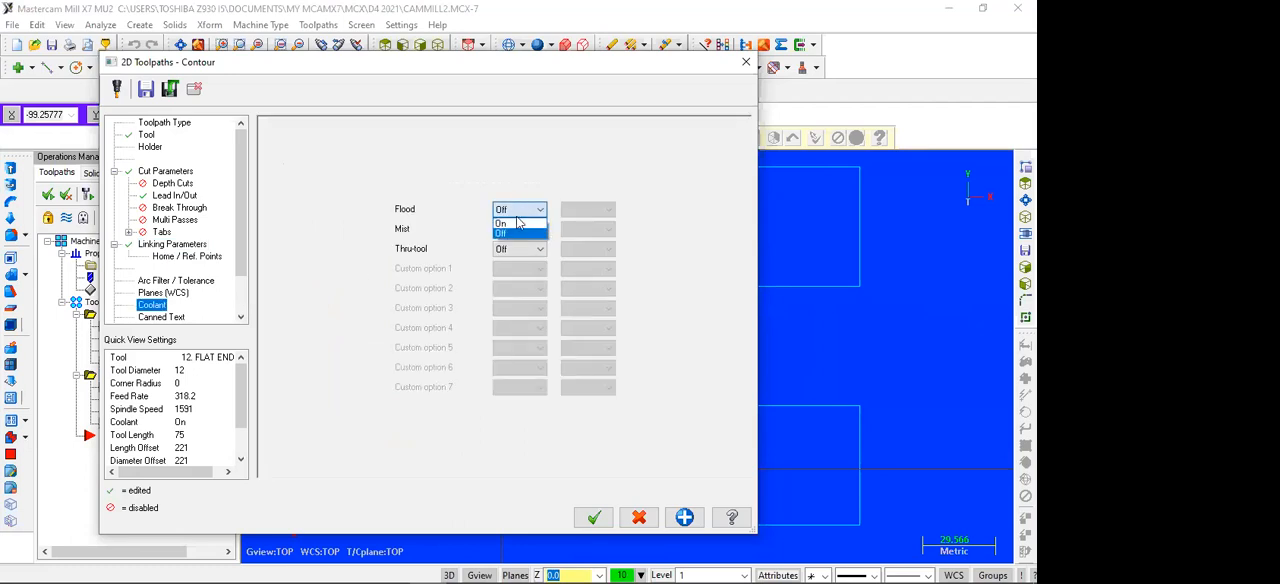
pyautogui.click(517, 223)
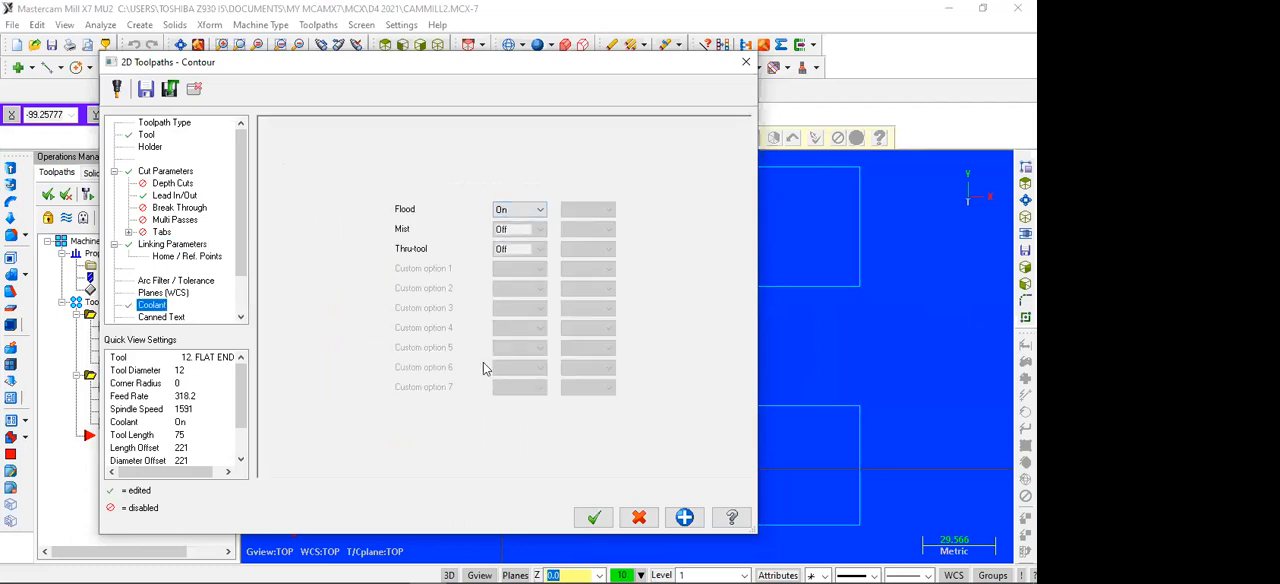
pyautogui.click(593, 517)
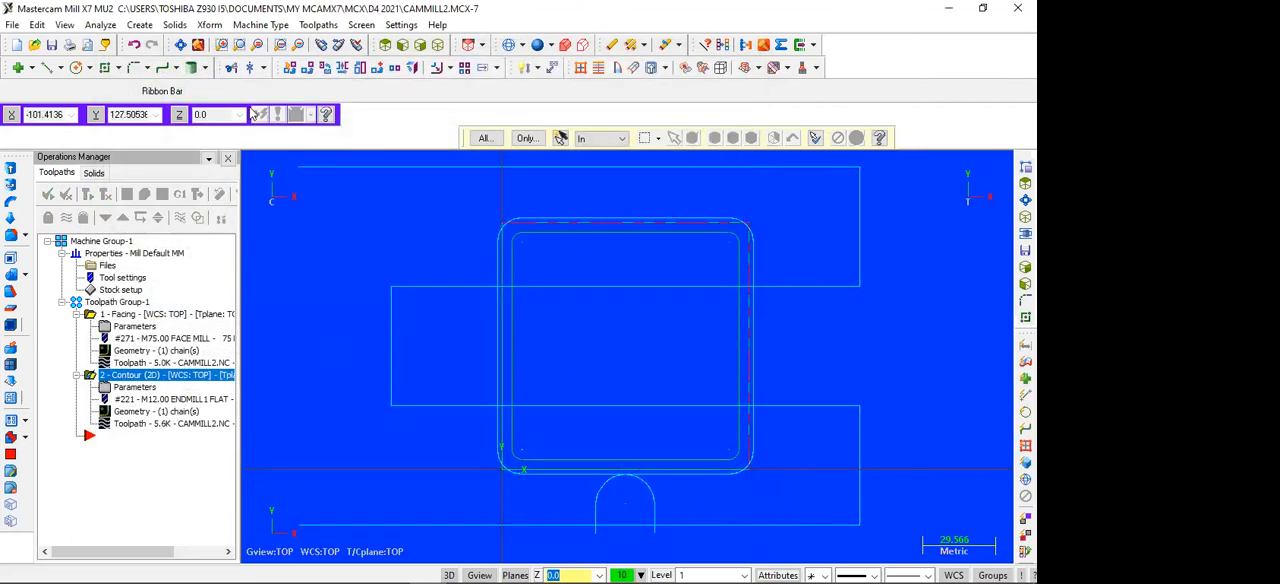
# Step: Backplot the facing and contour operations together in the isometric view, and close the backplot
pyautogui.click(440, 46)
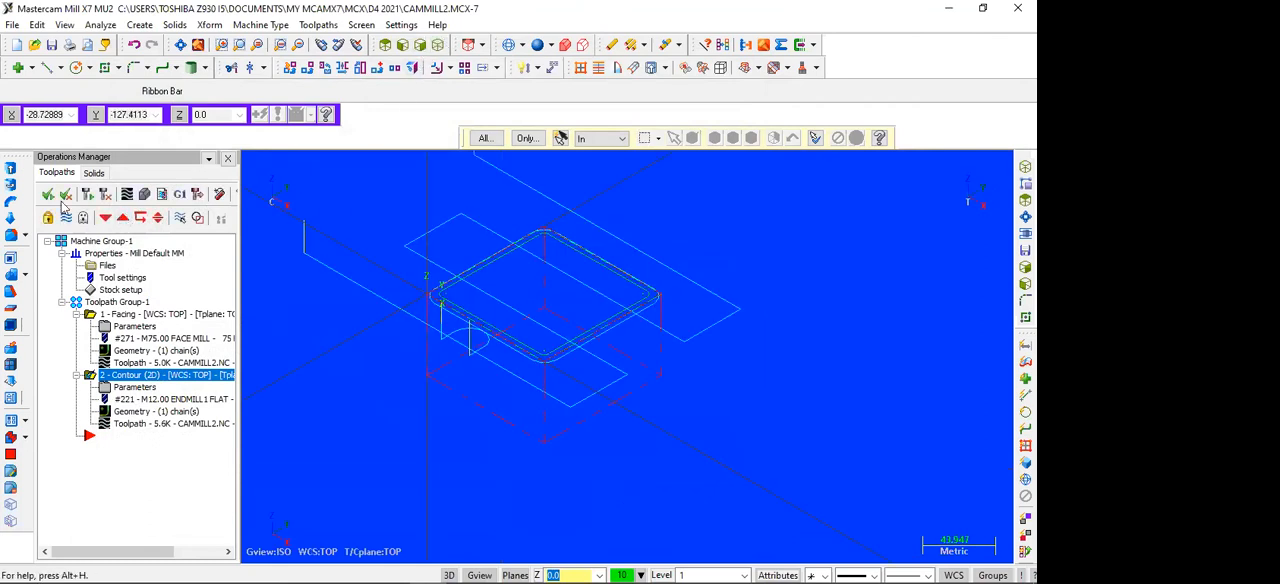
pyautogui.click(49, 197)
pyautogui.click(127, 196)
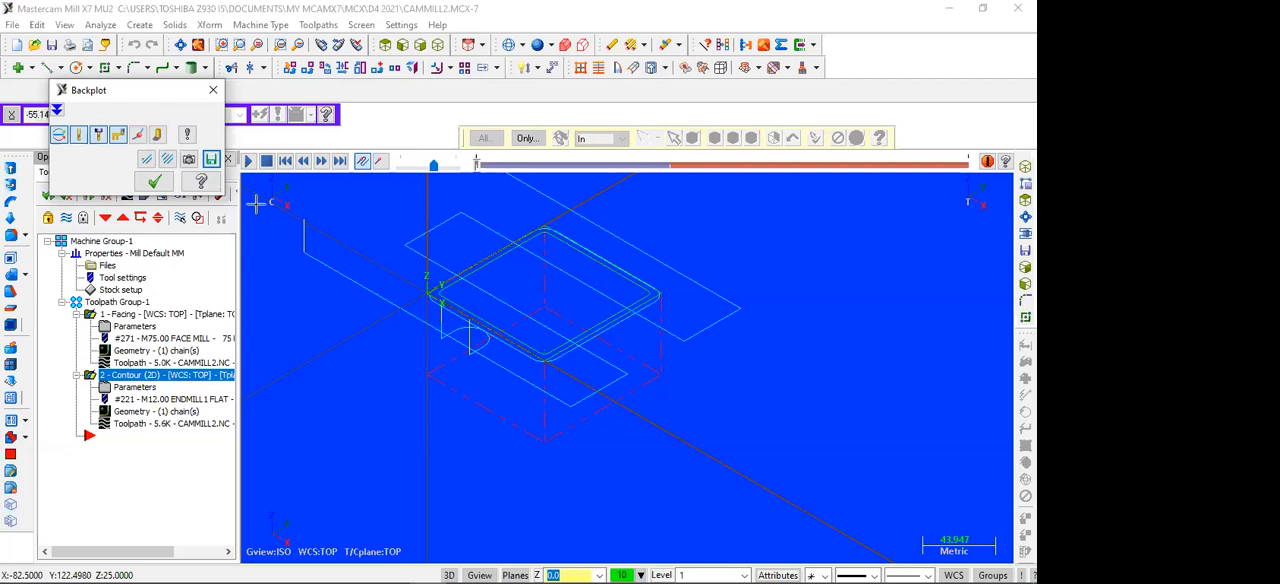
pyautogui.click(245, 162)
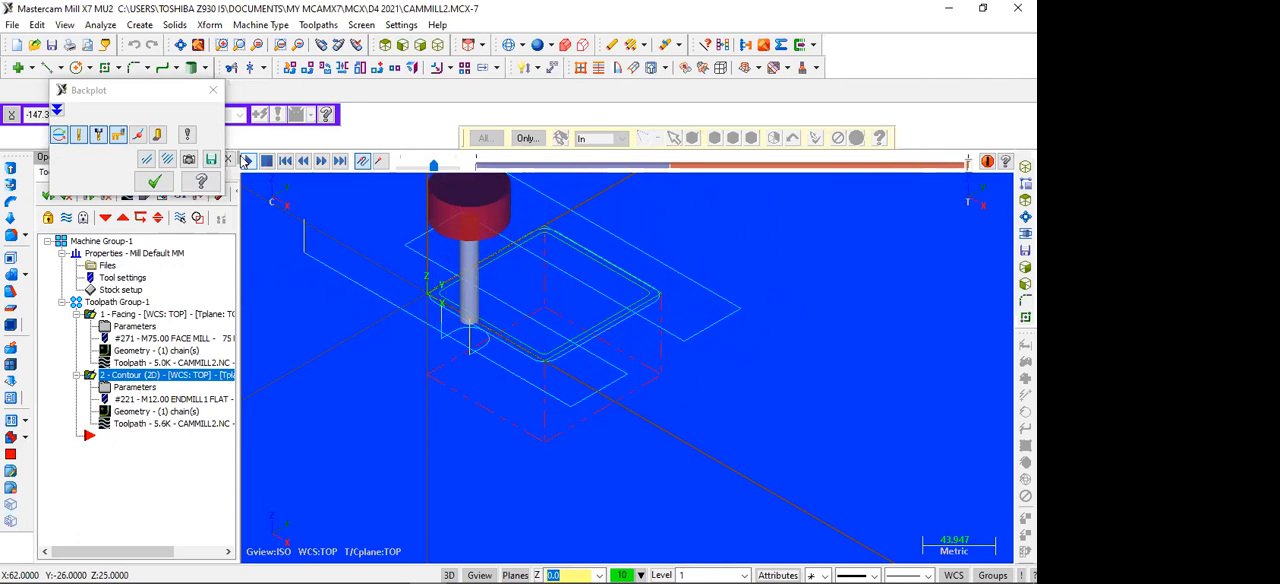
pyautogui.click(212, 90)
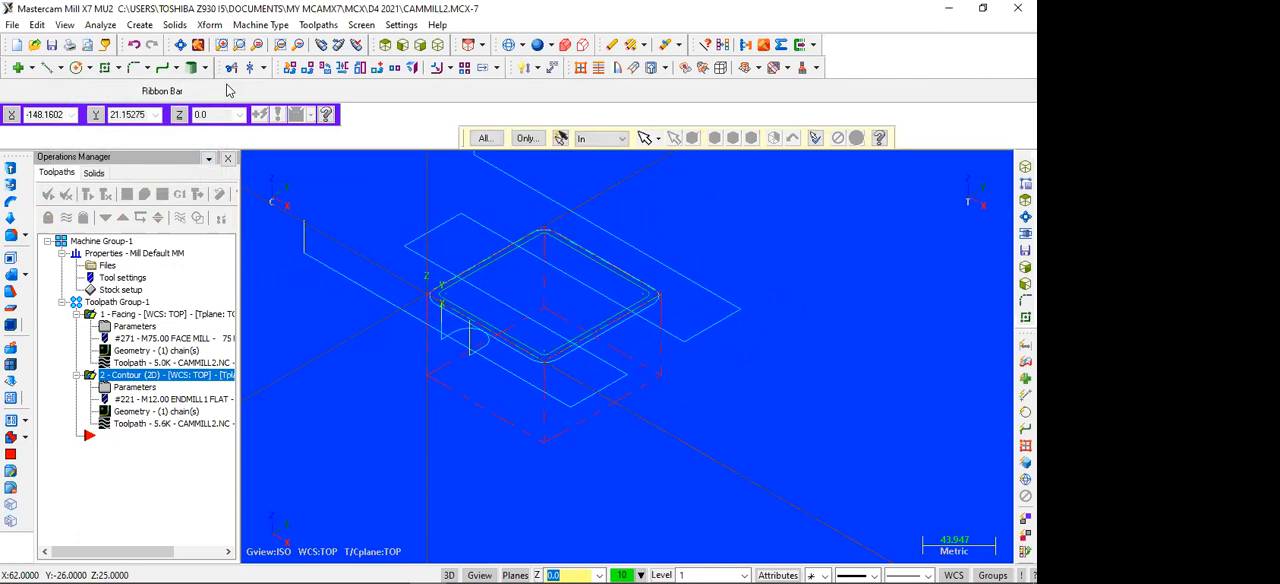
# Step: Run the solid simulation of both operations, inspect the step from the side and isometric views, and close the simulator
pyautogui.click(147, 194)
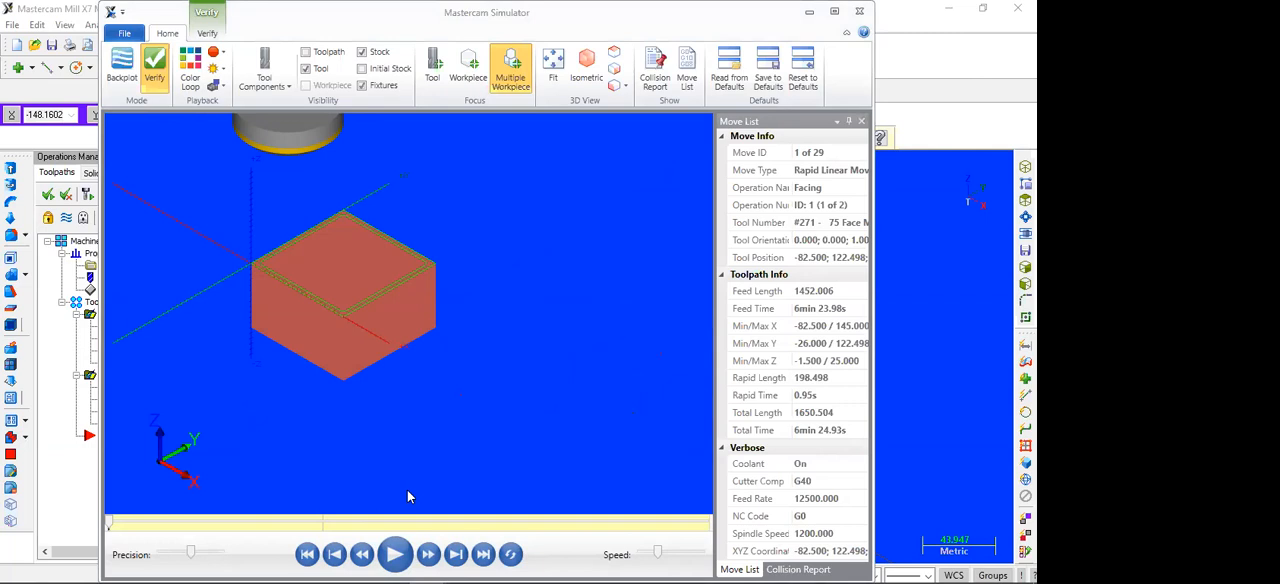
pyautogui.click(393, 556)
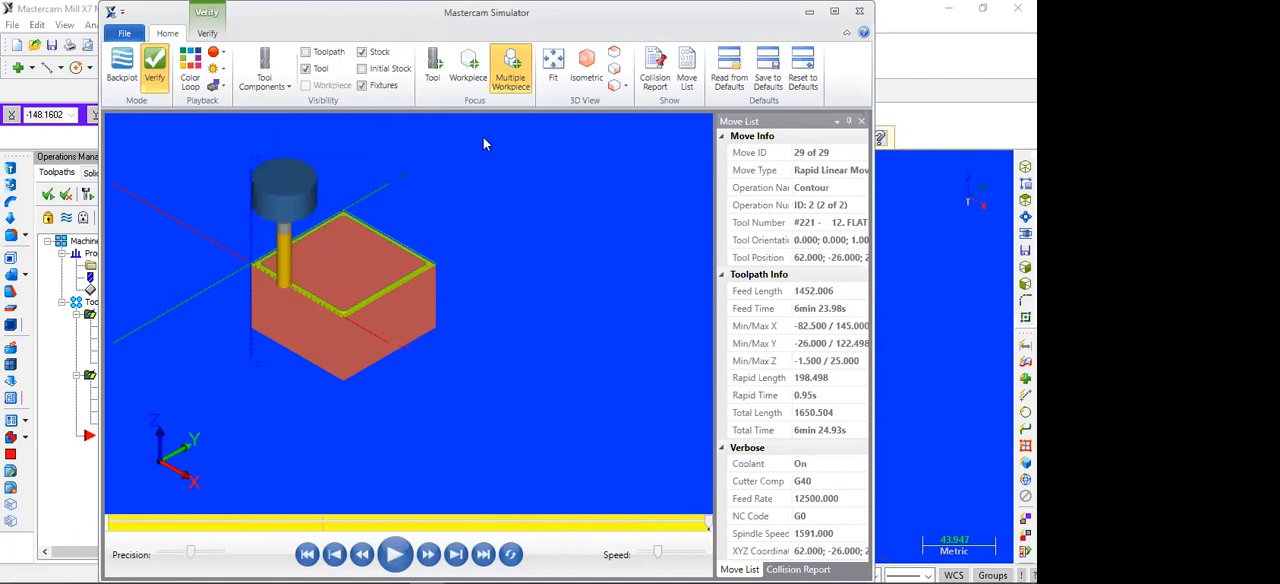
pyautogui.click(615, 71)
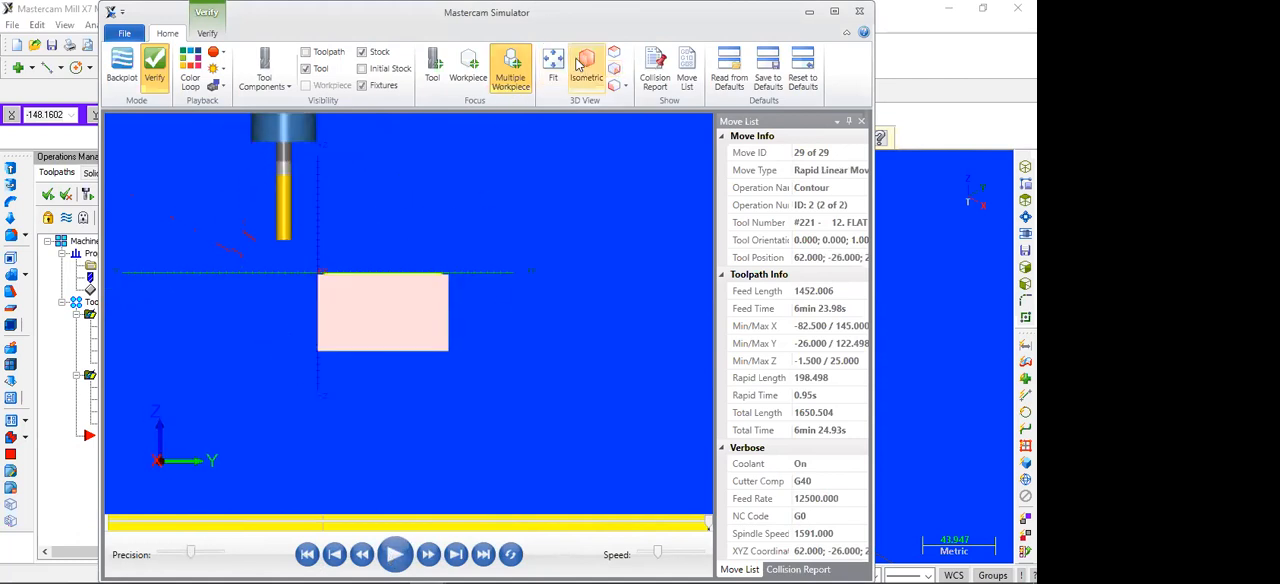
pyautogui.click(580, 66)
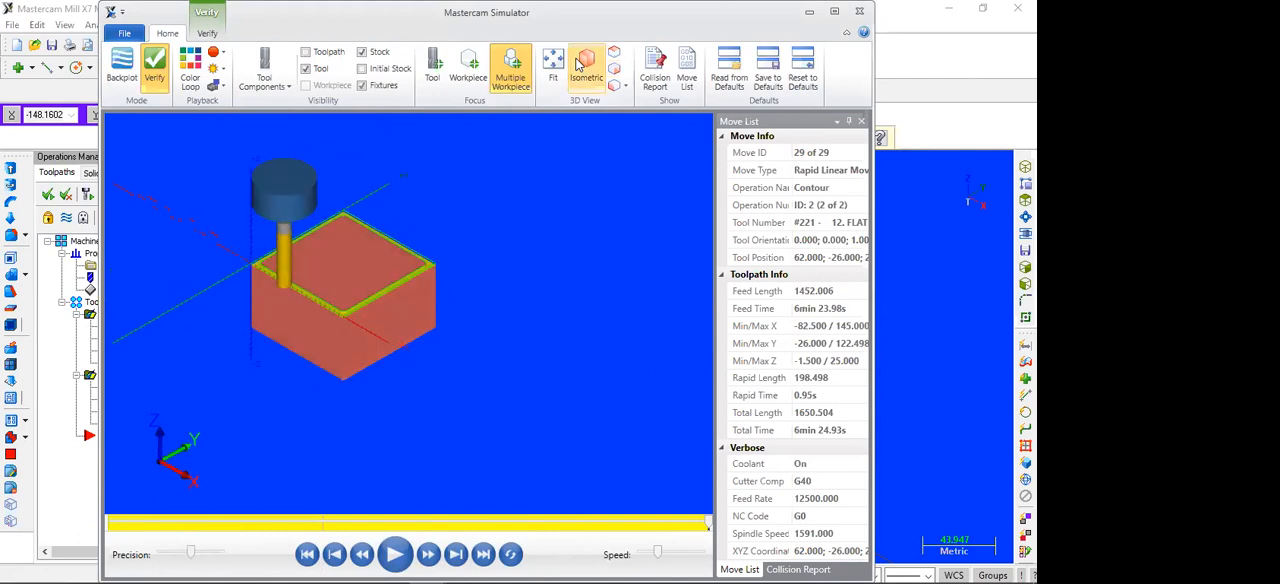
pyautogui.click(861, 11)
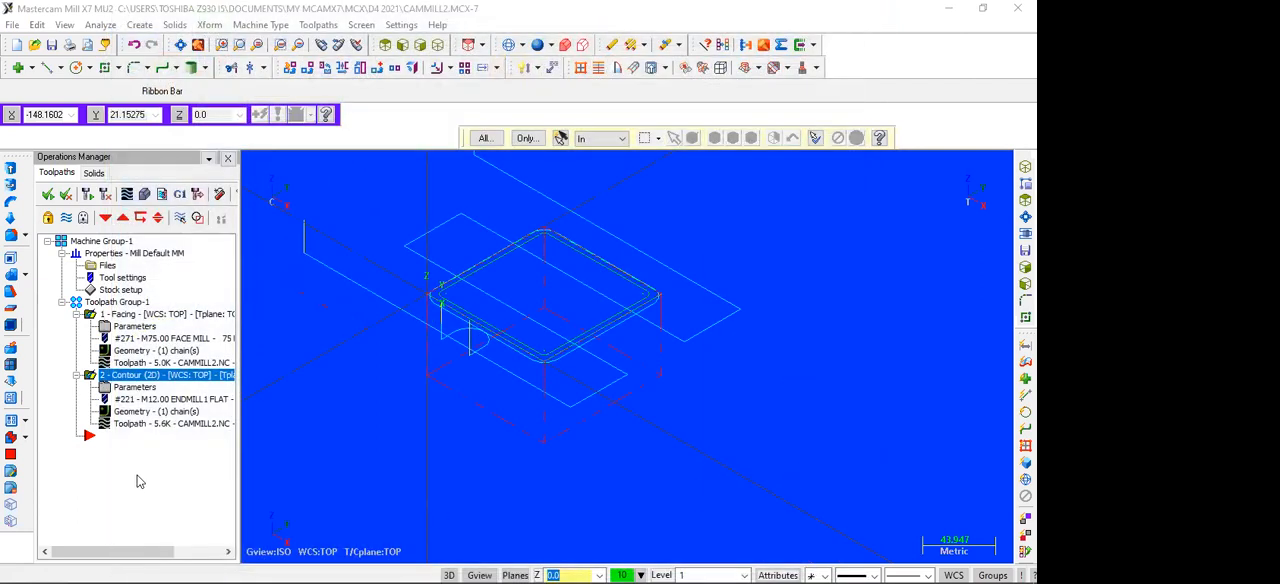
# Step: Set the contour operation's linking depth to -5, accept it, and select all operations
pyautogui.click(138, 387)
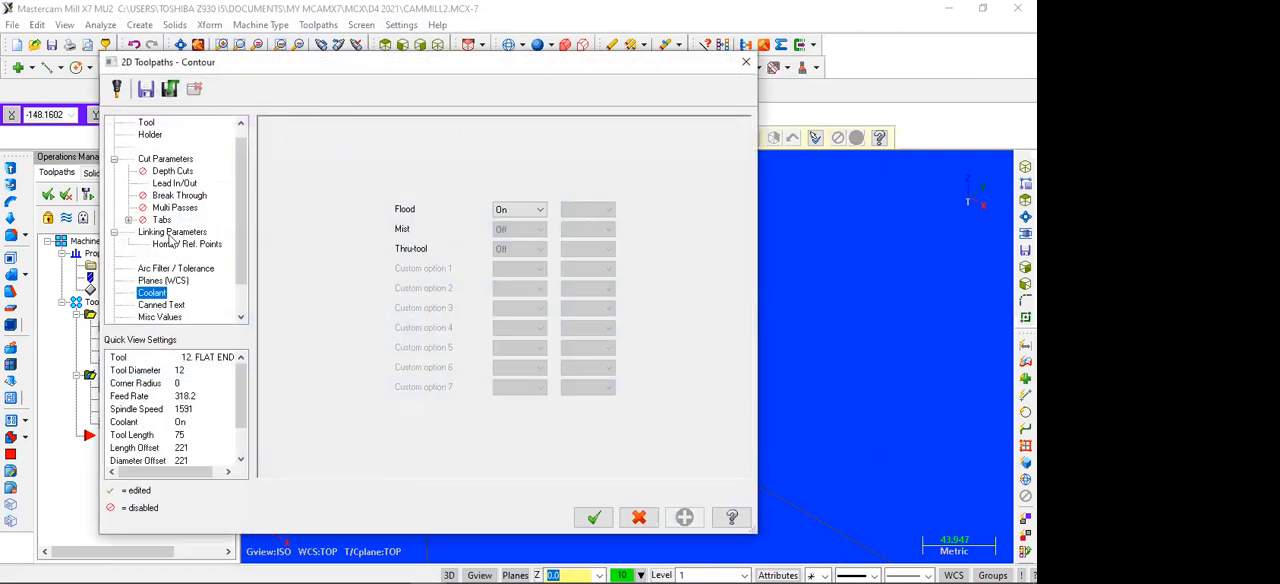
pyautogui.click(170, 234)
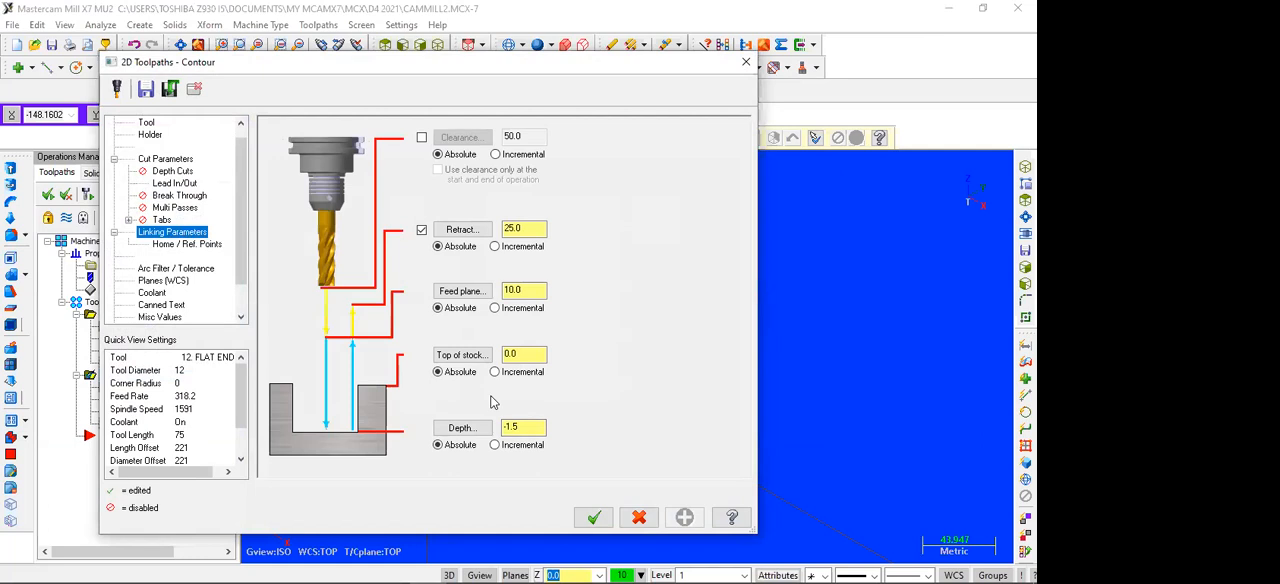
pyautogui.write('-')
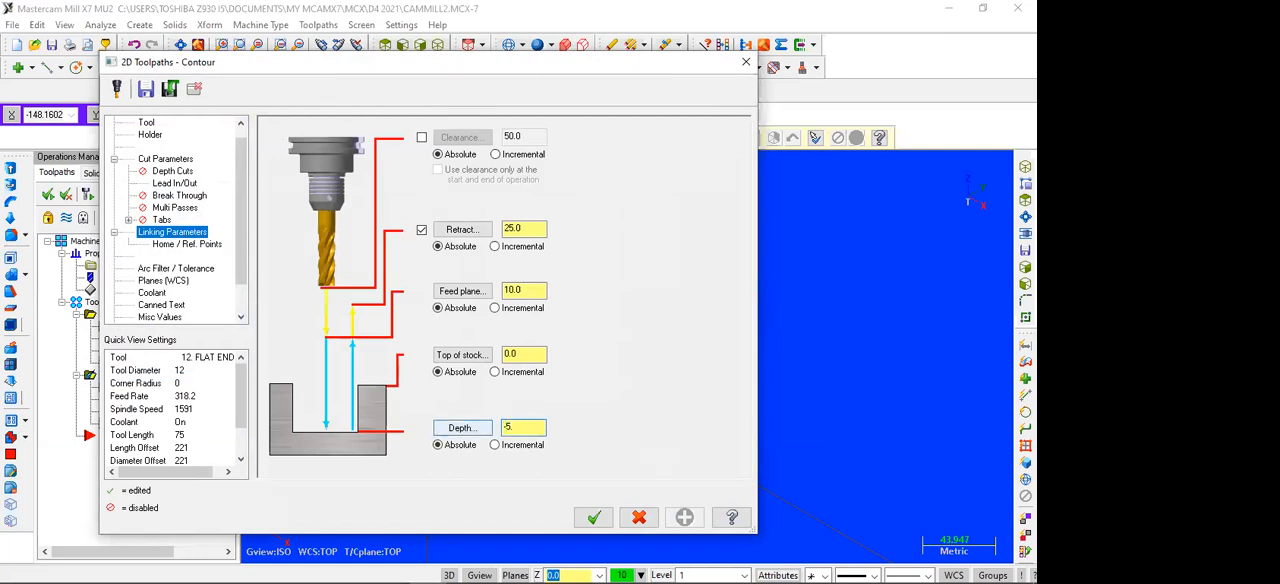
pyautogui.write('5')
pyautogui.click(593, 517)
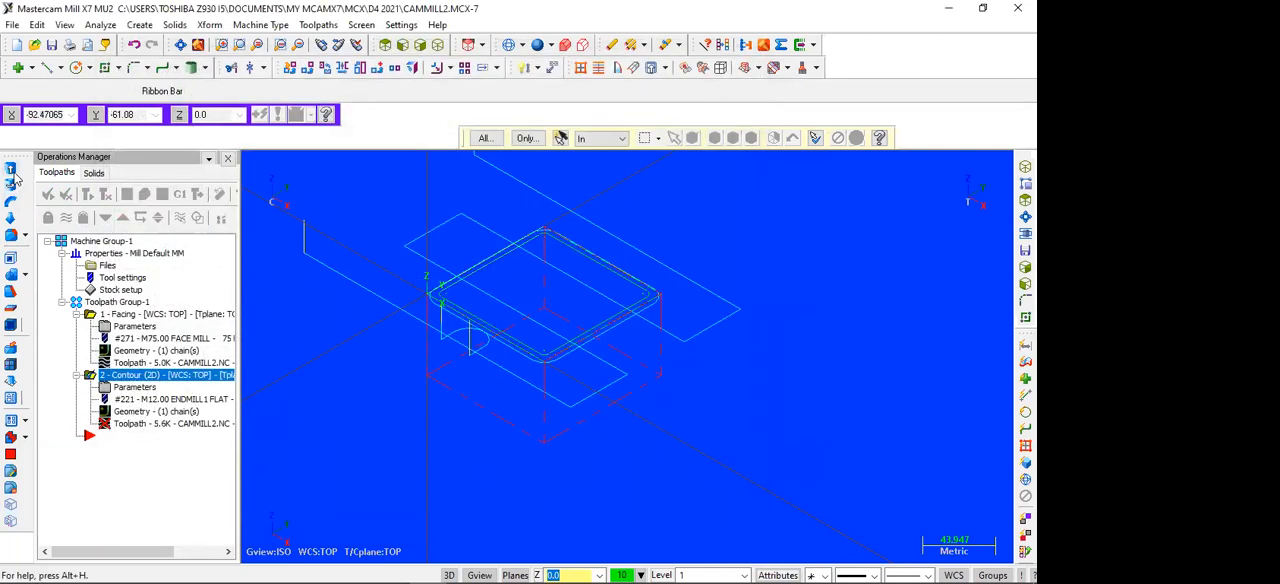
pyautogui.click(48, 197)
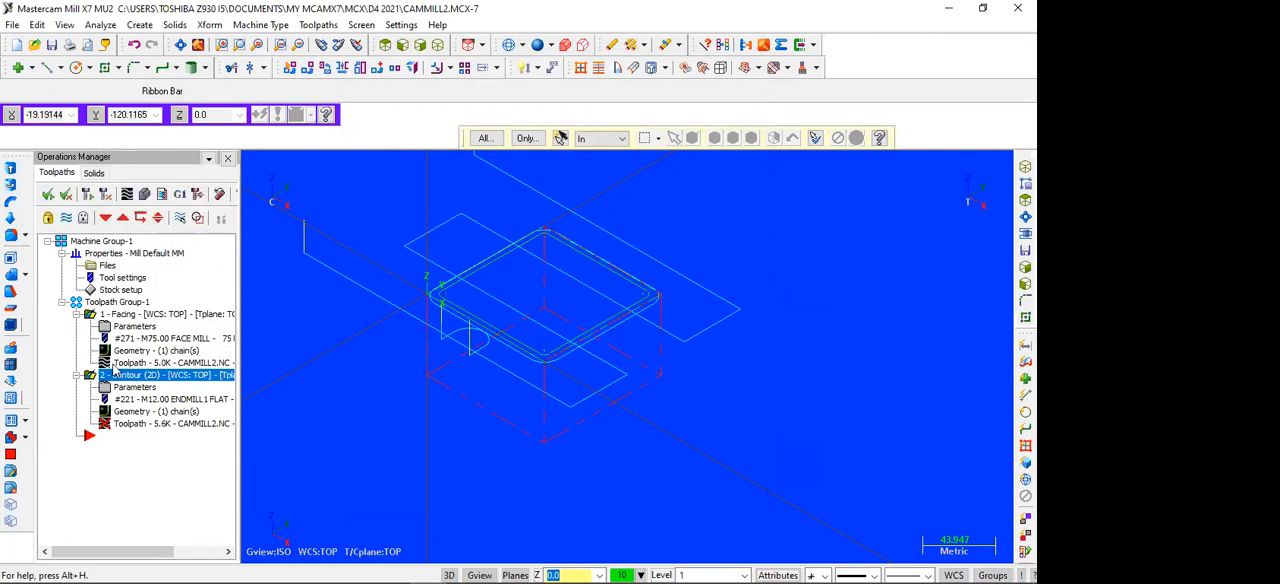
# Step: Set the facing operation's linking depth to -0.05 and regenerate the facing and contour toolpaths
pyautogui.click(133, 328)
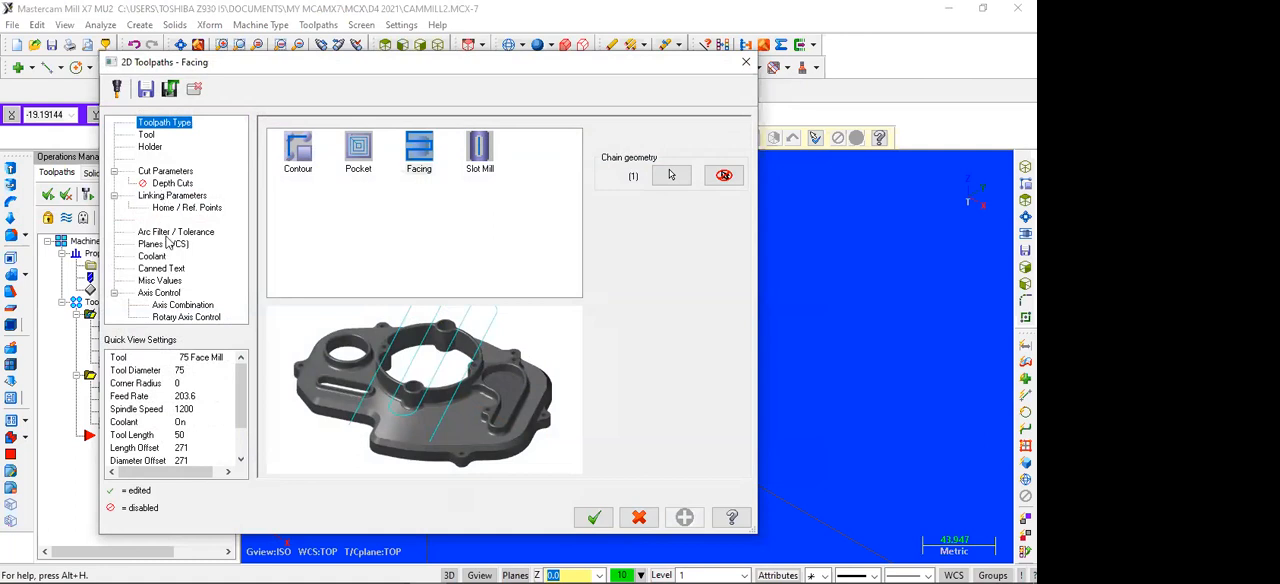
pyautogui.click(172, 196)
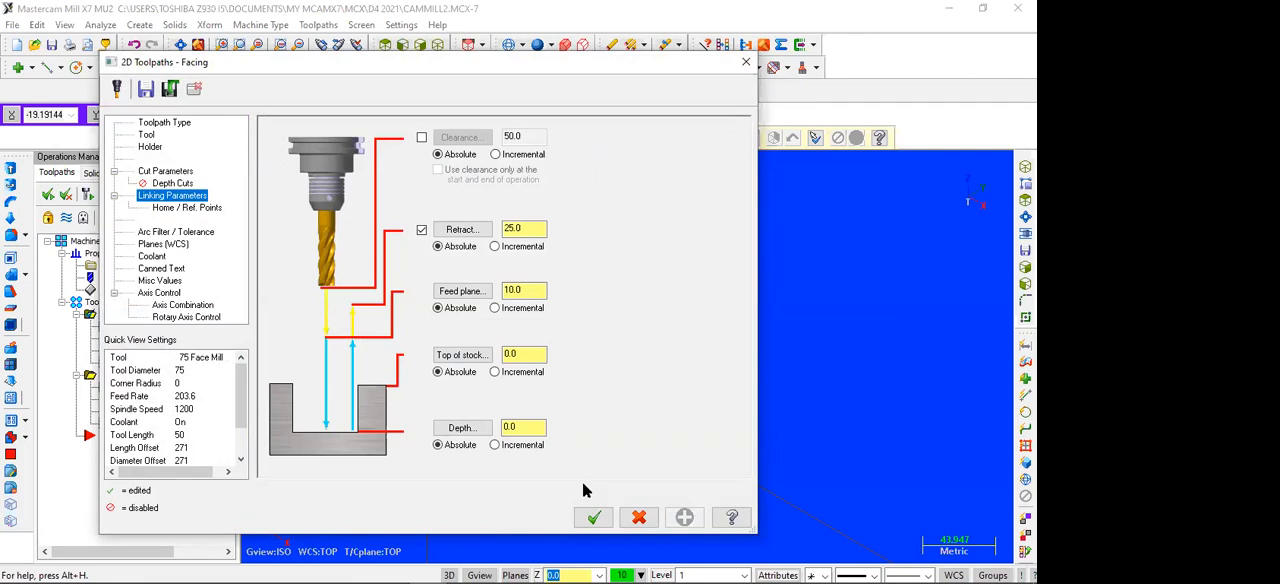
pyautogui.moveTo(536, 428); pyautogui.dragTo(465, 428)
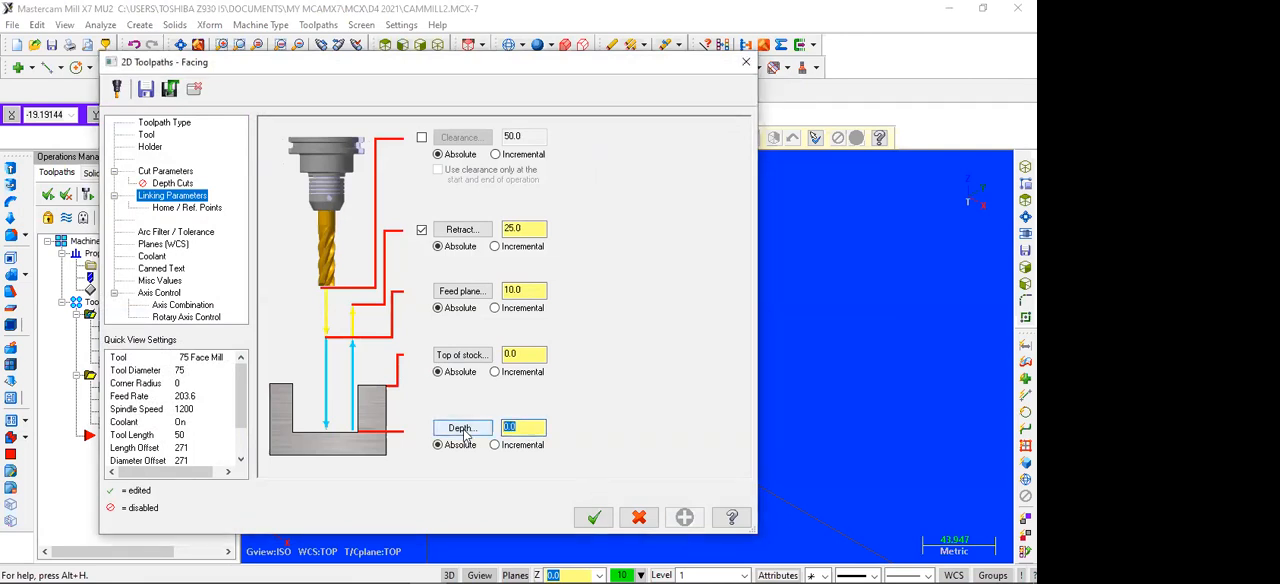
pyautogui.write('1')
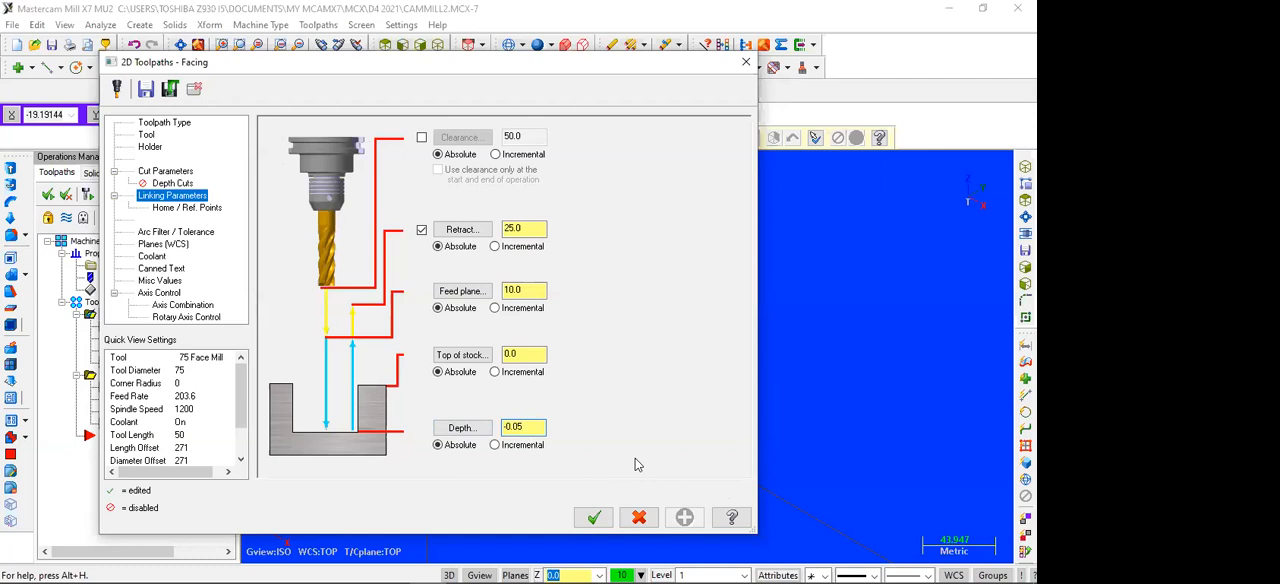
pyautogui.click(594, 517)
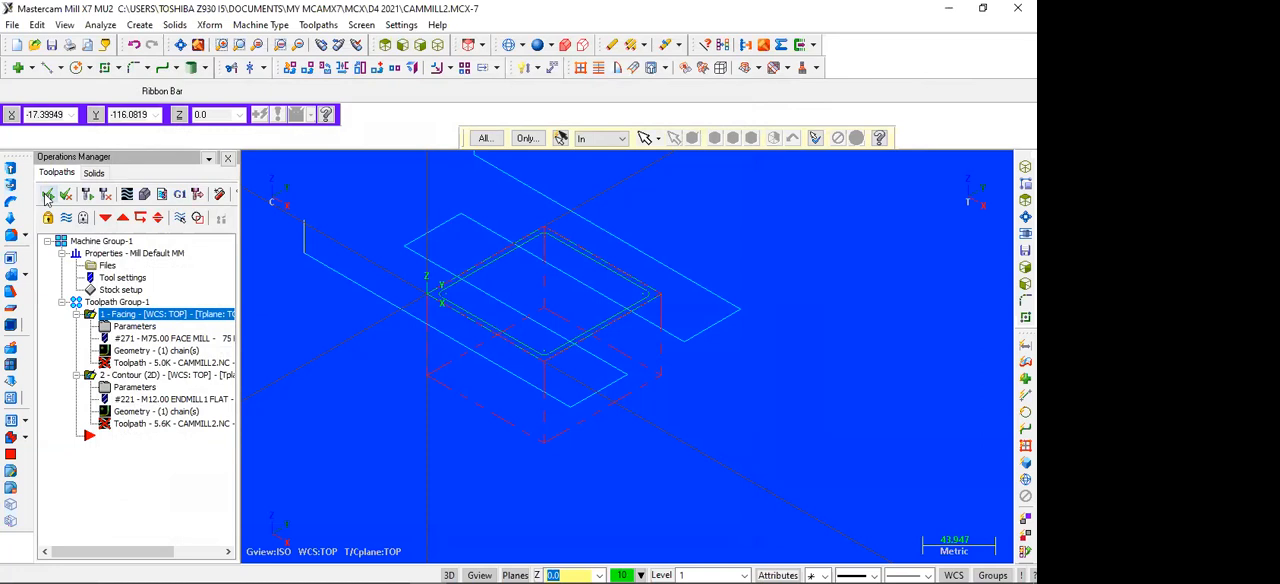
pyautogui.click(92, 197)
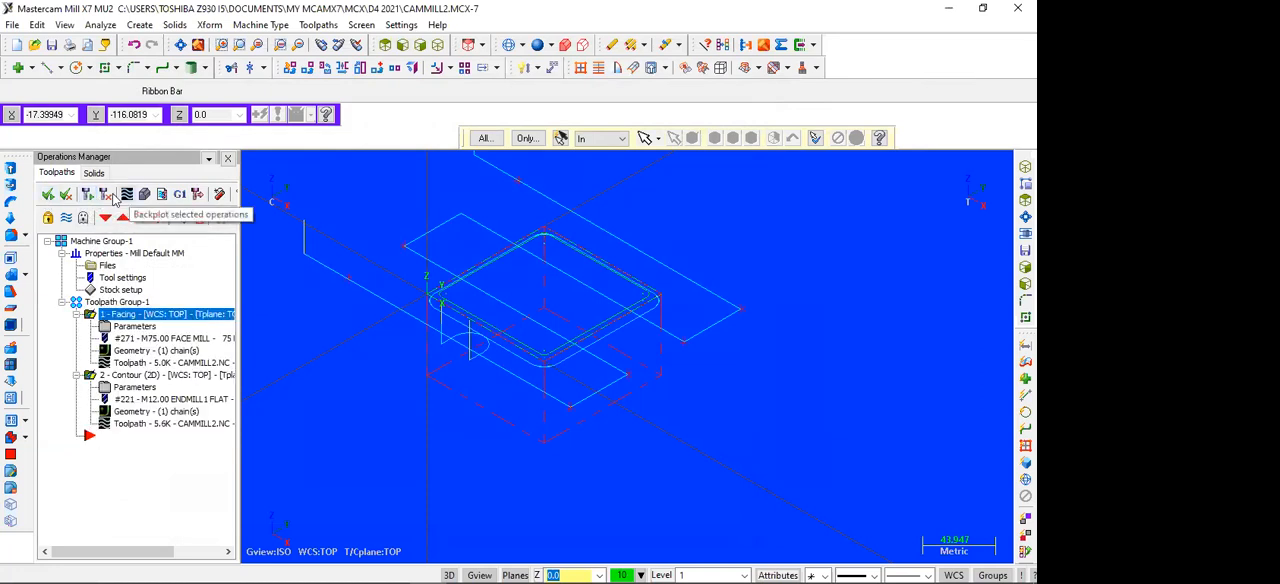
# Step: Simulate the regenerated facing and contour, inspect the machined block from the top, side and isometric views, and close the simulator
pyautogui.click(111, 197)
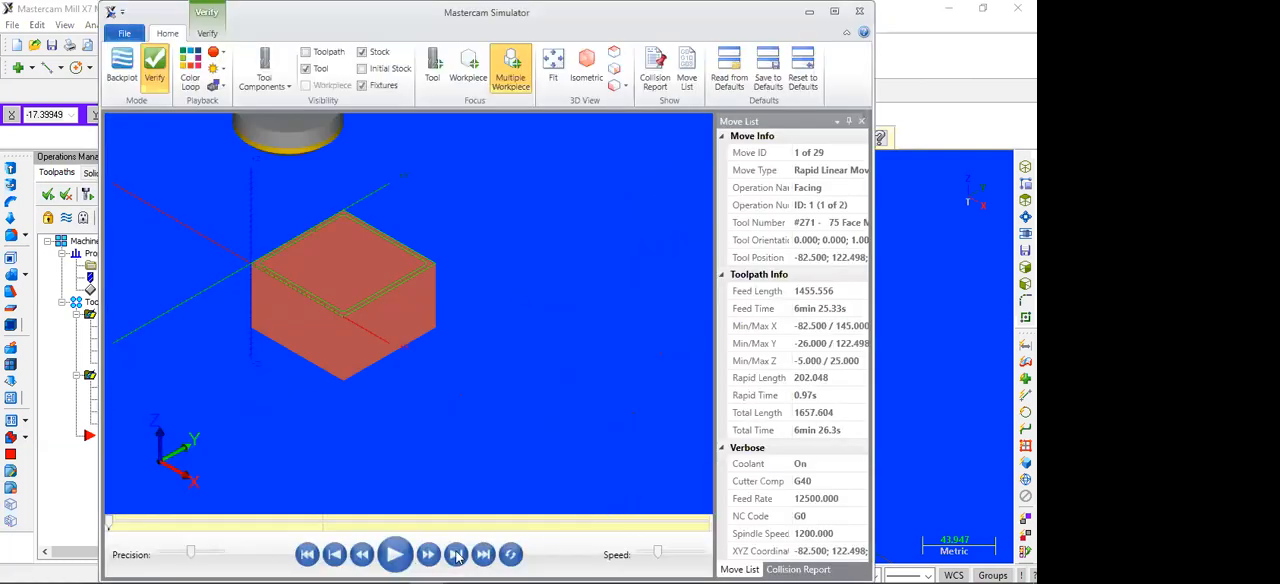
pyautogui.click(395, 554)
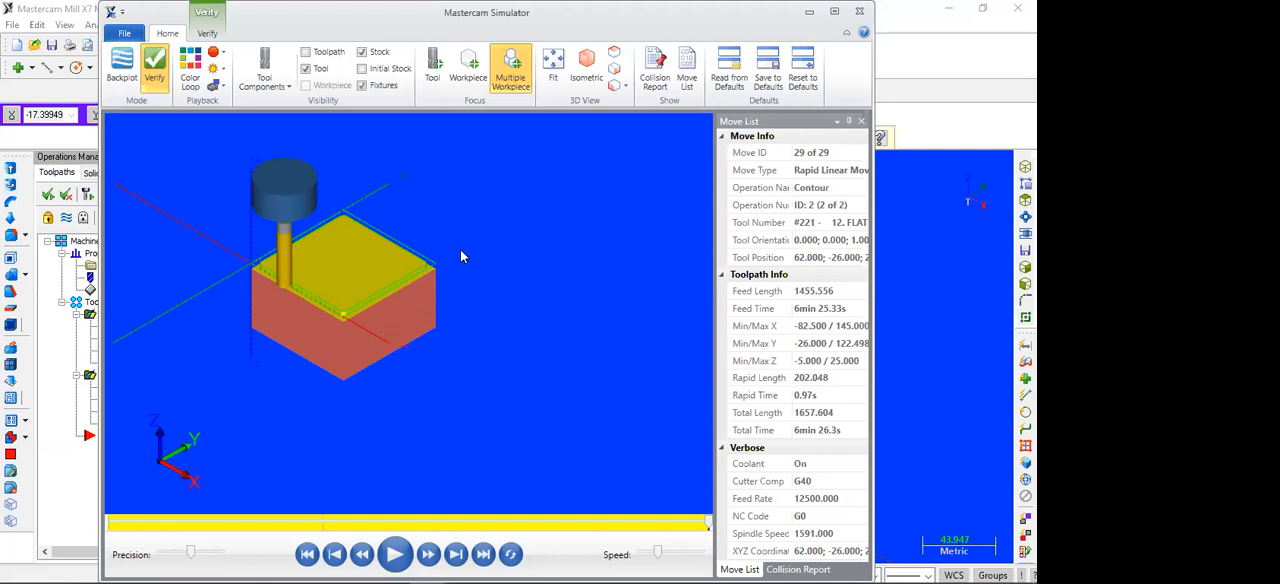
pyautogui.scroll(5, 448, 320)
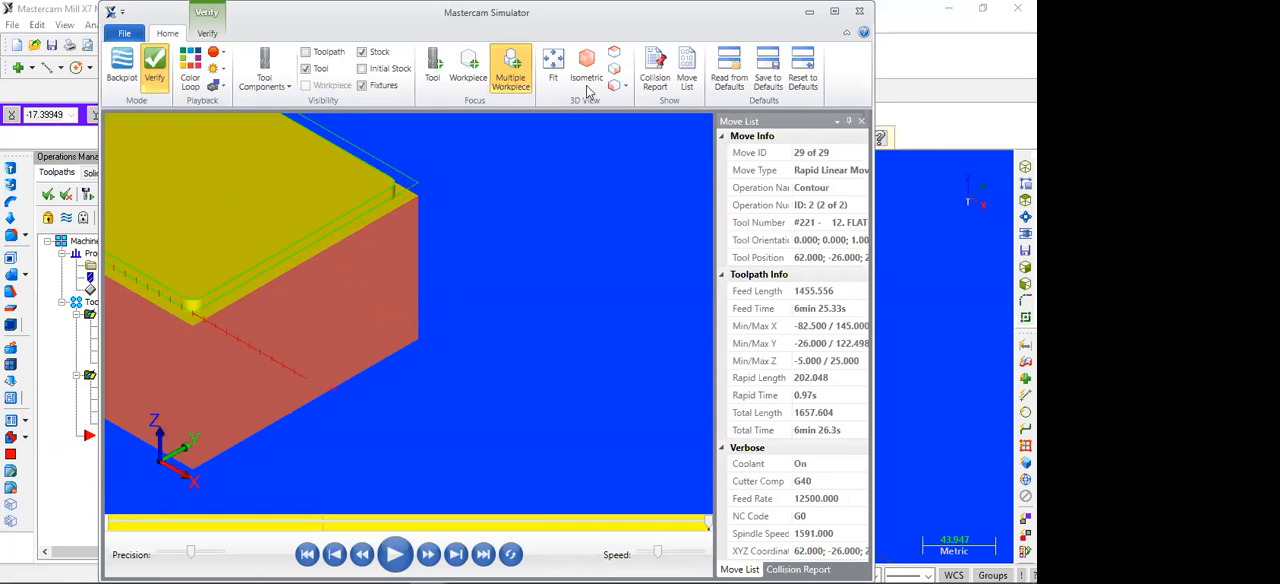
pyautogui.click(614, 56)
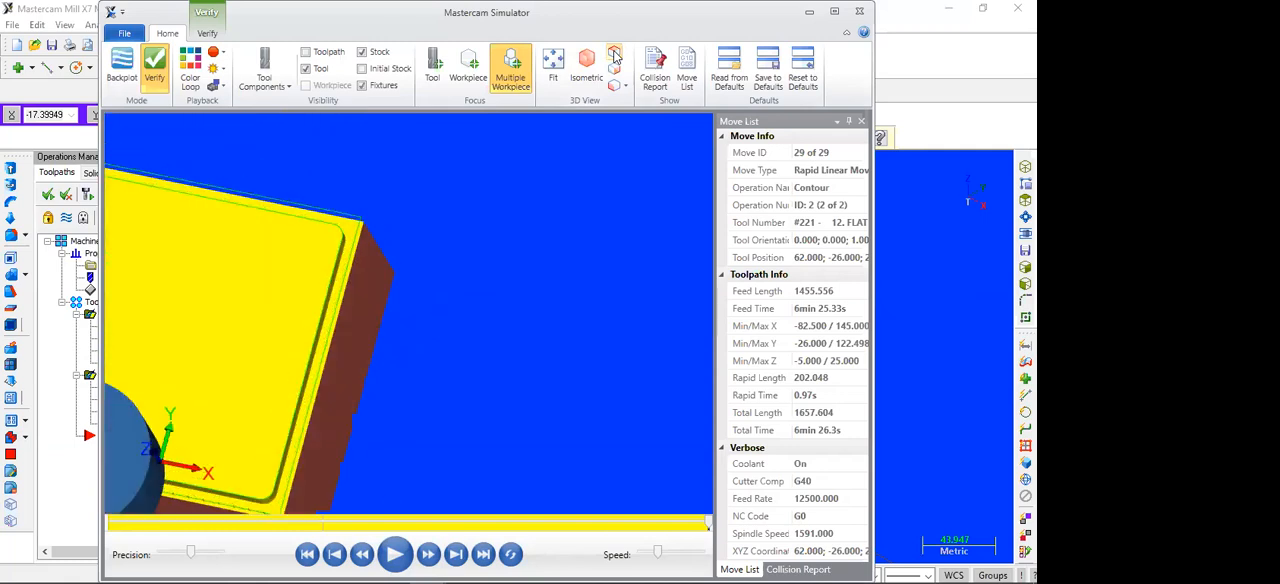
pyautogui.scroll(-3, 522, 234)
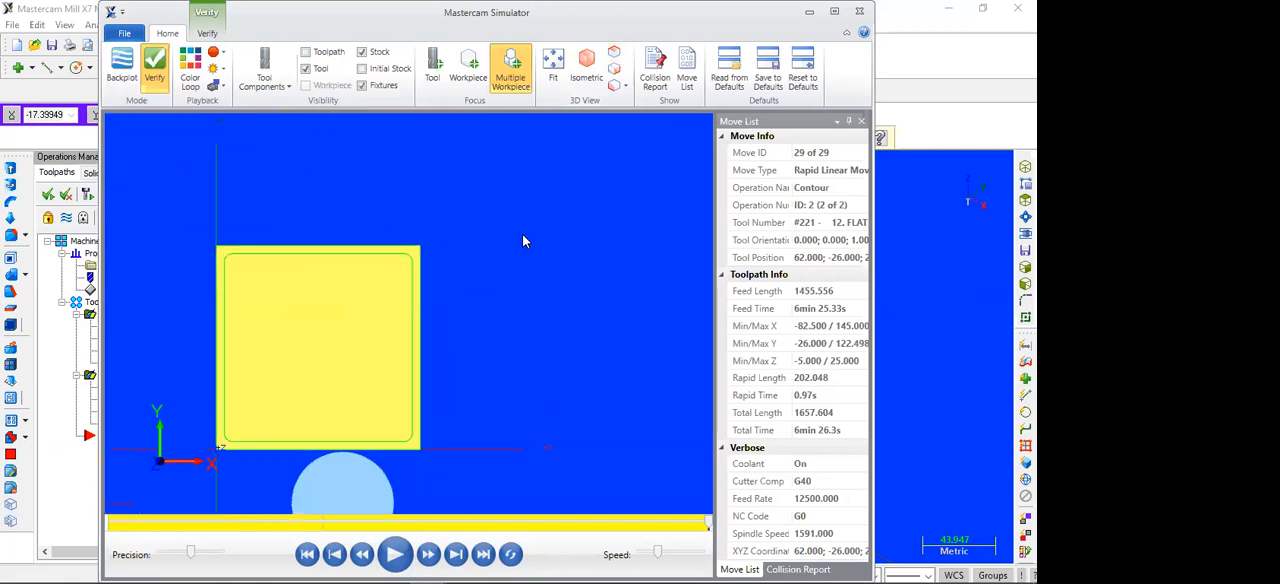
pyautogui.click(615, 67)
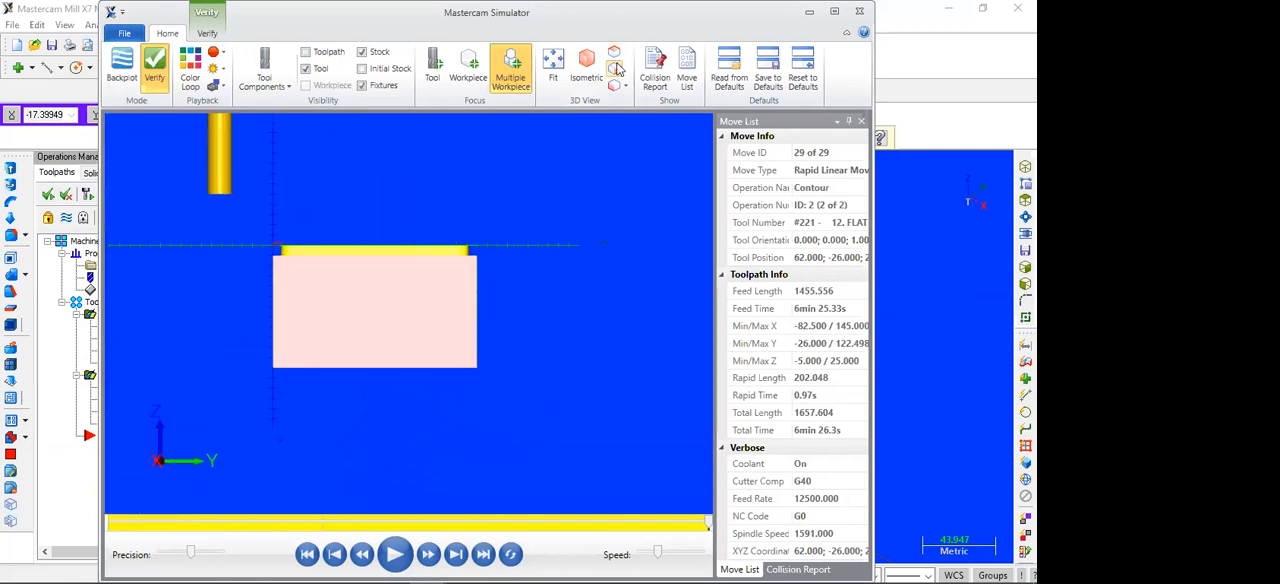
pyautogui.click(617, 87)
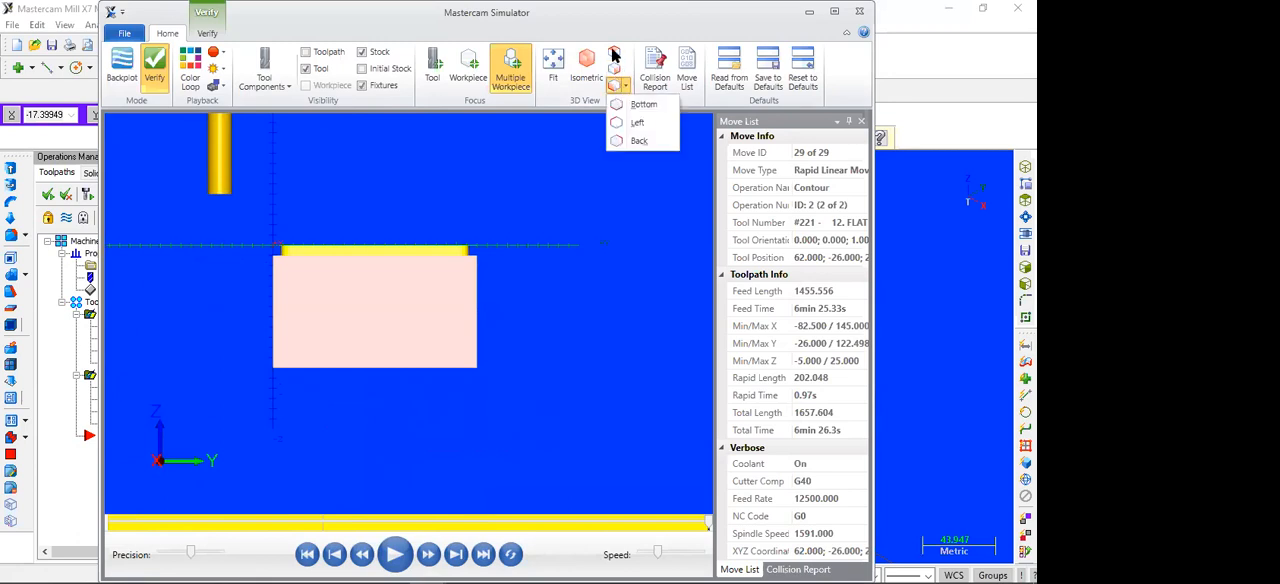
pyautogui.click(614, 52)
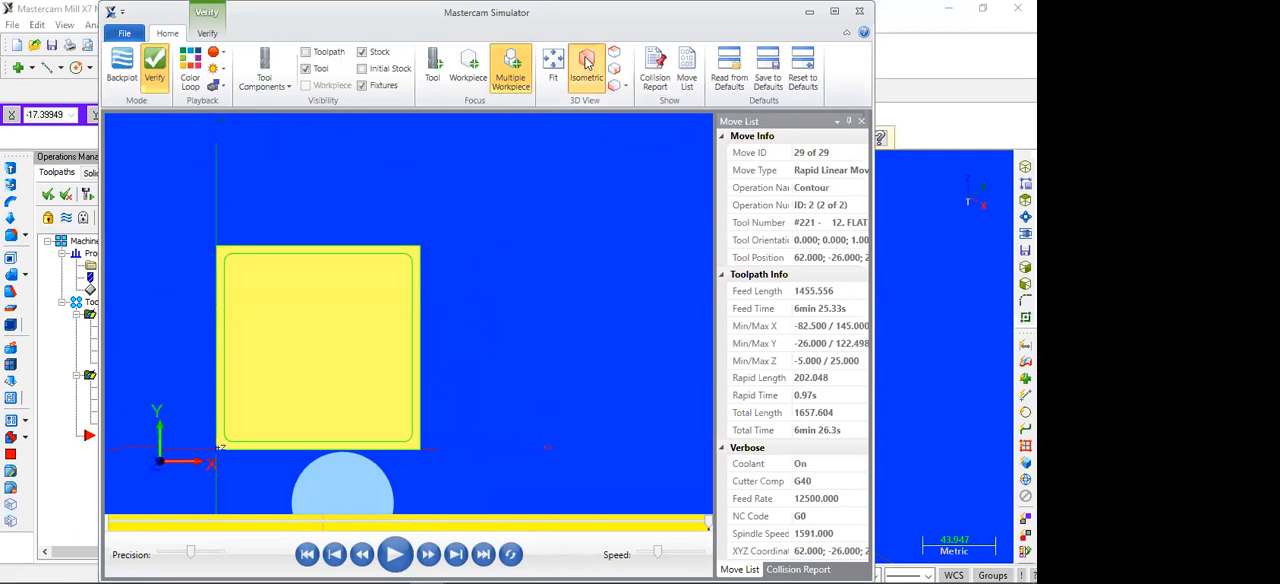
pyautogui.click(587, 63)
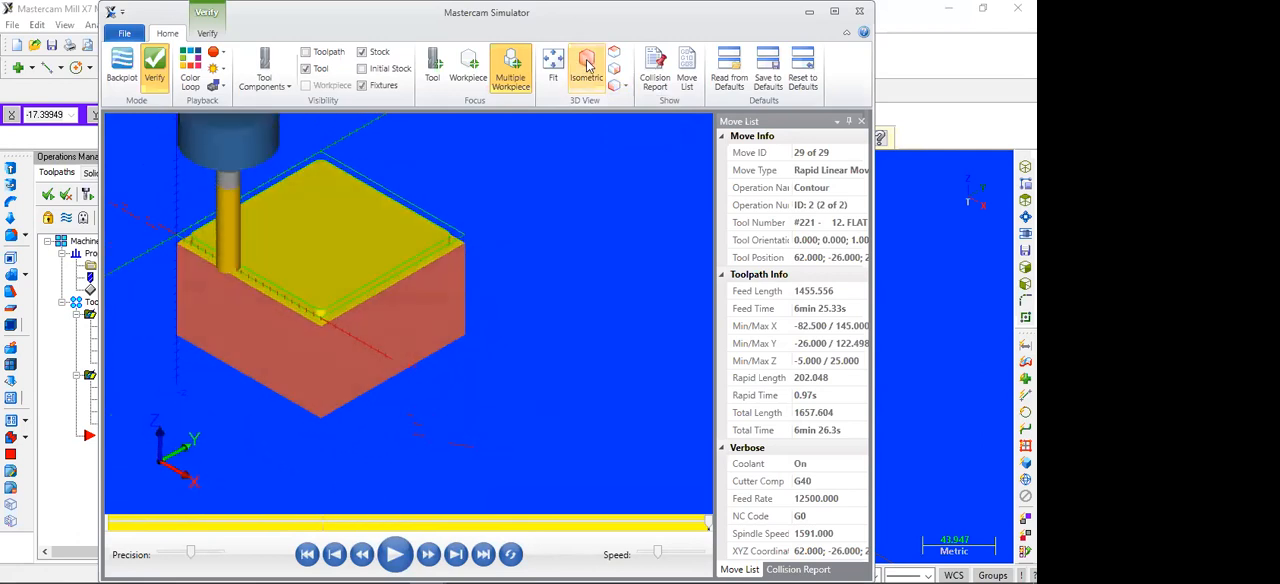
pyautogui.click(859, 13)
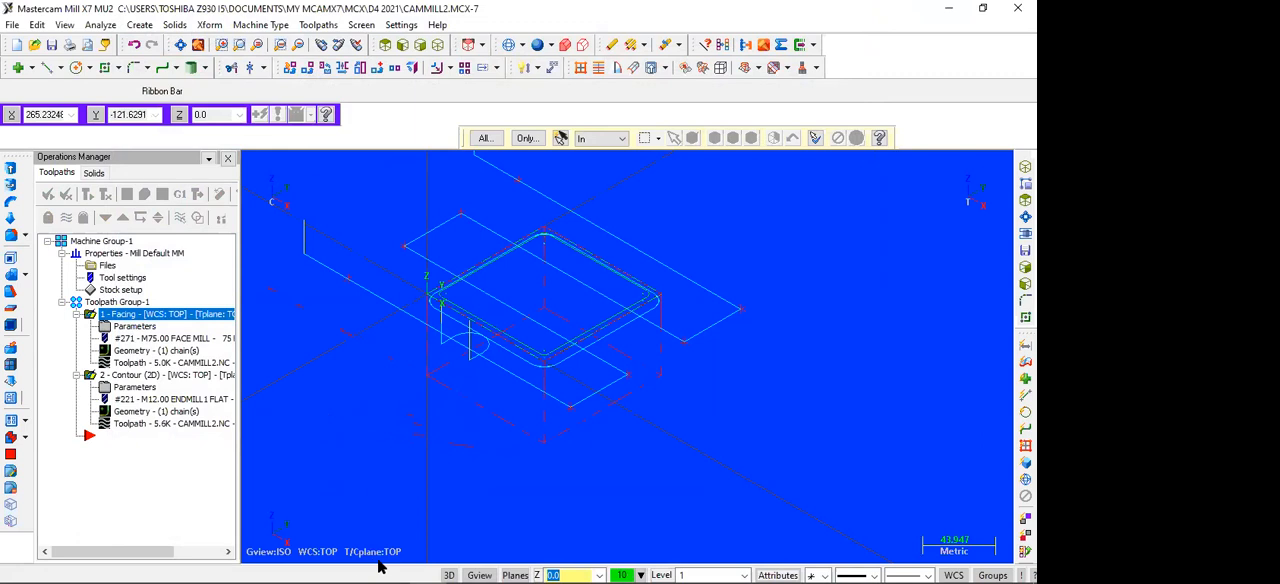
# Step: Switch to WPS Office and consult the part drawing
pyautogui.moveTo(486, 566)
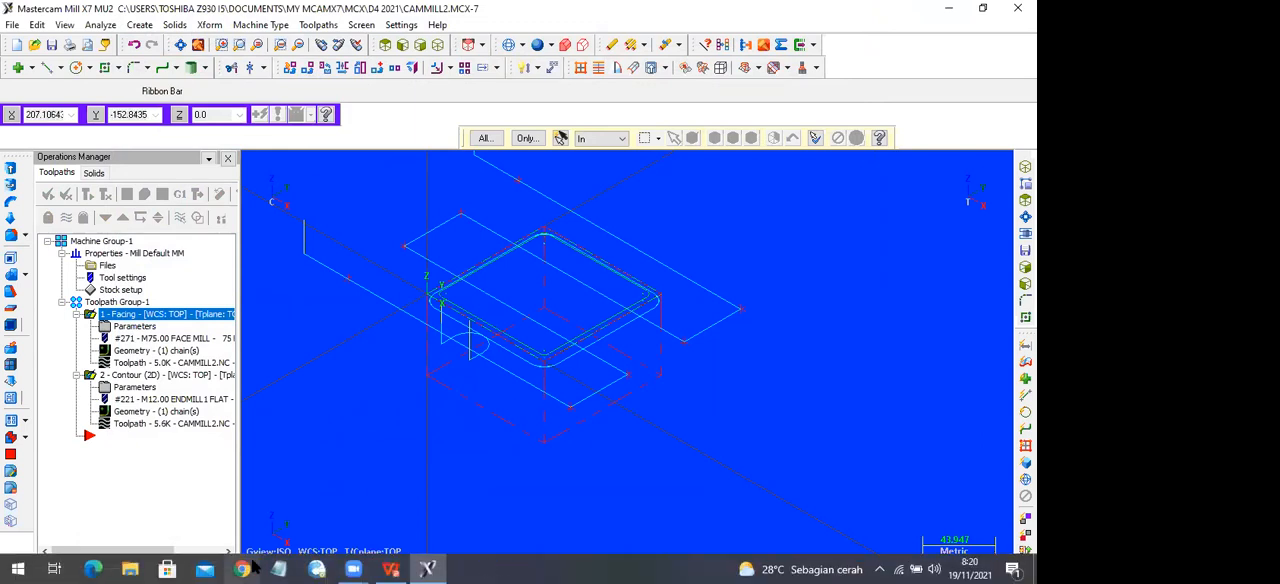
pyautogui.click(384, 568)
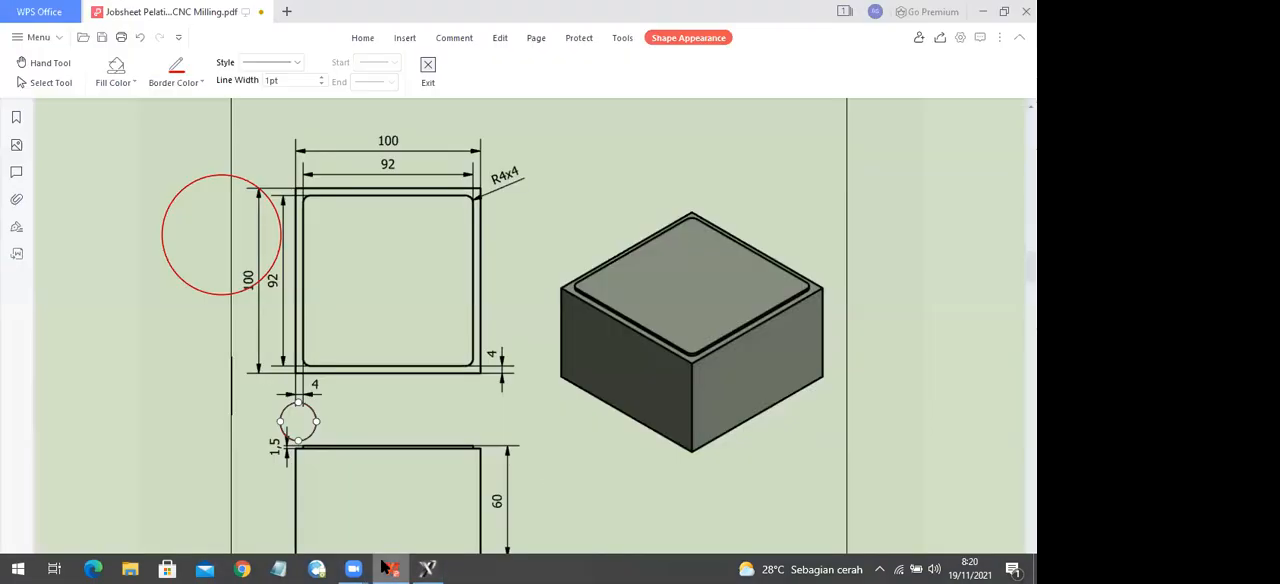
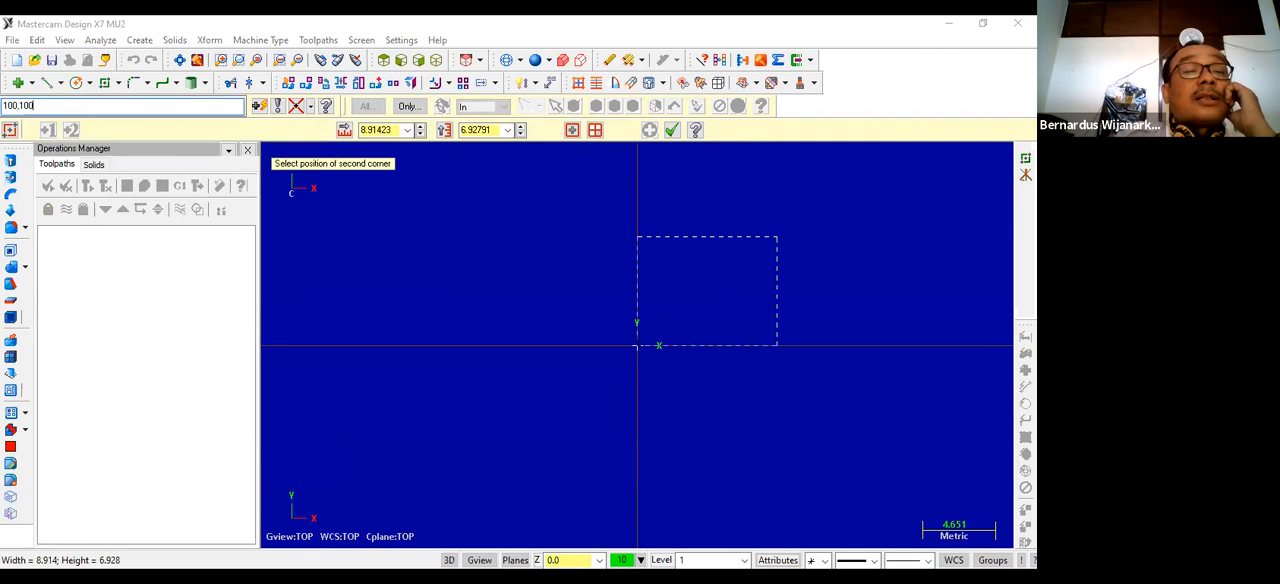
# Step: Complete the outer 100 x 100 mm rectangle from the origin by placing its second corner at 100,100
pyautogui.press('Return')
pyautogui.scroll(-5, 733, 367)
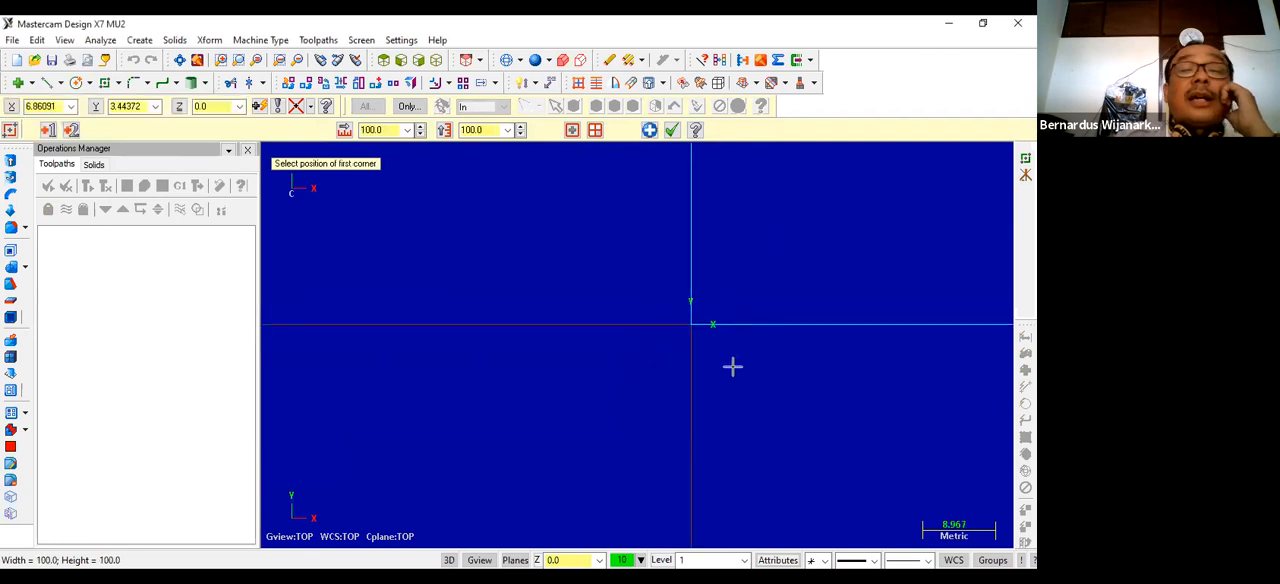
pyautogui.scroll(5, 488, 420)
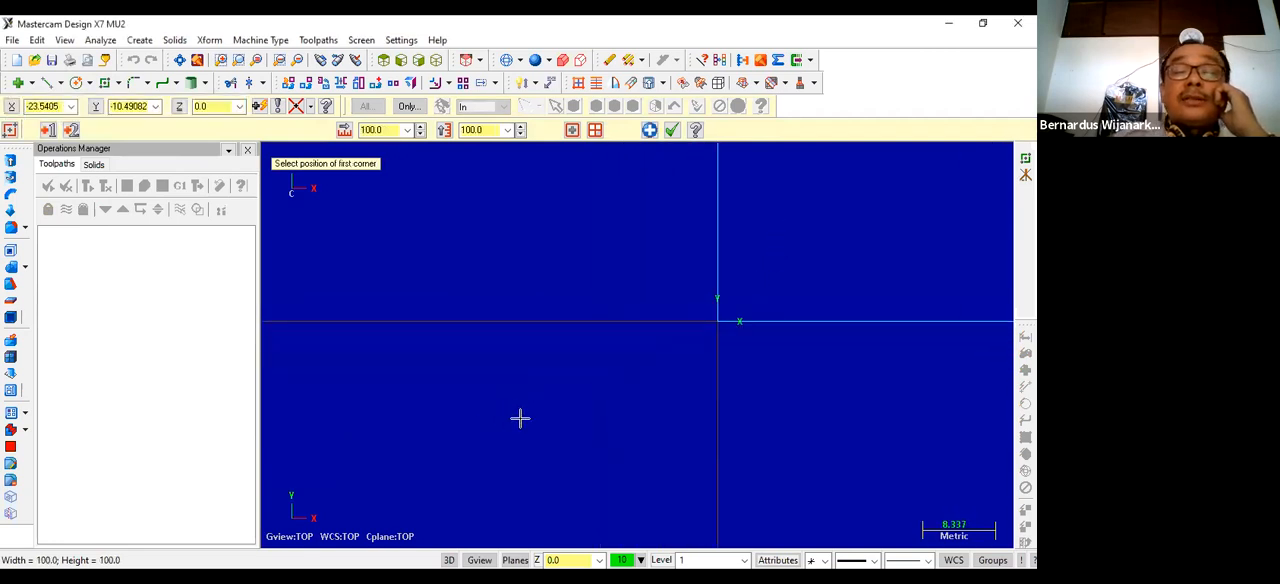
pyautogui.scroll(-7, 720, 340)
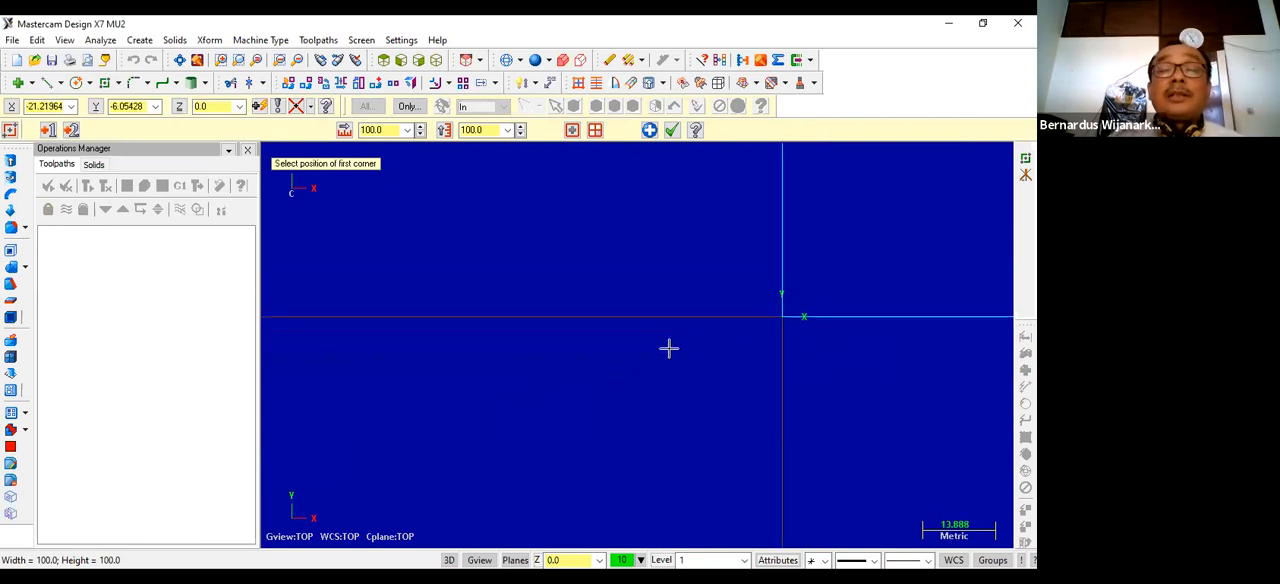
pyautogui.scroll(-4, 538, 375)
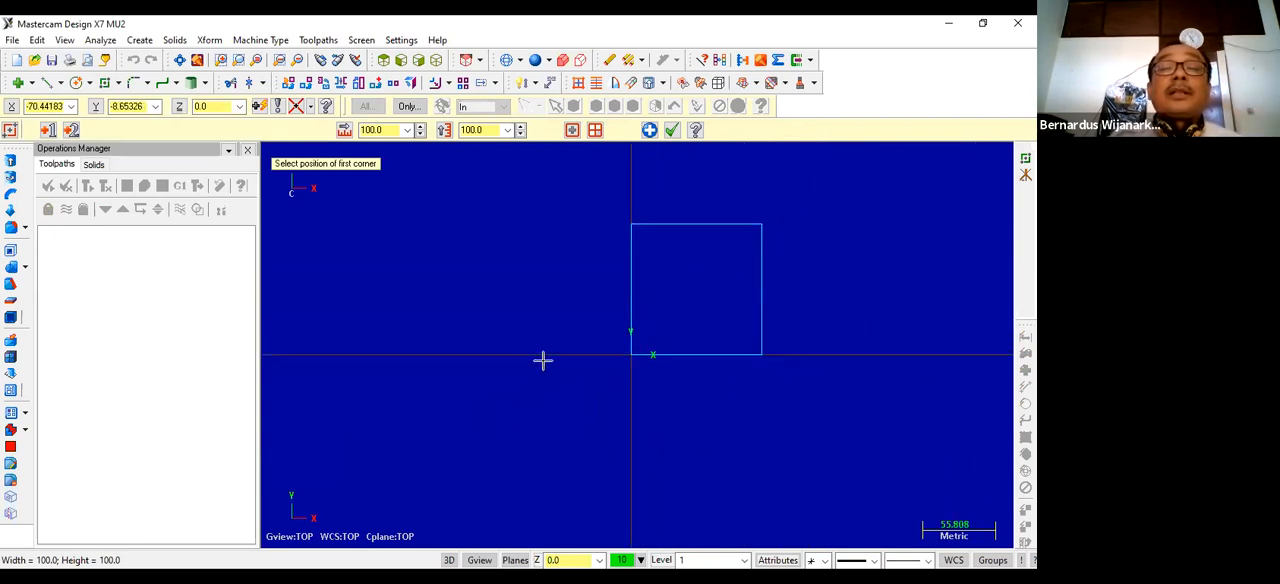
pyautogui.scroll(2, 794, 286)
pyautogui.scroll(1, 757, 320)
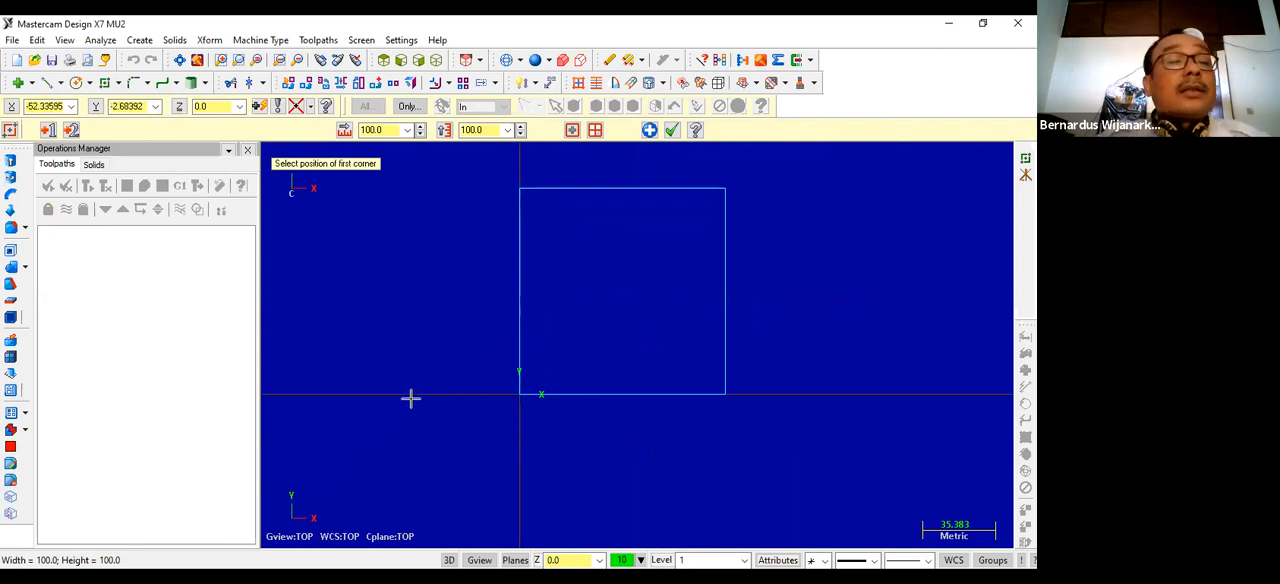
# Step: Draw an inner rectangle inside the outer square, with corners at 4,4 and 96,96
pyautogui.write('4')
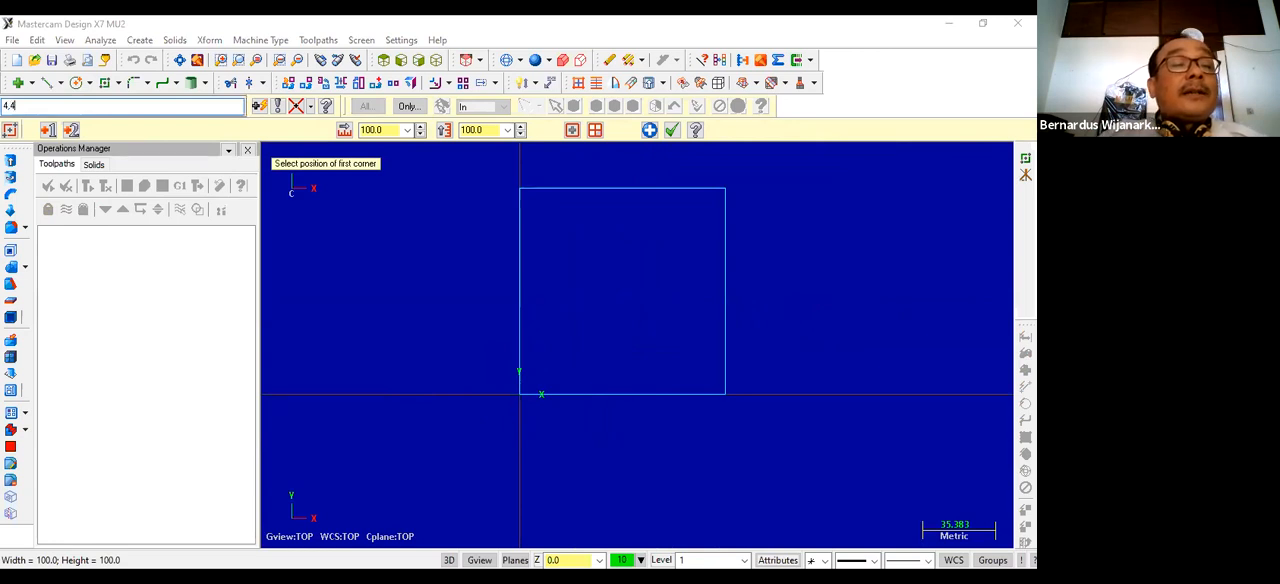
pyautogui.write(',4')
pyautogui.press('Return')
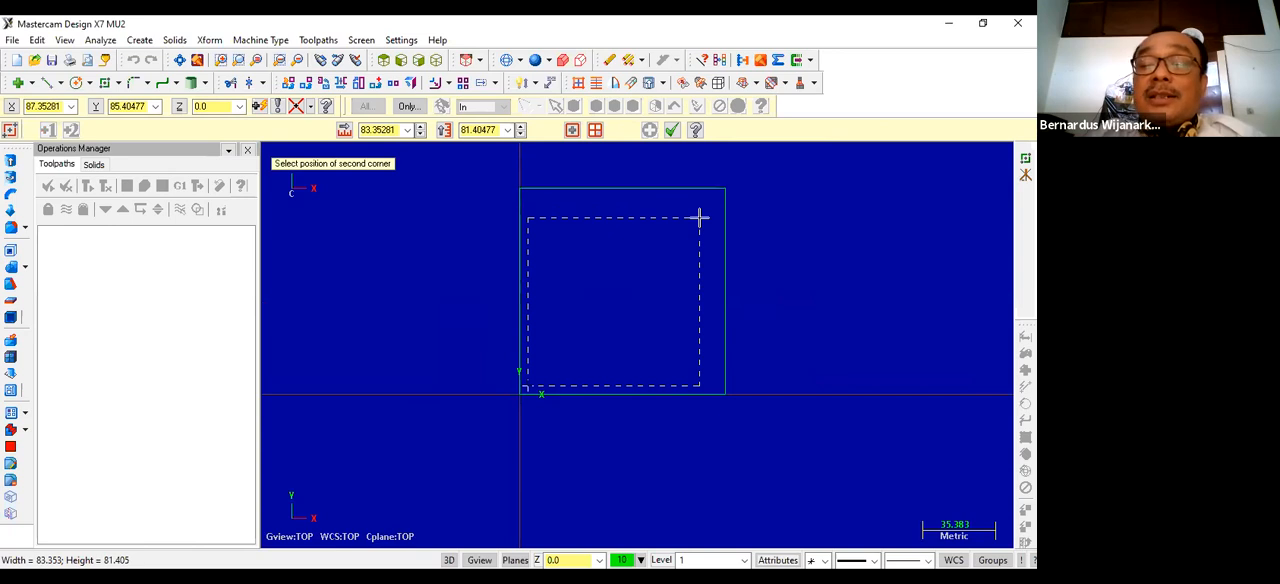
pyautogui.write('96,')
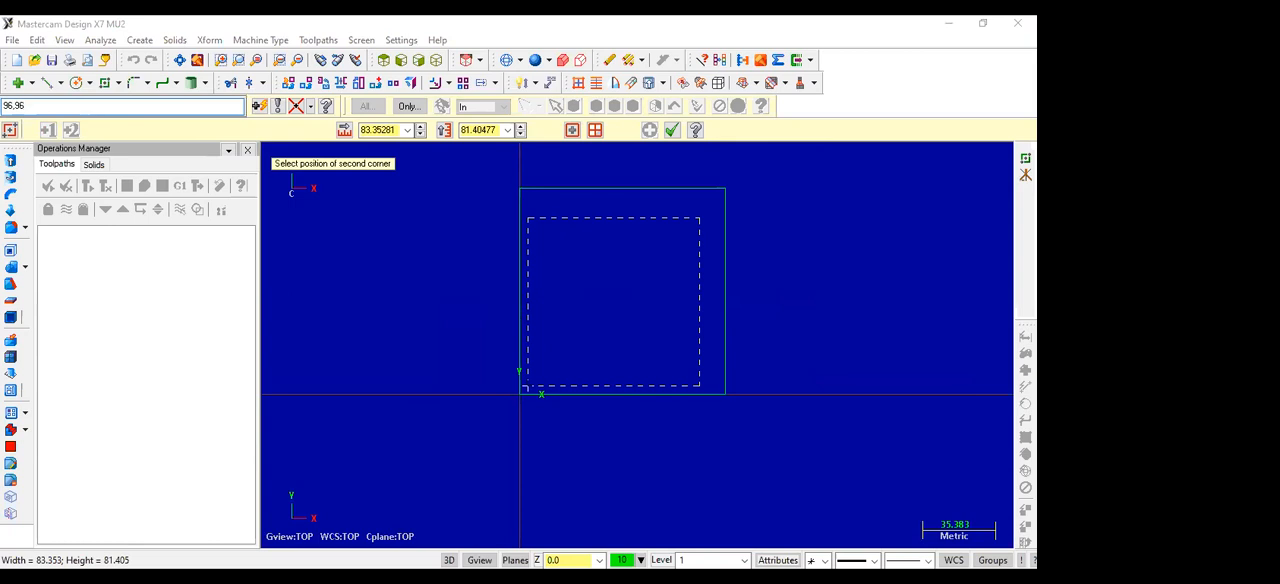
pyautogui.write('96')
pyautogui.press('Return')
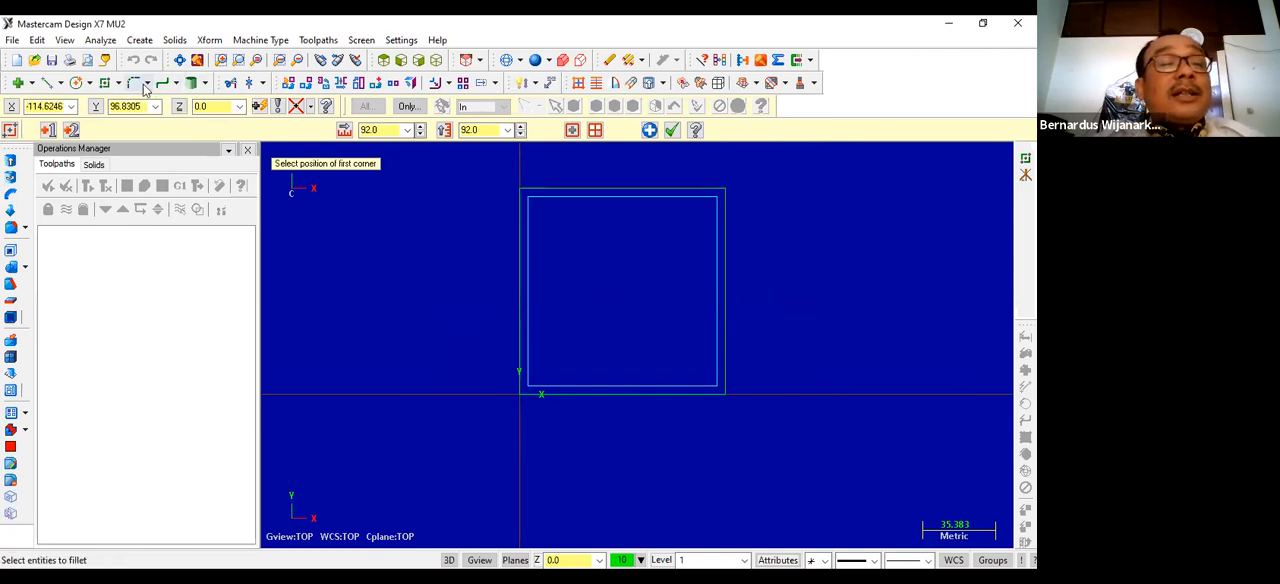
# Step: Fillet the inner square's upper-right corner with a 4 mm radius using Fillet Entities
pyautogui.click(146, 85)
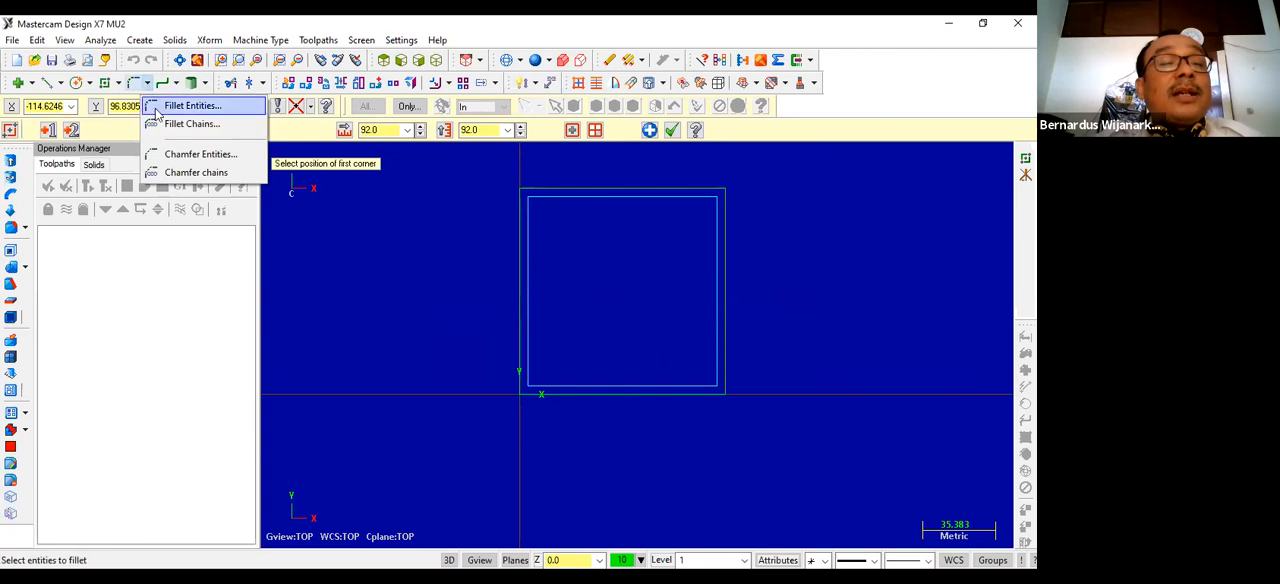
pyautogui.click(180, 106)
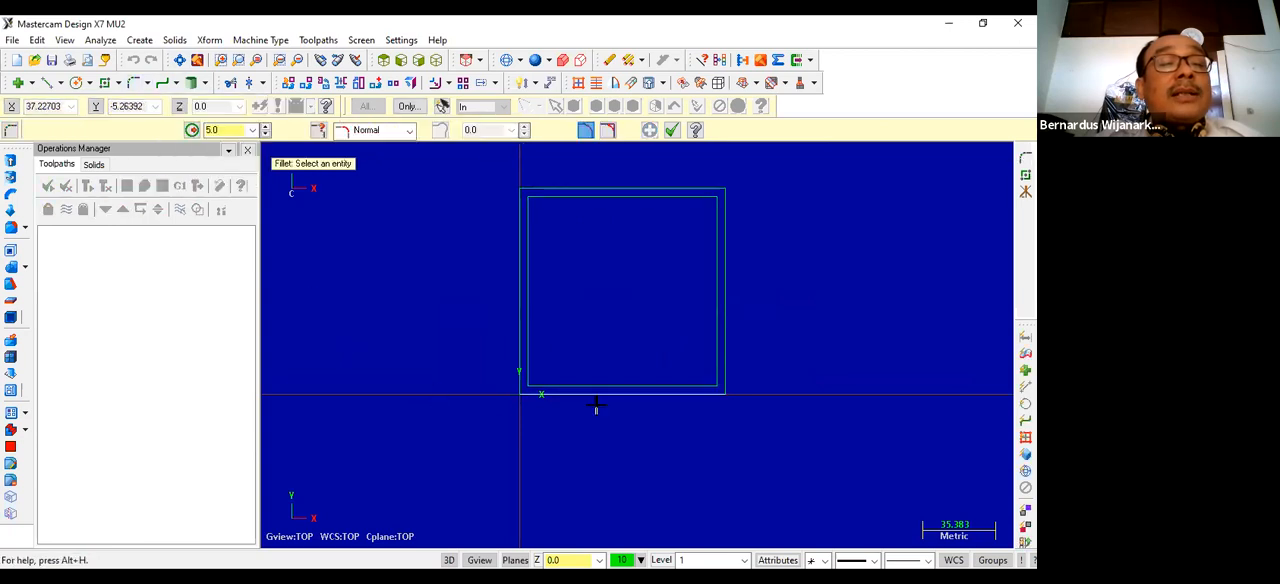
pyautogui.click(716, 205)
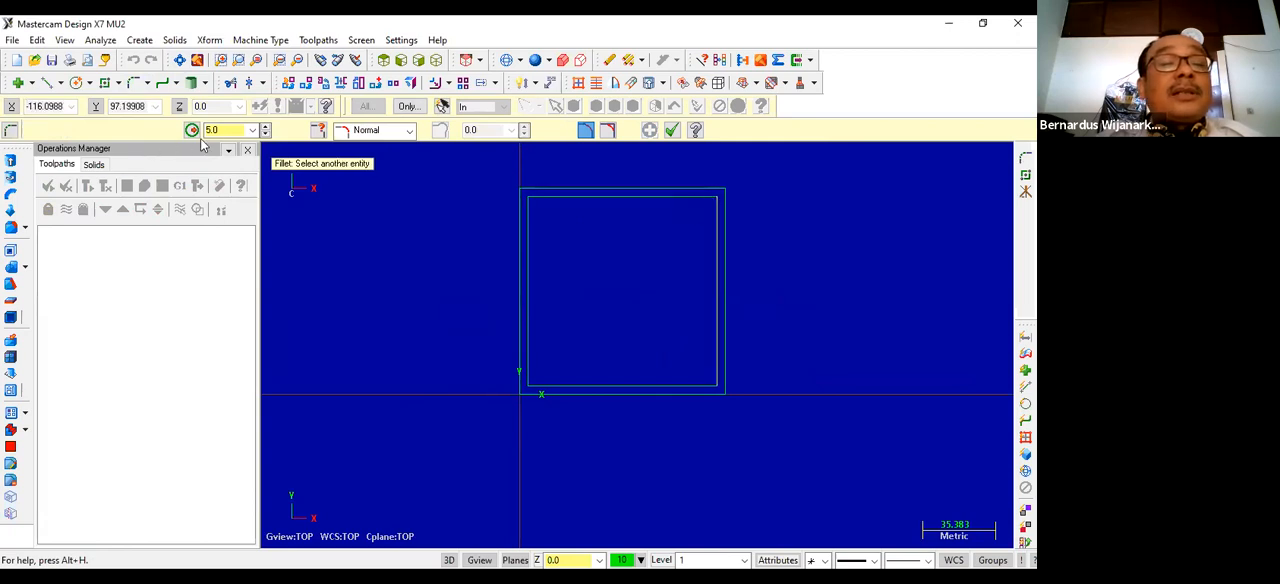
pyautogui.doubleClick(226, 131)
pyautogui.write('4')
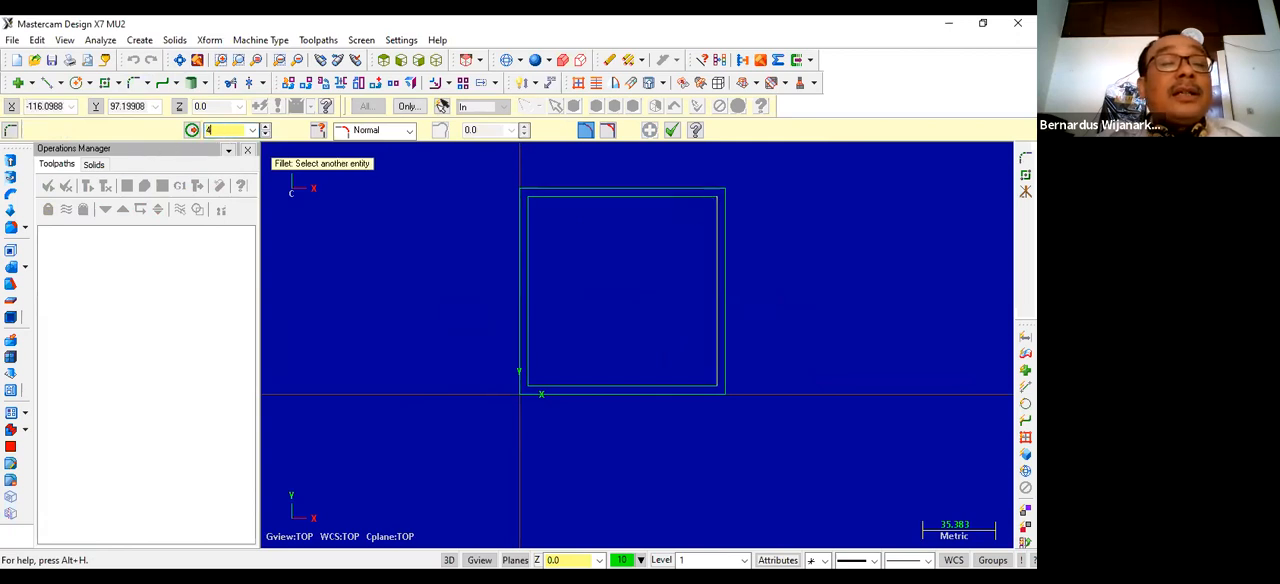
pyautogui.click(718, 215)
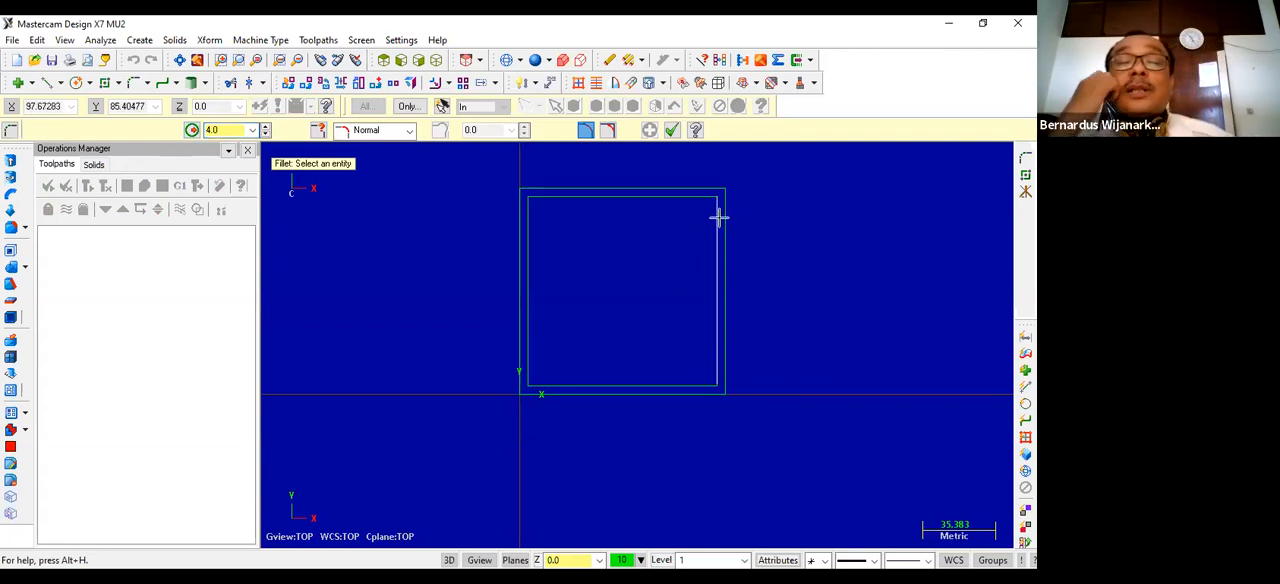
pyautogui.click(708, 197)
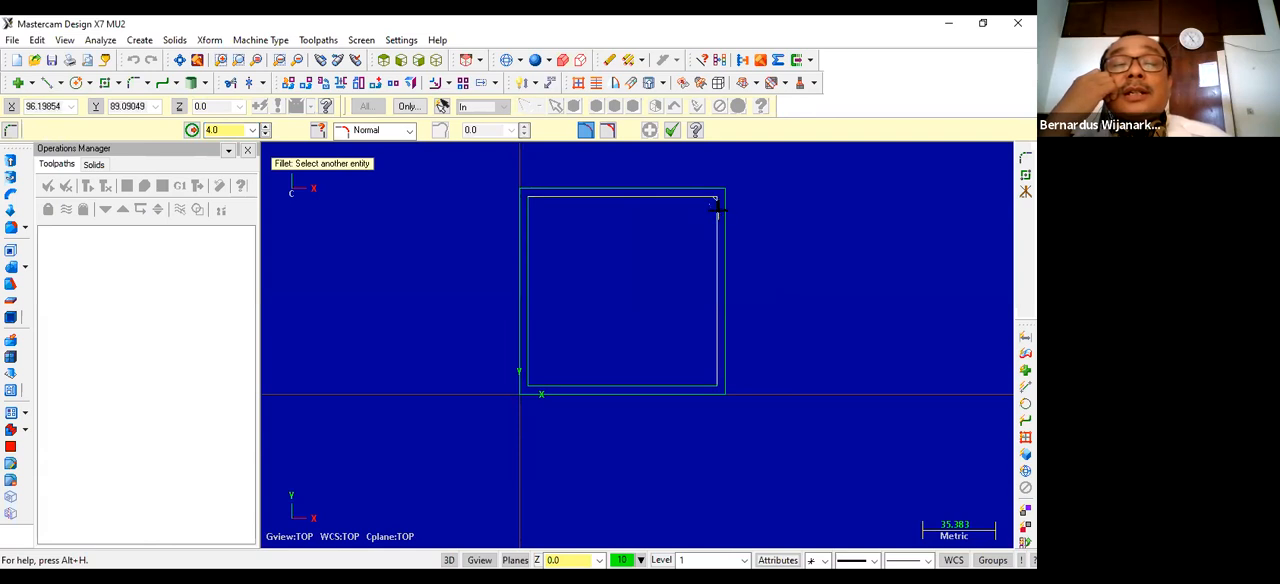
pyautogui.click(716, 210)
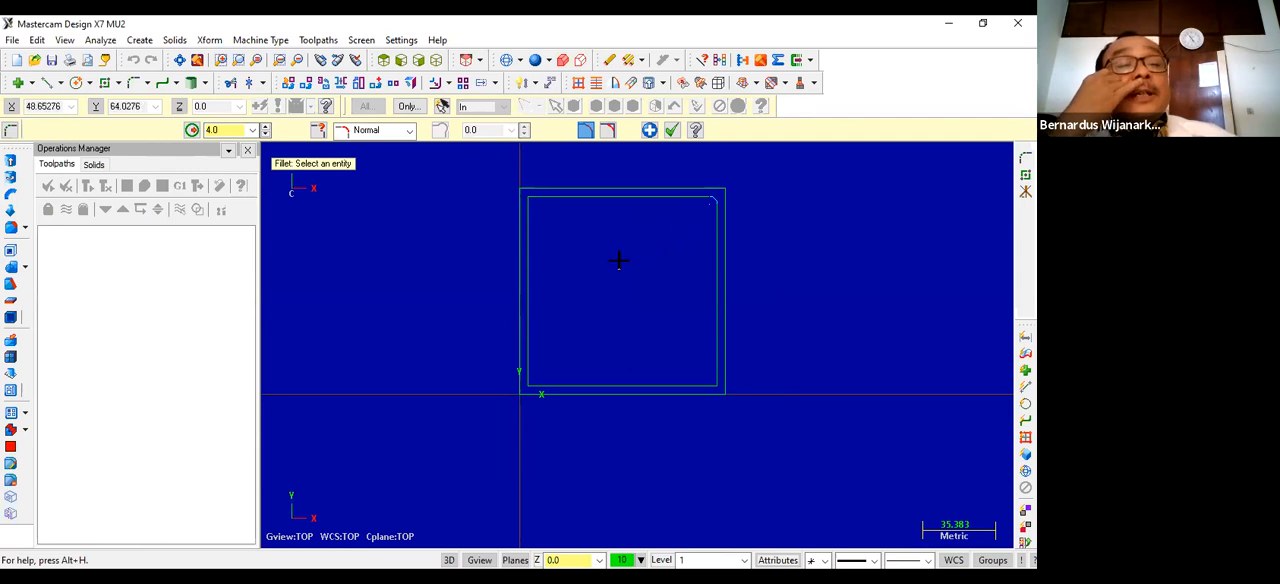
pyautogui.press('Escape')
pyautogui.scroll(3, 685, 235)
pyautogui.scroll(-3, 688, 232)
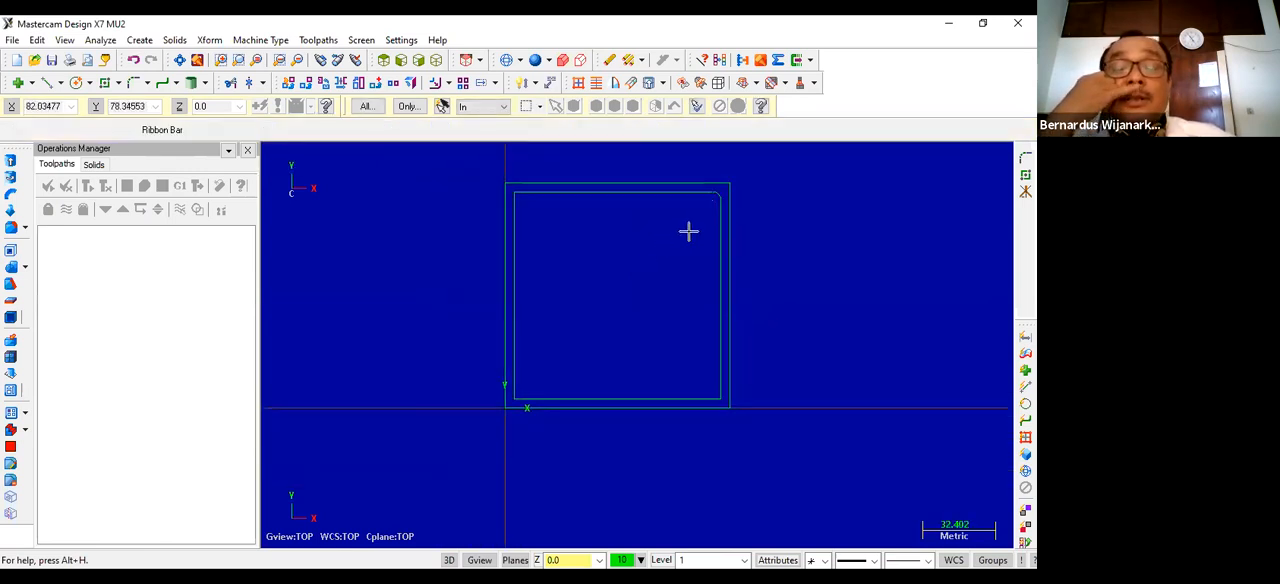
pyautogui.scroll(-1, 686, 230)
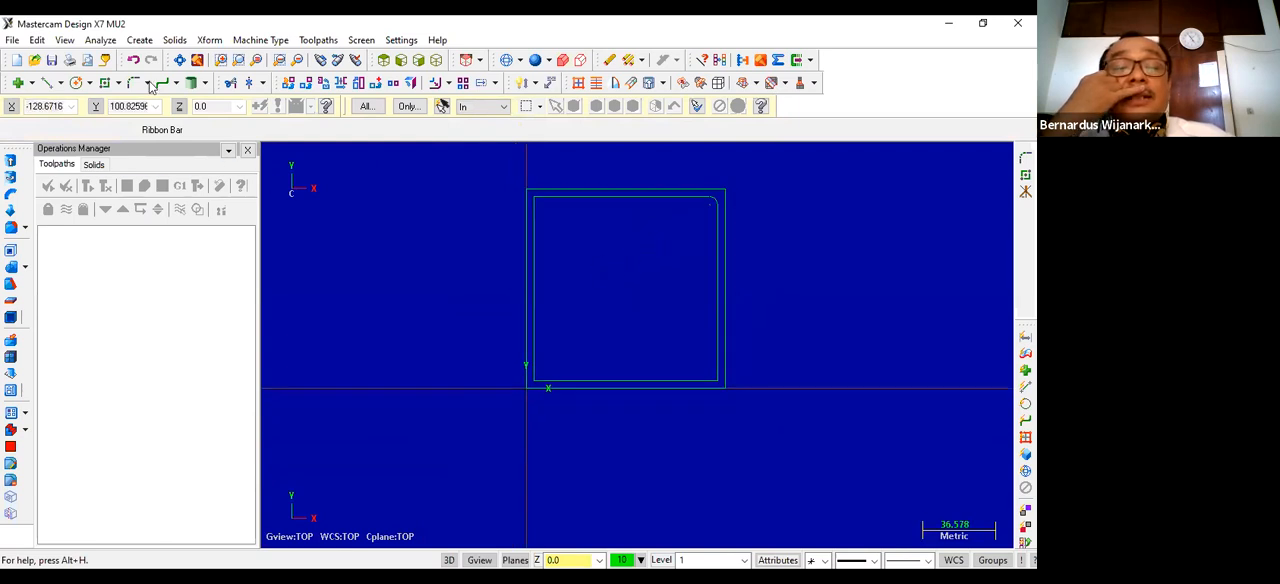
# Step: Fillet the remaining three corners of the inner square with the same 4 mm radius
pyautogui.click(148, 83)
pyautogui.click(155, 105)
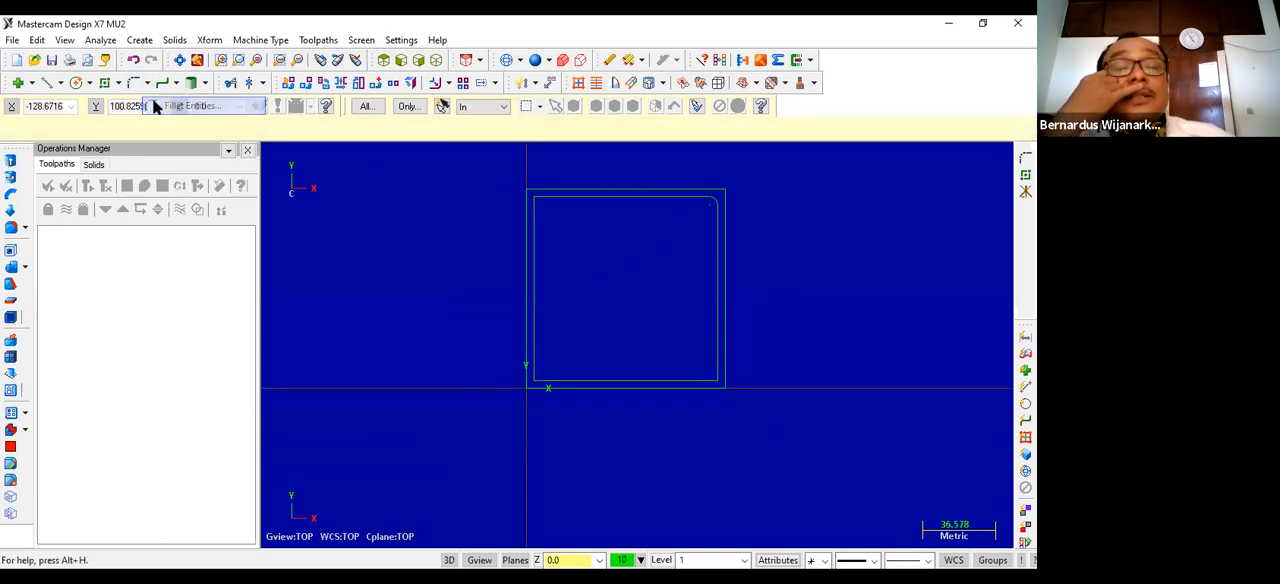
pyautogui.click(567, 196)
pyautogui.click(534, 206)
pyautogui.click(536, 365)
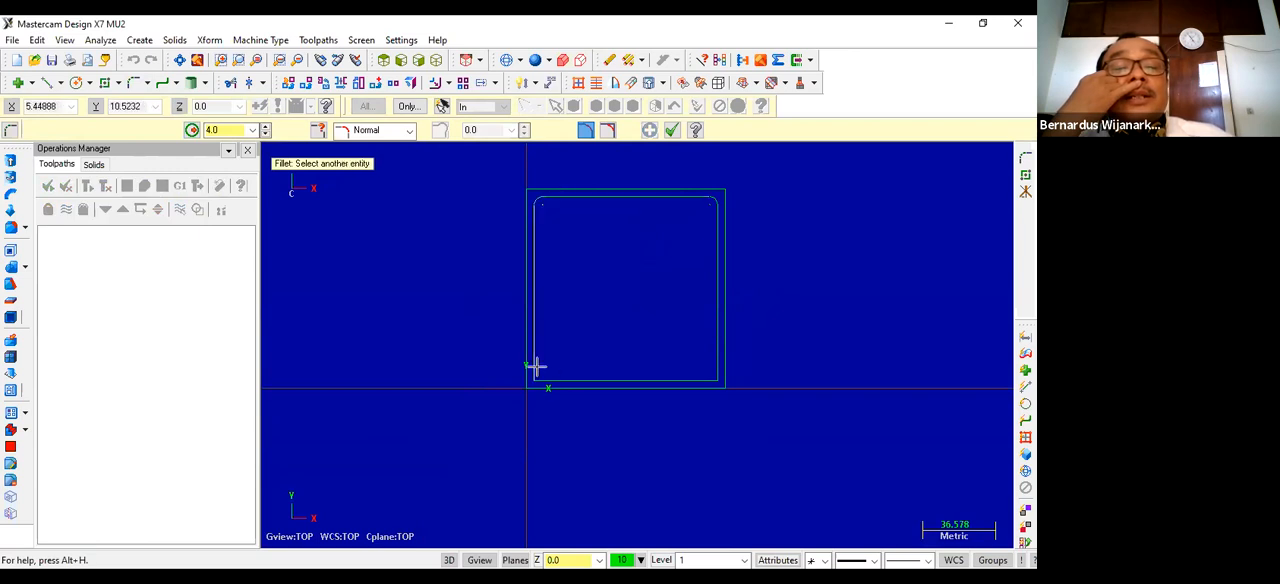
pyautogui.click(698, 380)
pyautogui.click(700, 381)
pyautogui.click(713, 363)
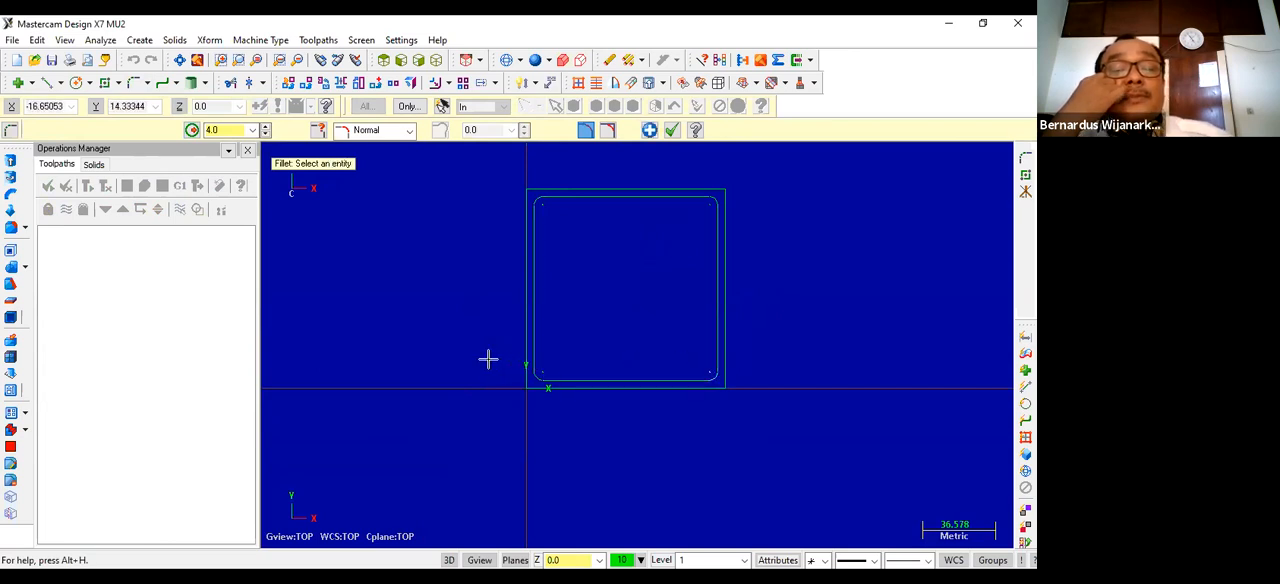
pyautogui.press('Escape')
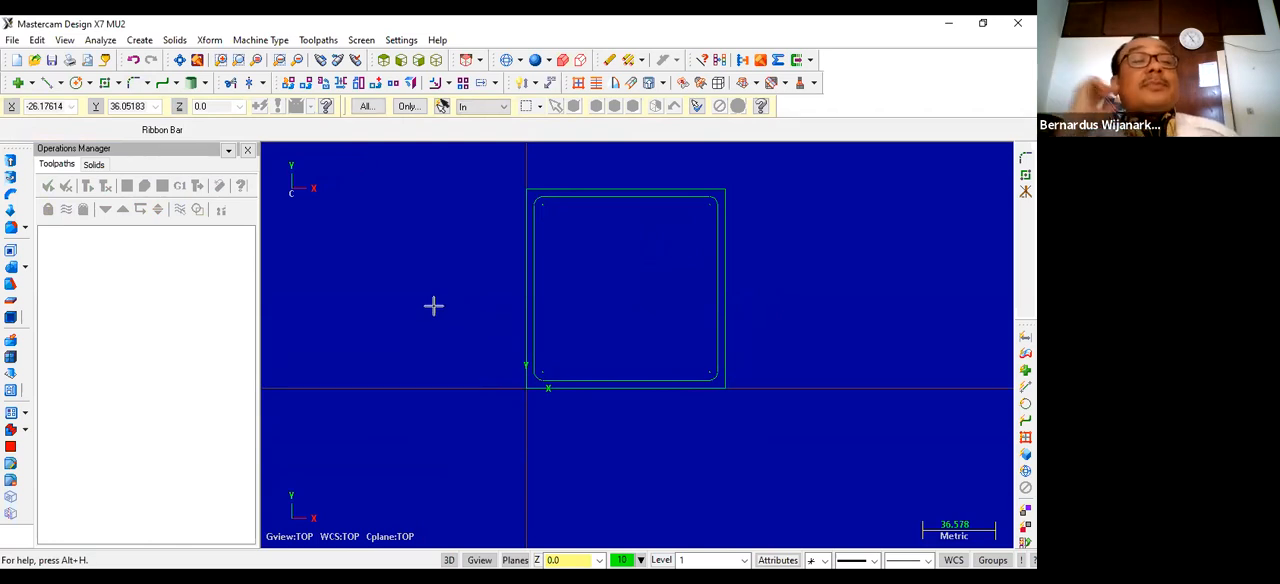
# Step: Save the drawing as CAMMILL2 in the MCX folder
pyautogui.click(262, 42)
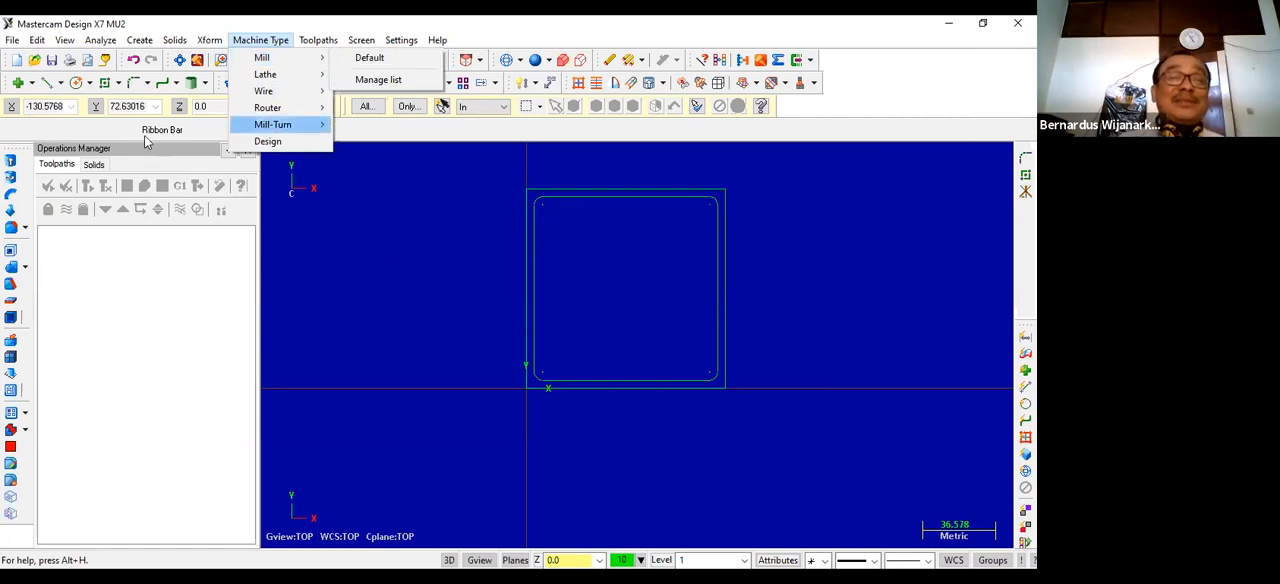
pyautogui.click(53, 61)
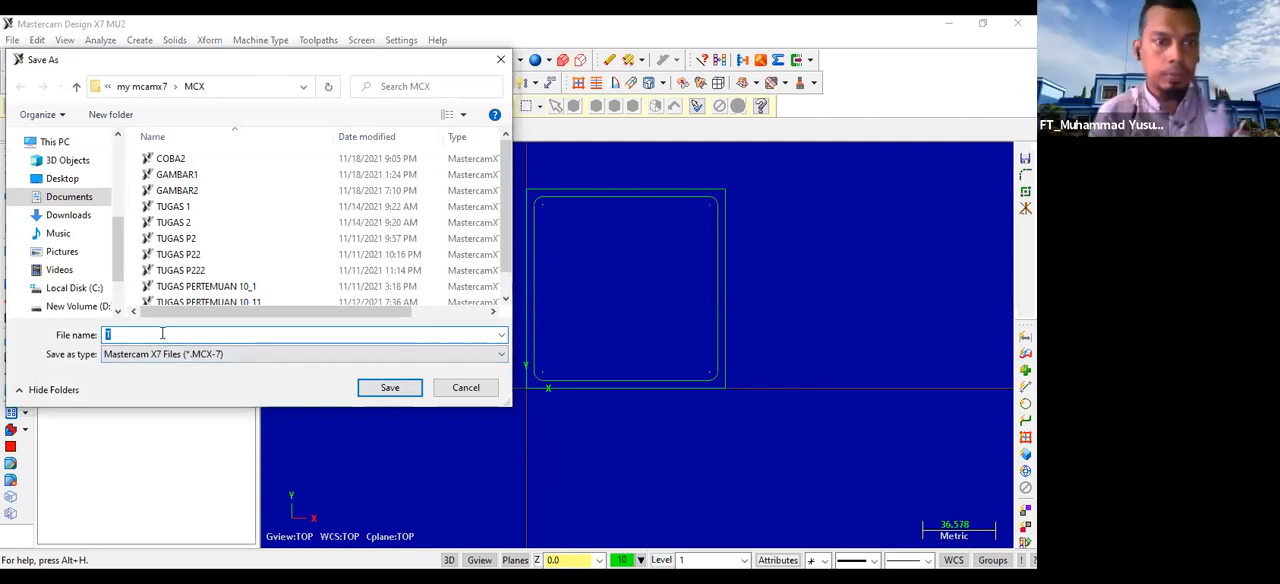
pyautogui.write('CAMMILL2')
pyautogui.click(394, 389)
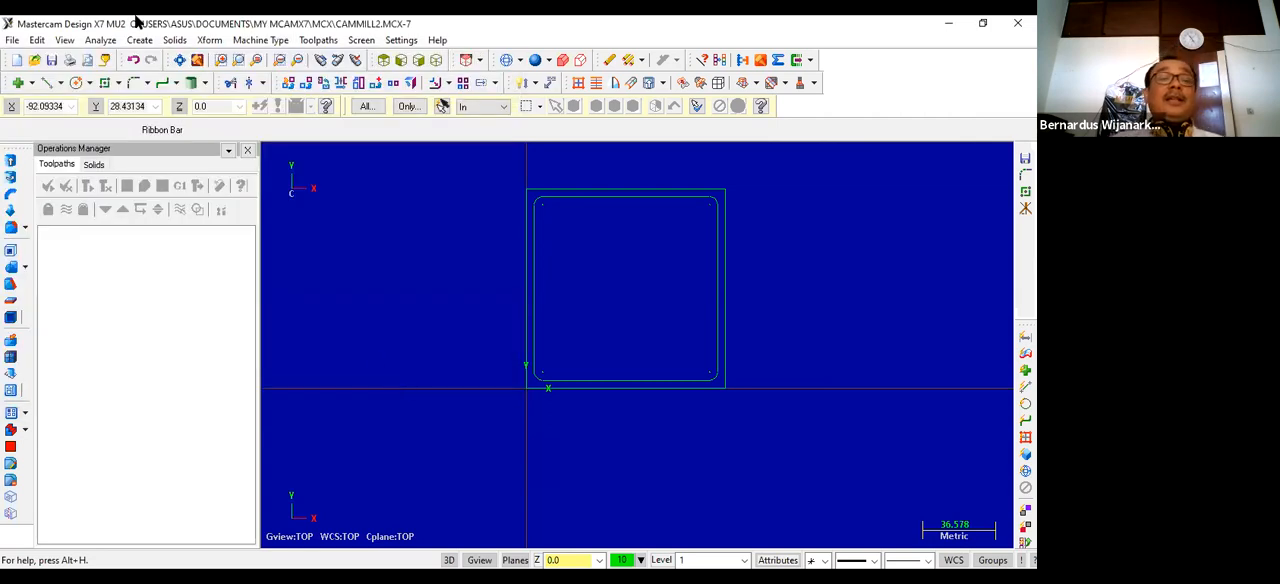
# Step: Add MILL DEFAULT.MMD-7 to the list of available mill machine definitions
pyautogui.click(240, 43)
pyautogui.click(284, 42)
pyautogui.click(284, 42)
pyautogui.moveTo(305, 61)
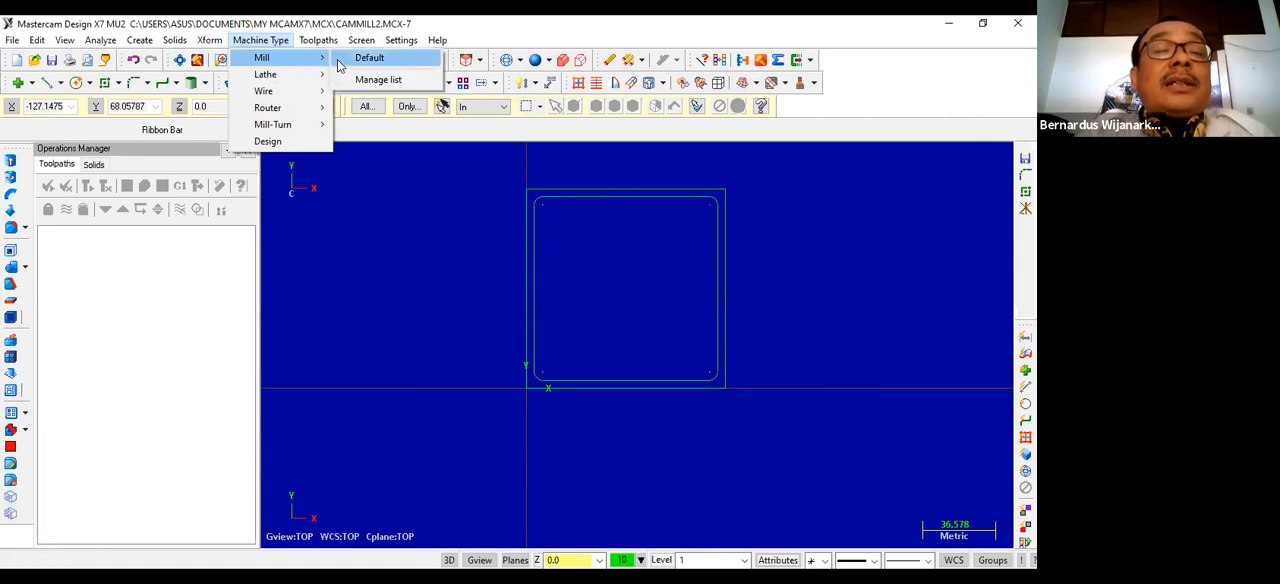
pyautogui.click(357, 80)
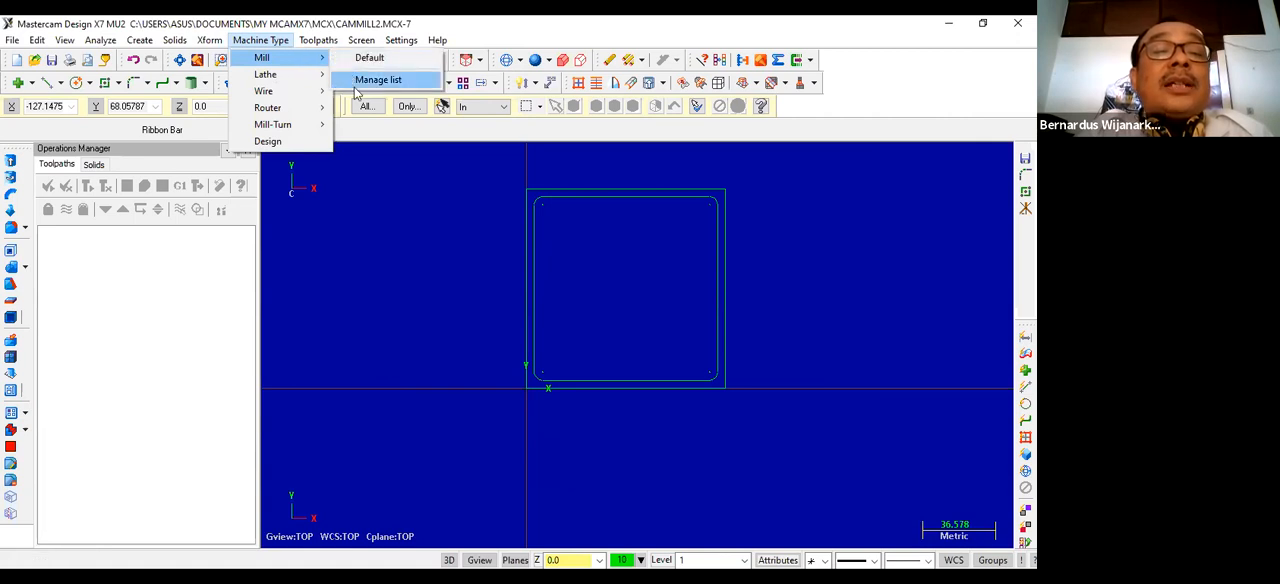
pyautogui.moveTo(221, 317); pyautogui.dragTo(222, 392)
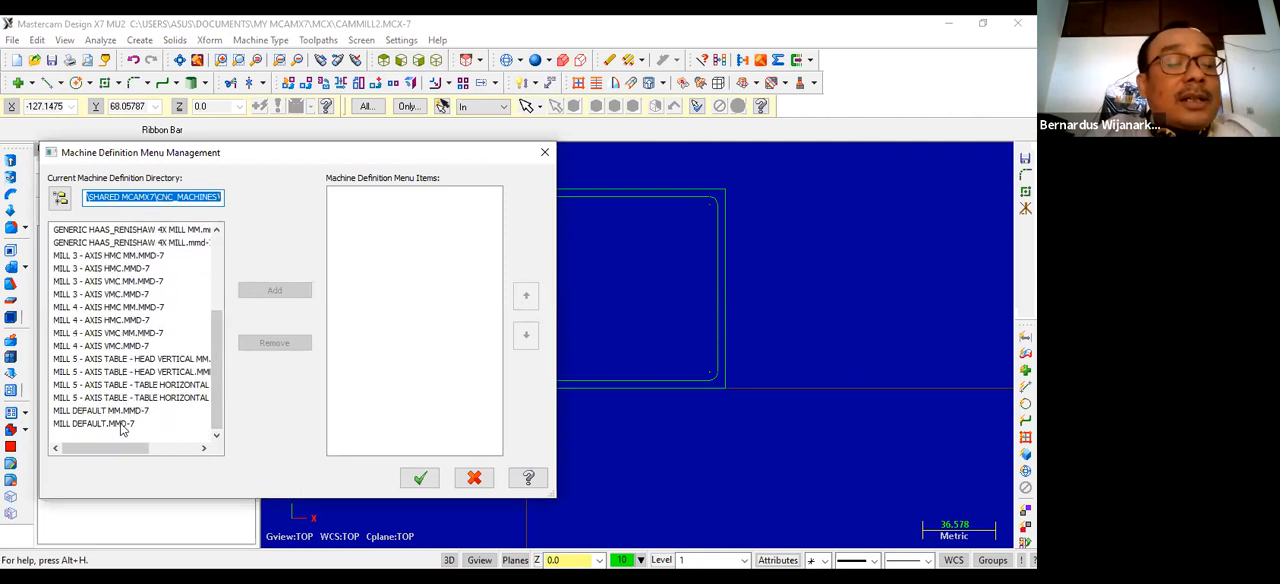
pyautogui.click(121, 425)
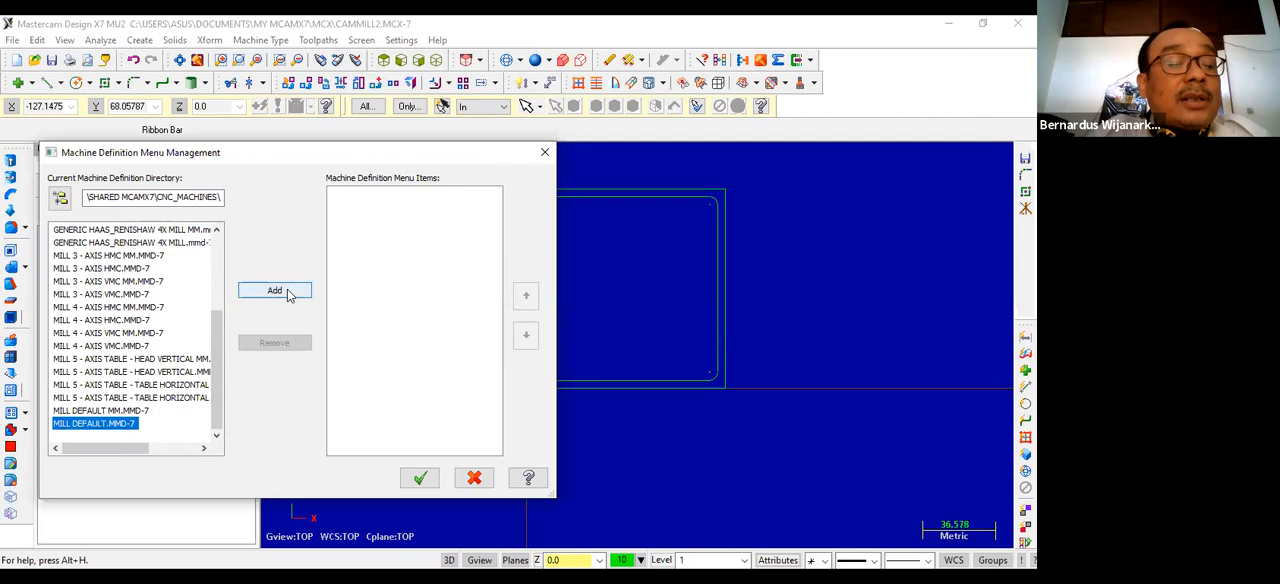
pyautogui.click(288, 292)
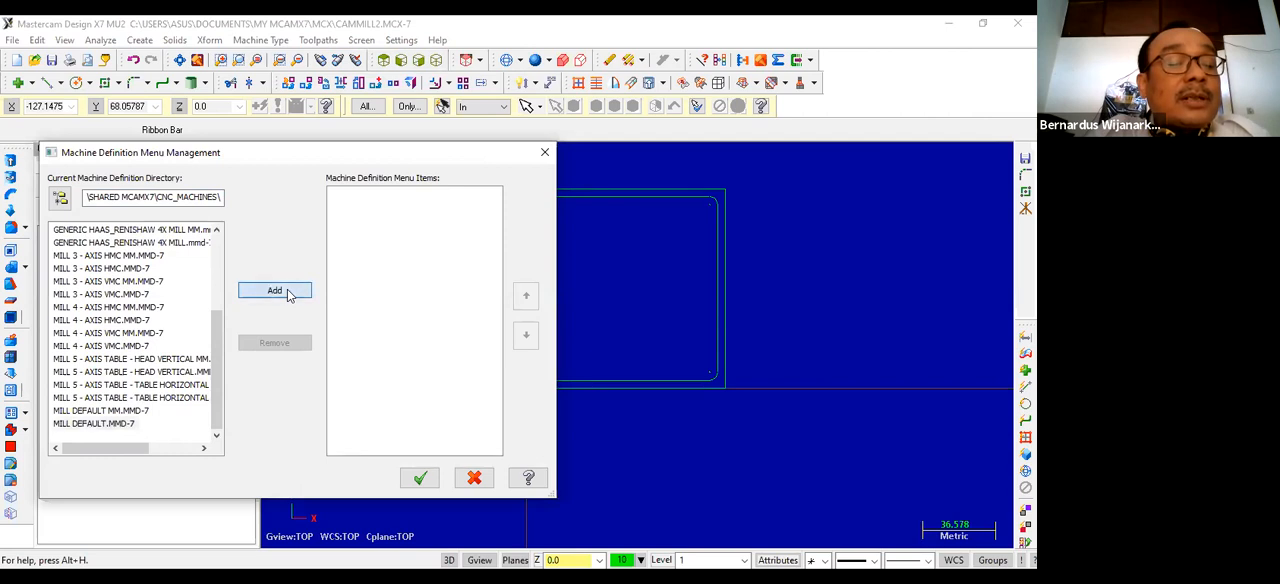
pyautogui.click(413, 481)
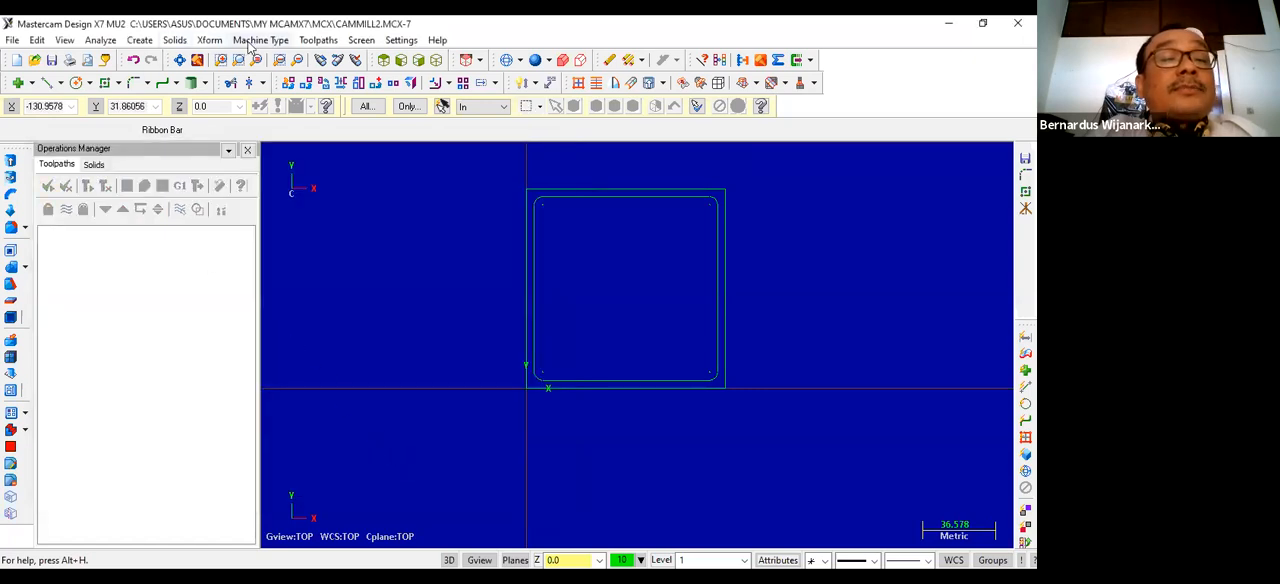
# Step: Select the MILL DEFAULT.MMD-7 mill as the machine and open the stock setup of its machine group
pyautogui.click(252, 42)
pyautogui.moveTo(320, 58)
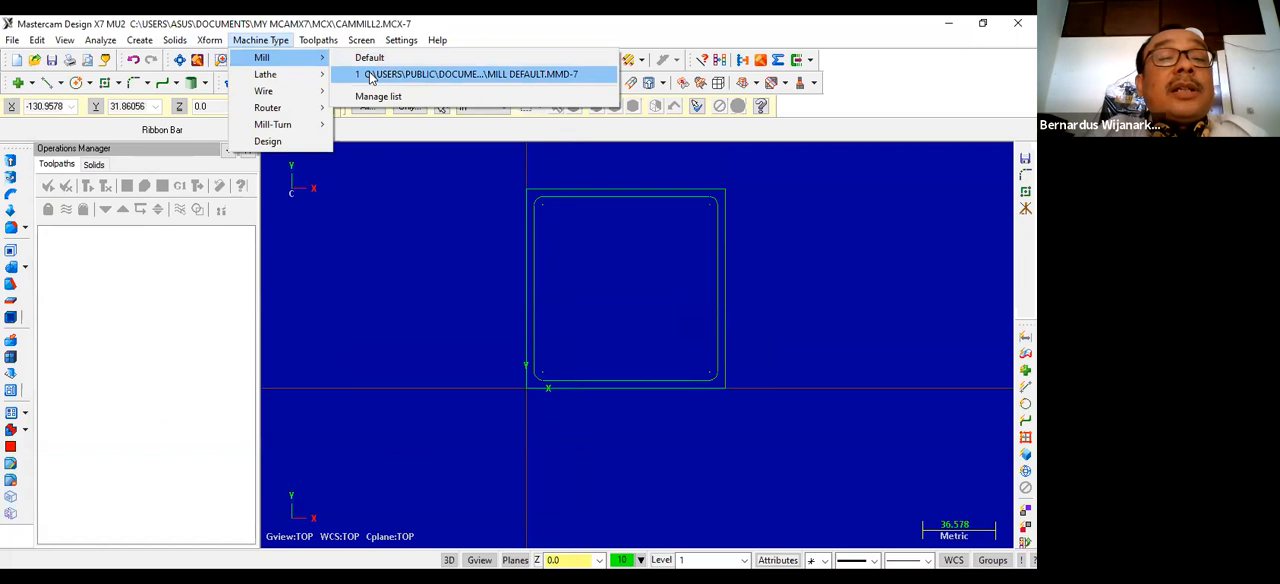
pyautogui.click(370, 76)
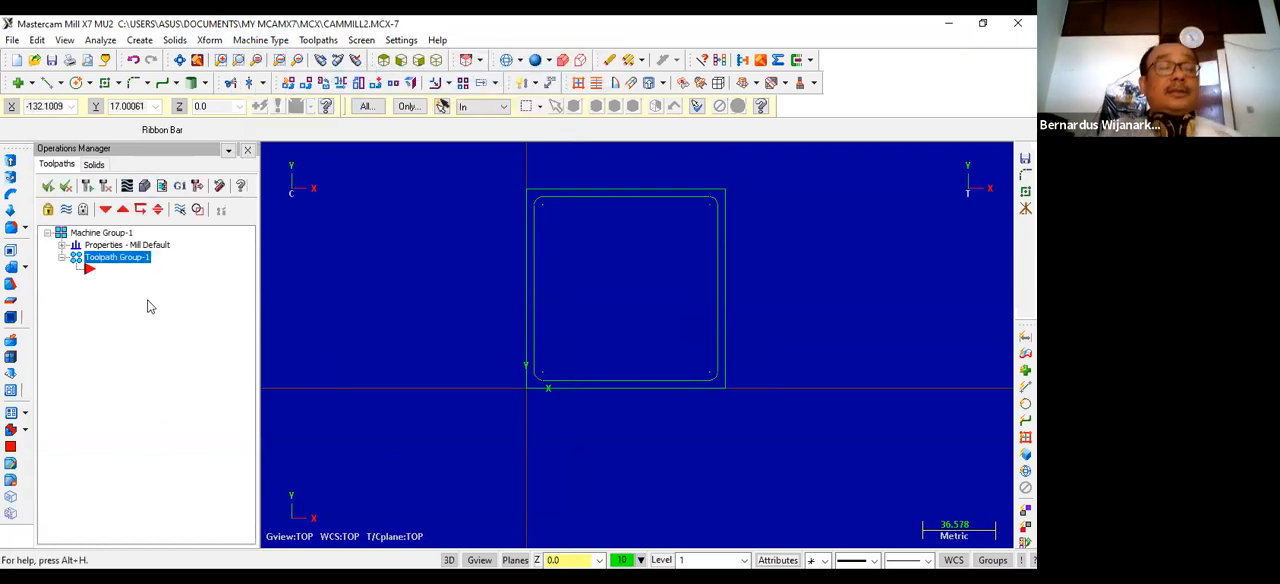
pyautogui.click(62, 245)
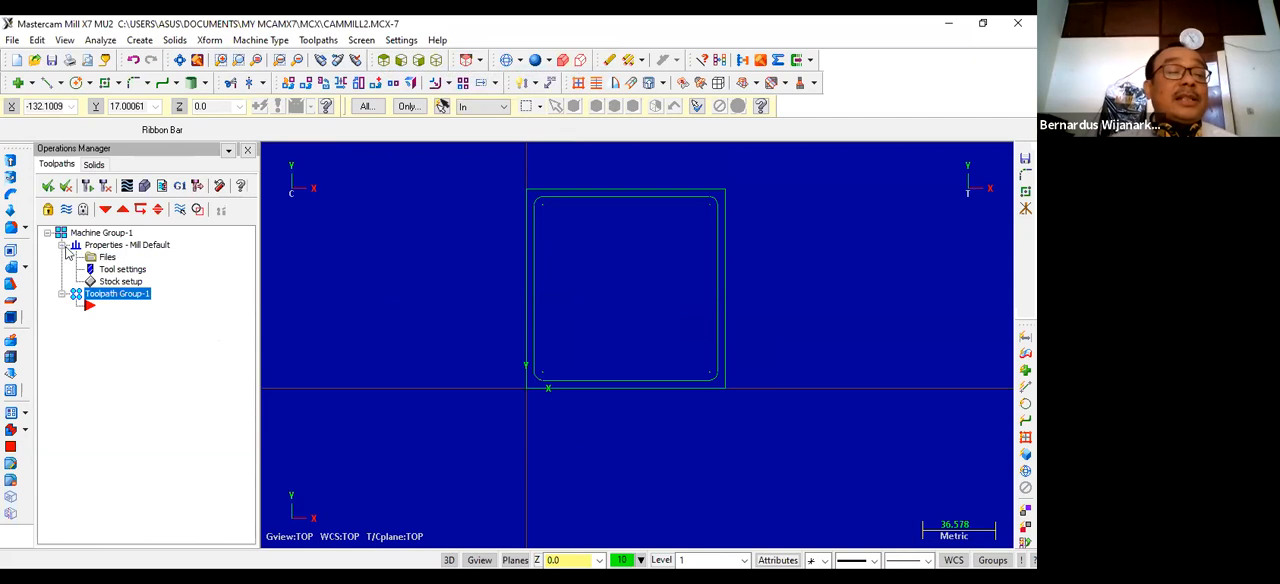
pyautogui.click(113, 283)
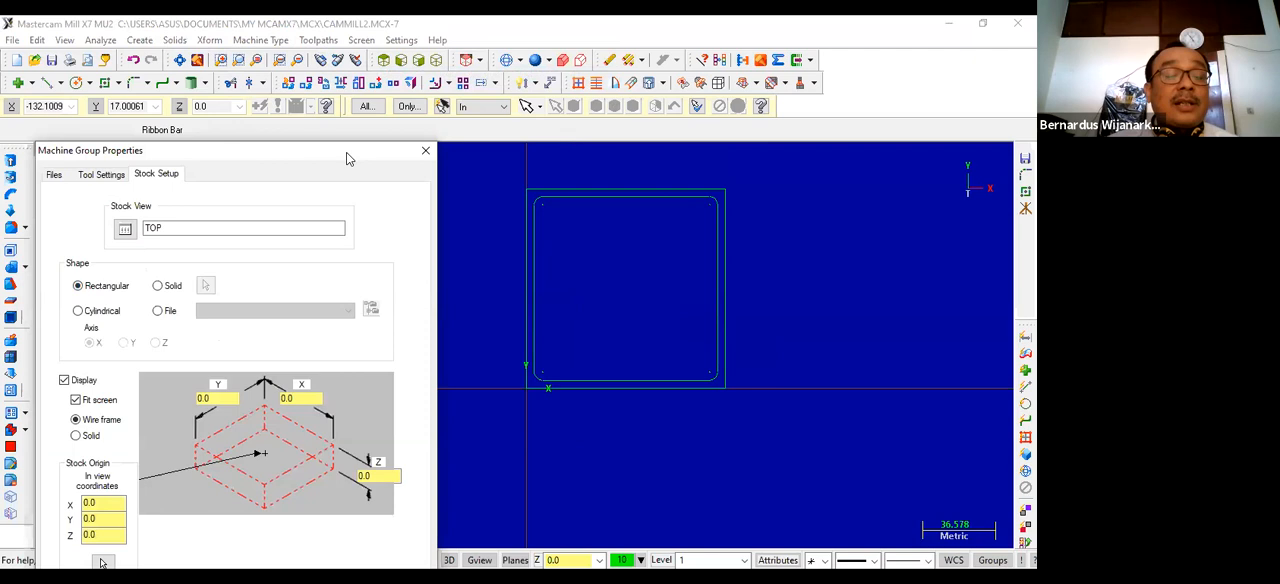
# Step: Define the rectangular stock as 100 mm in Y, 100 mm in X and 60 mm in Z
pyautogui.doubleClick(224, 276)
pyautogui.write('10')
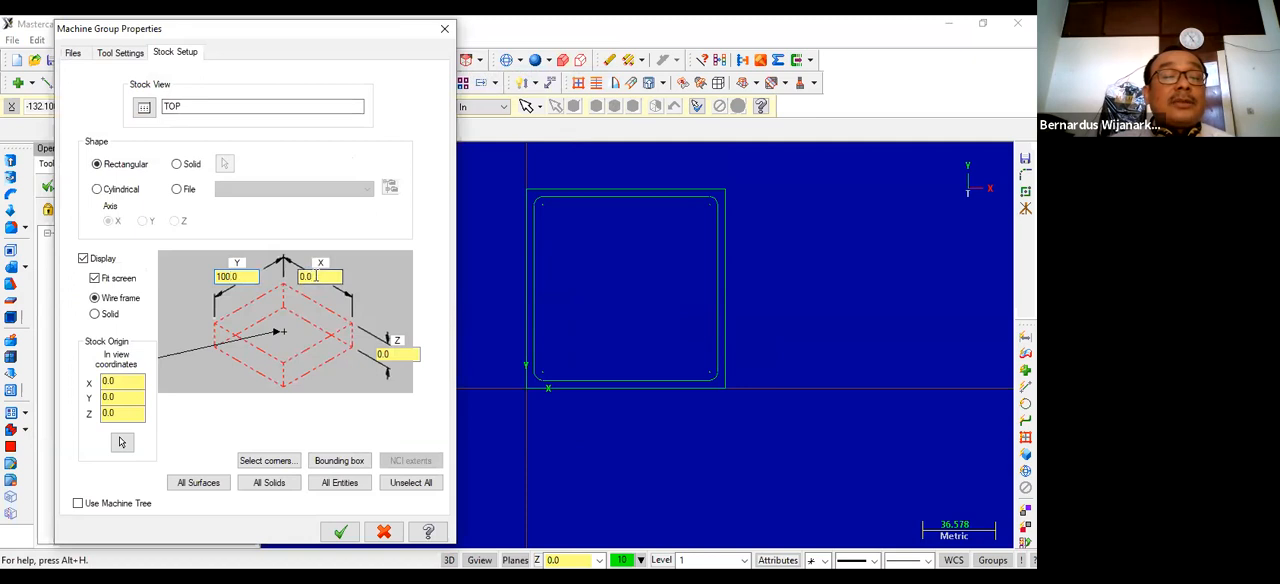
pyautogui.doubleClick(316, 276)
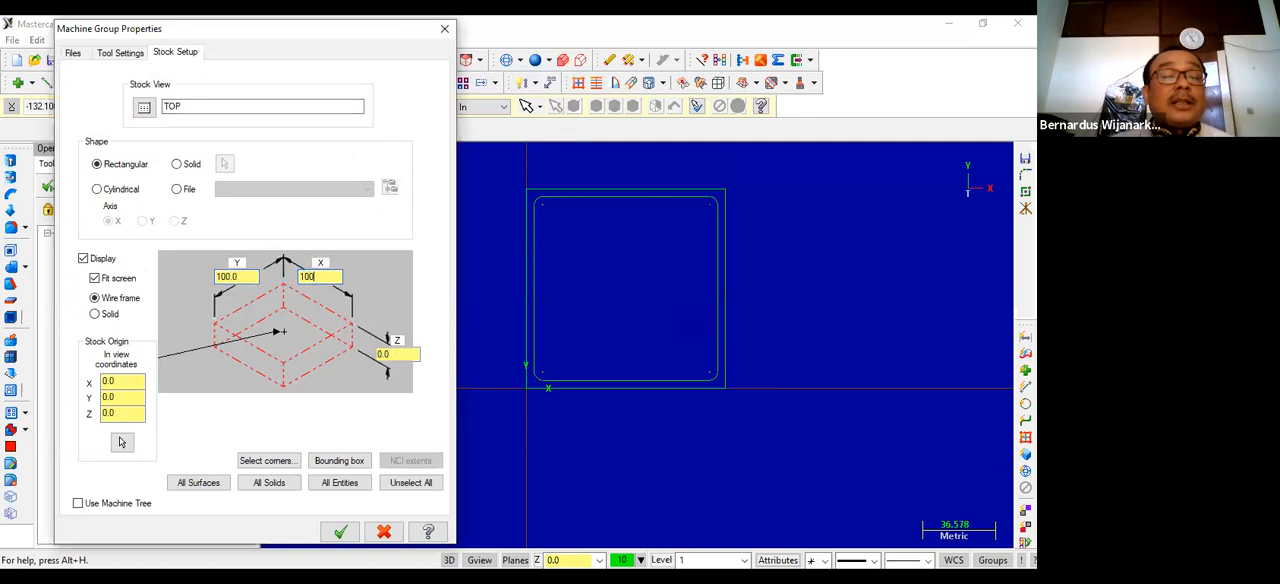
pyautogui.doubleClick(395, 354)
pyautogui.write('5')
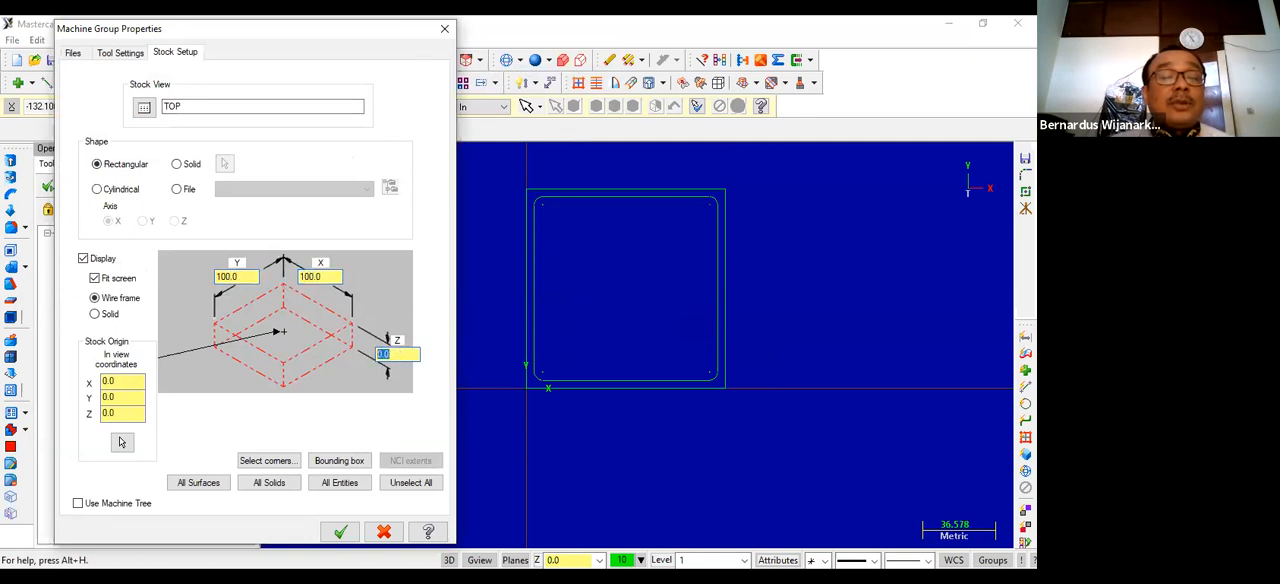
pyautogui.write('0')
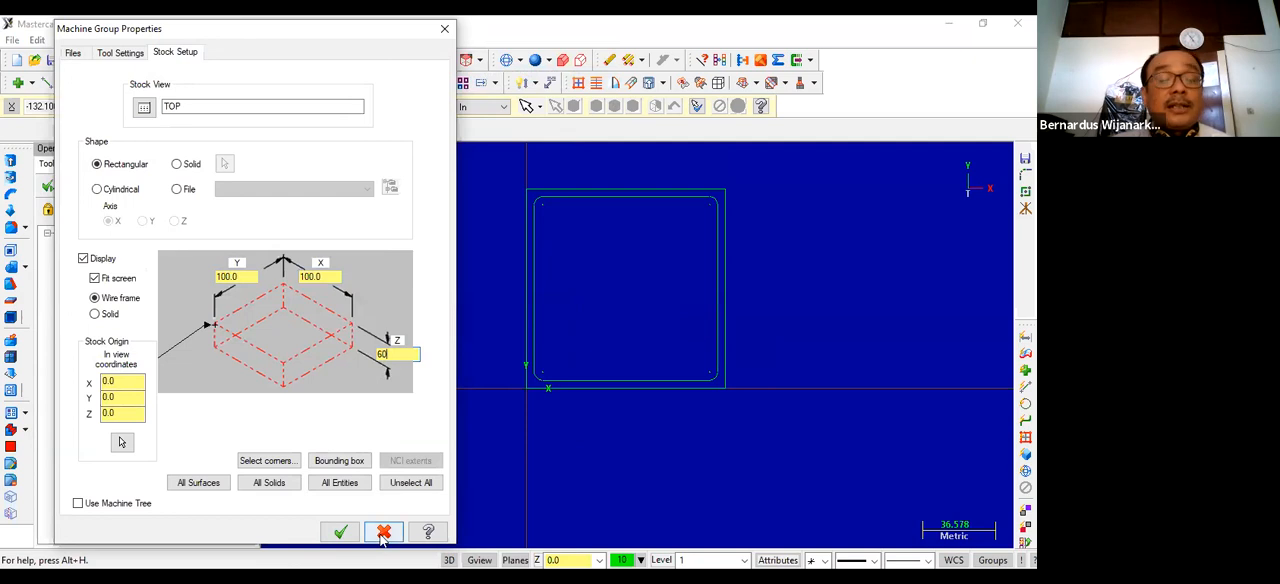
pyautogui.click(341, 531)
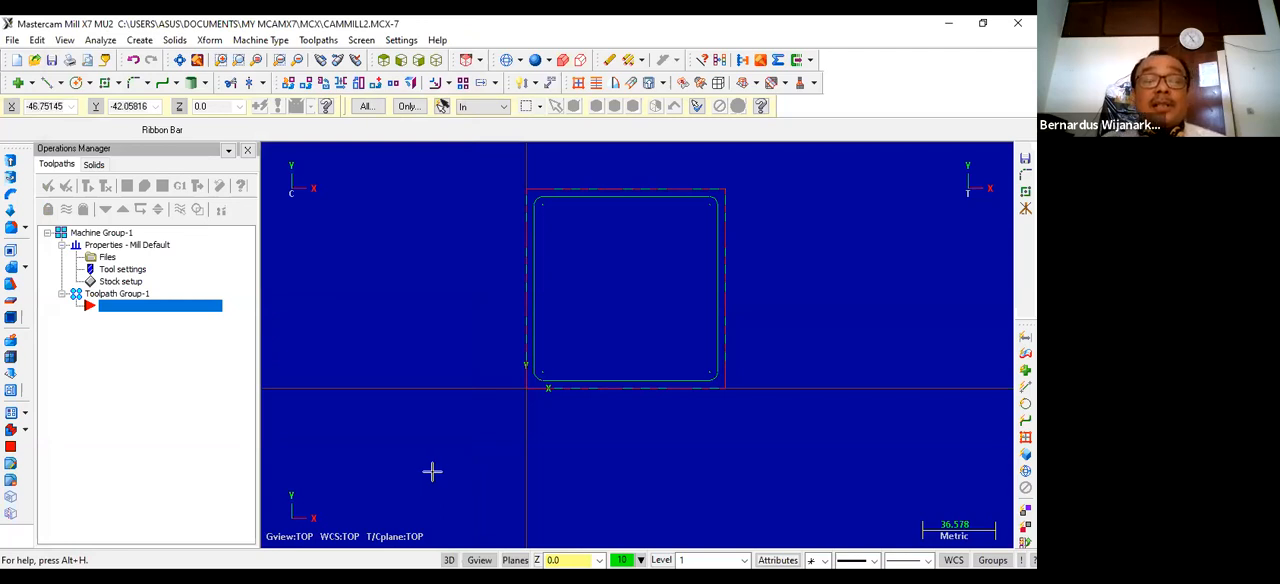
# Step: Start a Face toolpath with the NC name CAMMILL2 and chain the outer square as its boundary
pyautogui.click(437, 61)
pyautogui.scroll(-1, 571, 251)
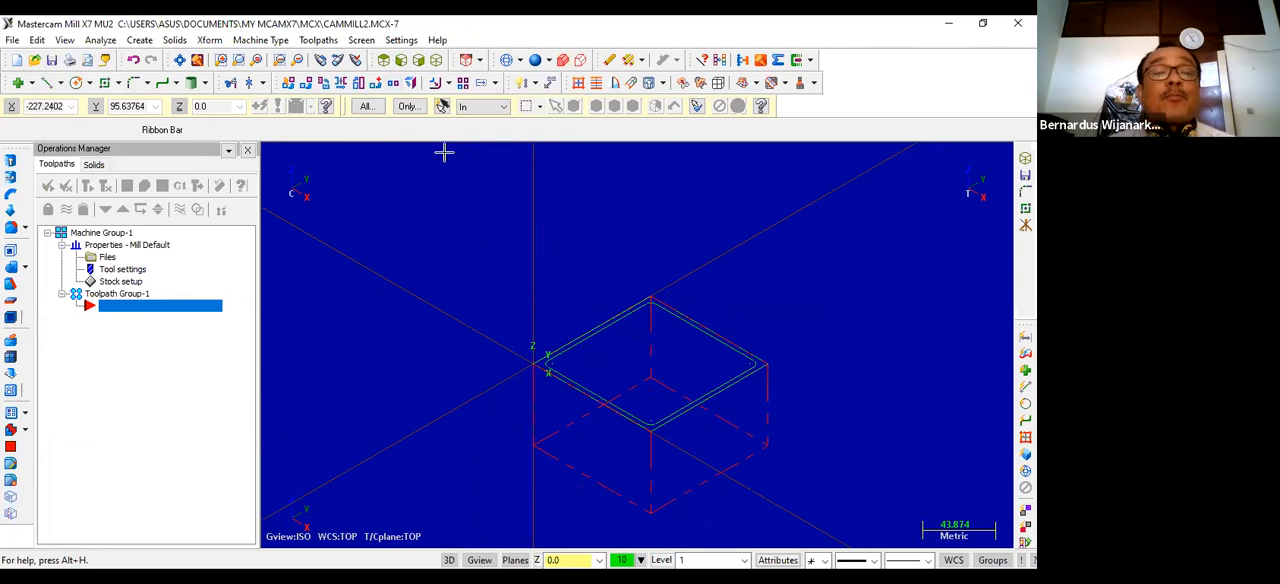
pyautogui.hotkey('alt', '1')
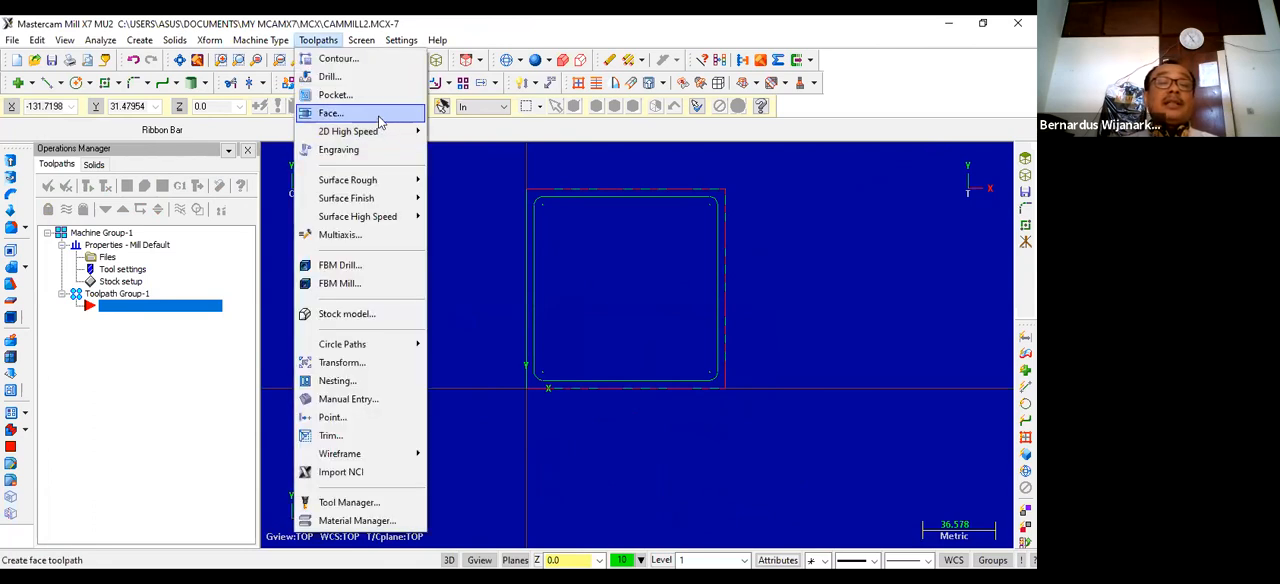
pyautogui.click(379, 116)
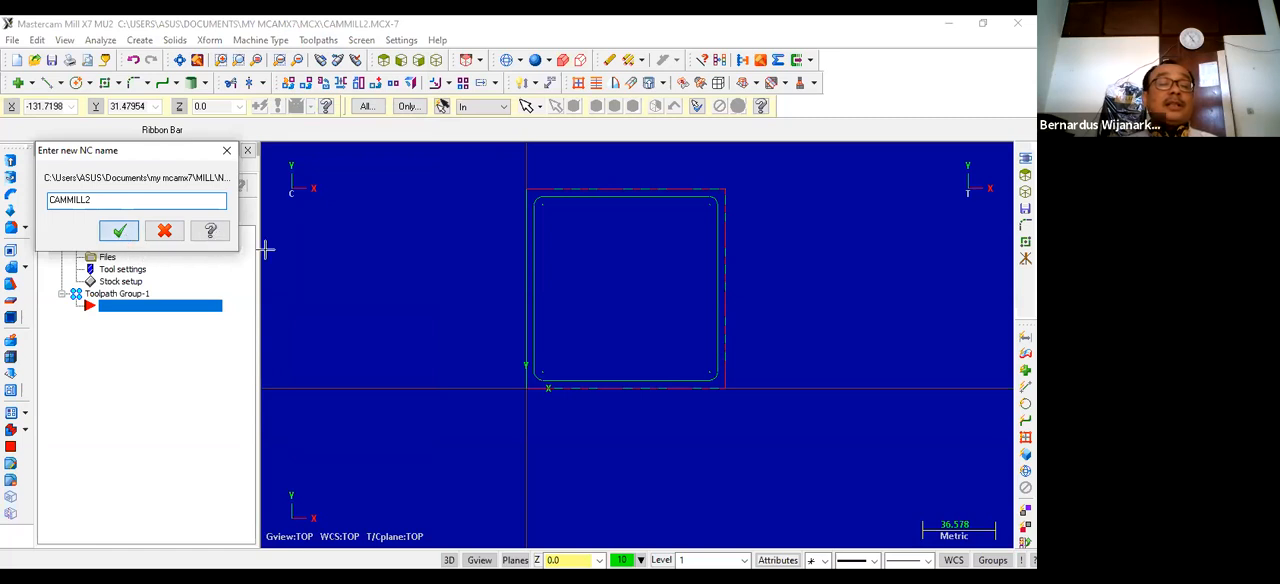
pyautogui.click(119, 231)
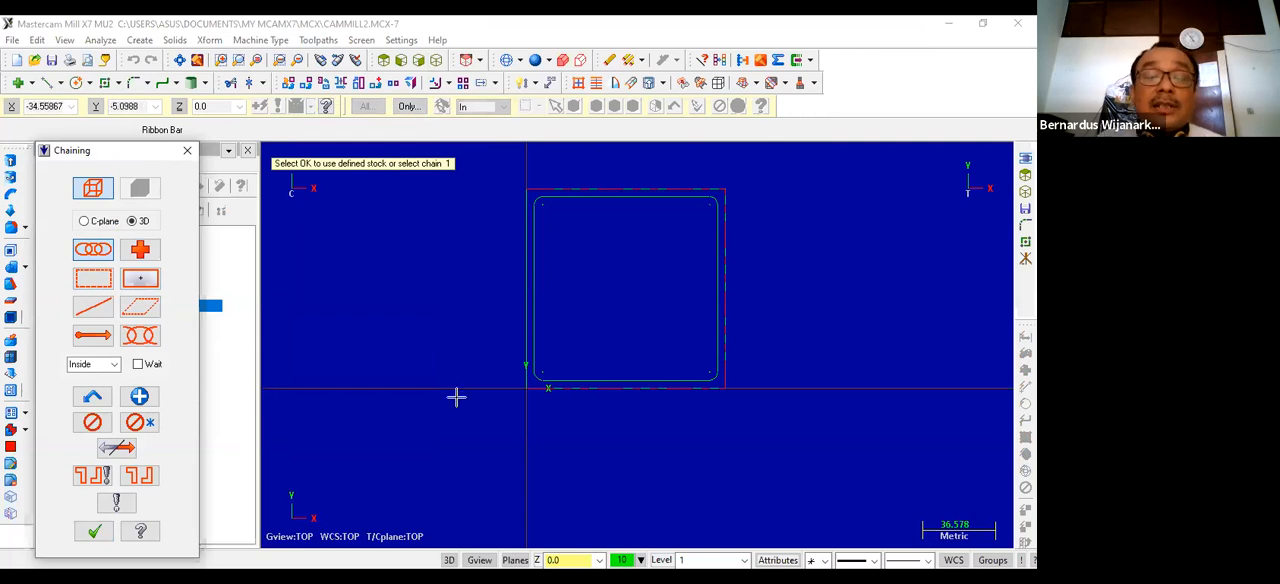
pyautogui.click(611, 388)
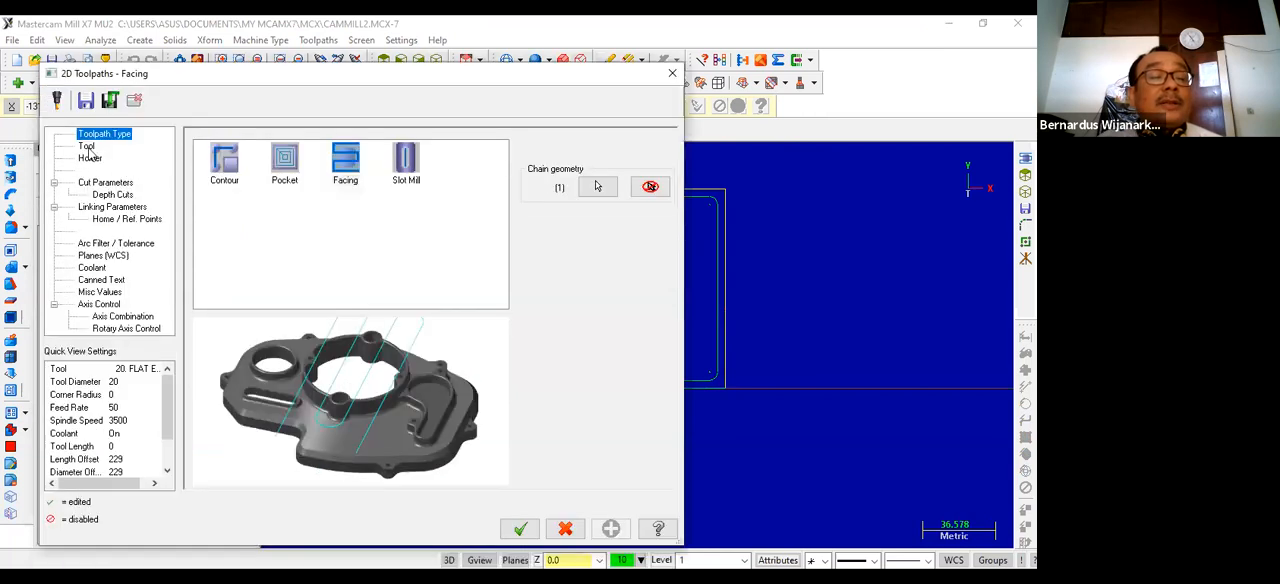
# Step: Choose the 75 Face Mill from the tool library for the facing toolpath
pyautogui.click(87, 148)
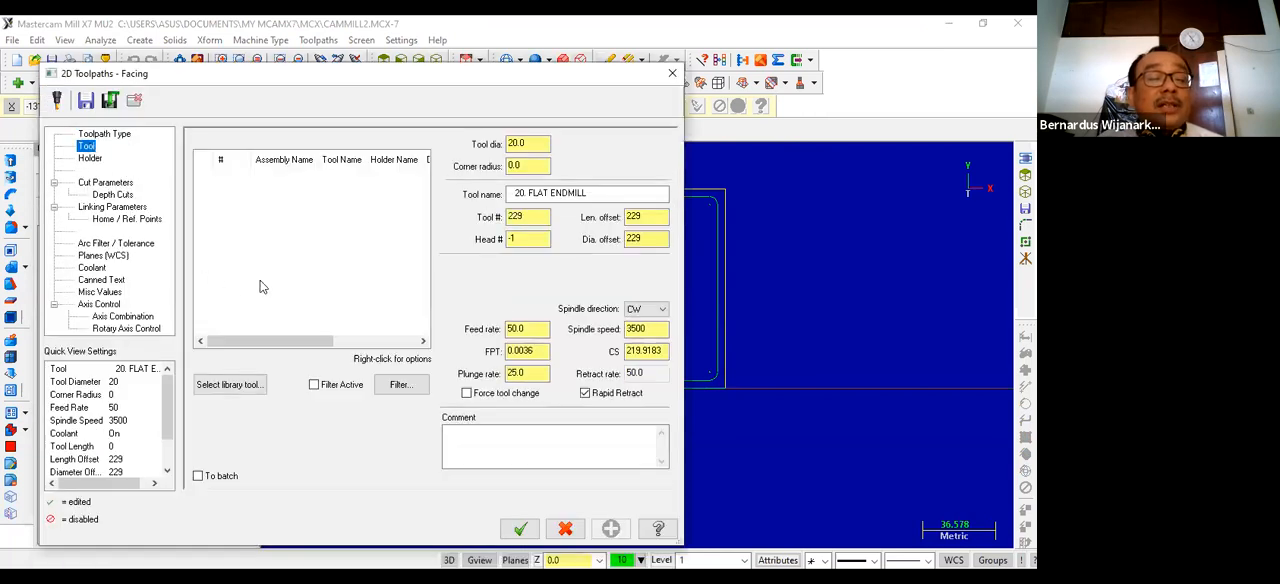
pyautogui.click(250, 388)
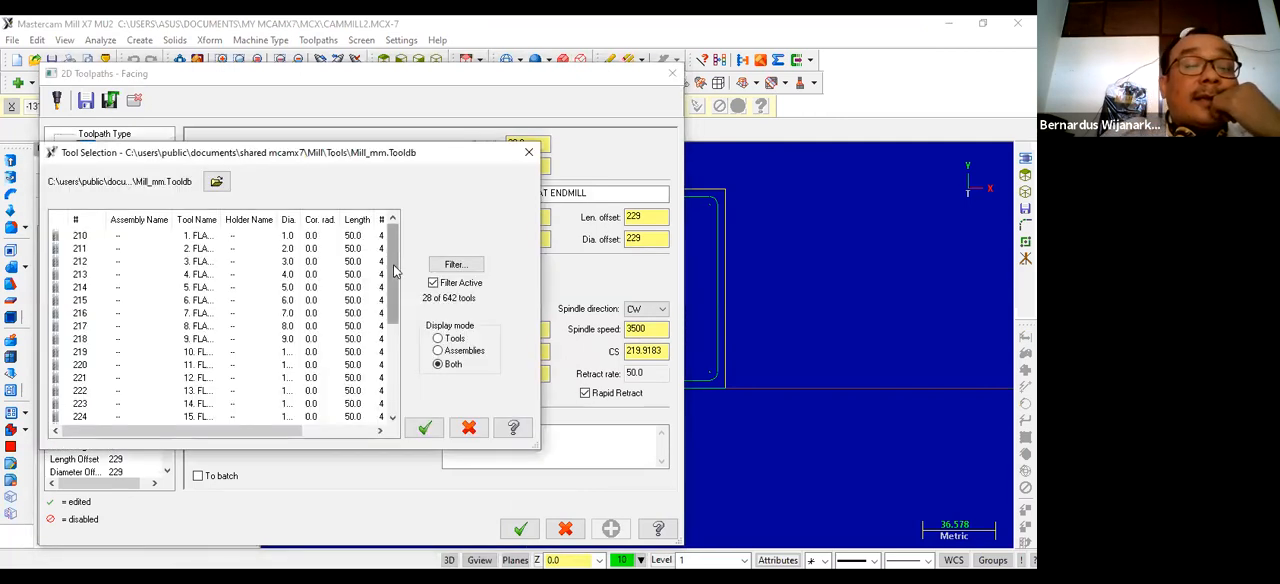
pyautogui.moveTo(395, 270); pyautogui.dragTo(390, 381)
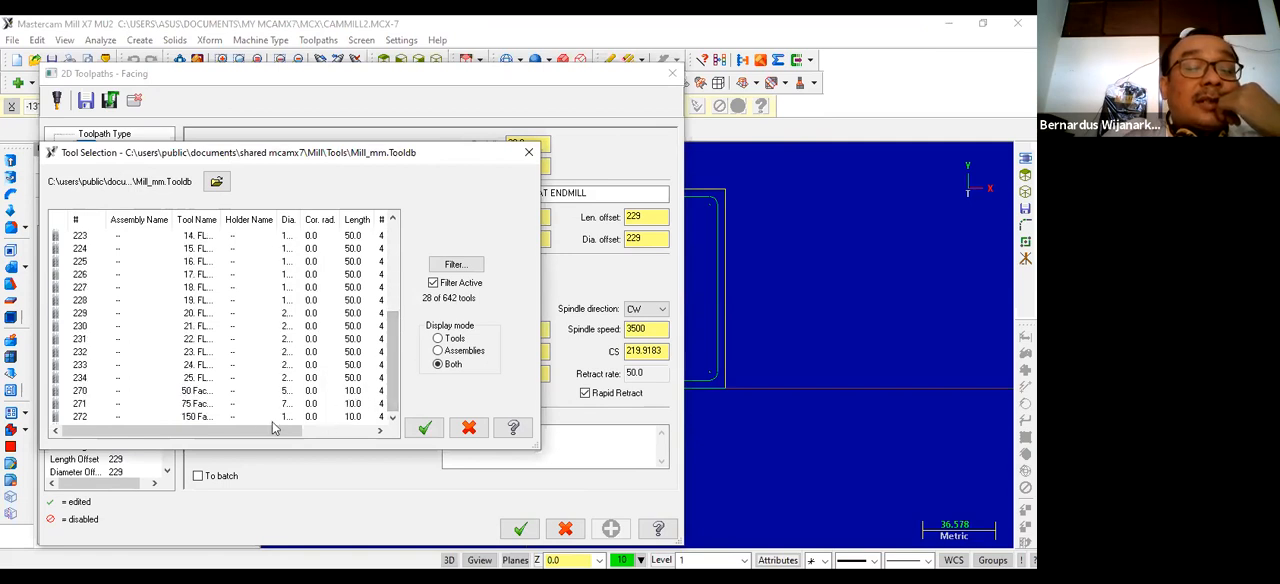
pyautogui.moveTo(174, 219); pyautogui.dragTo(224, 219)
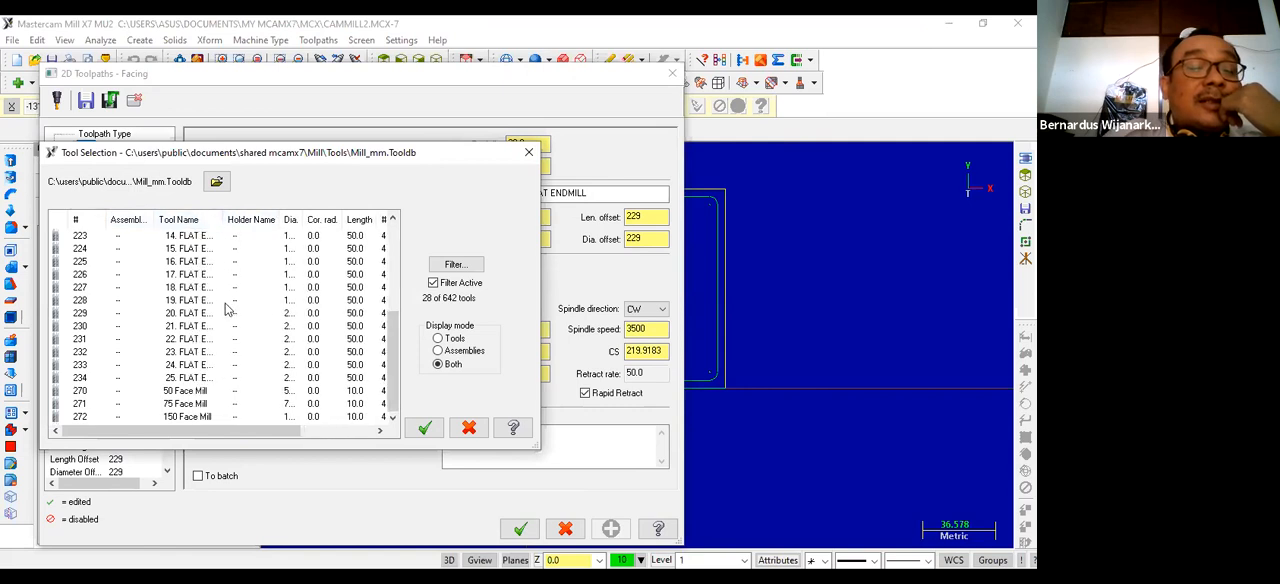
pyautogui.click(180, 404)
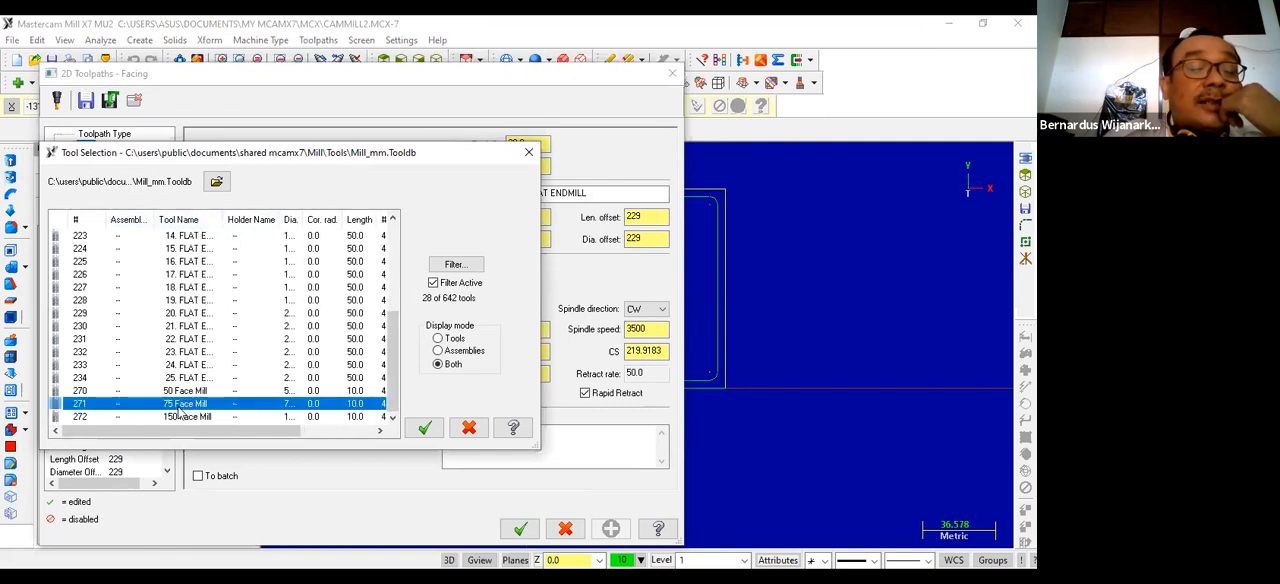
pyautogui.doubleClick(182, 410)
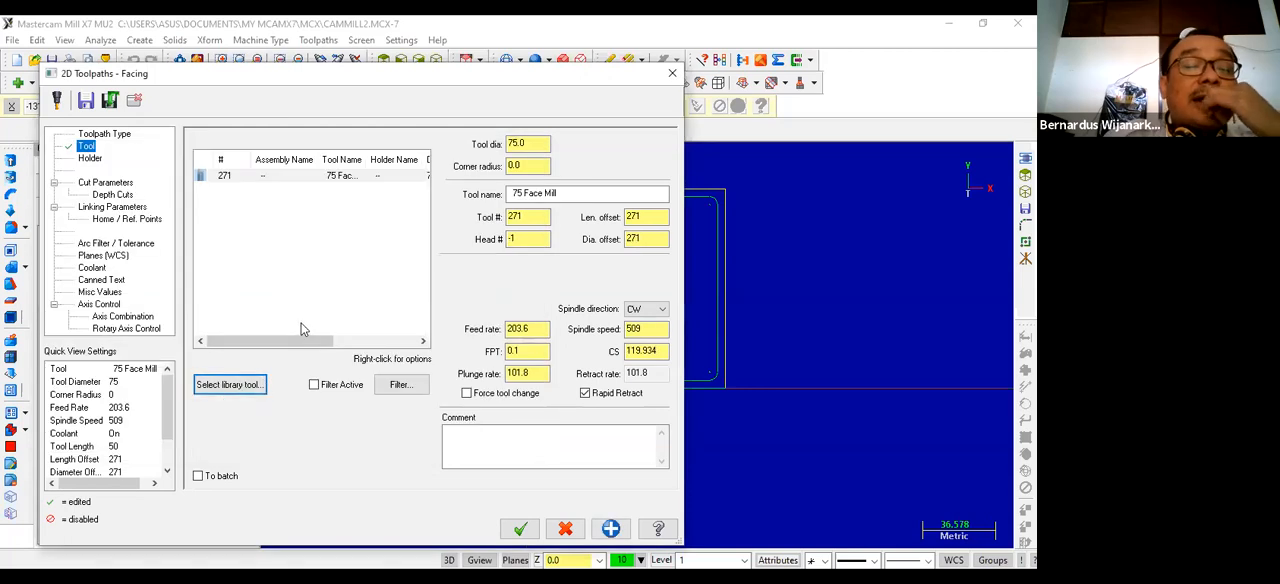
# Step: Add the 12 mm flat endmill from the tool library to the tool list
pyautogui.click(230, 384)
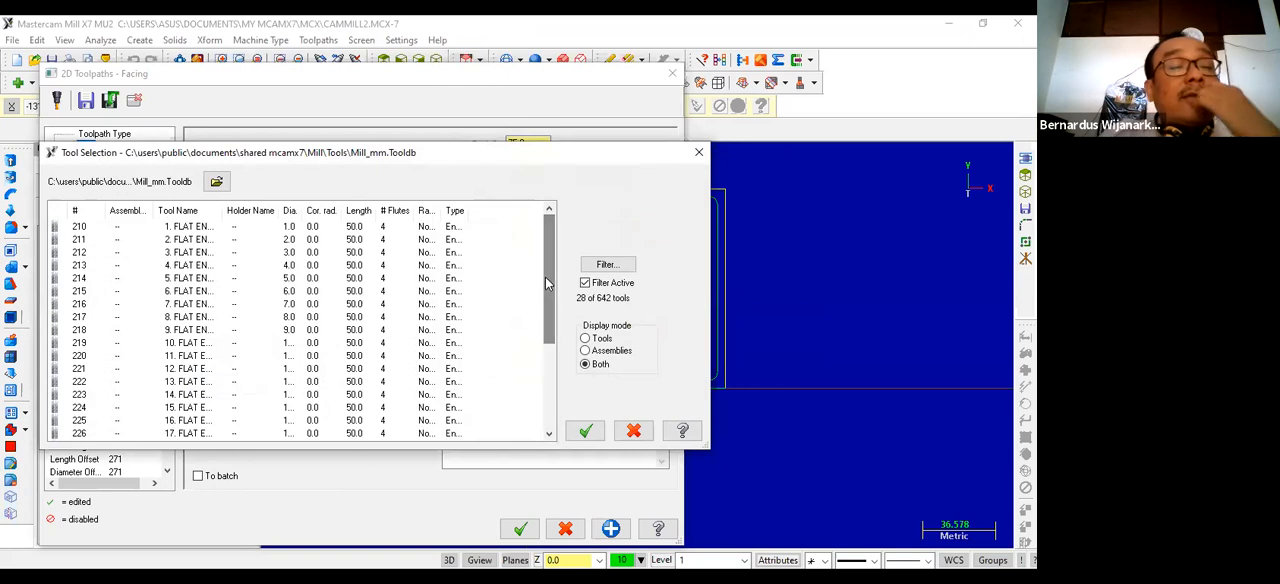
pyautogui.moveTo(548, 284); pyautogui.dragTo(535, 330)
pyautogui.moveTo(222, 211); pyautogui.dragTo(256, 212)
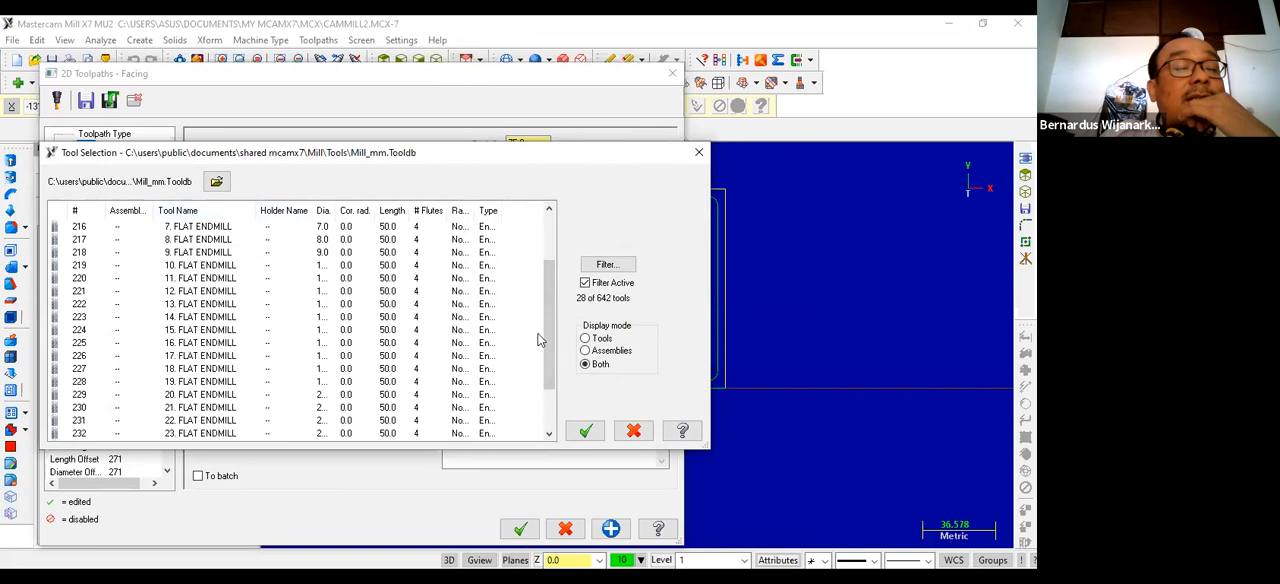
pyautogui.moveTo(548, 337); pyautogui.dragTo(546, 345)
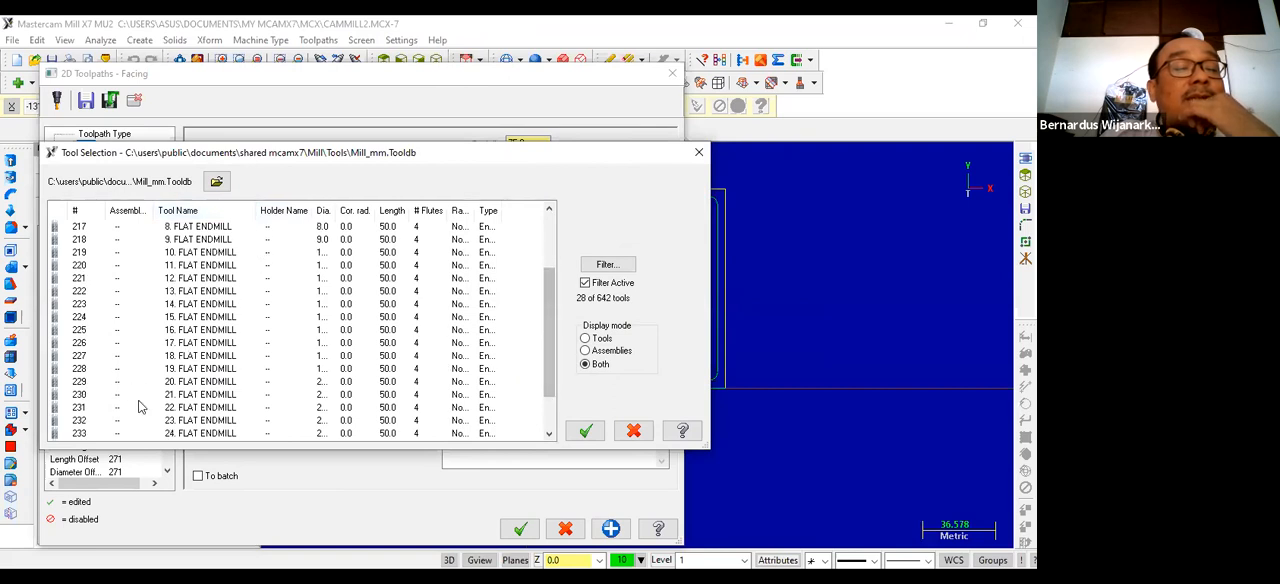
pyautogui.click(189, 280)
pyautogui.doubleClick(189, 283)
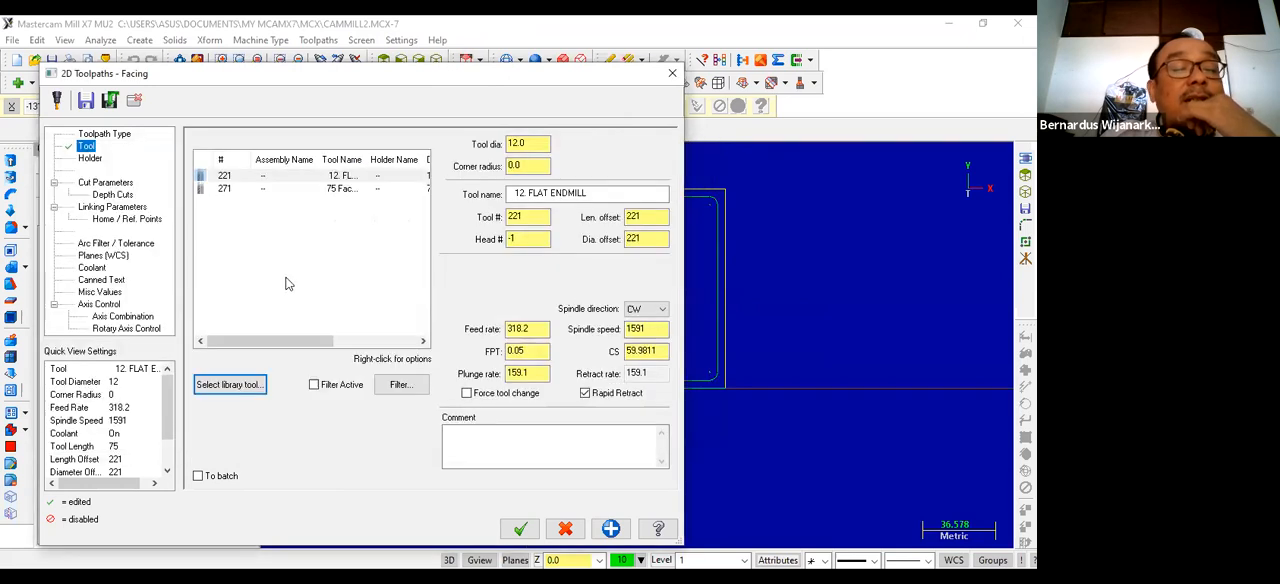
# Step: Make the 75 Face Mill the active facing tool and set its spindle speed to 1200
pyautogui.click(267, 190)
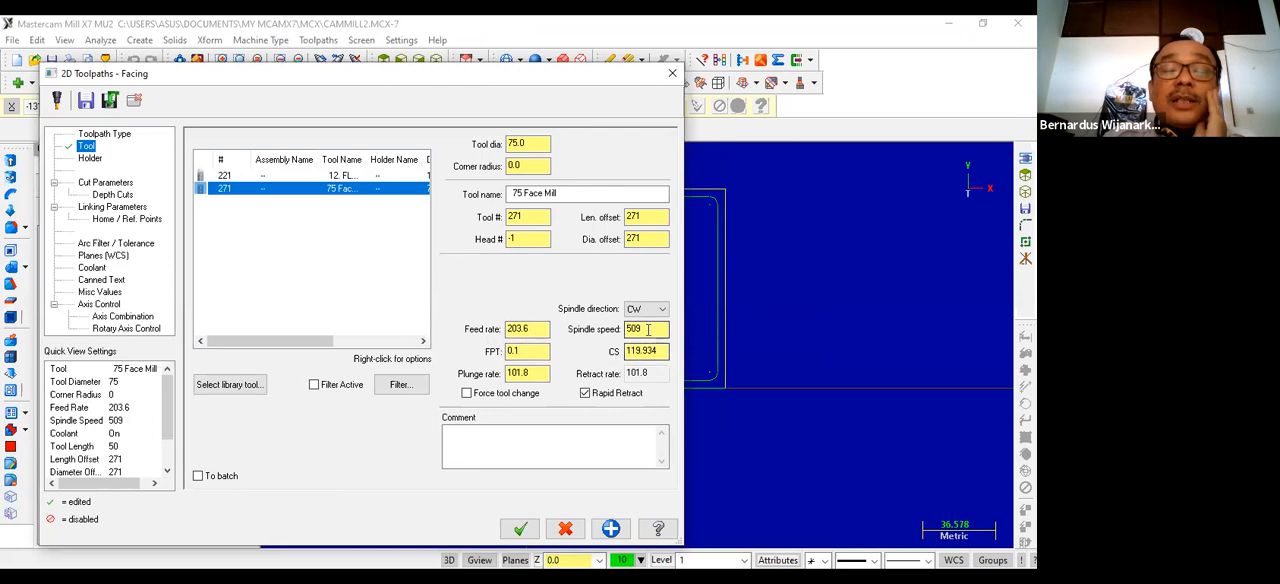
pyautogui.moveTo(644, 329); pyautogui.dragTo(595, 326)
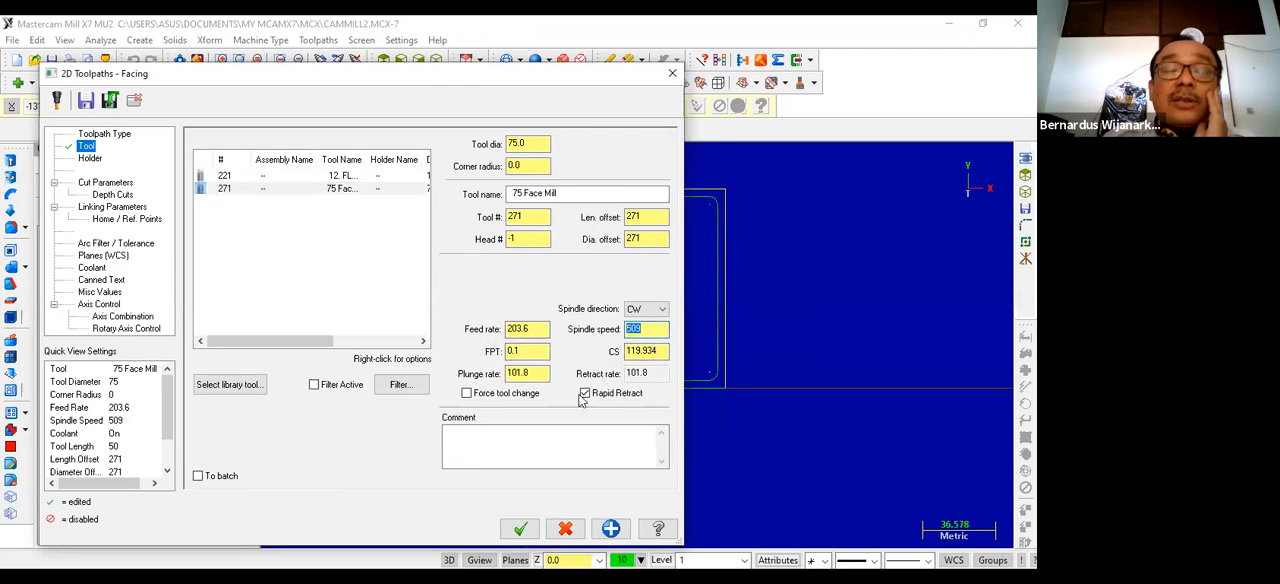
pyautogui.write('1200')
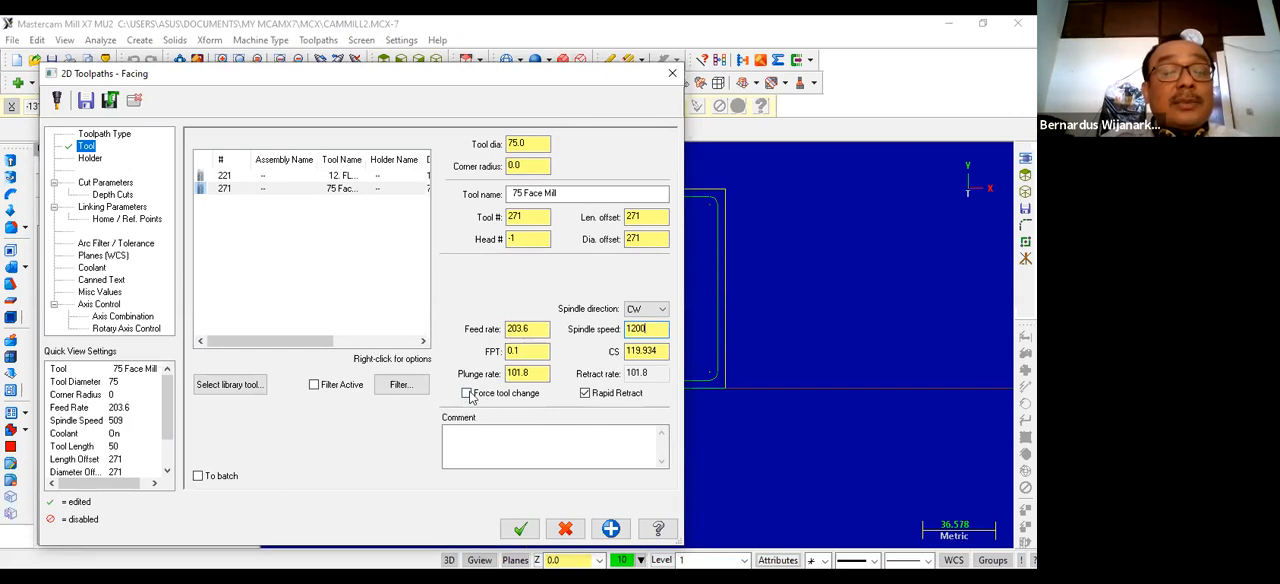
# Step: Set the facing style to Zigzag and the stock to leave on floors to 0
pyautogui.click(85, 184)
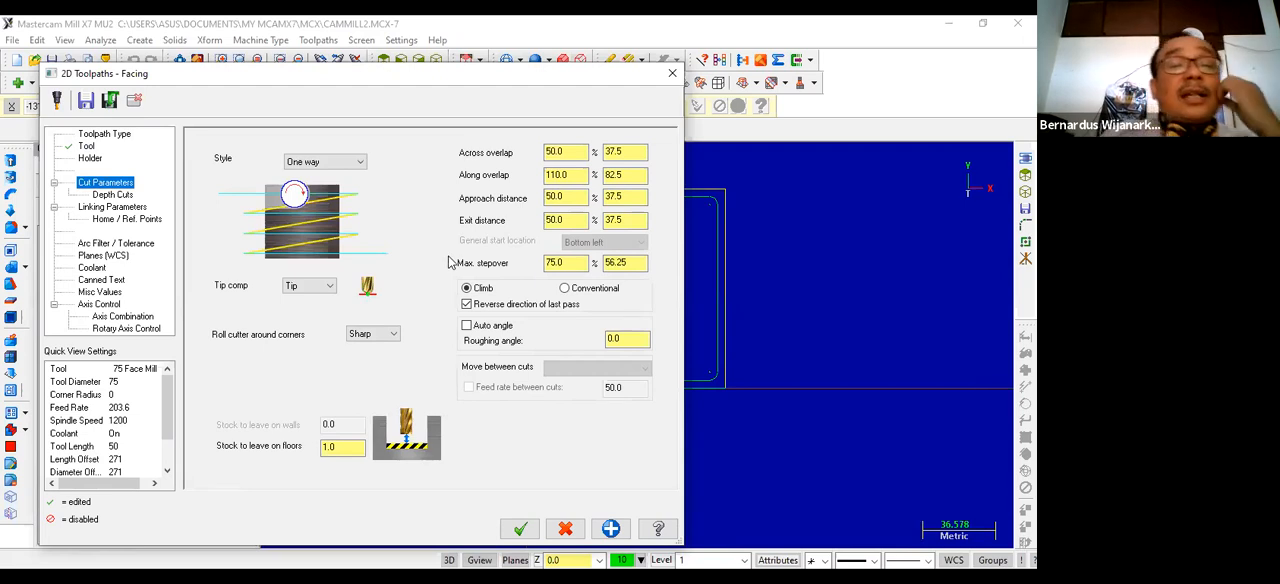
pyautogui.click(337, 163)
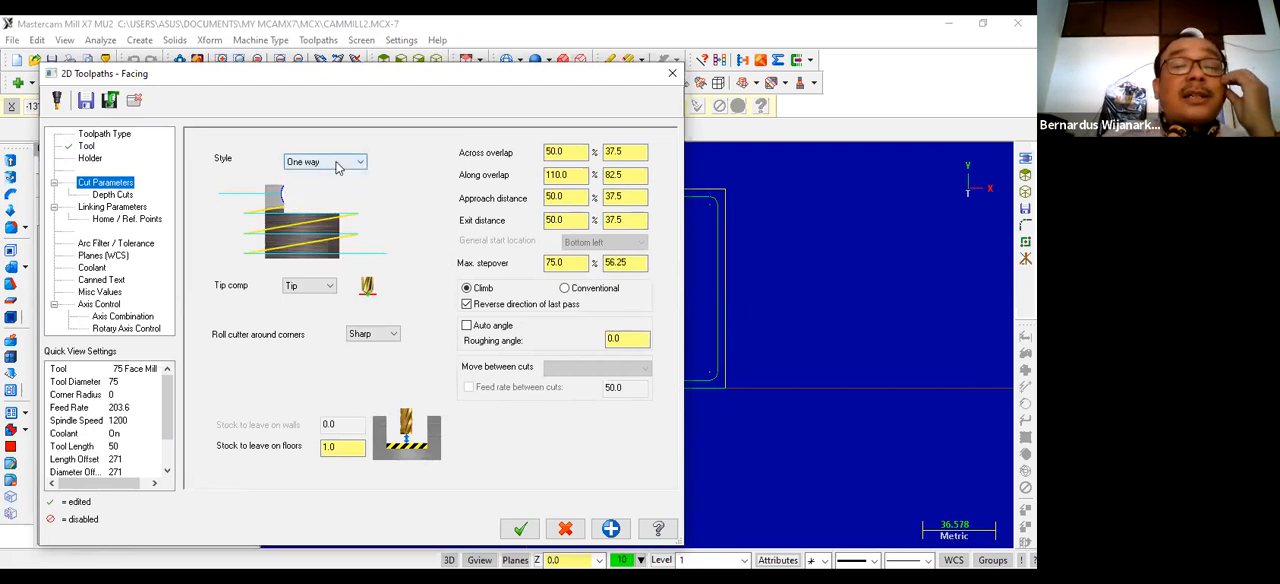
pyautogui.click(334, 184)
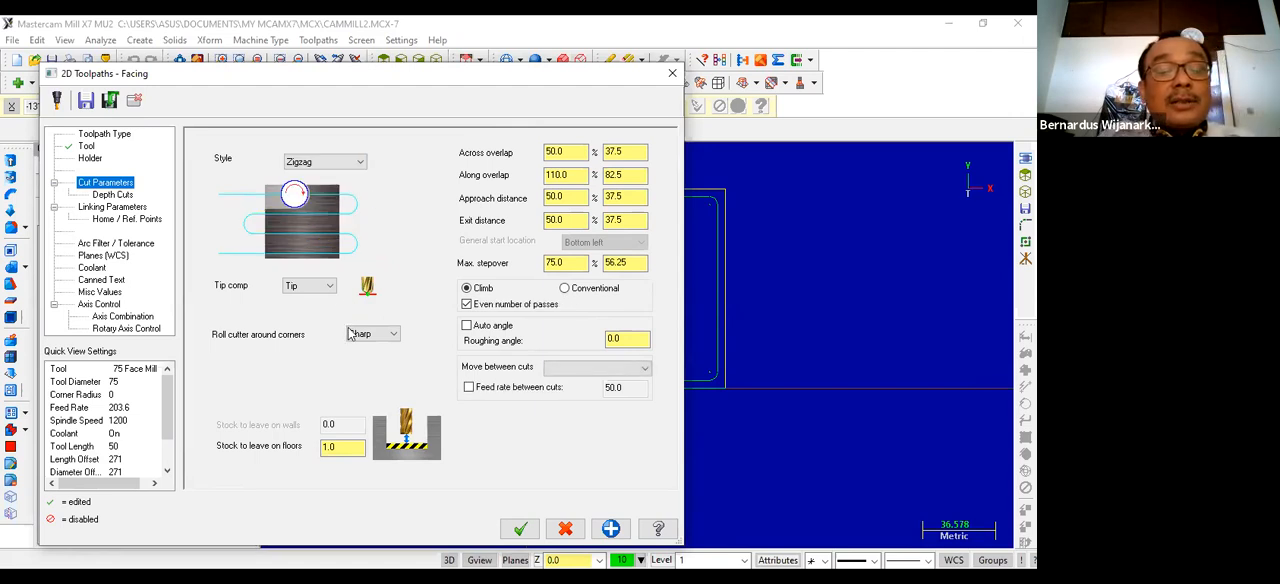
pyautogui.moveTo(340, 448); pyautogui.dragTo(303, 456)
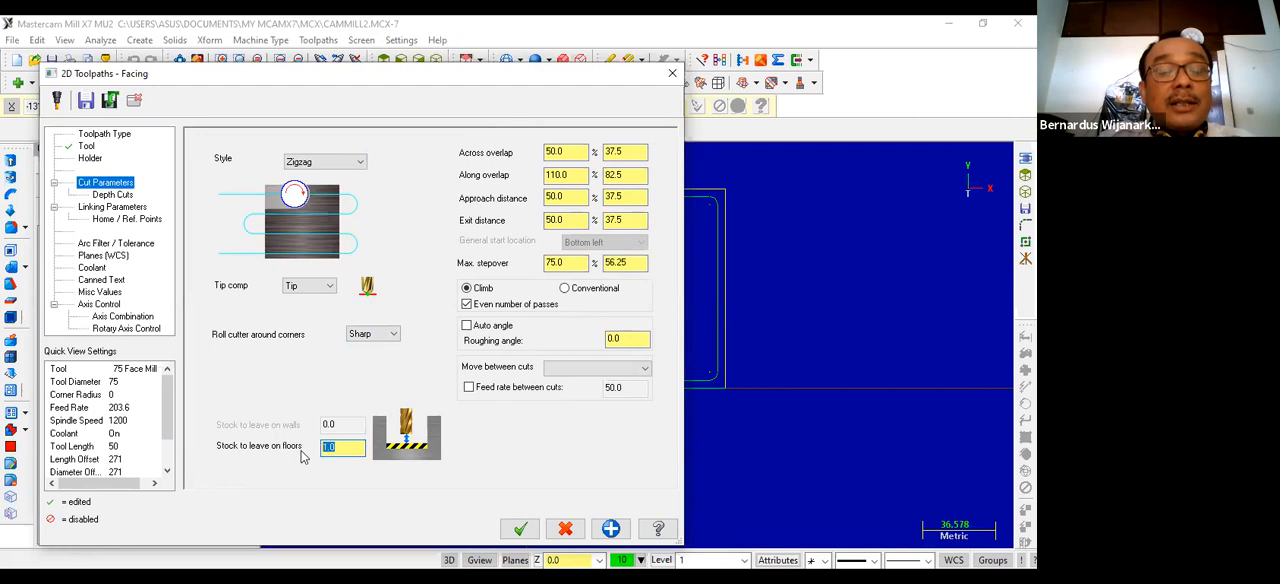
pyautogui.write('0')
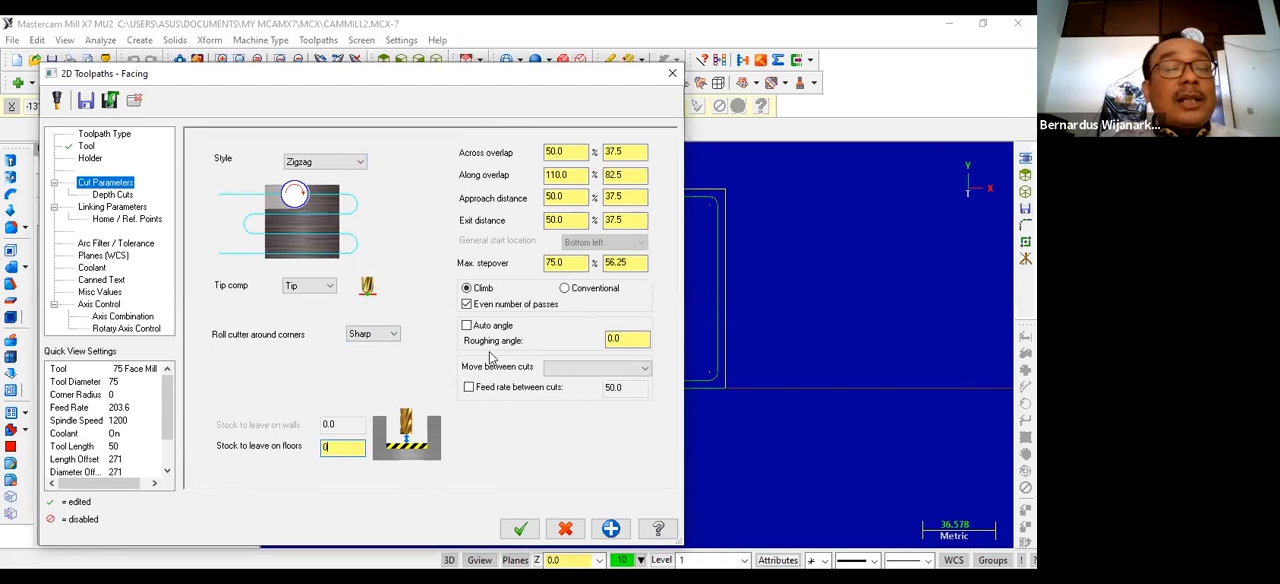
# Step: Turn off depth cuts and make the facing toolpath's retract, feed plane and depth values absolute
pyautogui.click(109, 196)
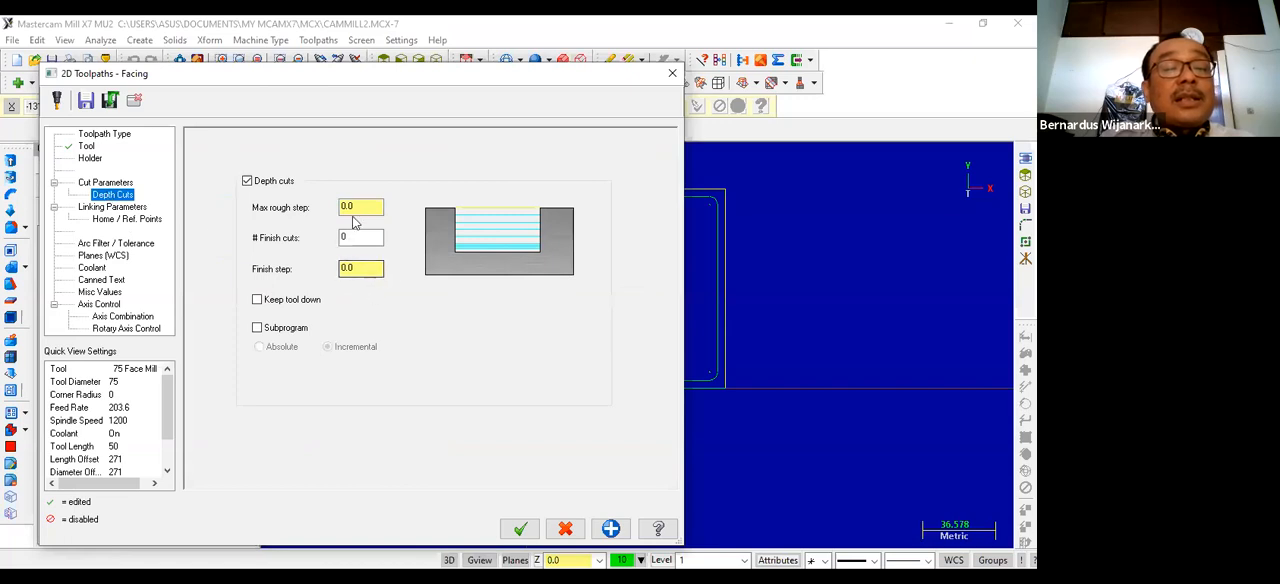
pyautogui.click(247, 181)
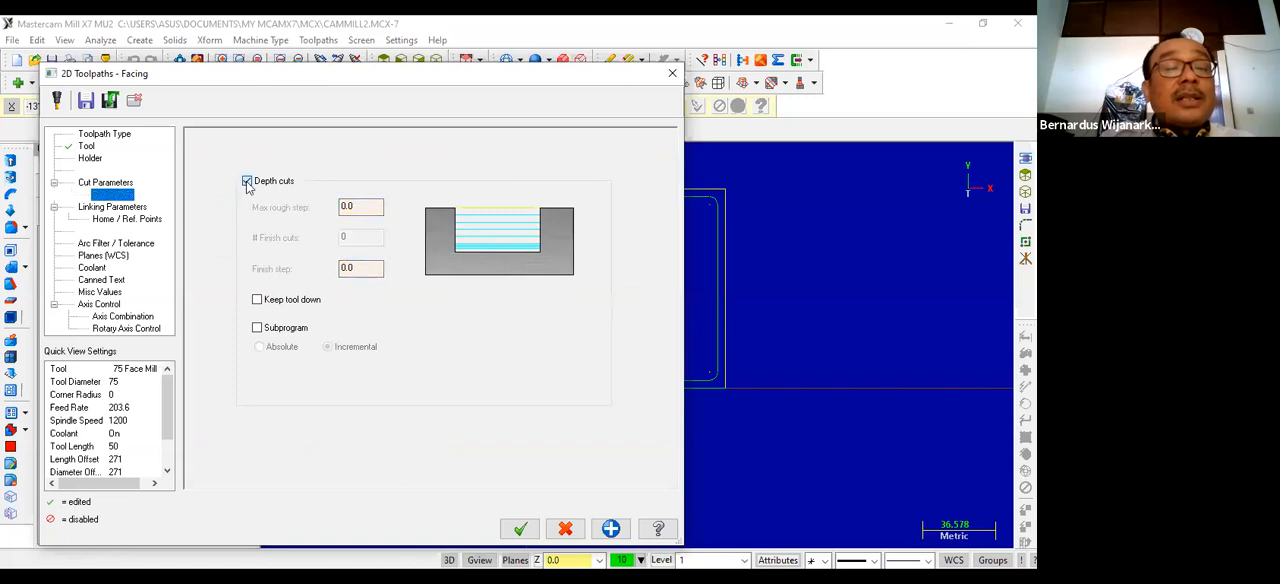
pyautogui.click(112, 207)
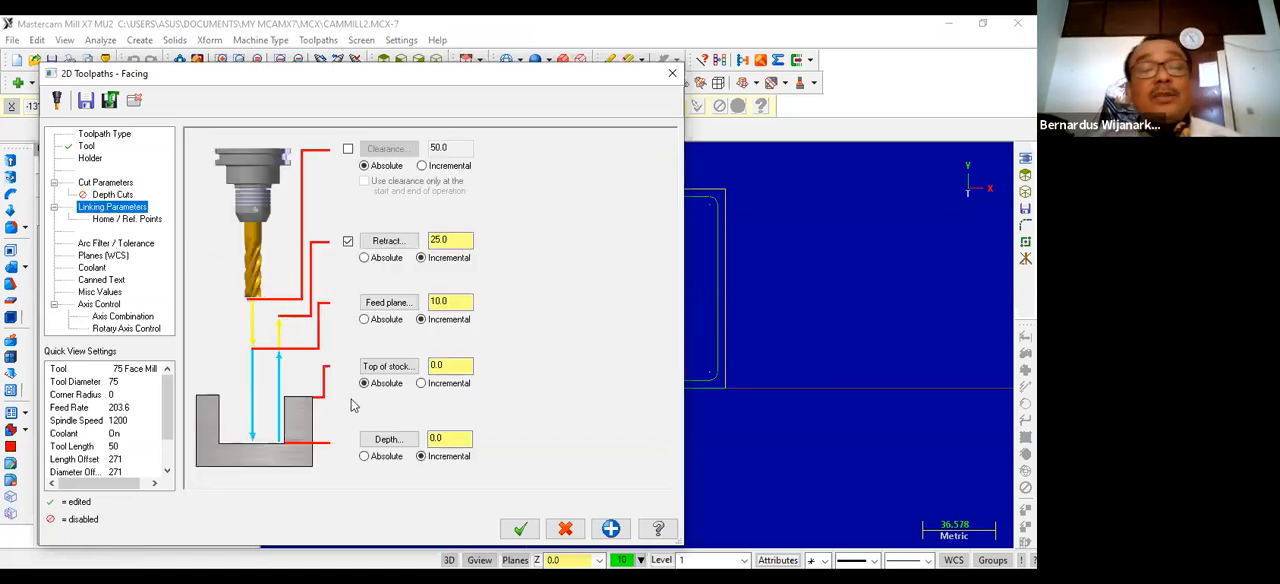
pyautogui.click(365, 258)
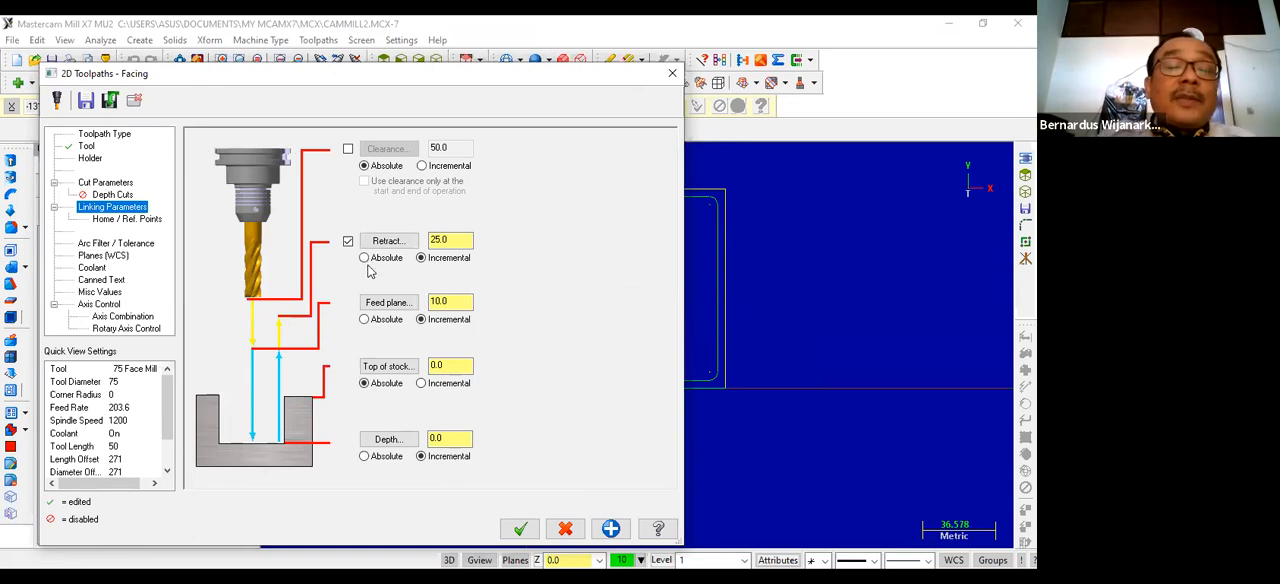
pyautogui.click(364, 319)
pyautogui.click(364, 456)
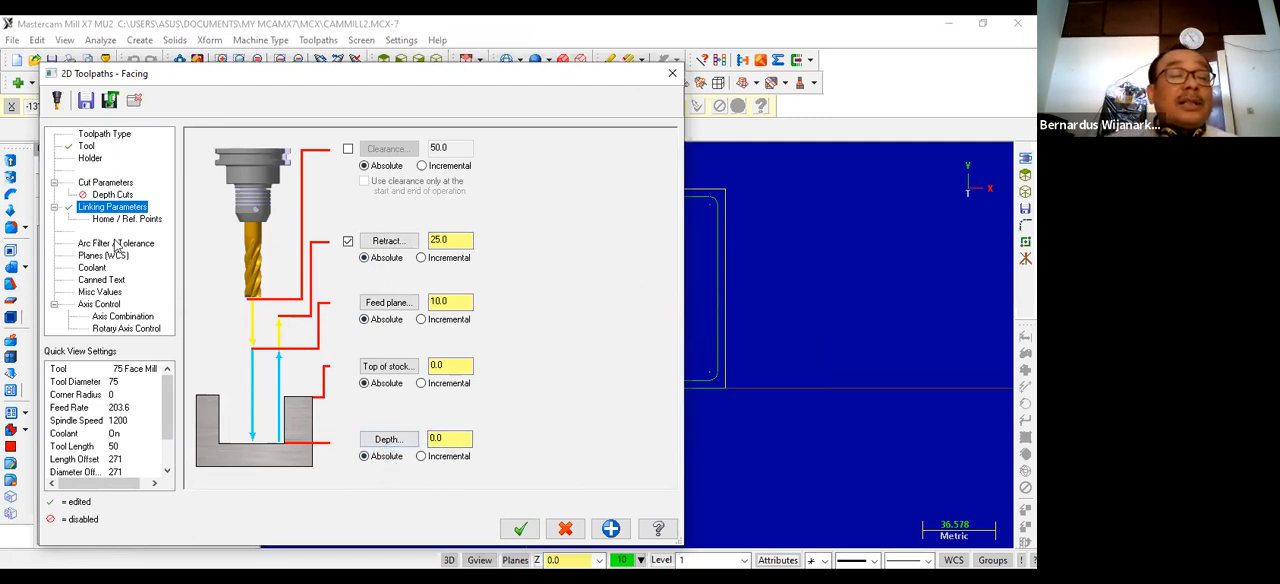
# Step: Turn flood coolant on for the facing toolpath and accept the operation
pyautogui.click(92, 268)
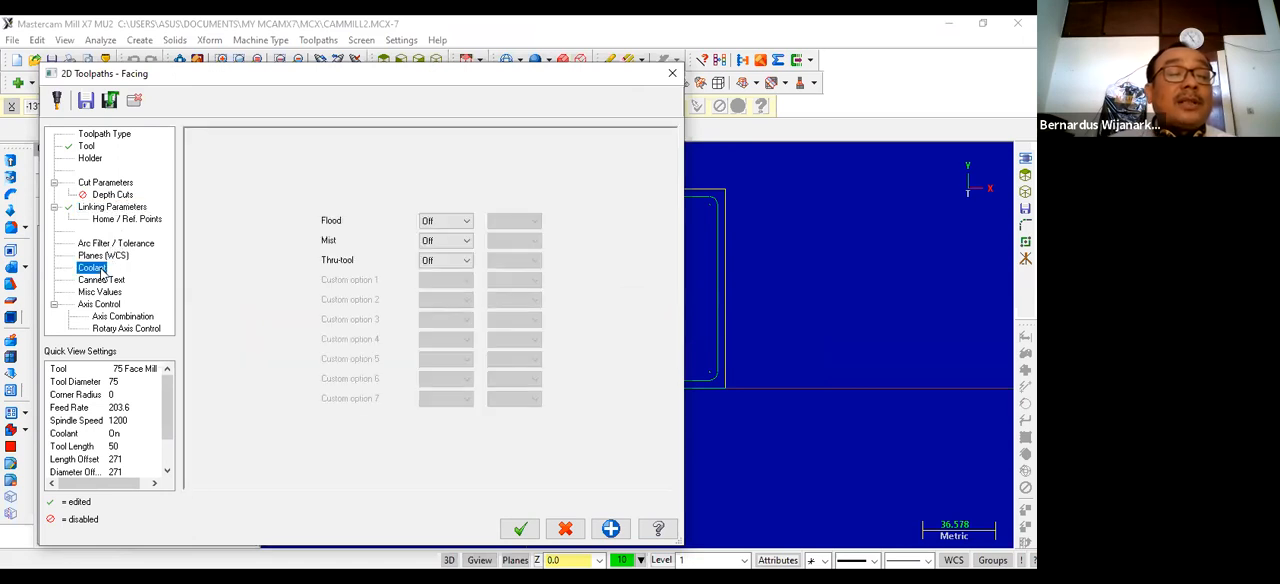
pyautogui.click(453, 224)
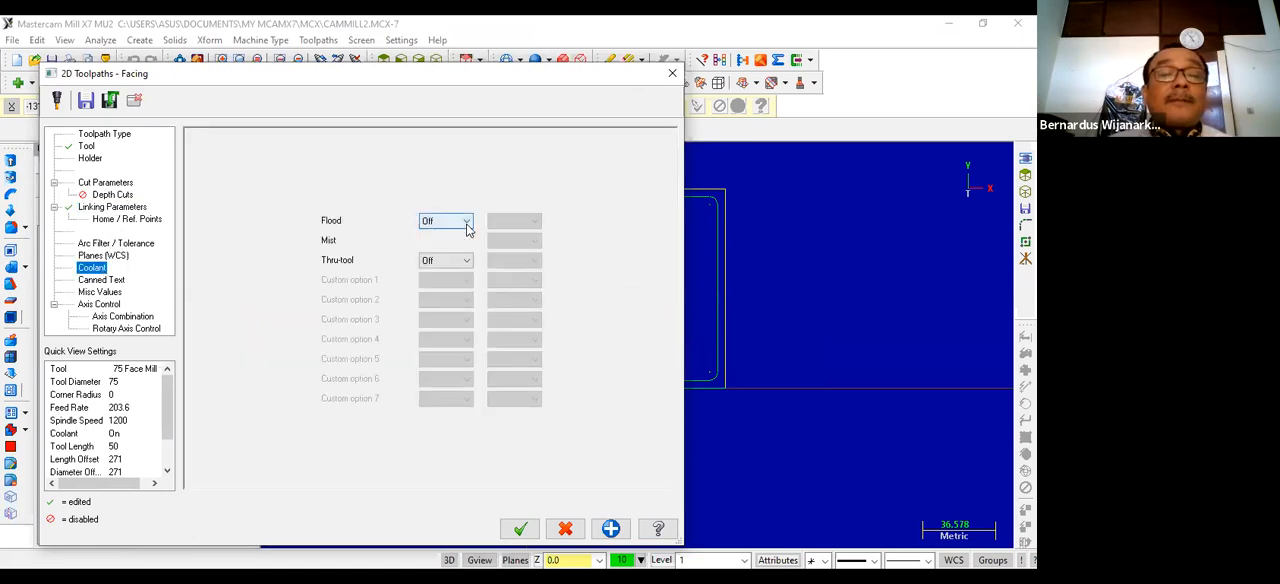
pyautogui.click(431, 244)
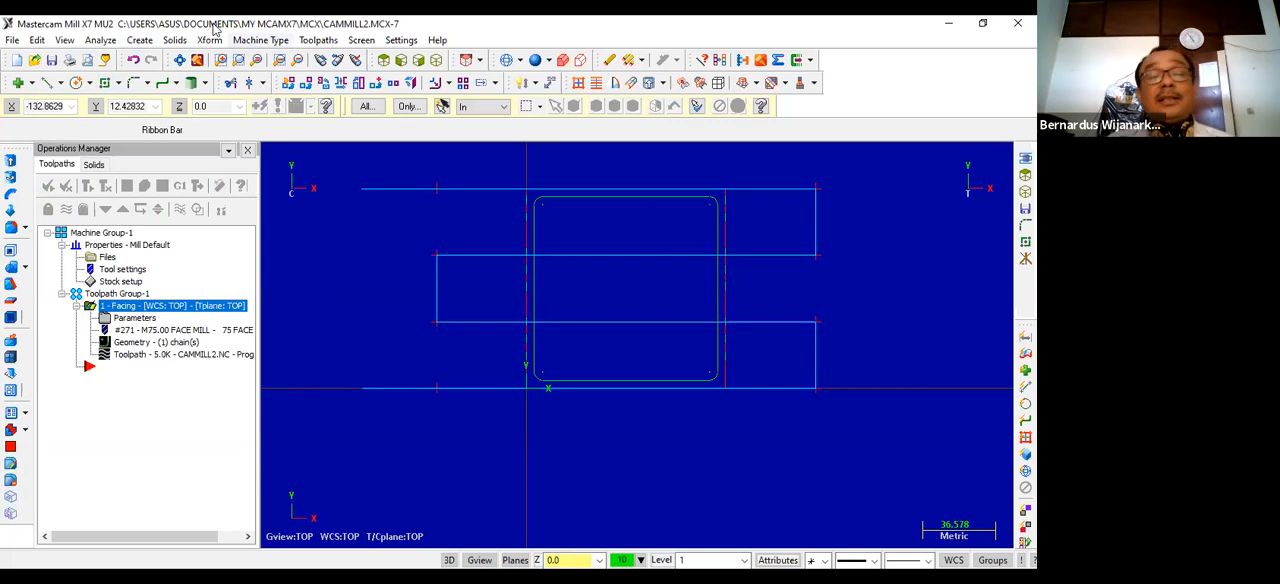
# Step: Create a contour toolpath along the rounded 92 mm square and assign the 12 mm flat endmill to it
pyautogui.click(308, 42)
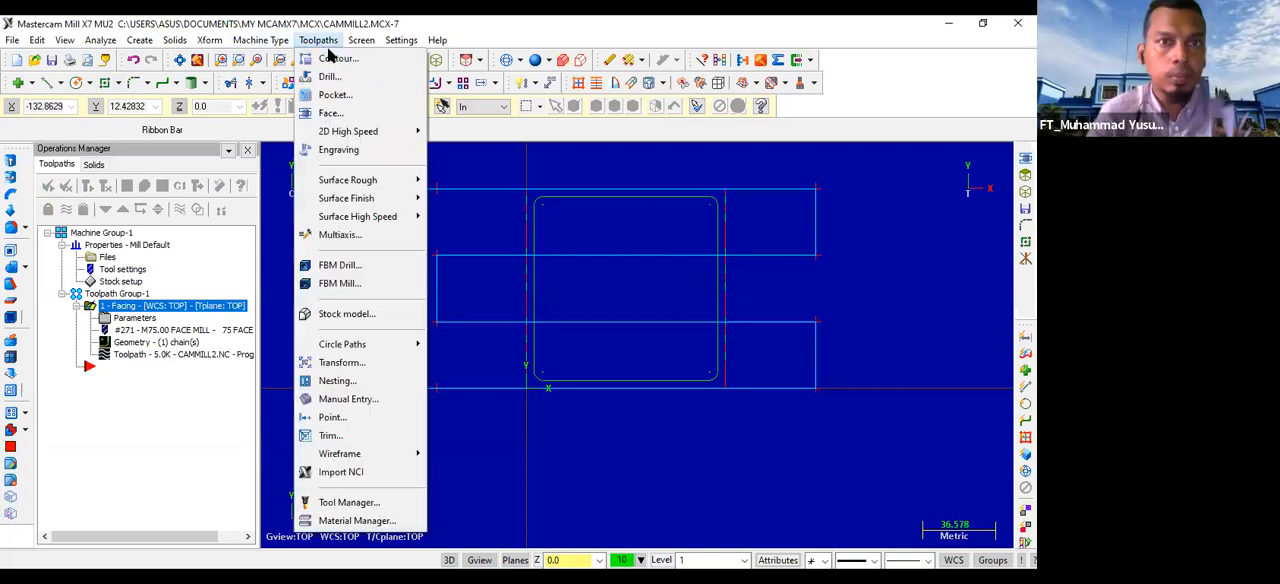
pyautogui.click(336, 56)
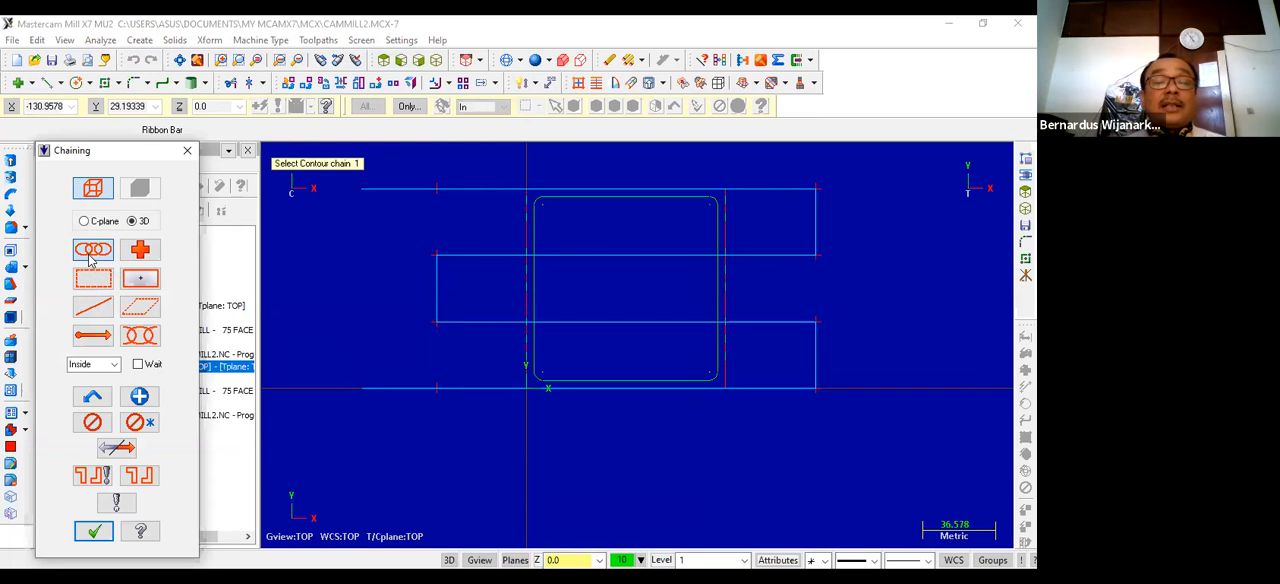
pyautogui.click(535, 325)
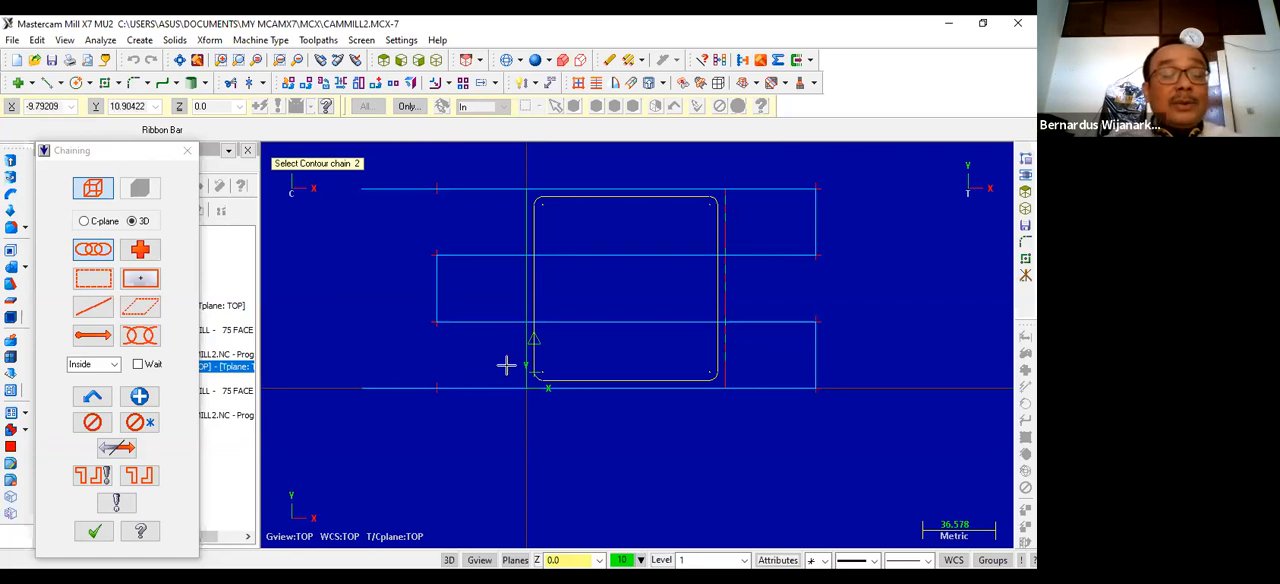
pyautogui.click(95, 533)
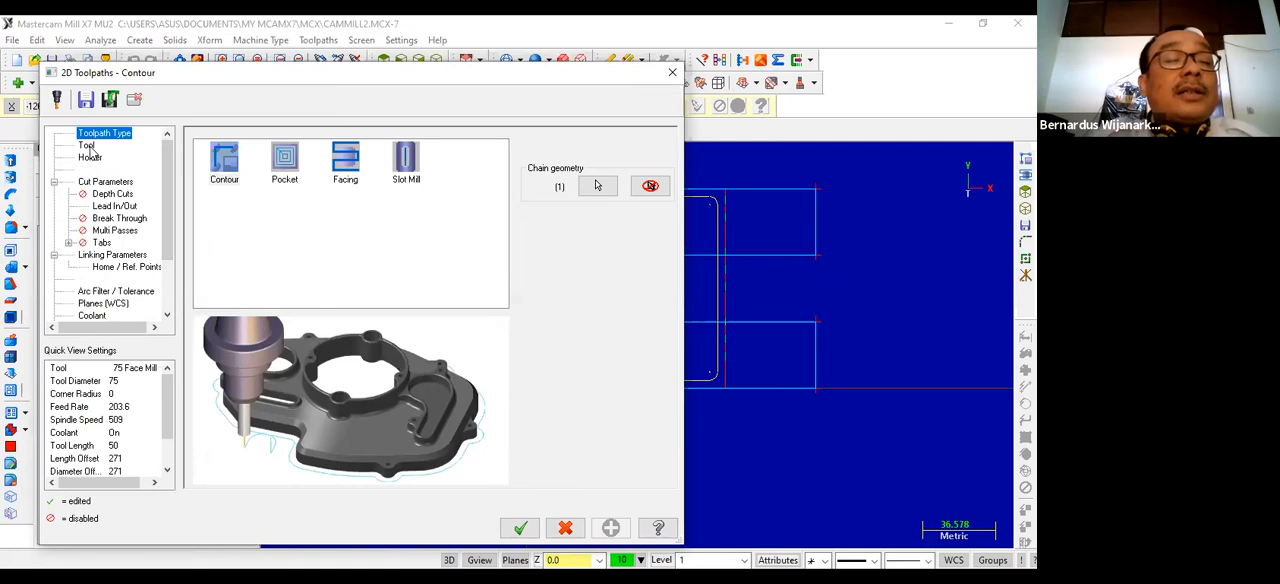
pyautogui.press('Down')
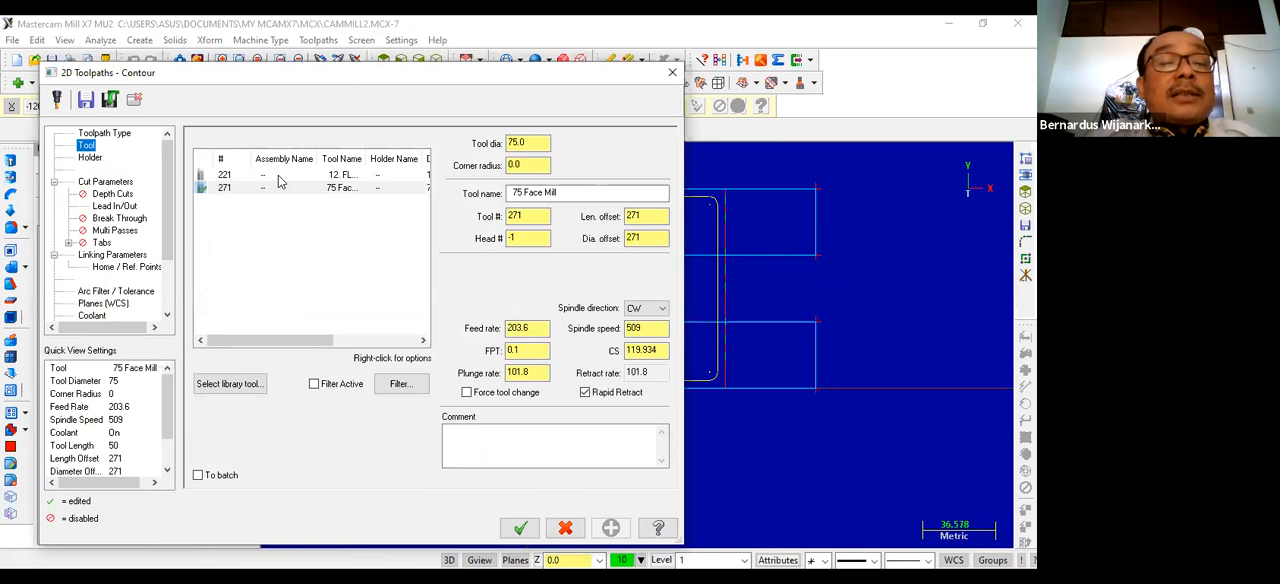
pyautogui.click(281, 176)
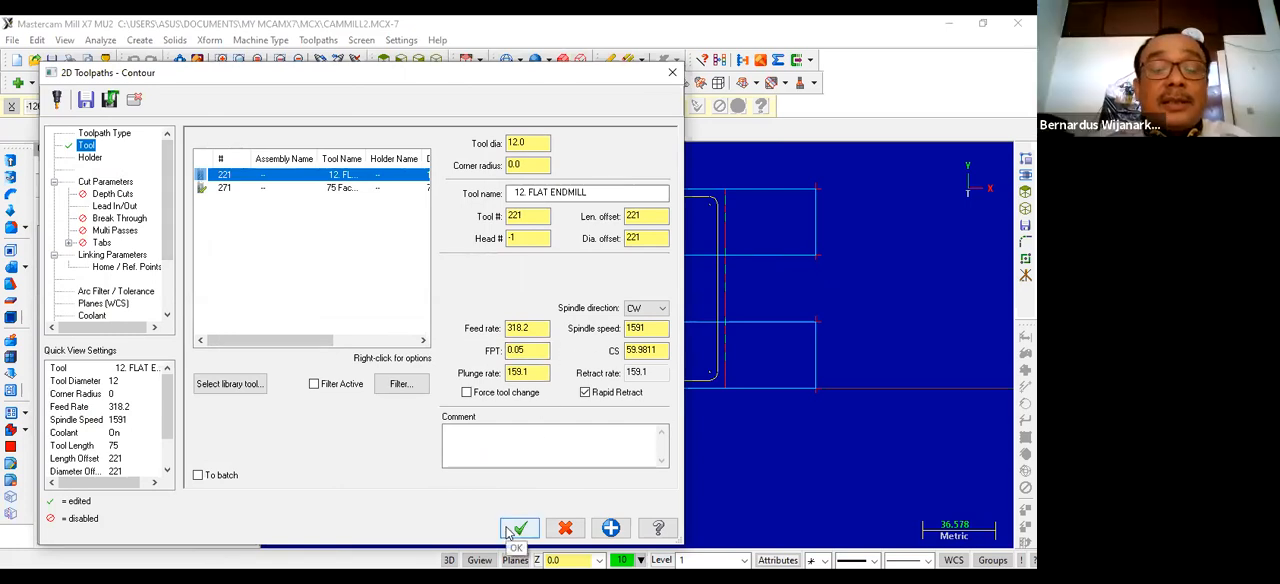
# Step: Make the contour's retract, feed plane and depth values absolute and set the depth to -1.5
pyautogui.click(110, 183)
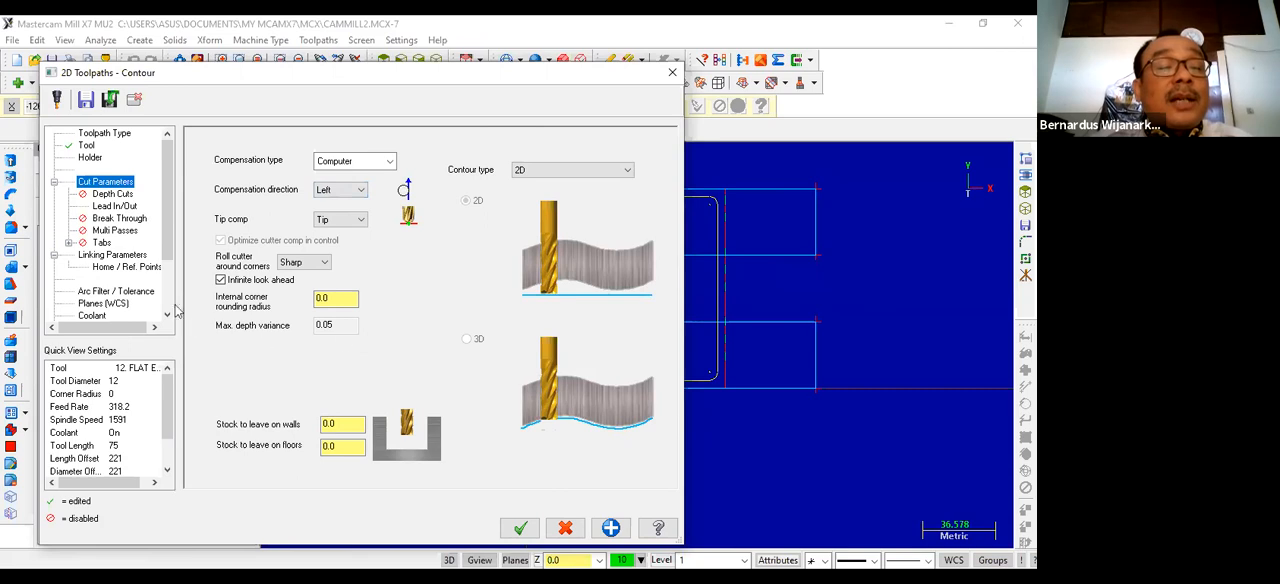
pyautogui.click(126, 195)
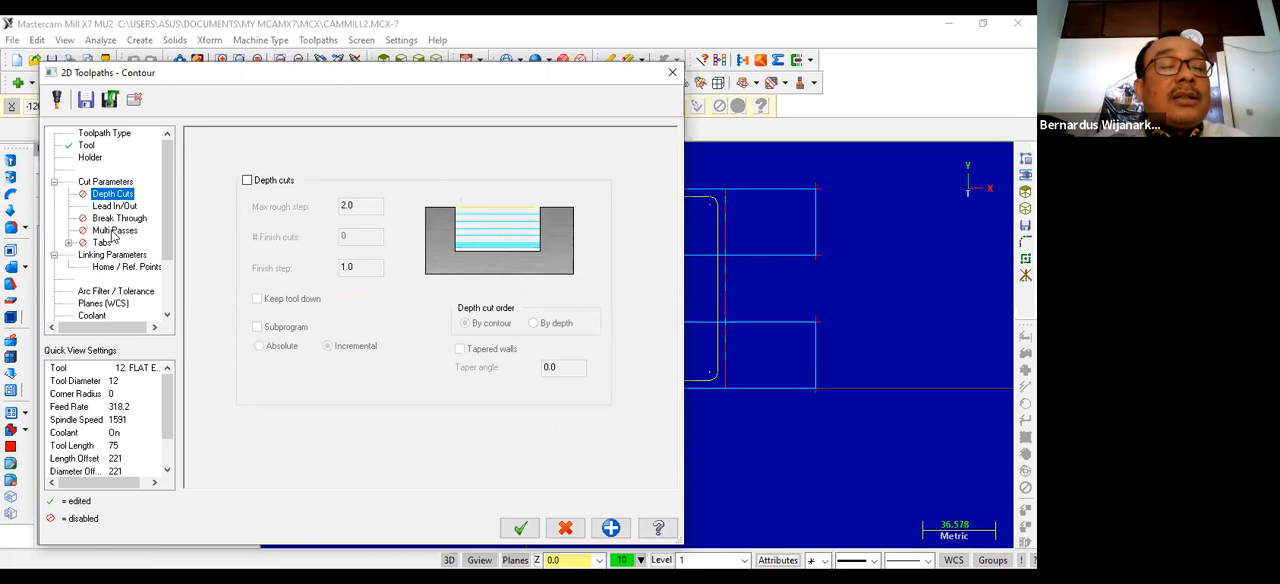
pyautogui.click(115, 206)
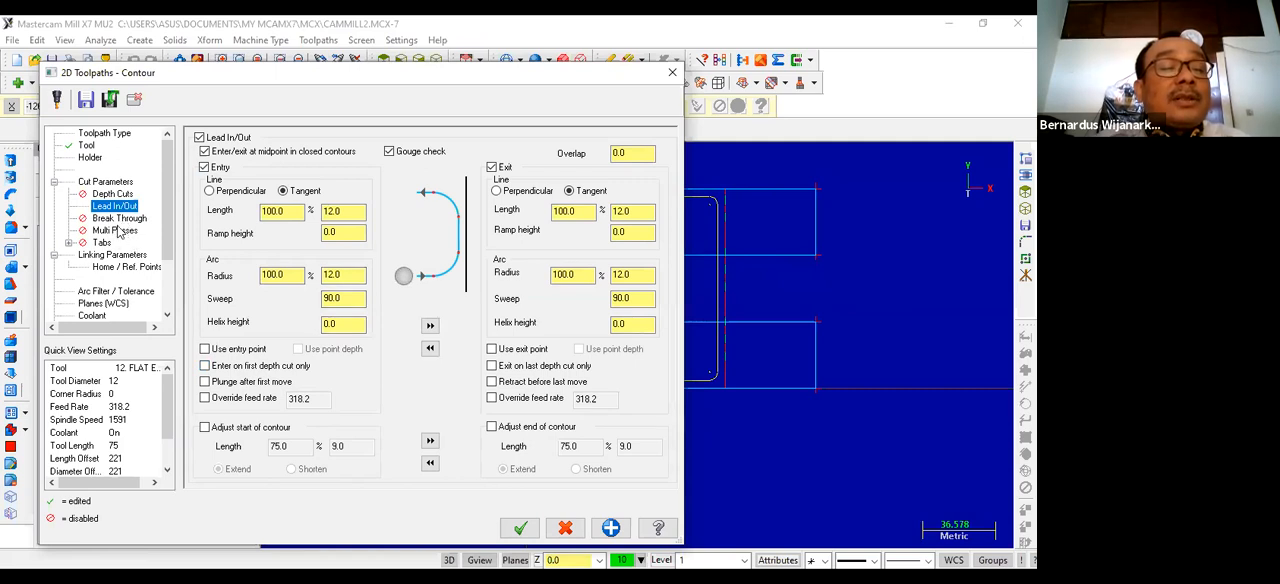
pyautogui.click(118, 255)
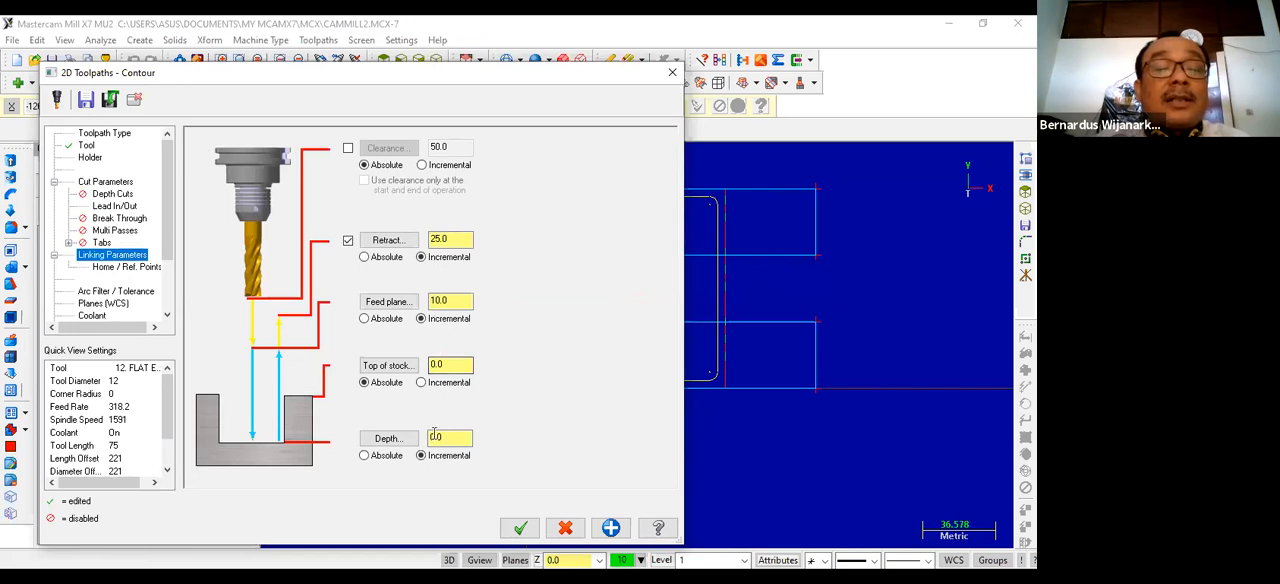
pyautogui.click(364, 257)
pyautogui.click(364, 318)
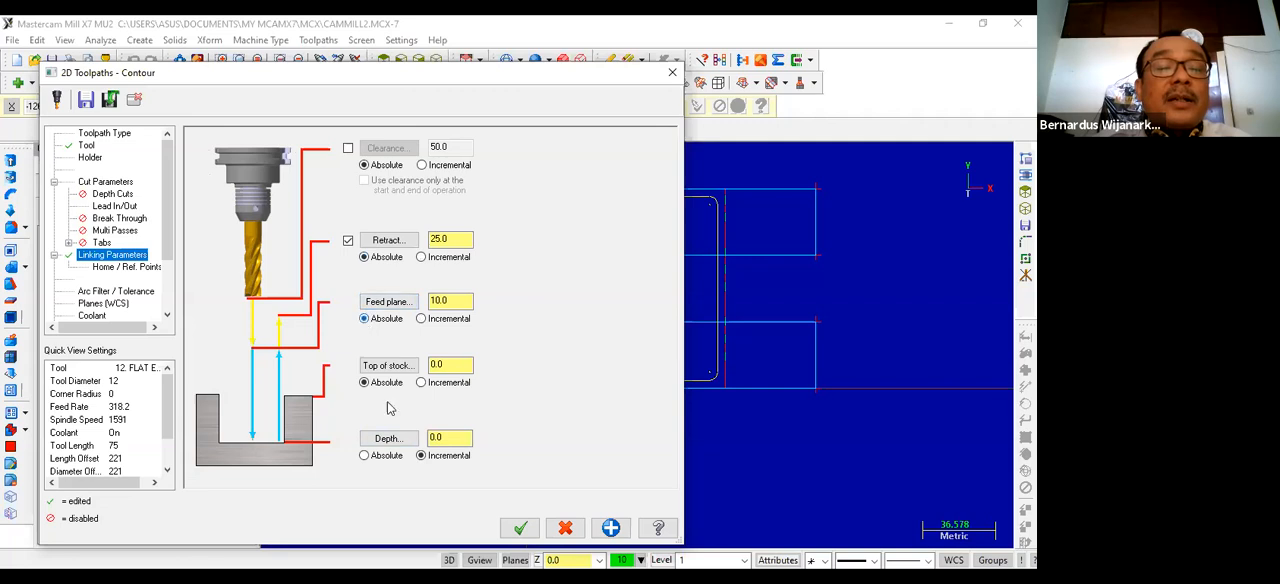
pyautogui.click(364, 455)
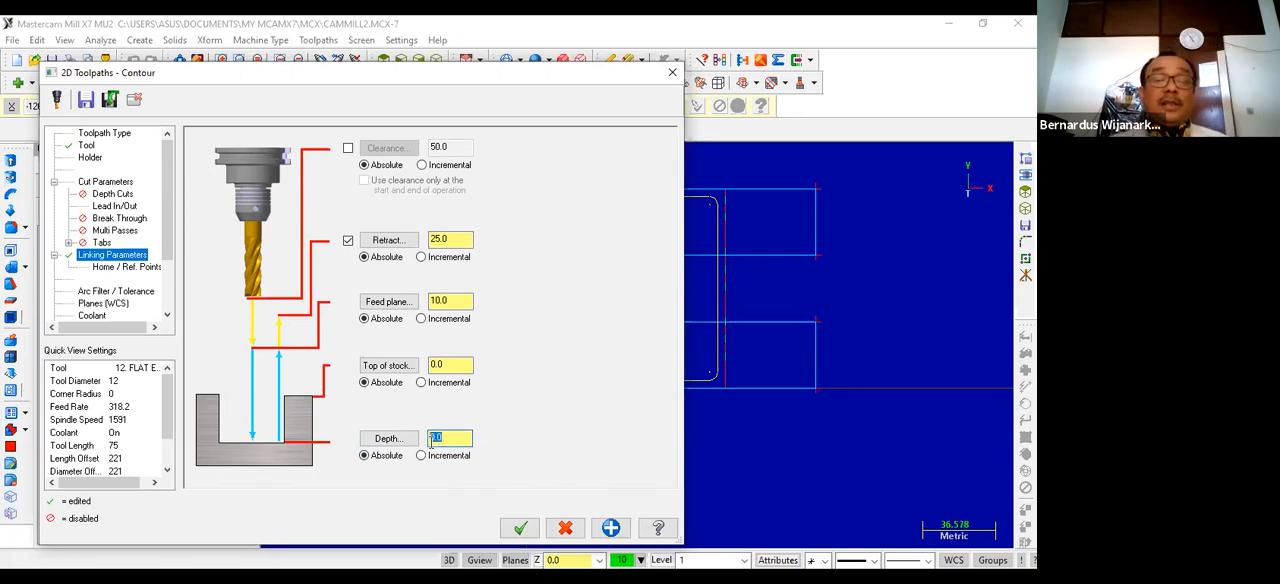
pyautogui.write('-')
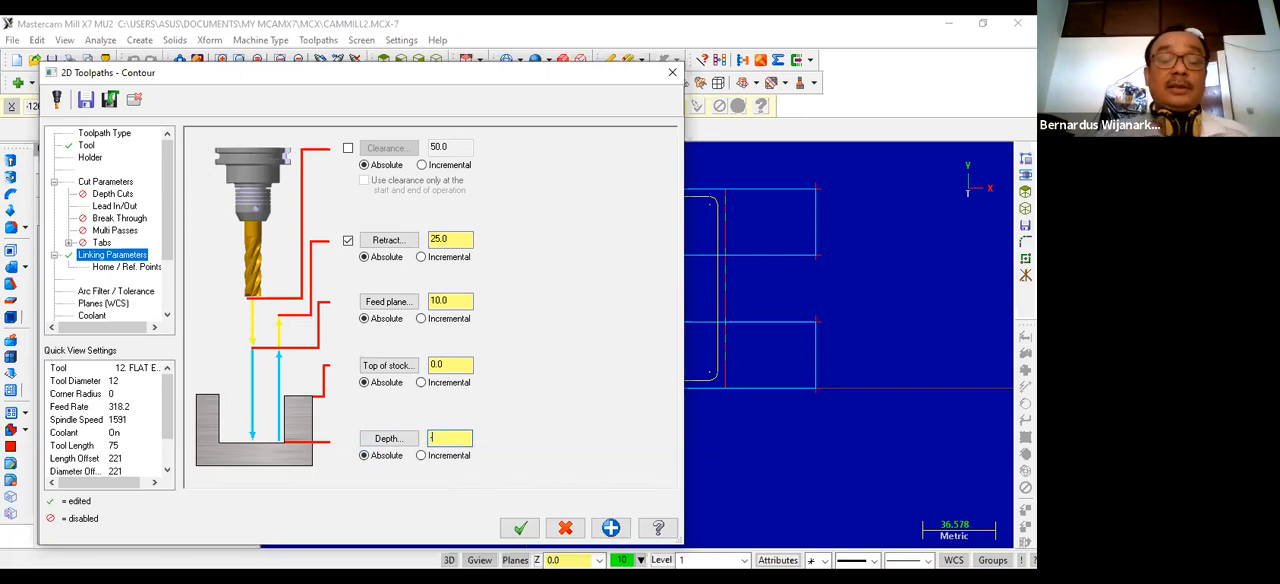
pyautogui.write('1.5')
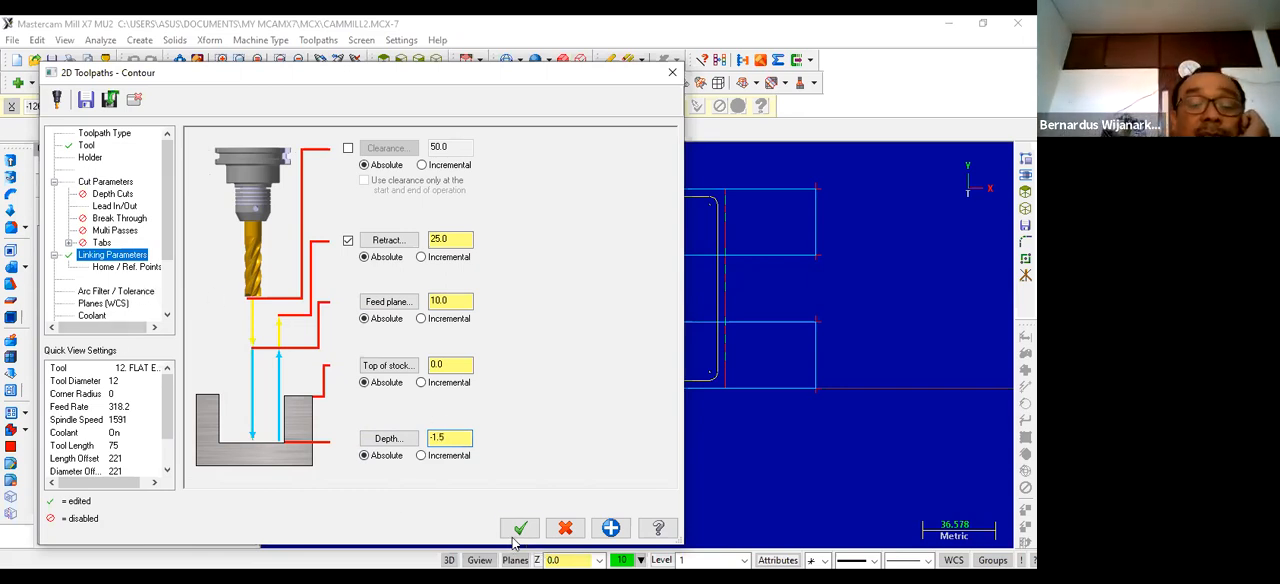
# Step: Turn flood coolant on for the contour toolpath and accept the operation
pyautogui.click(96, 317)
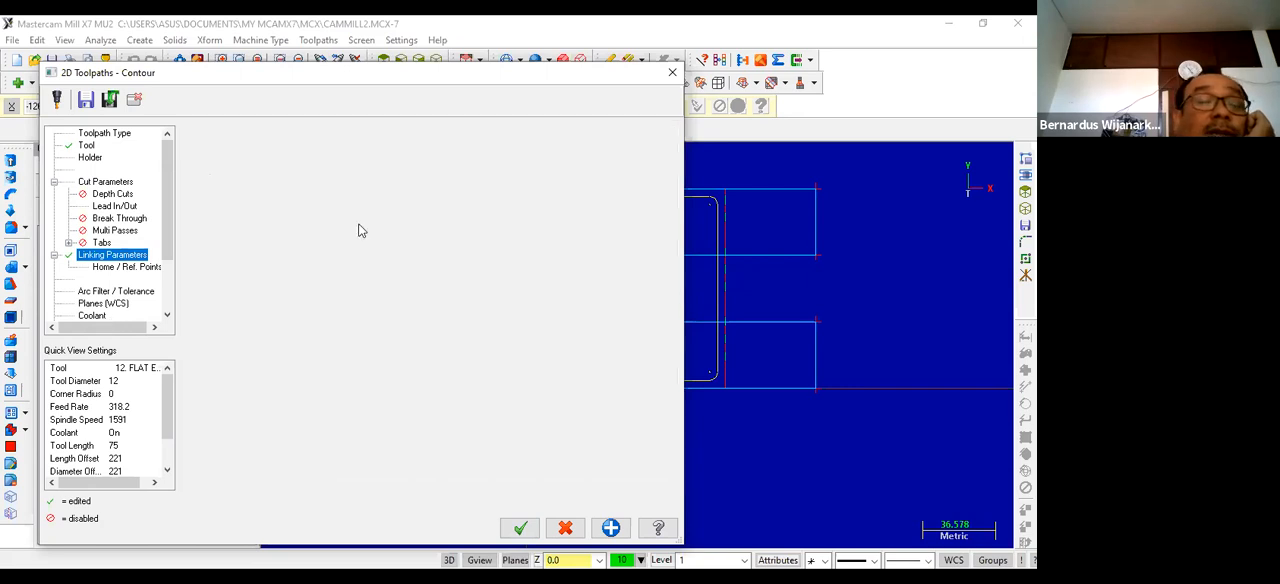
pyautogui.click(449, 220)
pyautogui.click(430, 246)
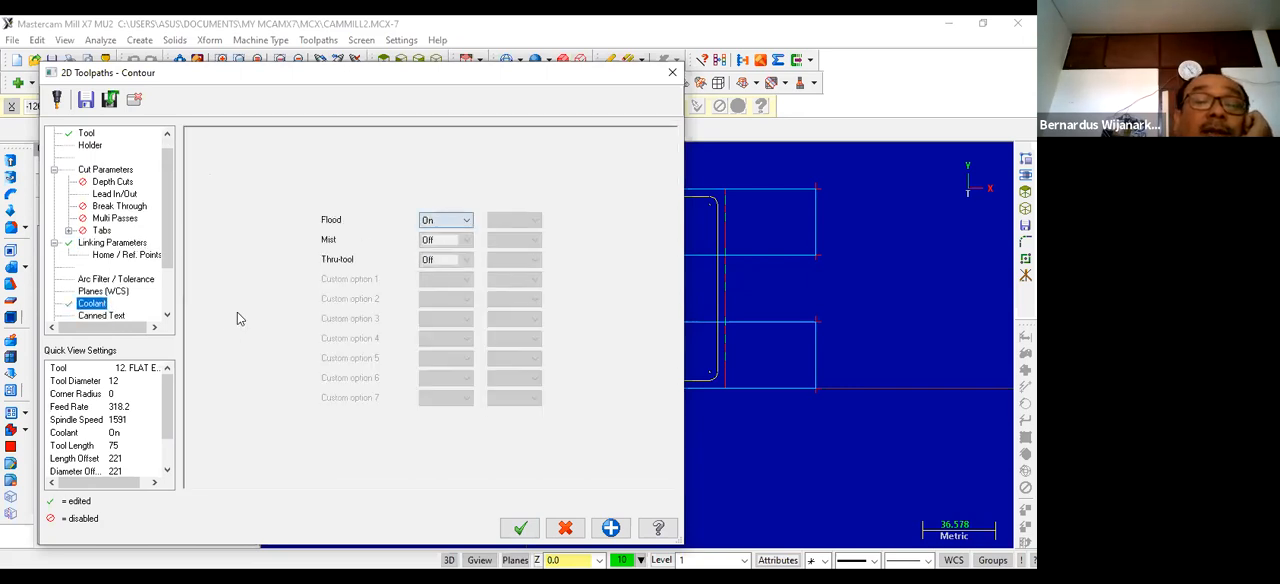
pyautogui.click(512, 530)
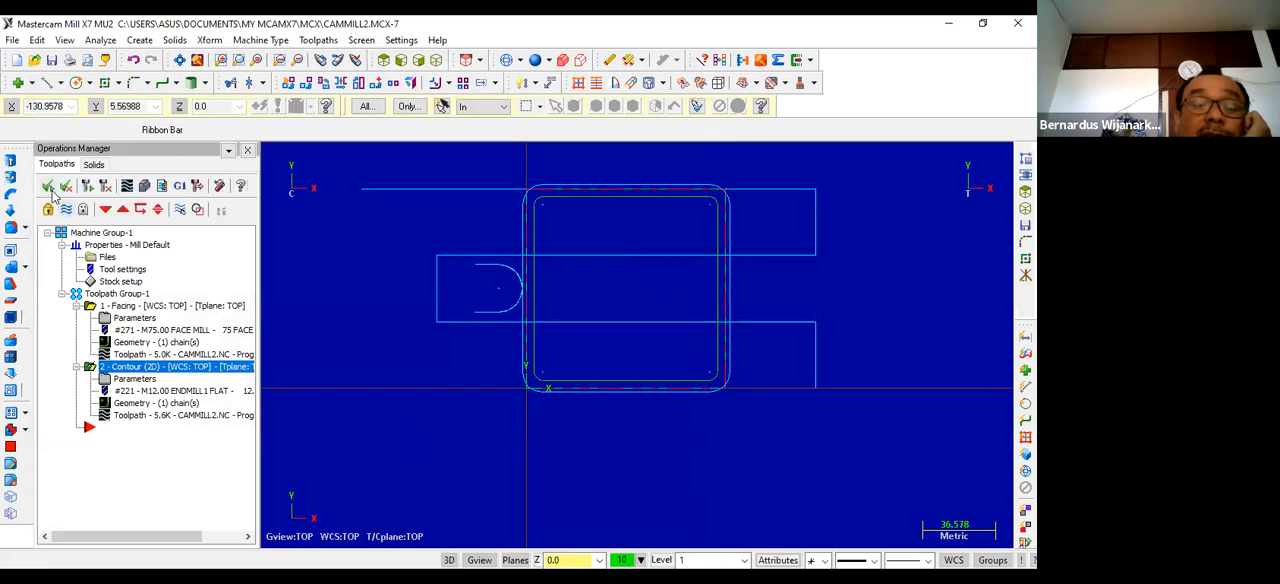
# Step: Regenerate both the facing and contour operations and play their backplot
pyautogui.click(50, 190)
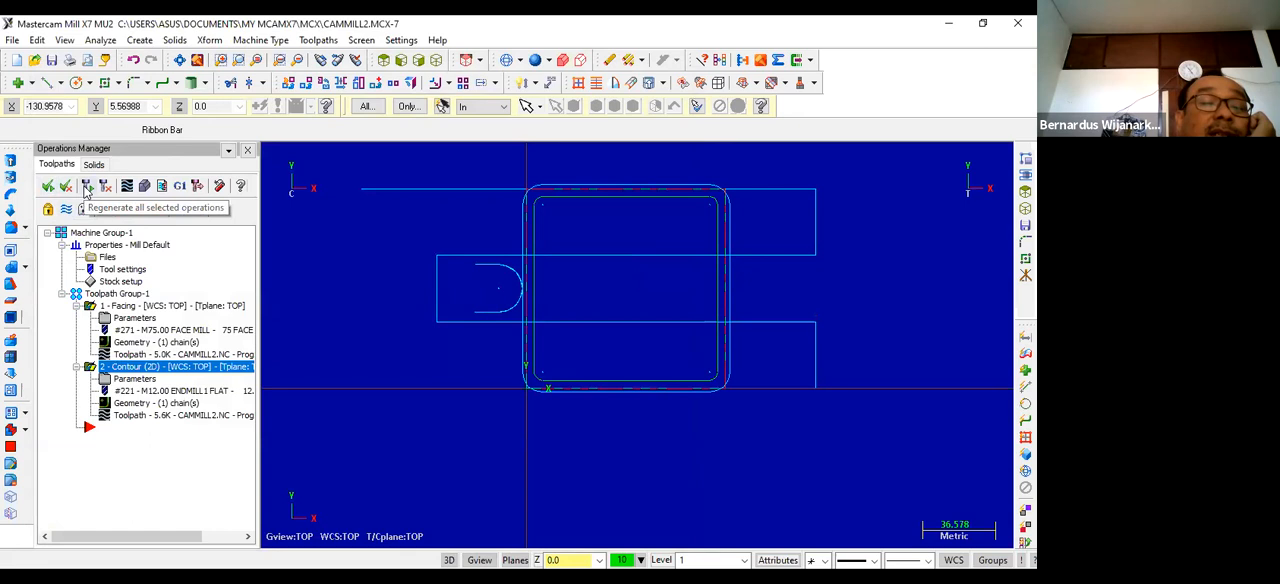
pyautogui.click(87, 190)
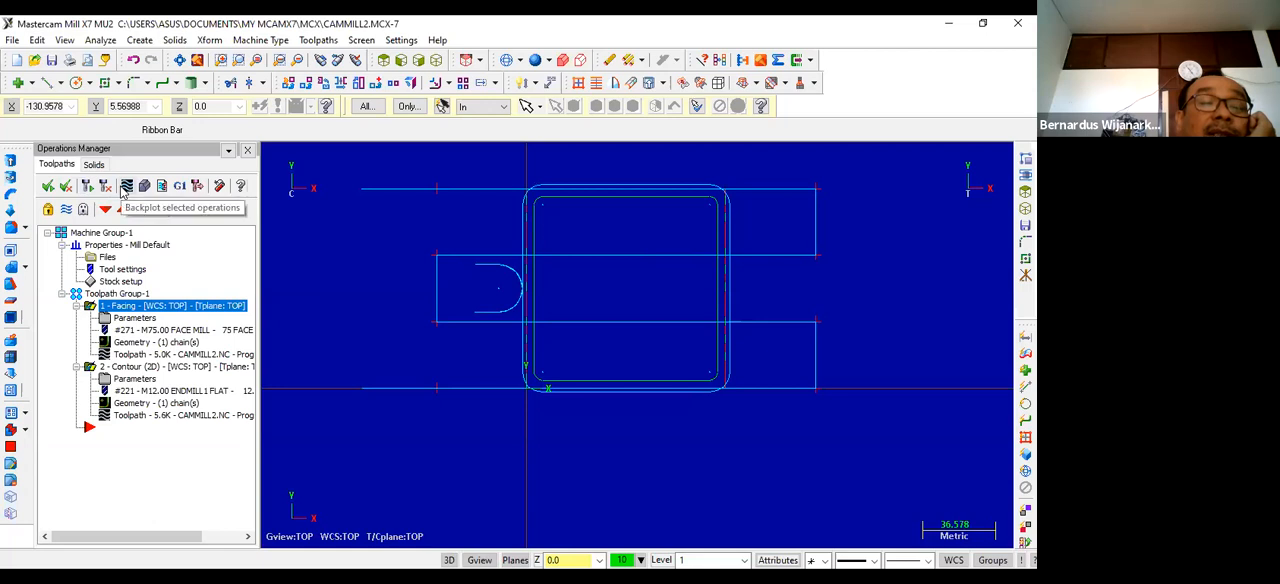
pyautogui.click(126, 192)
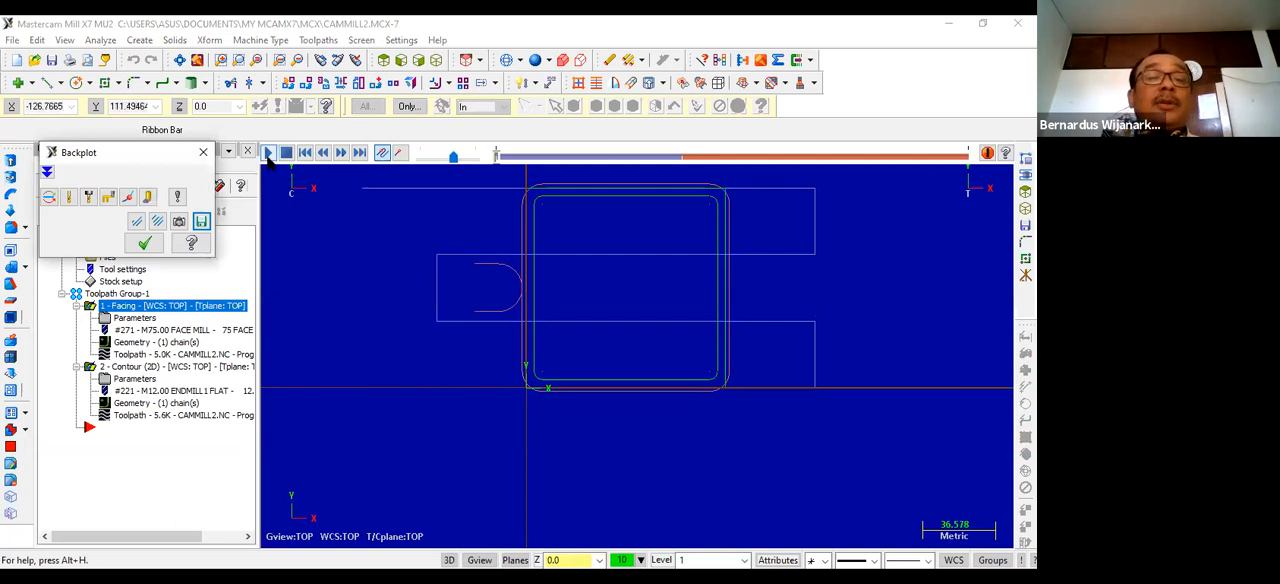
pyautogui.click(268, 153)
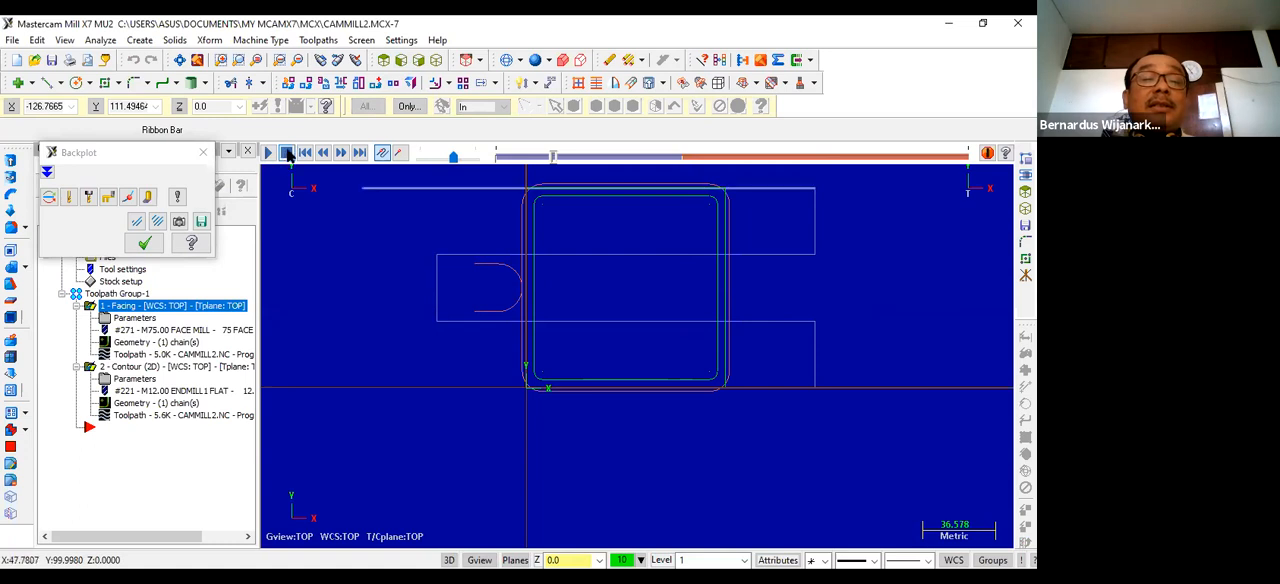
# Step: Replay the backplot of both operations in isometric view with the cutting tool displayed
pyautogui.click(436, 62)
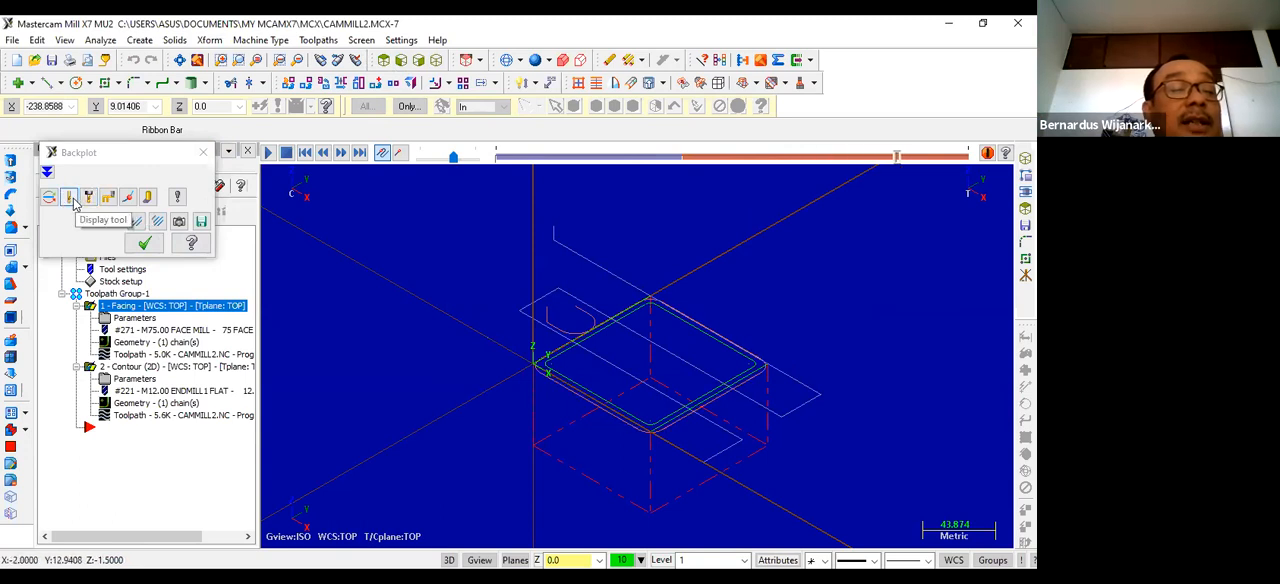
pyautogui.click(70, 198)
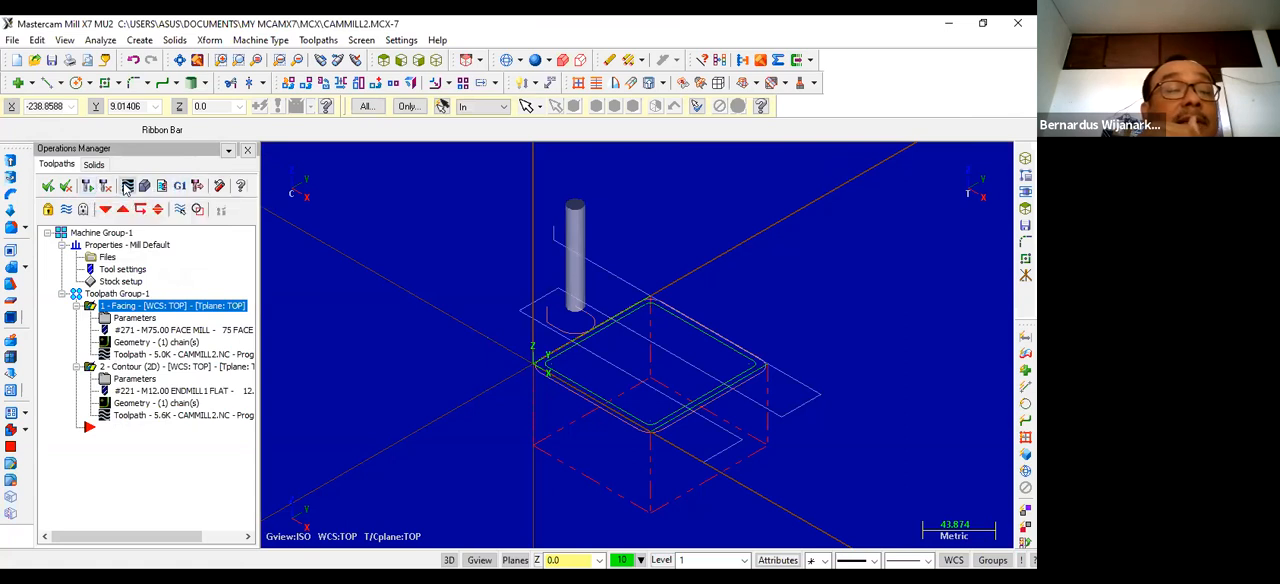
pyautogui.click(128, 186)
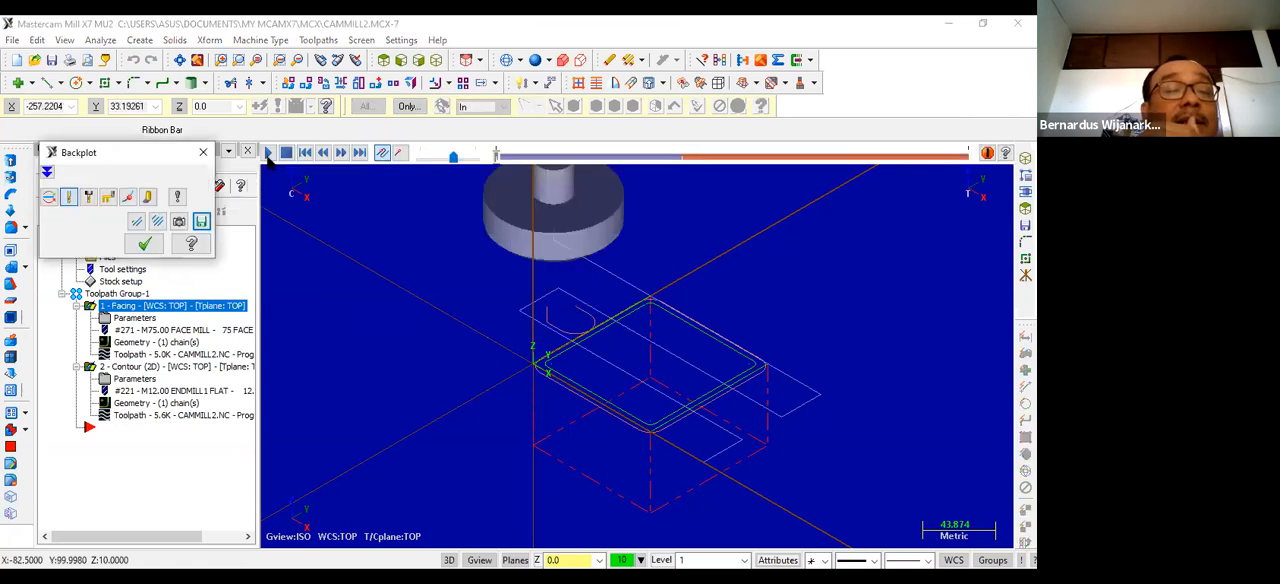
pyautogui.click(268, 153)
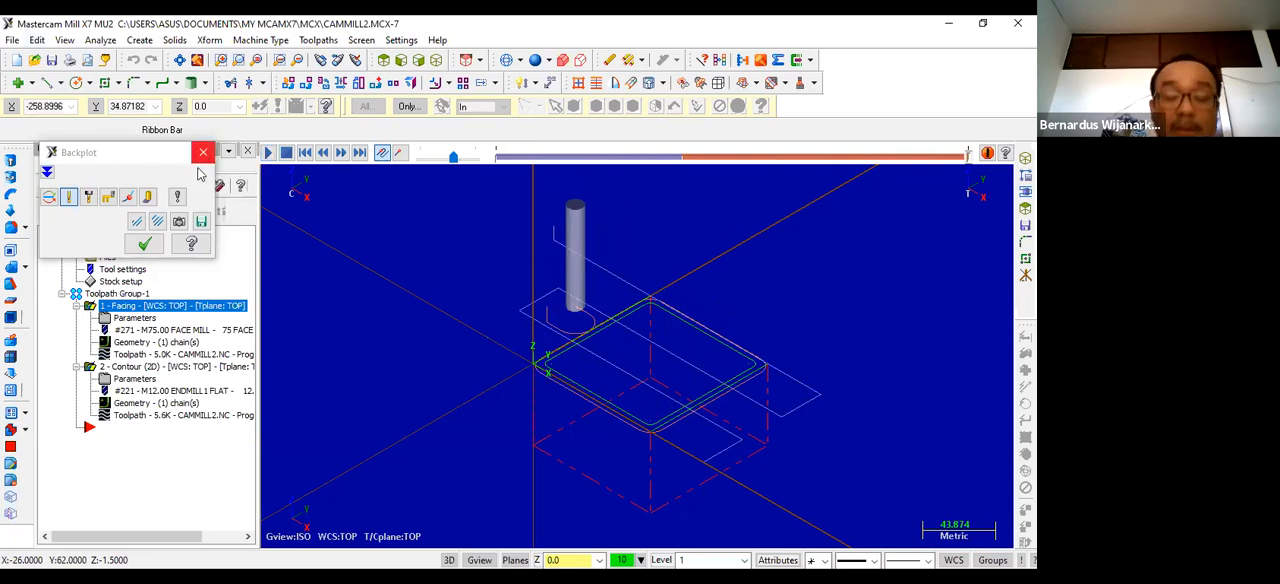
pyautogui.click(202, 153)
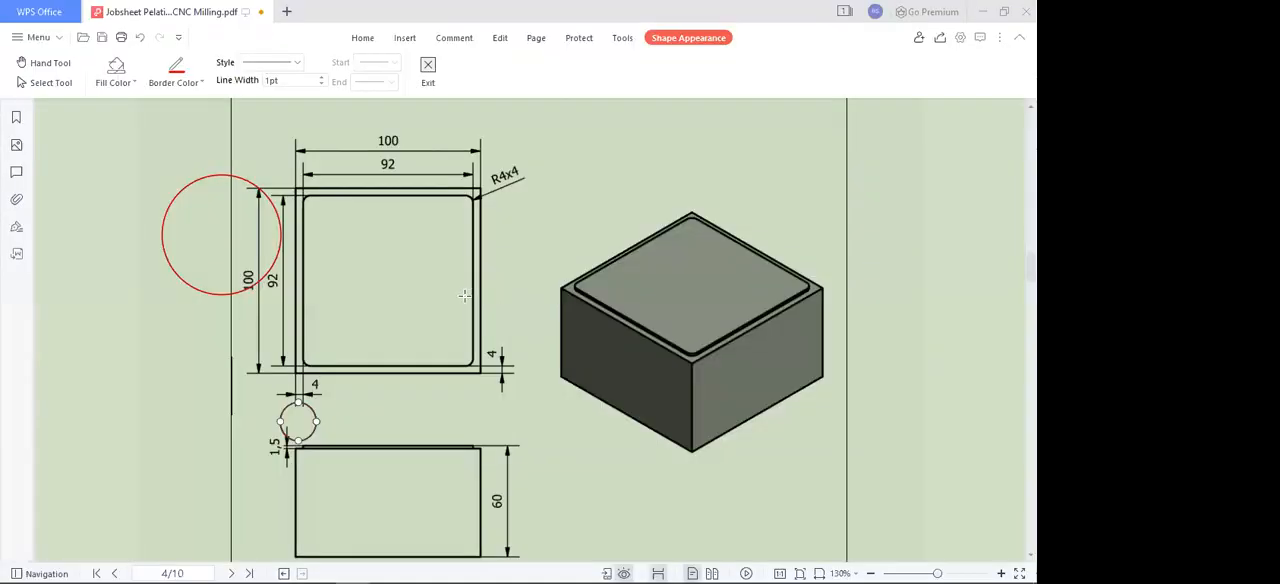
# Step: Examine the next working drawing on page 6 of the CNC milling job sheet PDF in WPS Office
pyautogui.scroll(-5, 352, 316)
pyautogui.scroll(-15, 352, 316)
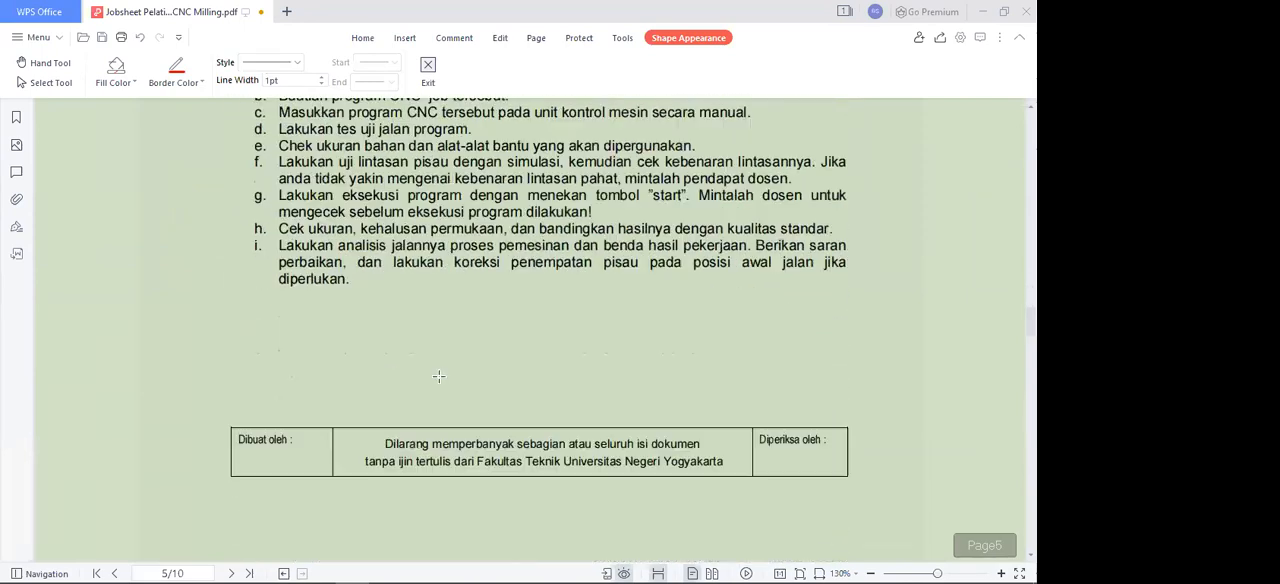
pyautogui.scroll(-5, 465, 367)
pyautogui.scroll(1, 520, 385)
pyautogui.scroll(-3, 560, 400)
pyautogui.scroll(2, 587, 406)
pyautogui.scroll(4, 590, 400)
pyautogui.scroll(-3, 600, 378)
pyautogui.scroll(1, 590, 380)
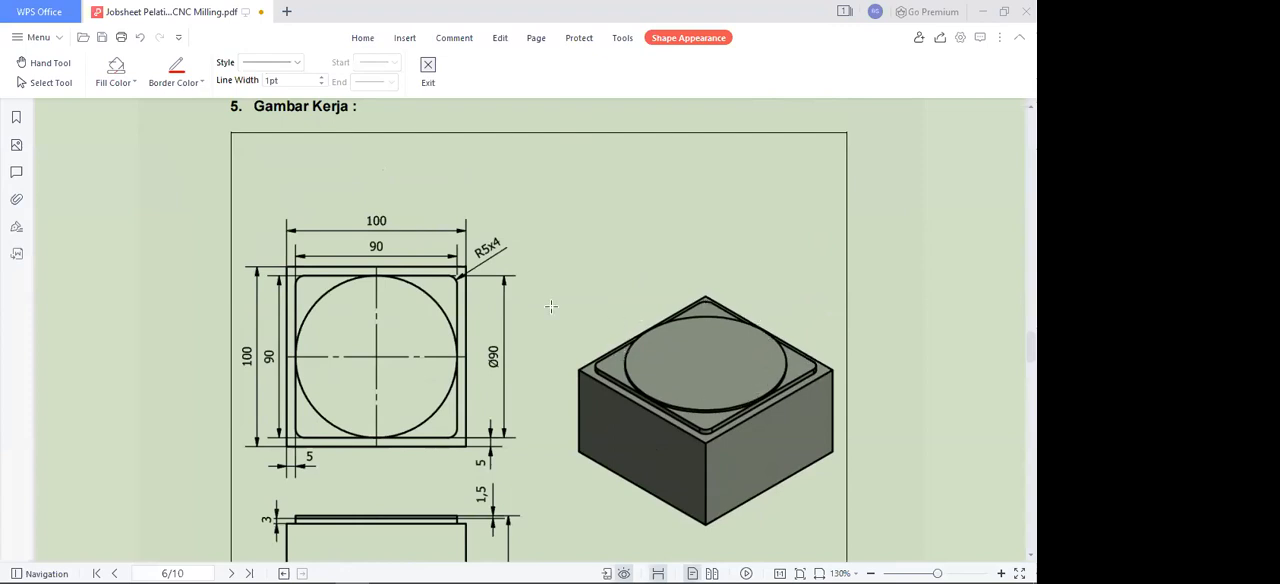
pyautogui.scroll(-1, 551, 306)
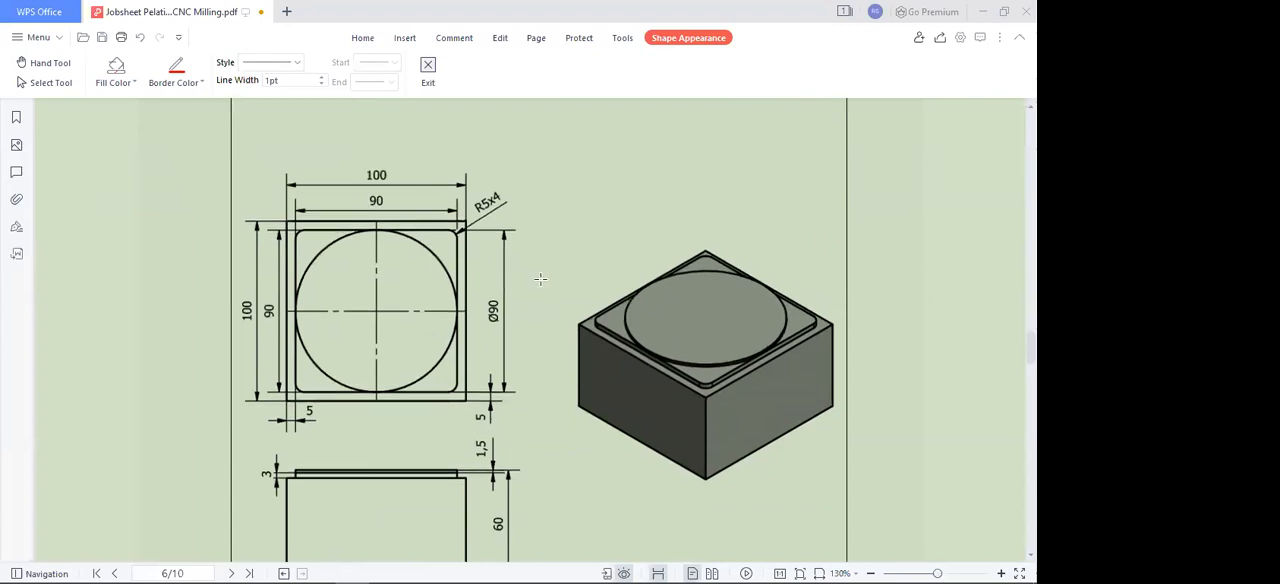
pyautogui.scroll(1, 540, 279)
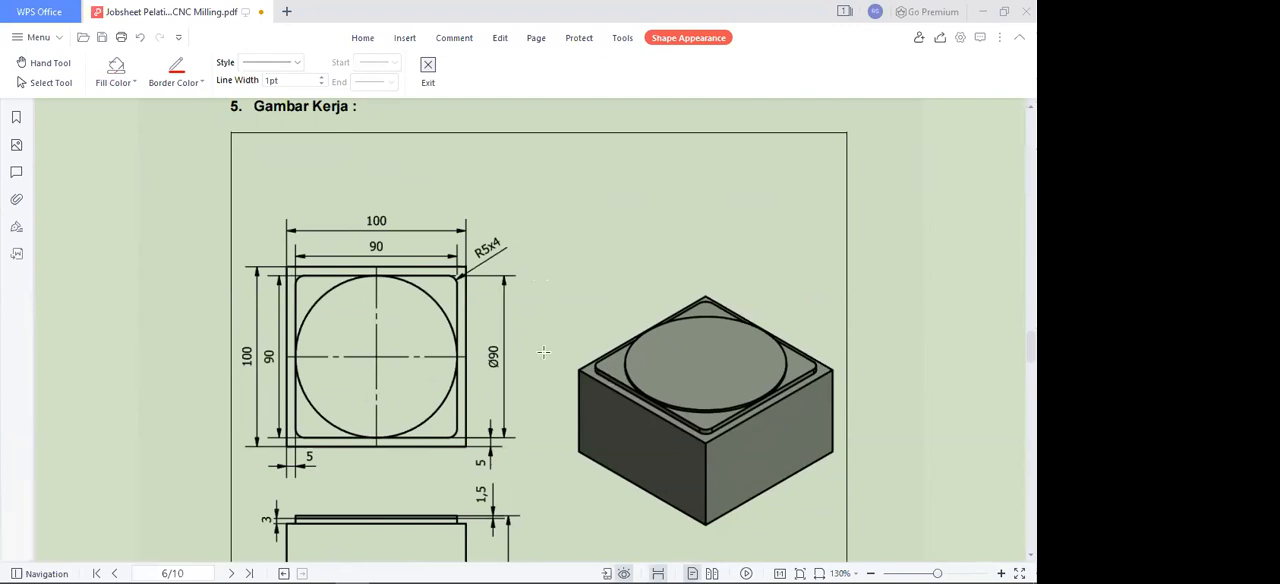
pyautogui.scroll(-1, 540, 356)
pyautogui.scroll(-2, 540, 356)
pyautogui.scroll(2, 540, 356)
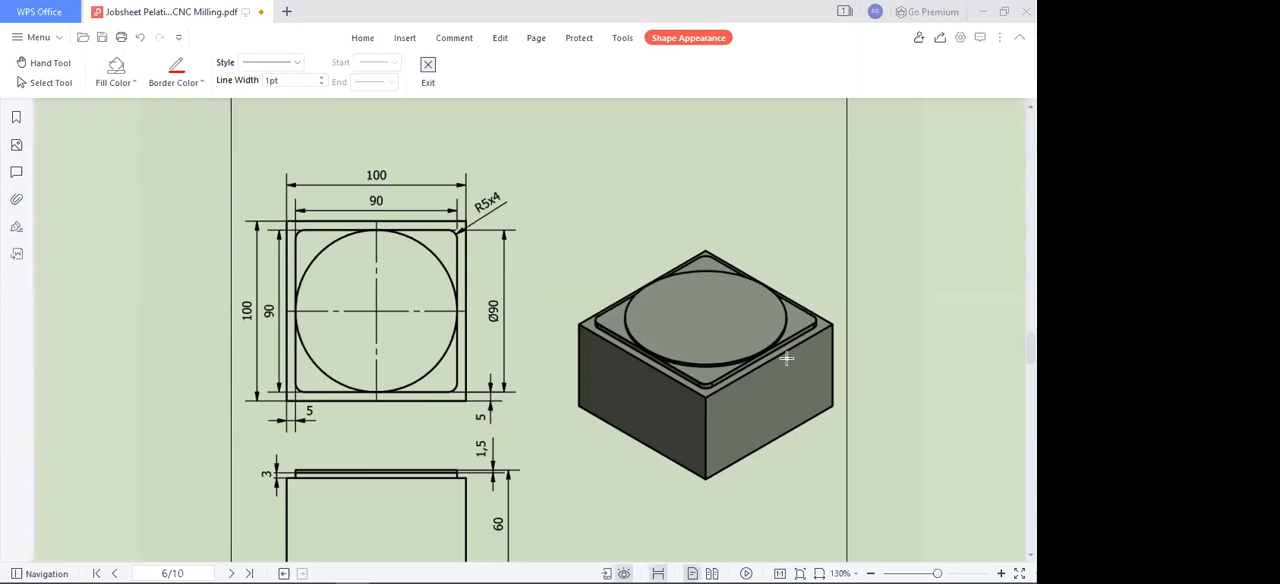
pyautogui.scroll(-2, 510, 272)
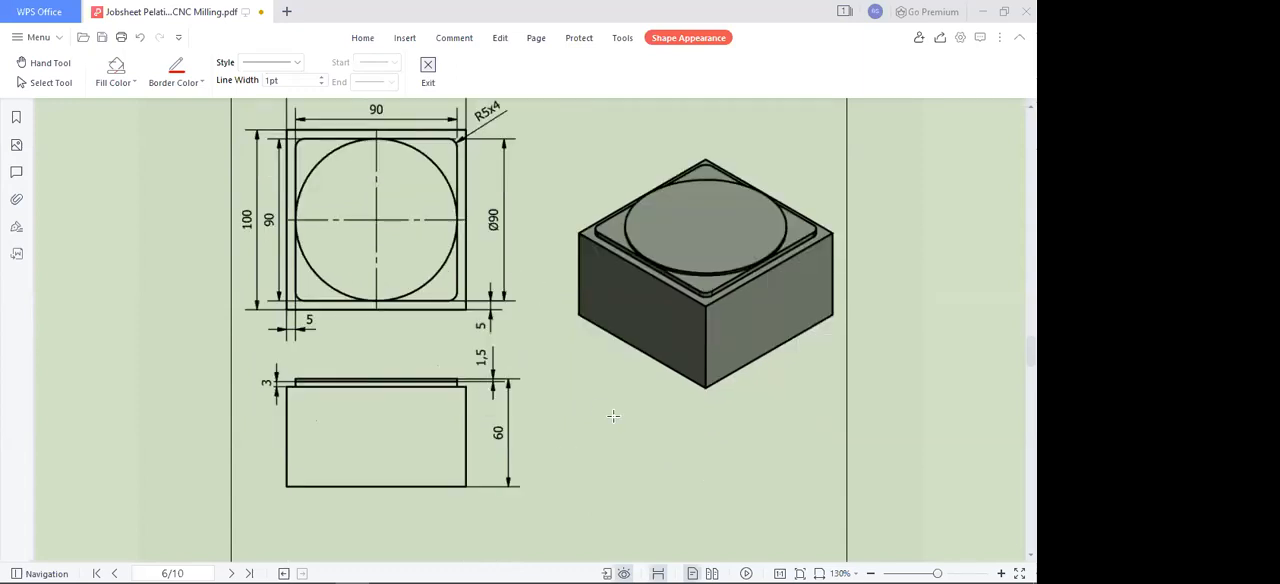
# Step: Switch from the job sheet PDF back to Mastercam, save CAMMILL2 and start a new empty file
pyautogui.scroll(1, 596, 373)
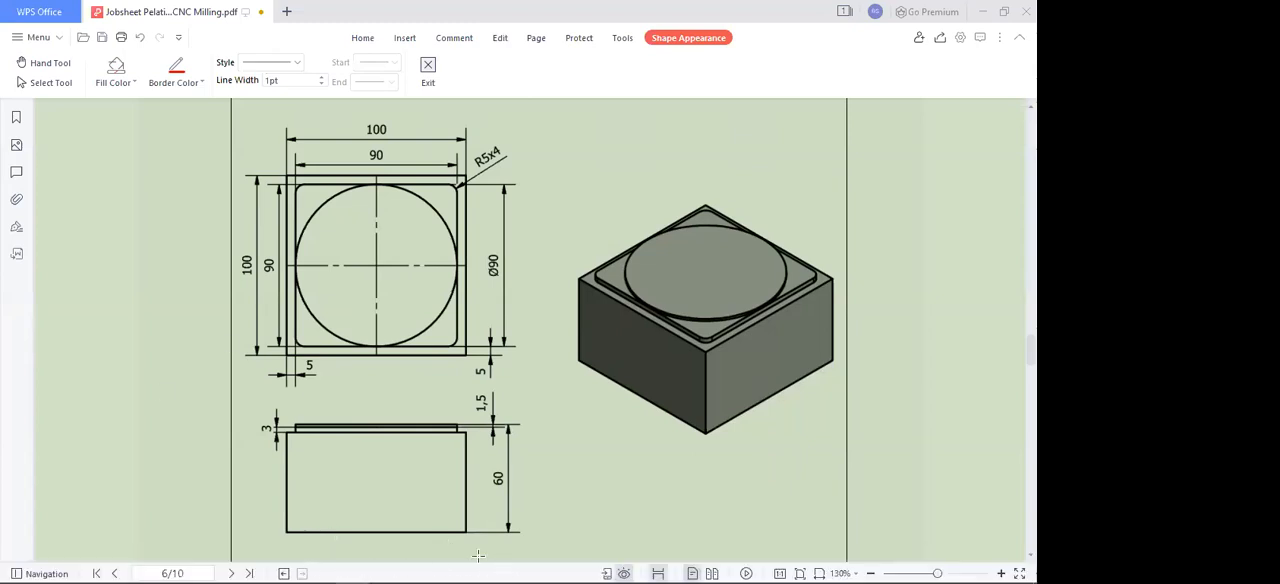
pyautogui.click(424, 568)
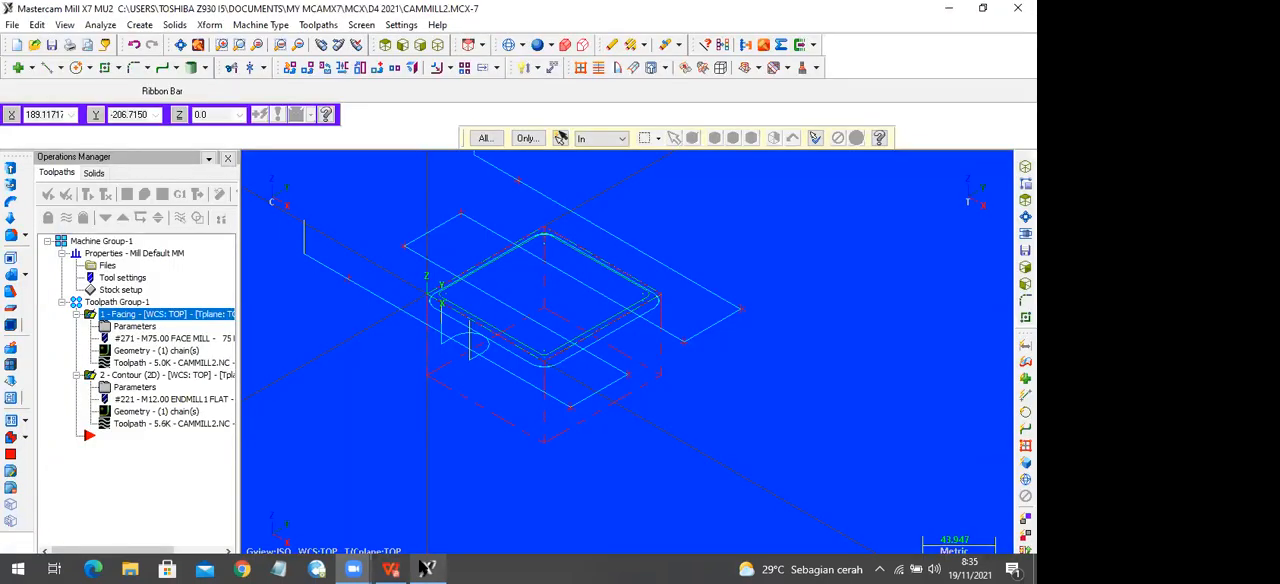
pyautogui.click(51, 45)
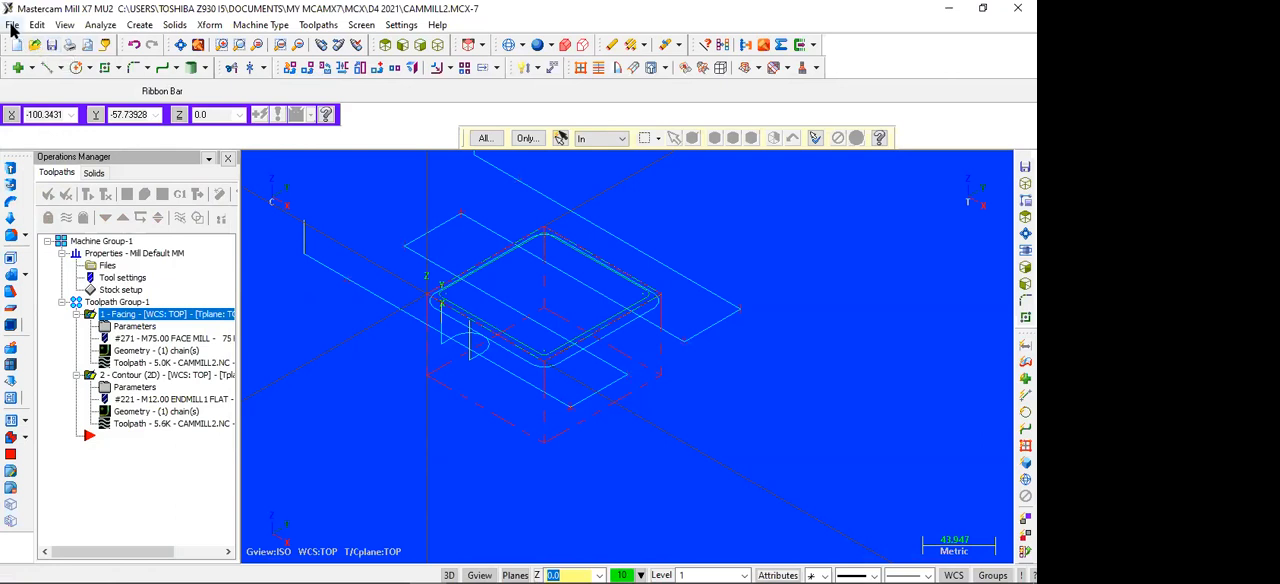
pyautogui.click(13, 25)
pyautogui.click(57, 37)
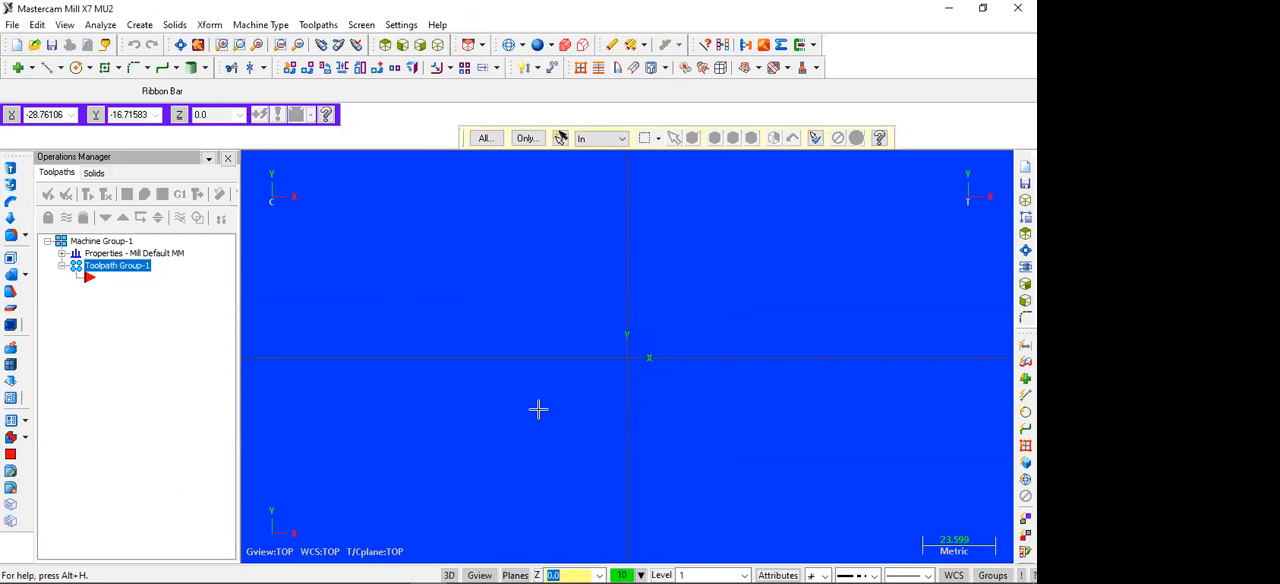
# Step: Draw a 100 × 100 mm rectangle with the solid line style, from the origin to the corner at 100,100
pyautogui.click(104, 70)
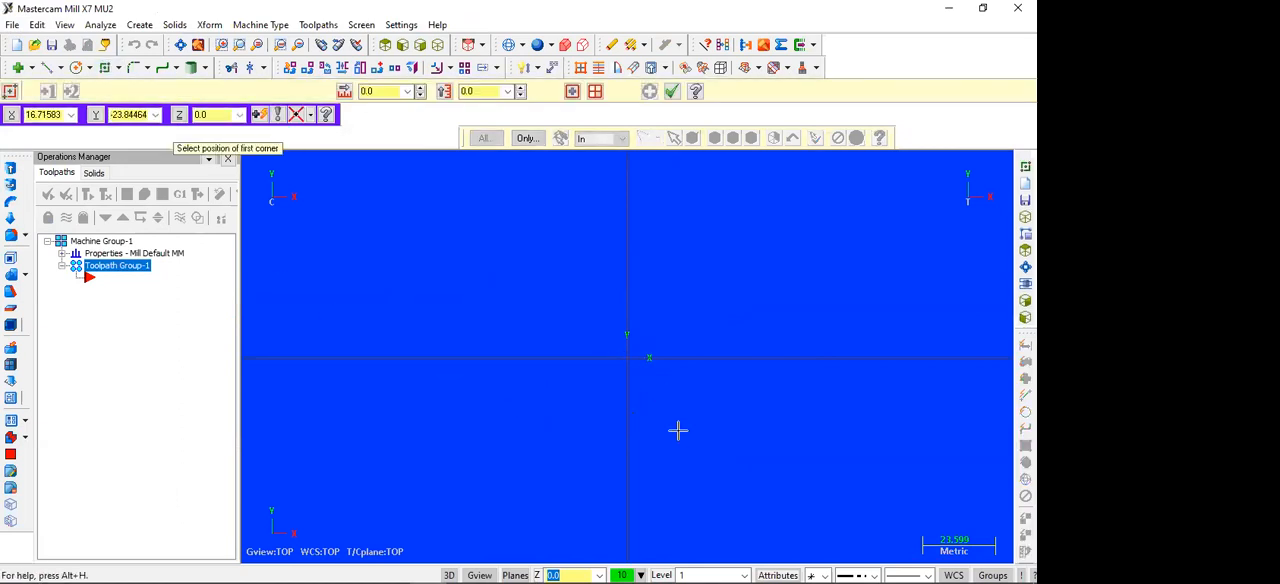
pyautogui.press('Escape')
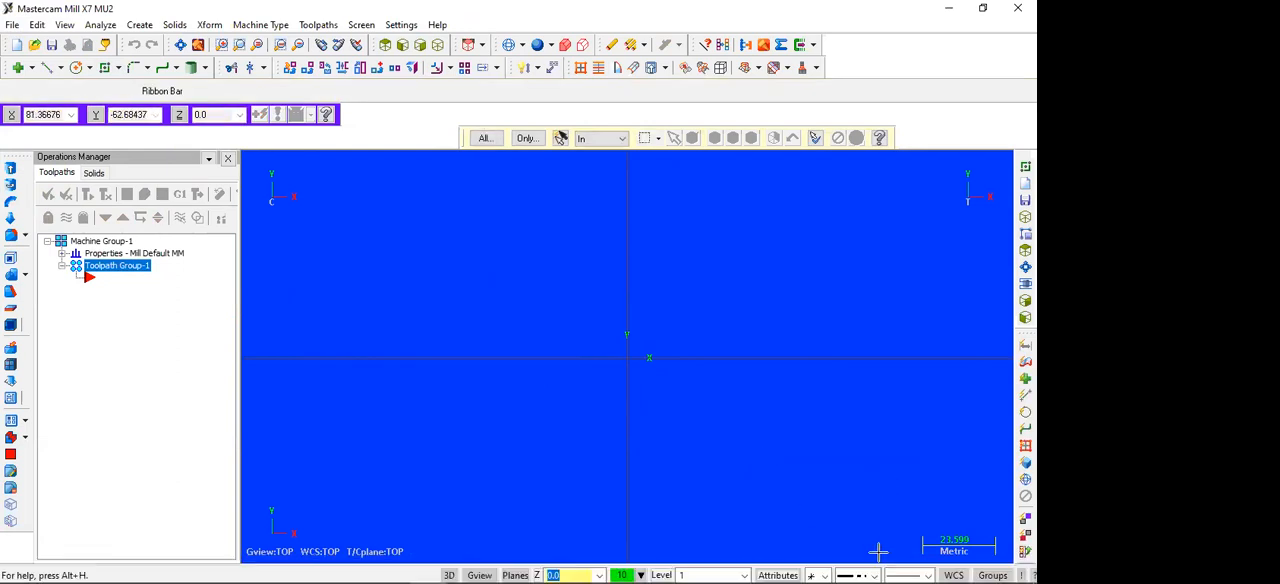
pyautogui.click(875, 574)
pyautogui.click(868, 512)
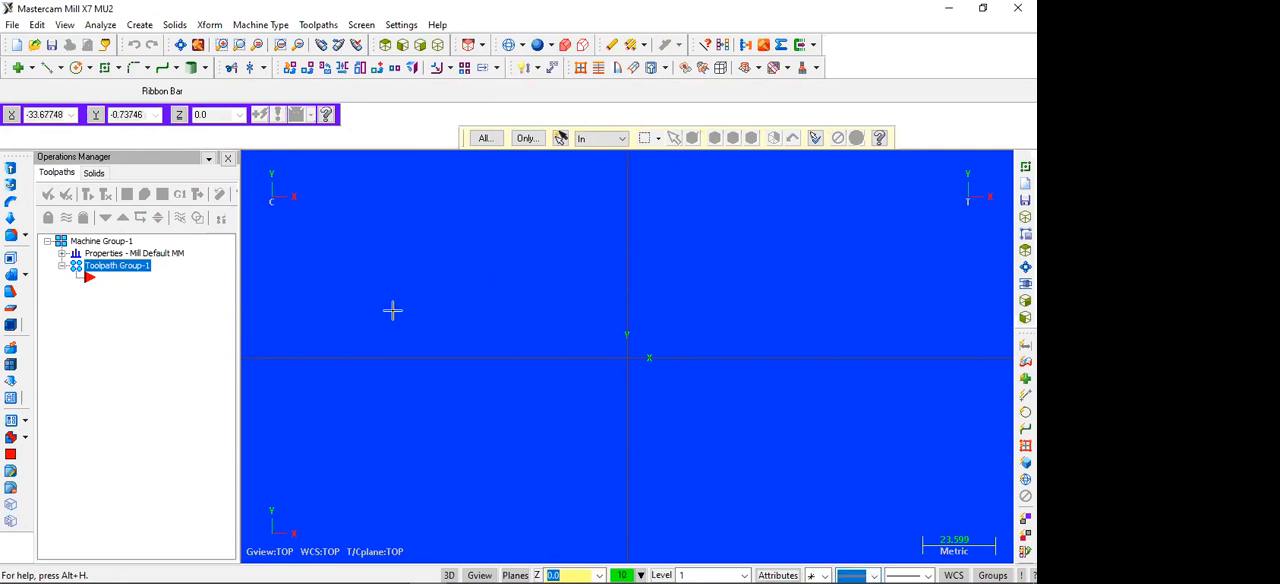
pyautogui.click(104, 67)
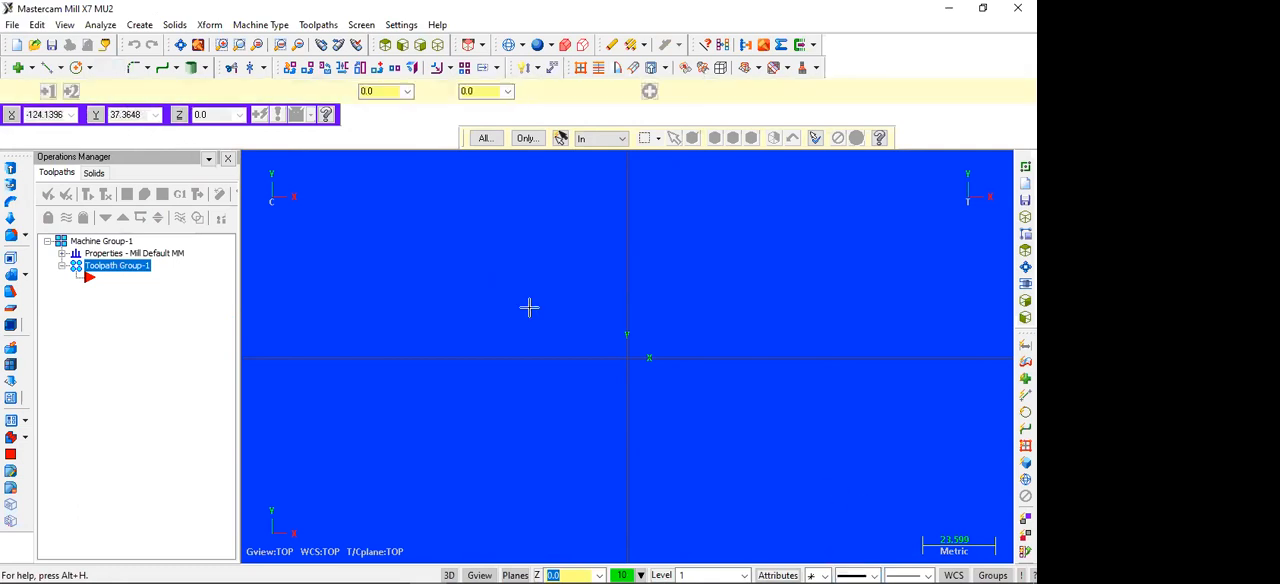
pyautogui.click(627, 352)
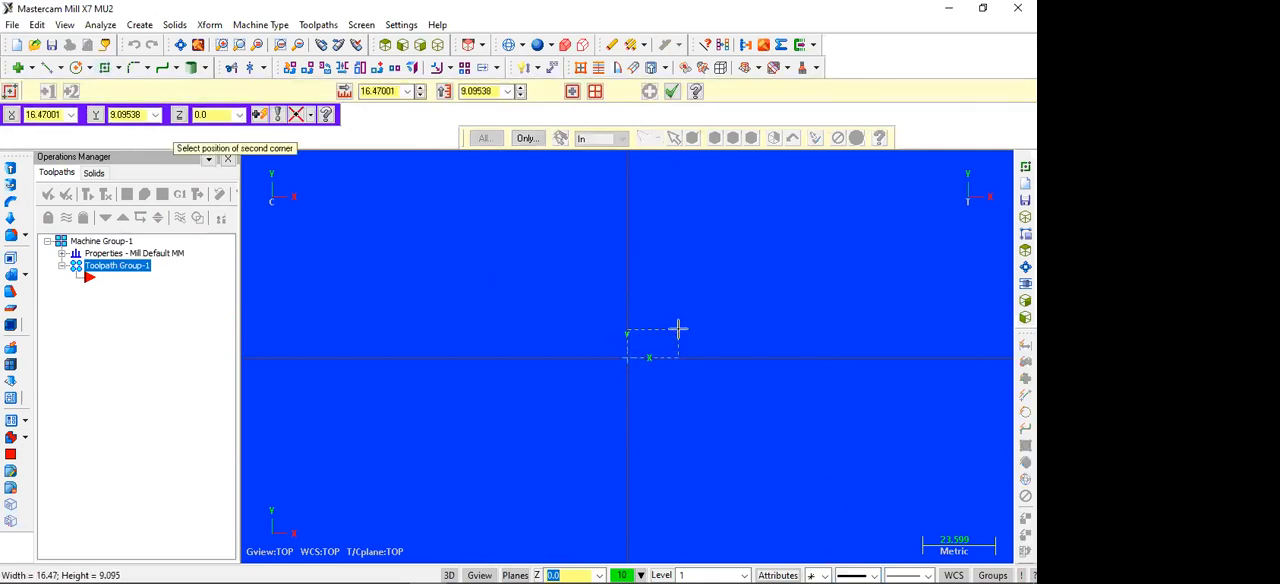
pyautogui.write('100,100')
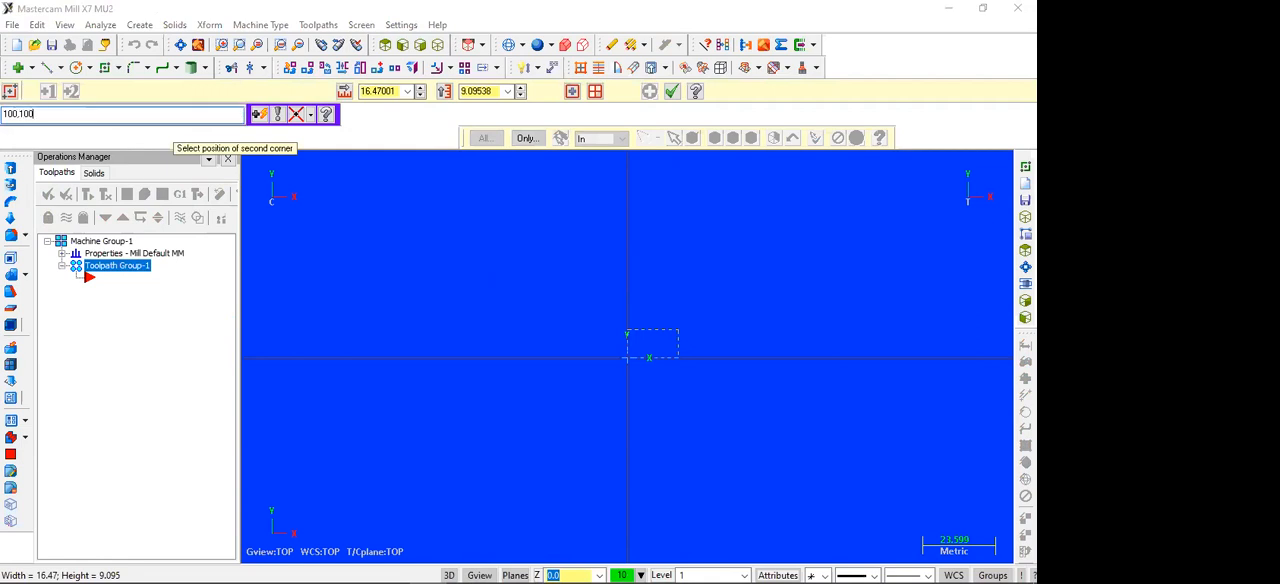
pyautogui.press('Return')
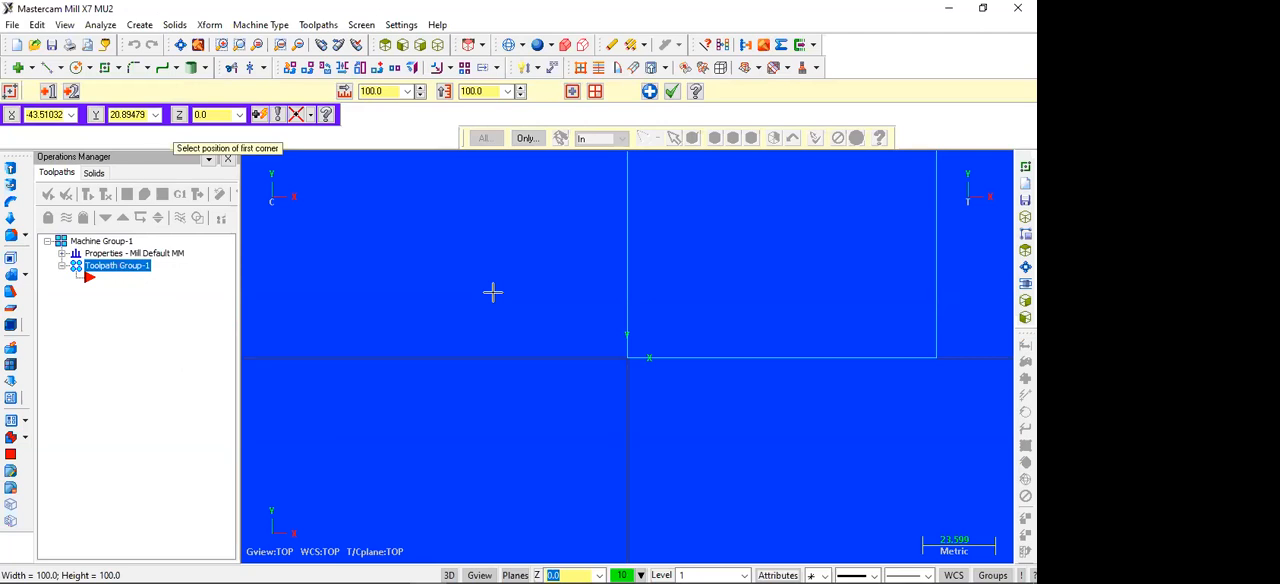
# Step: Draw a second rectangle inside the first, from corner 5,5 to corner 95,95
pyautogui.write('5,5')
pyautogui.press('Return')
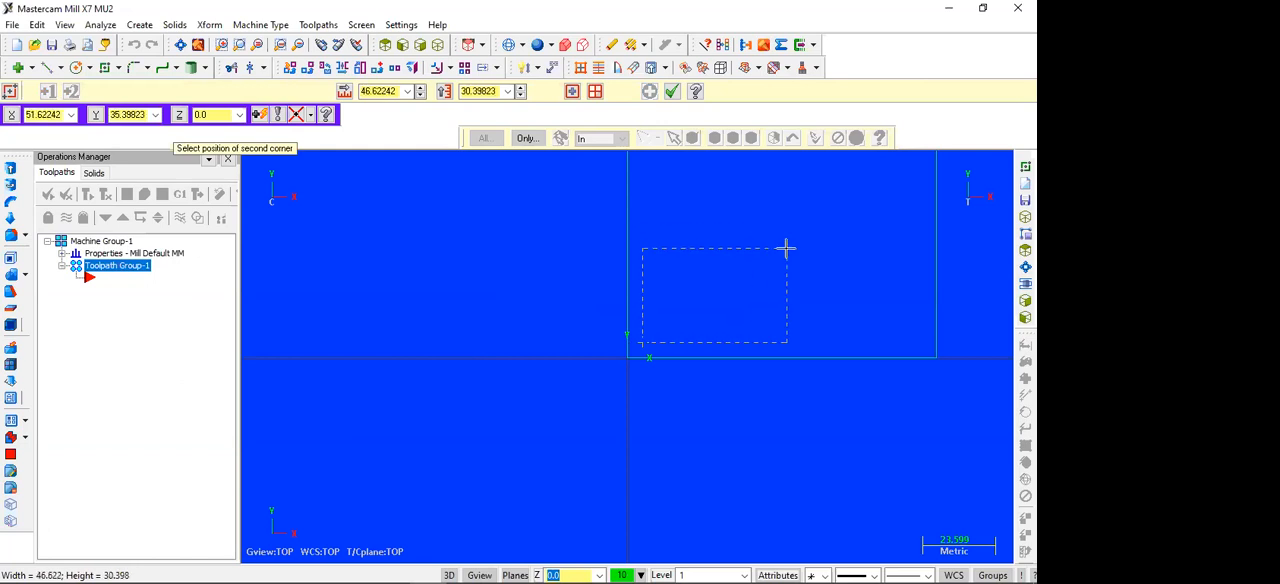
pyautogui.write('95,95')
pyautogui.press('Return')
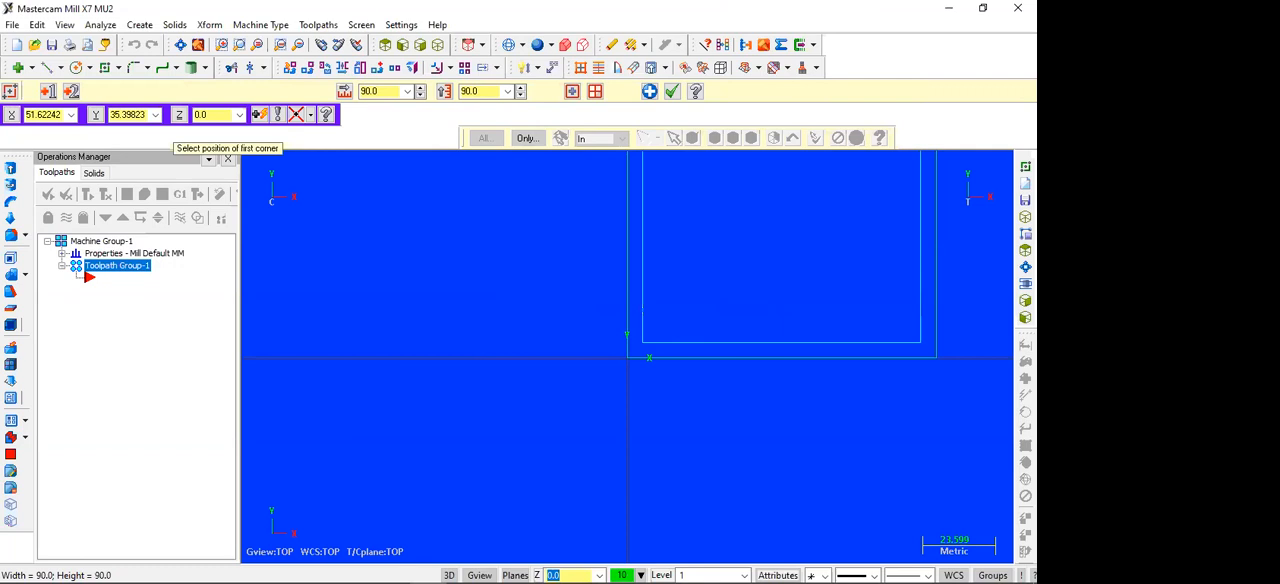
pyautogui.press('Escape')
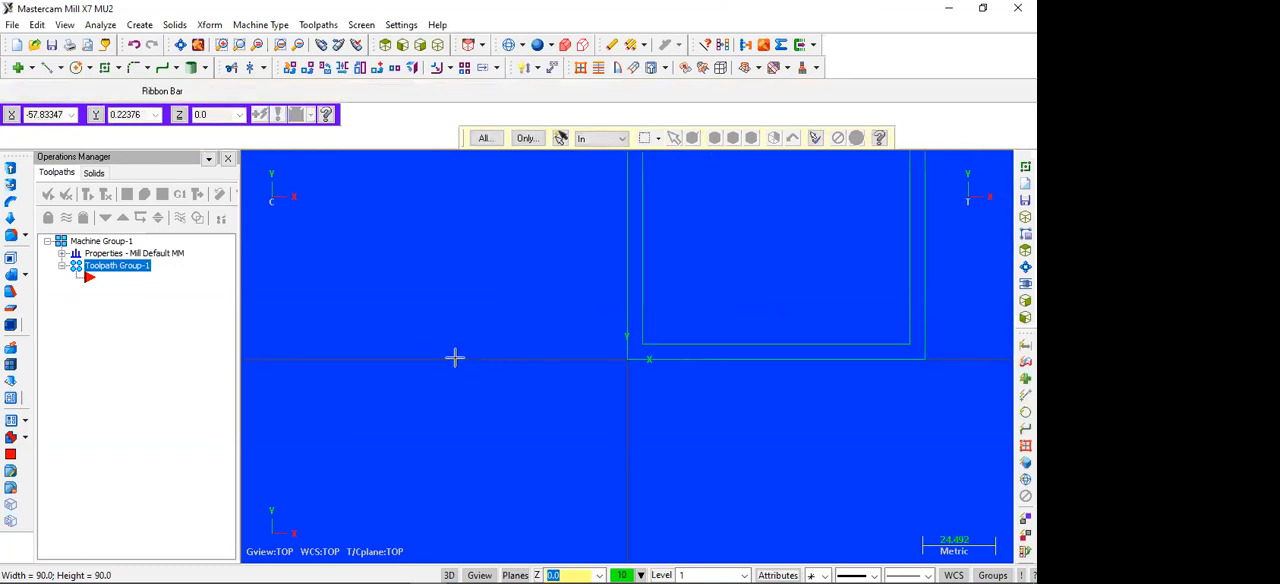
# Step: Fillet all four corners of the inner rectangle with a 5 mm radius
pyautogui.click(184, 45)
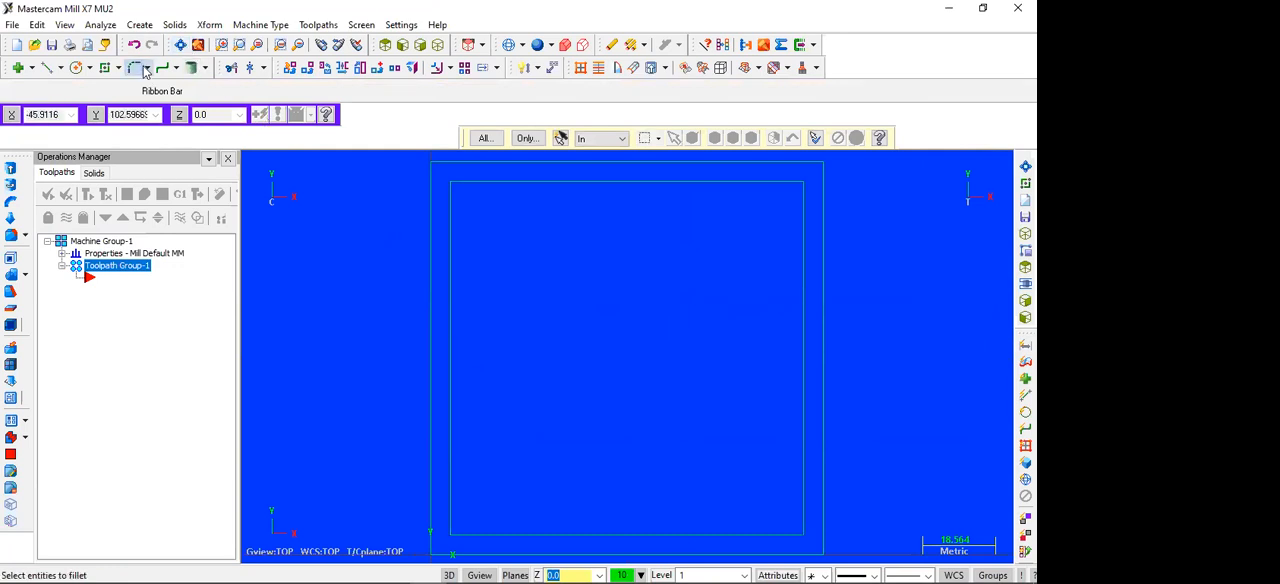
pyautogui.click(143, 69)
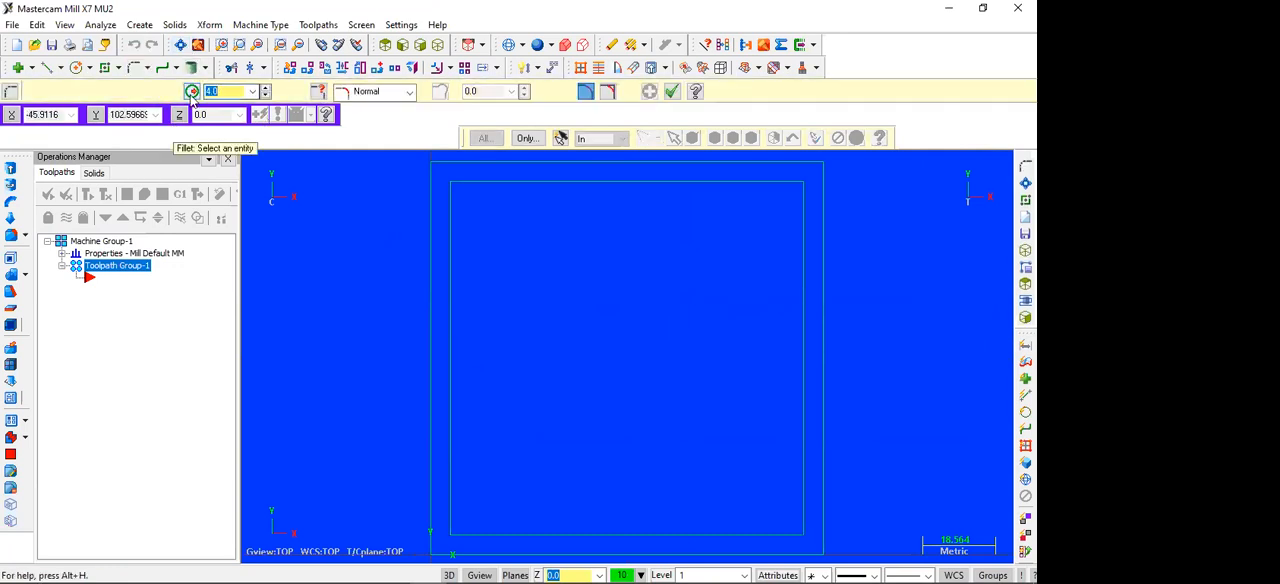
pyautogui.write('5')
pyautogui.click(445, 499)
pyautogui.click(483, 527)
pyautogui.click(751, 532)
pyautogui.click(785, 507)
pyautogui.click(795, 229)
pyautogui.click(795, 229)
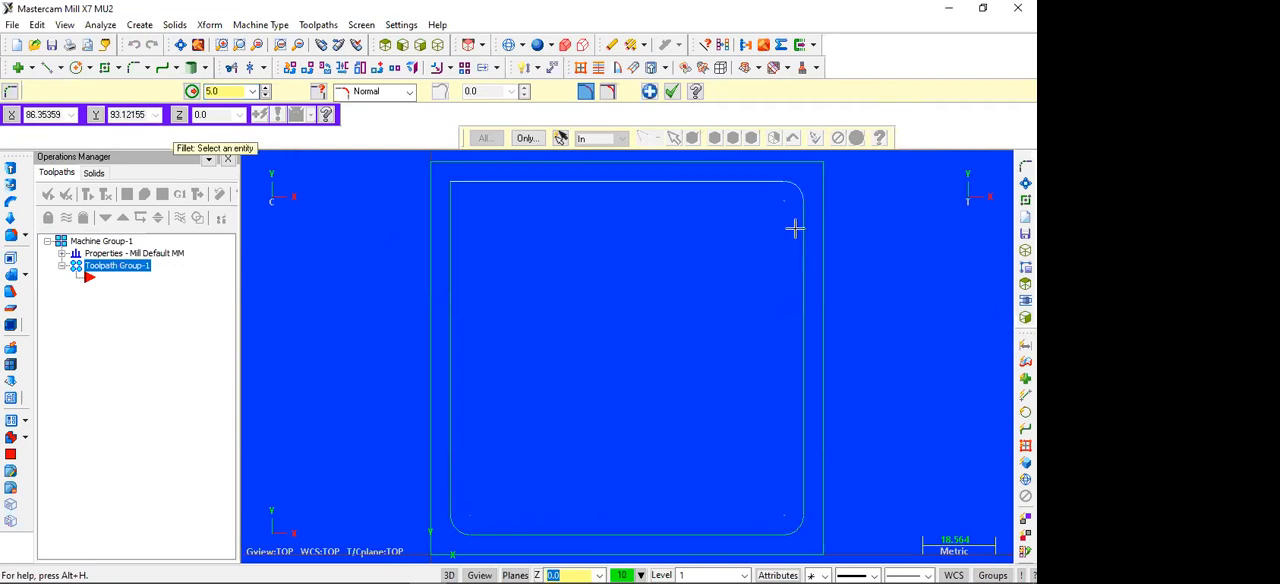
pyautogui.click(451, 239)
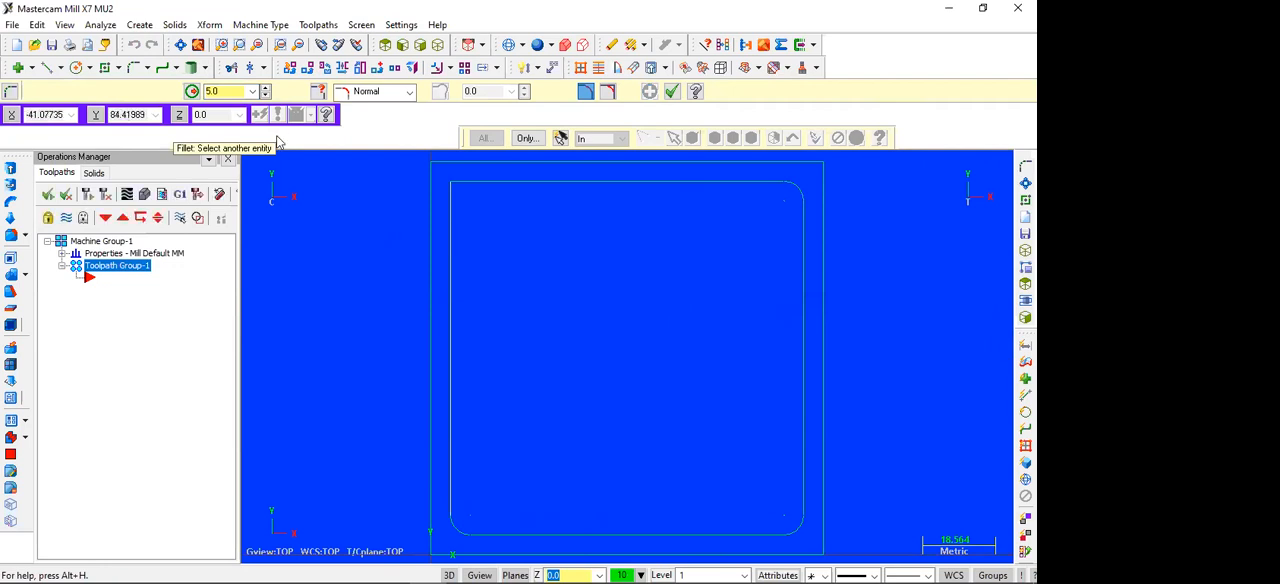
pyautogui.click(489, 184)
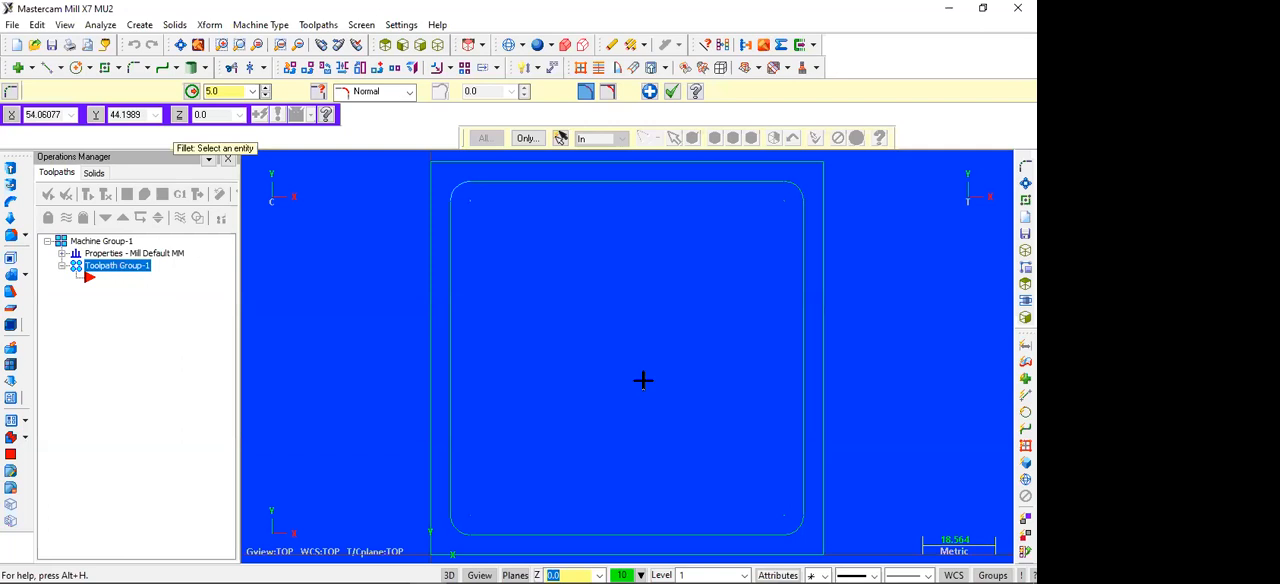
pyautogui.press('Escape')
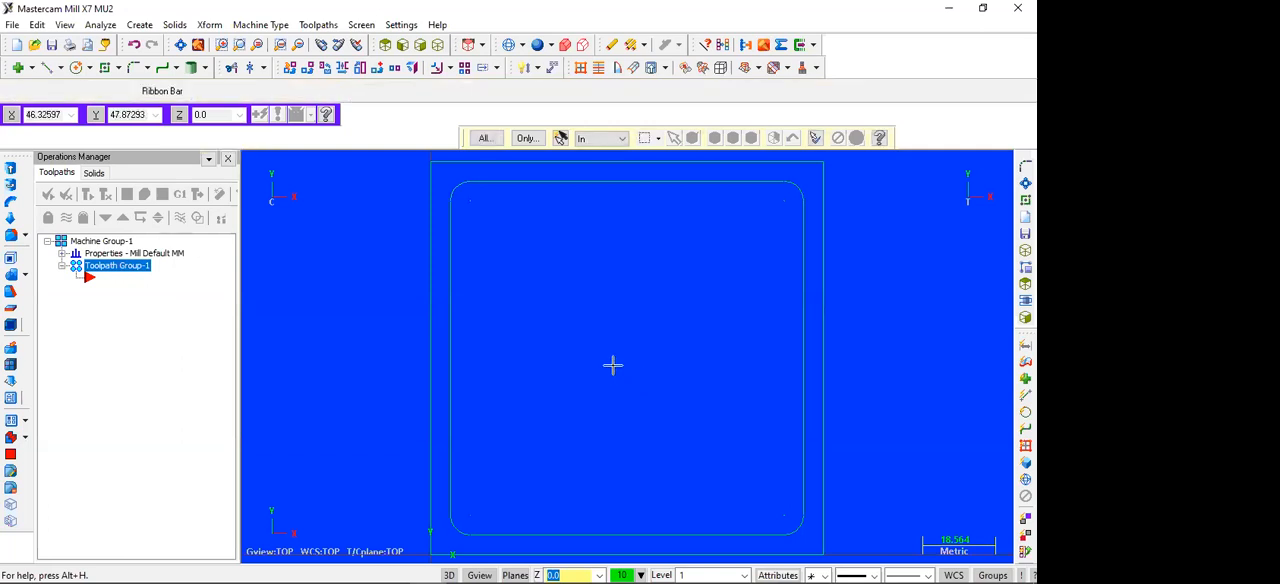
# Step: Draw a circle with a 45 mm radius centred at 50,50 inside the rounded square
pyautogui.click(78, 67)
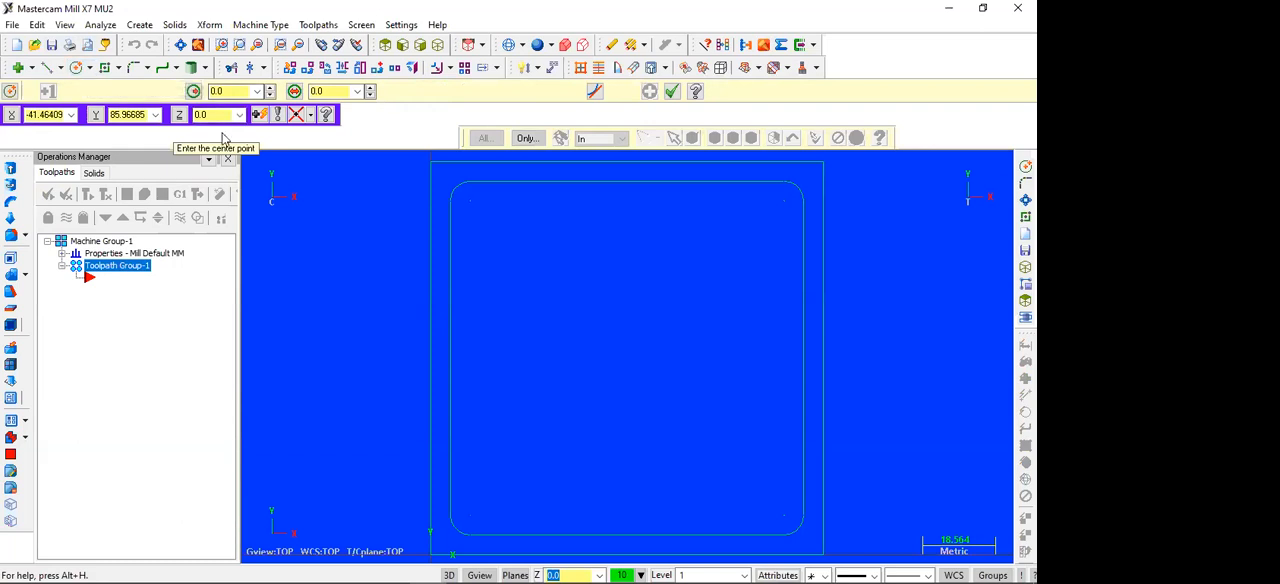
pyautogui.write('45')
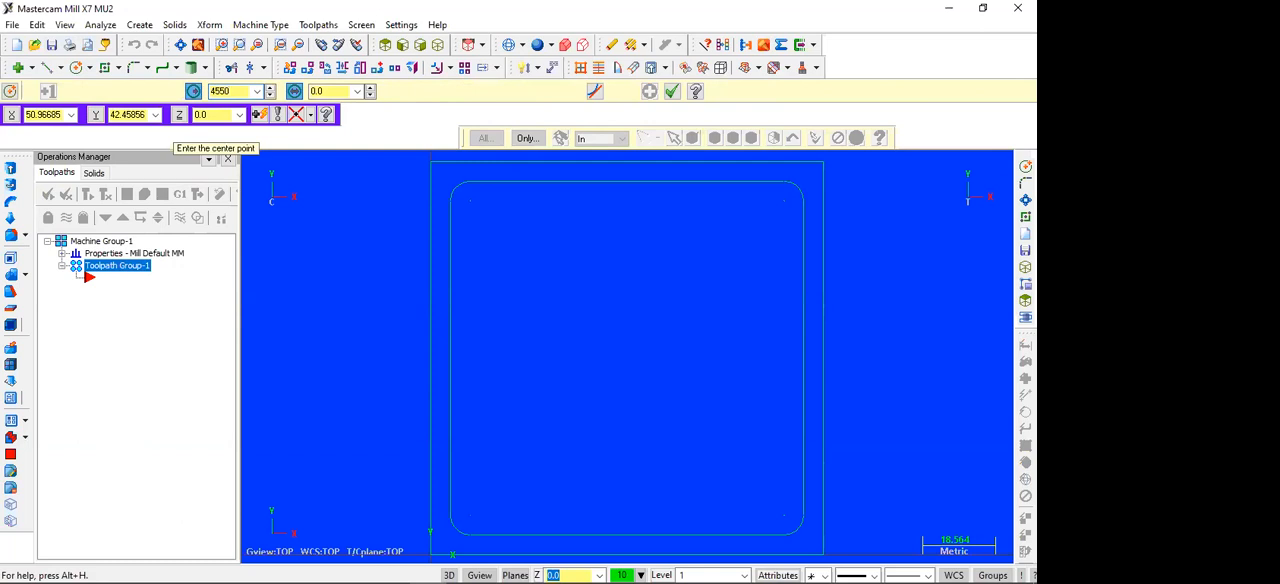
pyautogui.press('Return')
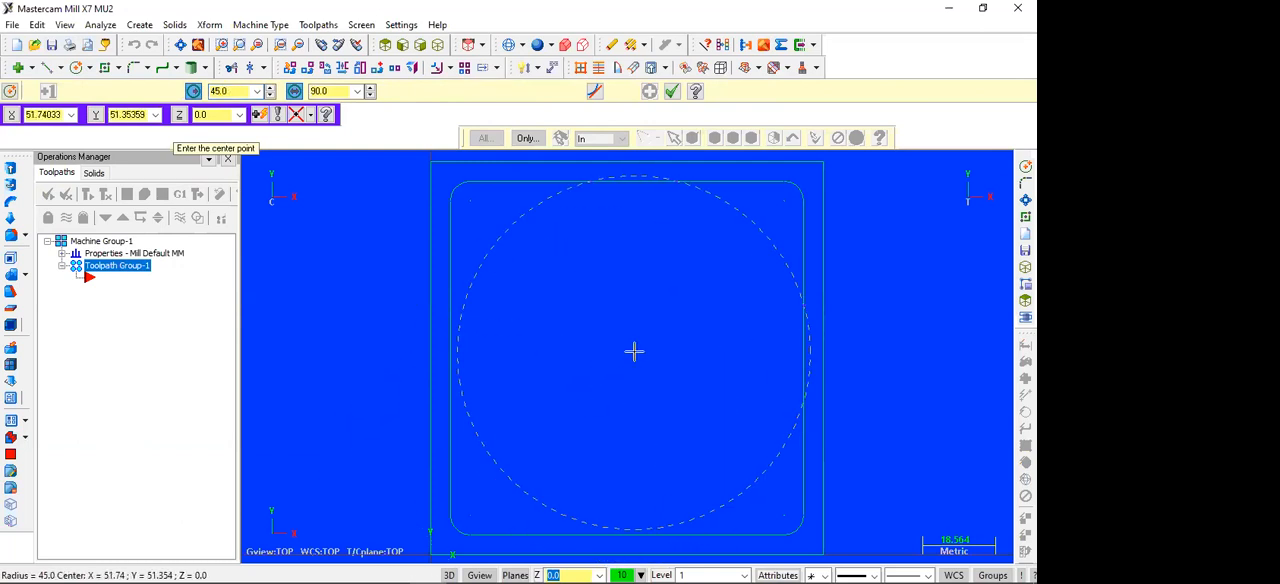
pyautogui.write('50')
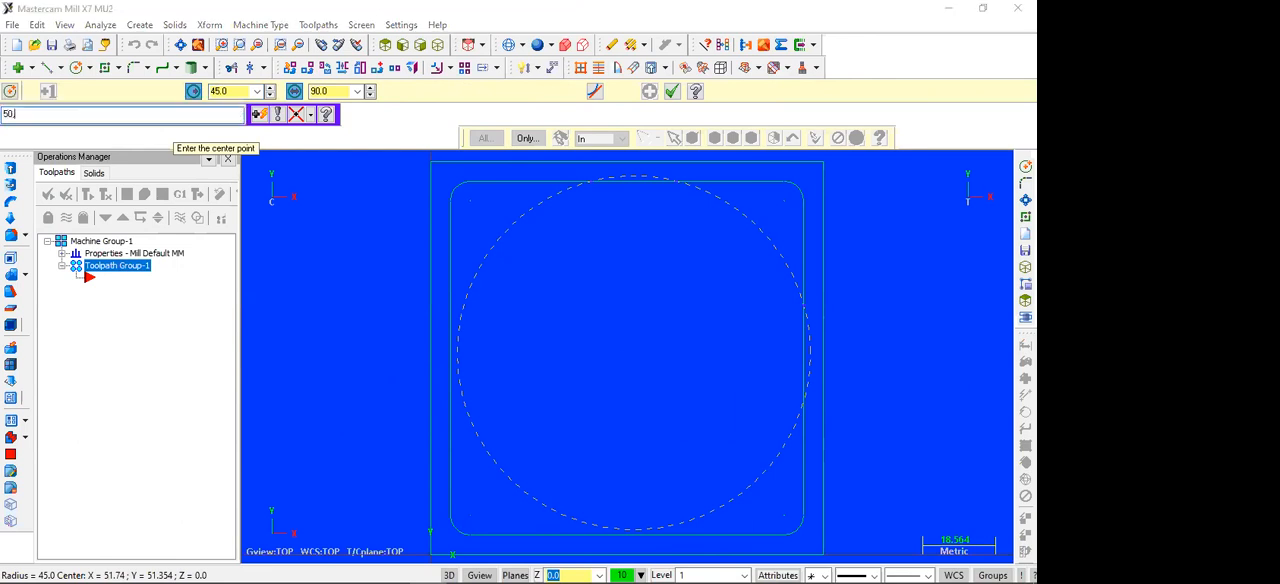
pyautogui.press('Return')
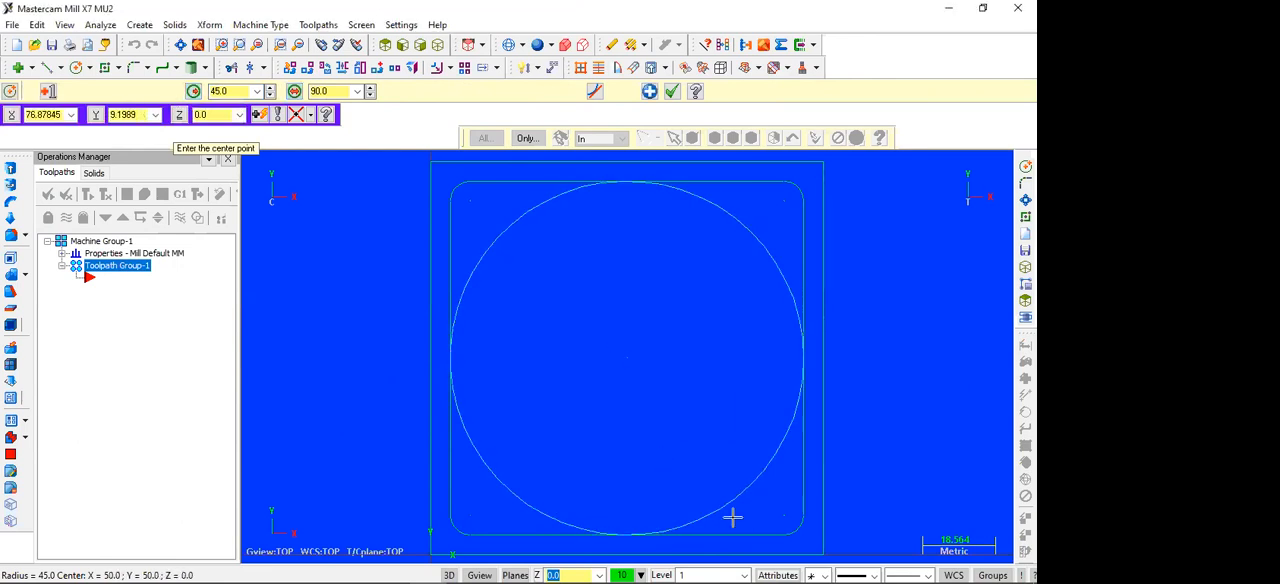
pyautogui.press('Escape')
pyautogui.scroll(-2, 570, 444)
pyautogui.scroll(2, 572, 441)
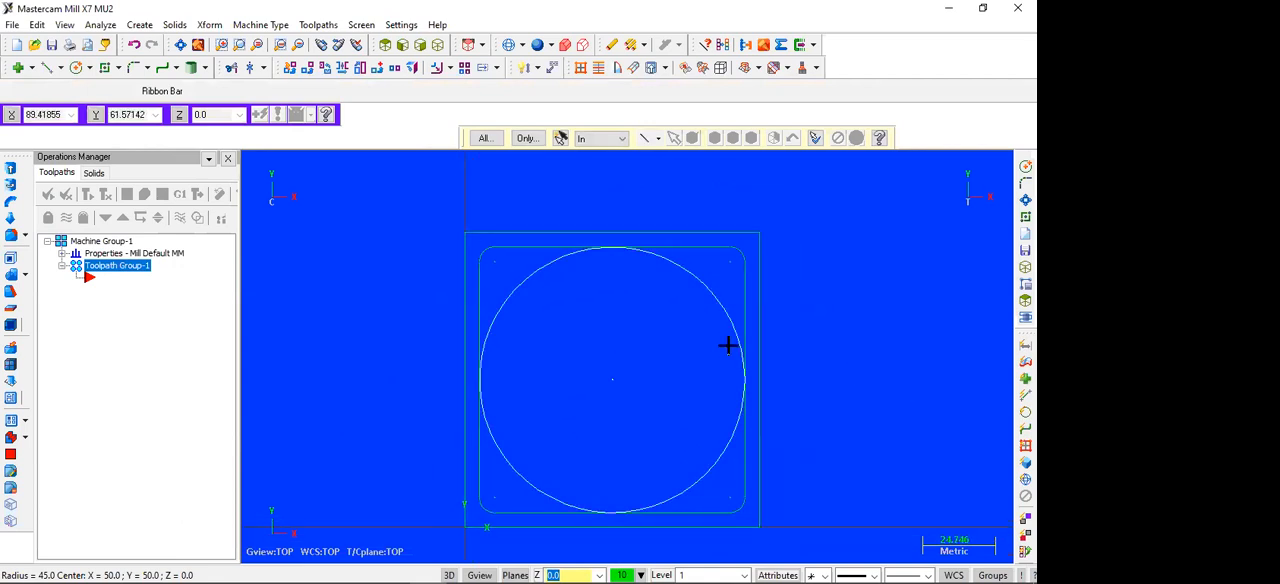
# Step: Set up rectangular stock measuring 100 mm in Y, 100 mm in X and 60 mm in Z for the machine group
pyautogui.scroll(-1, 828, 313)
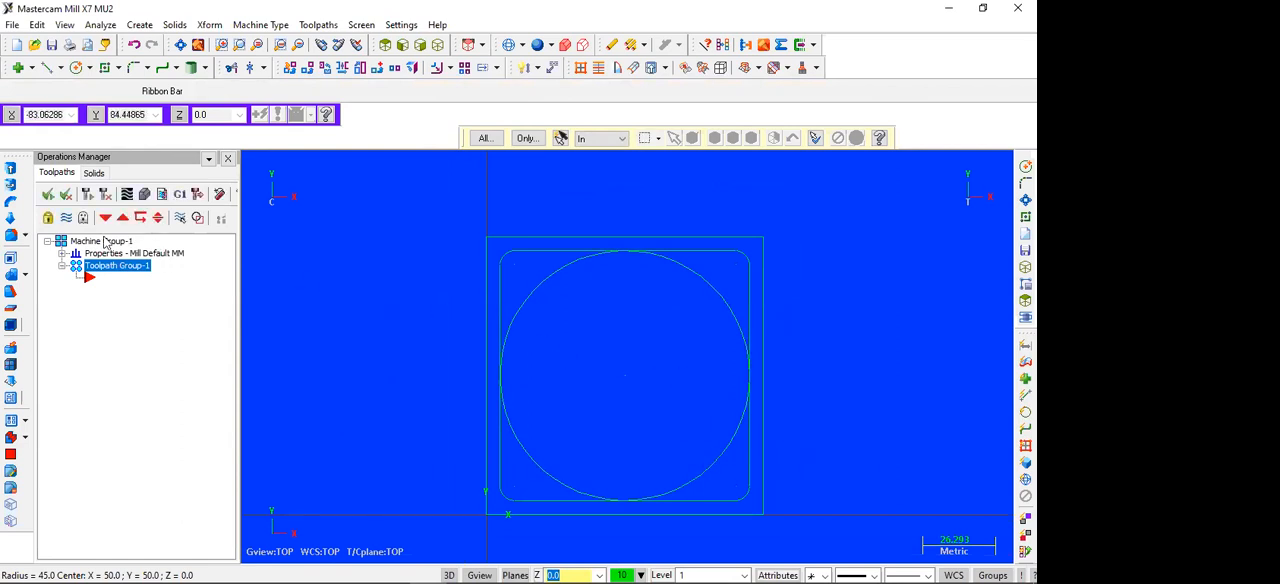
pyautogui.scroll(-1, 416, 283)
pyautogui.scroll(1, 416, 283)
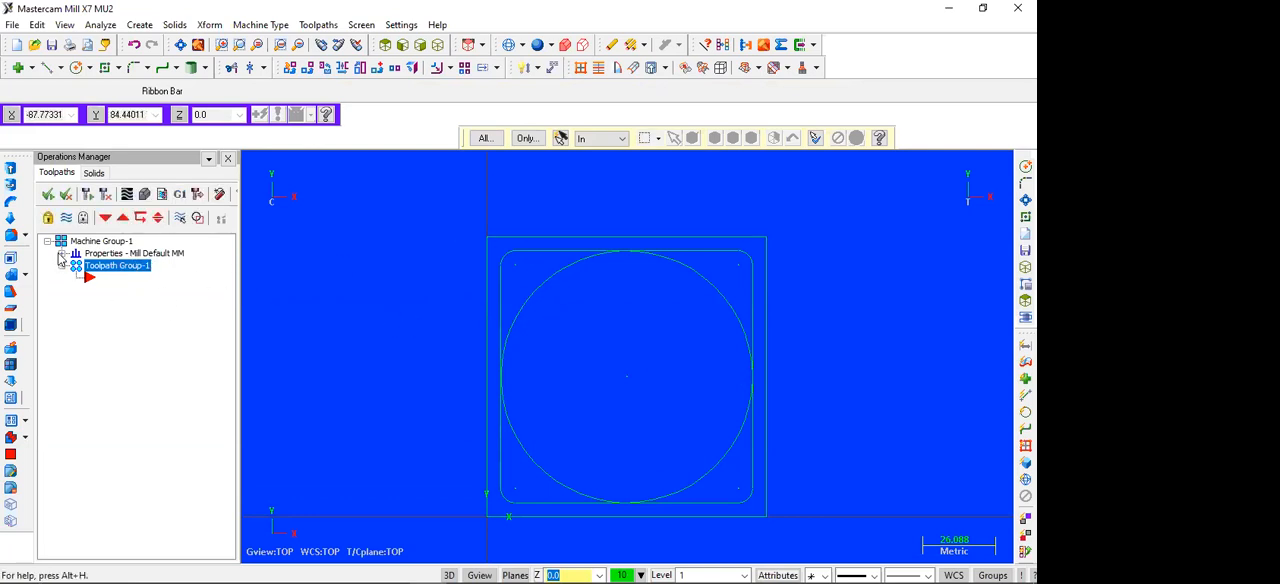
pyautogui.click(61, 254)
pyautogui.click(121, 290)
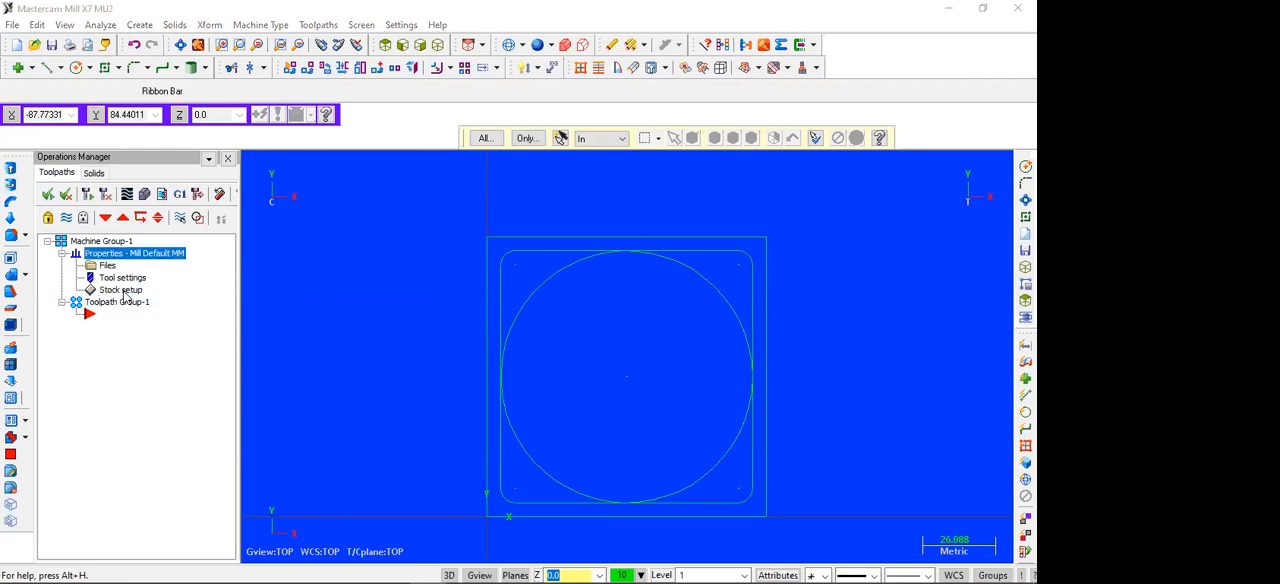
pyautogui.click(174, 268)
pyautogui.write('100')
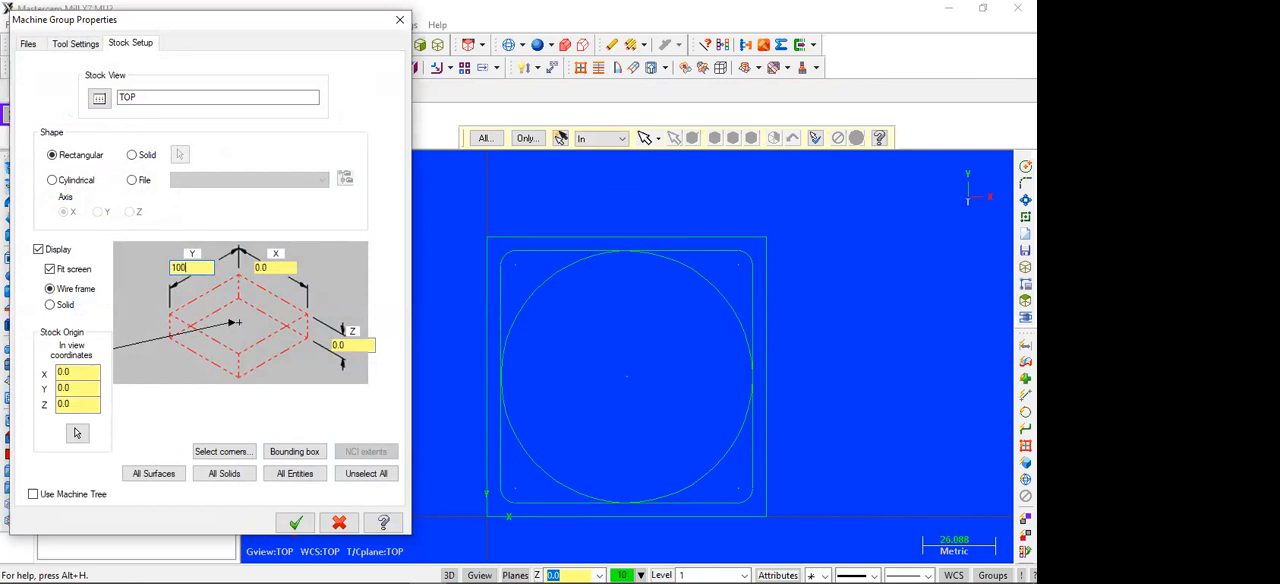
pyautogui.click(274, 267)
pyautogui.press('Tab')
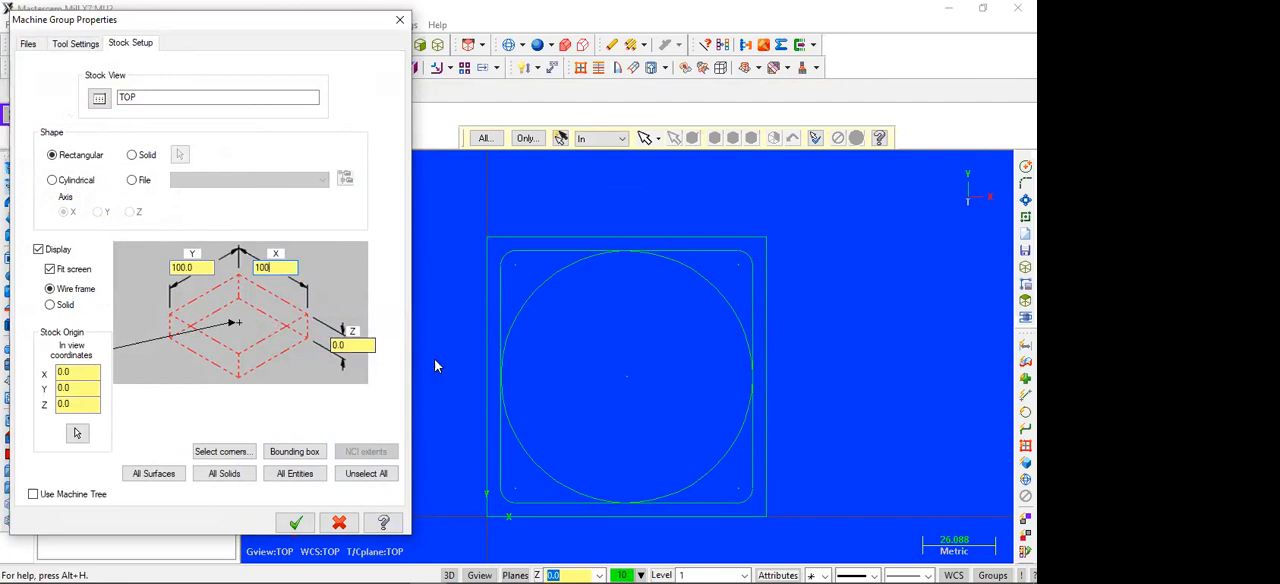
pyautogui.write('60')
pyautogui.click(295, 523)
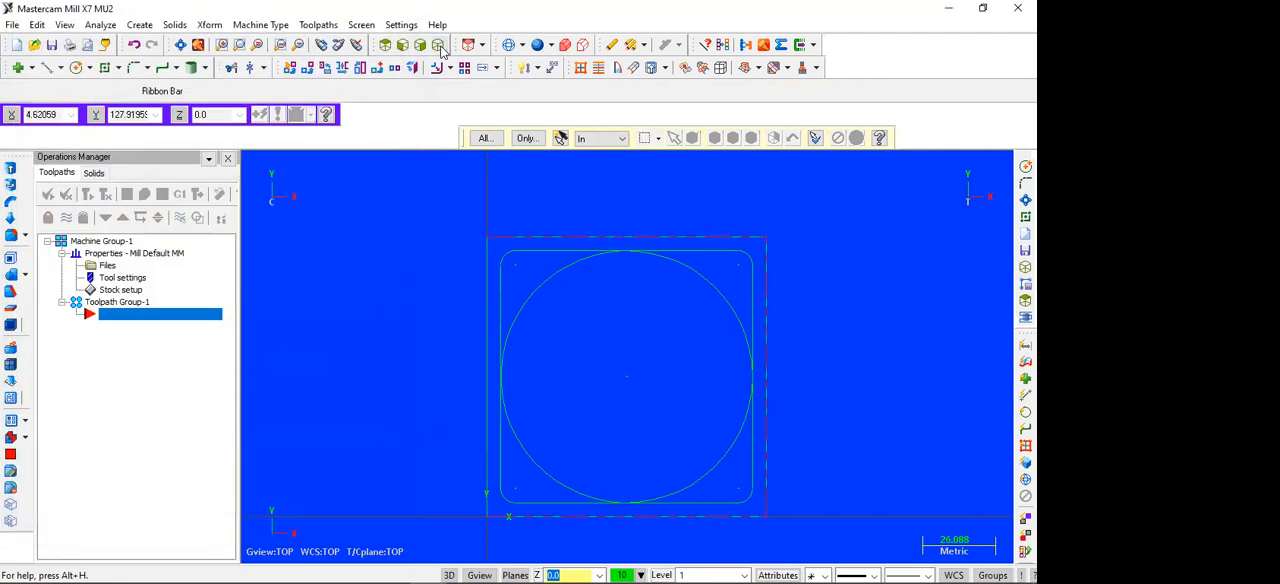
# Step: Show the stock block and geometry in isometric view, fitted to the screen
pyautogui.click(438, 45)
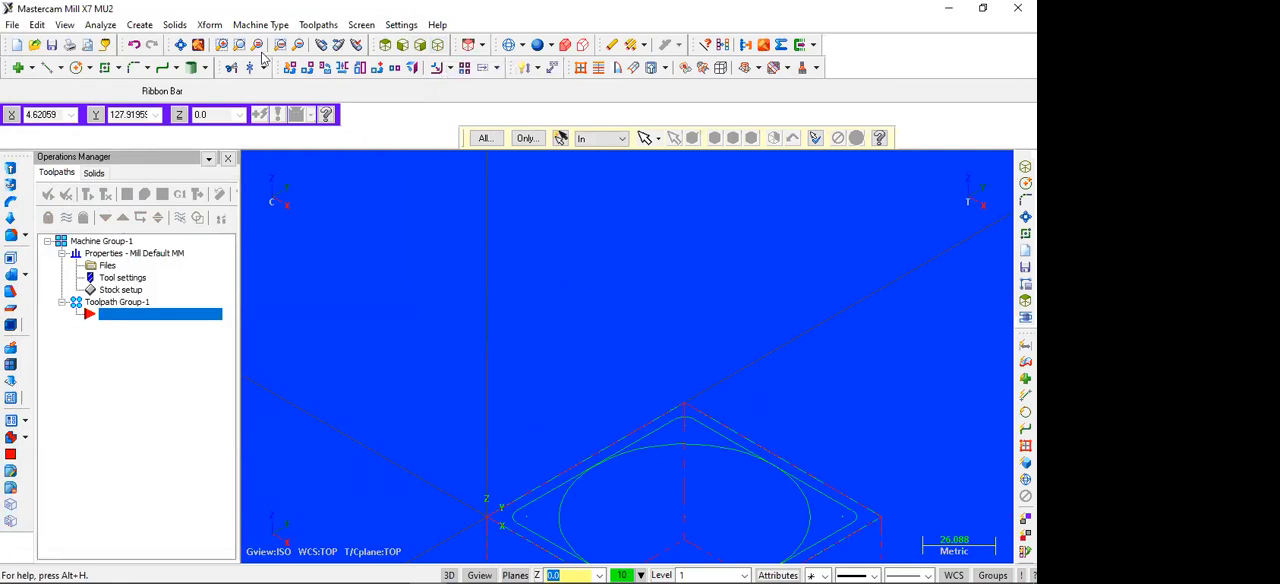
pyautogui.click(181, 46)
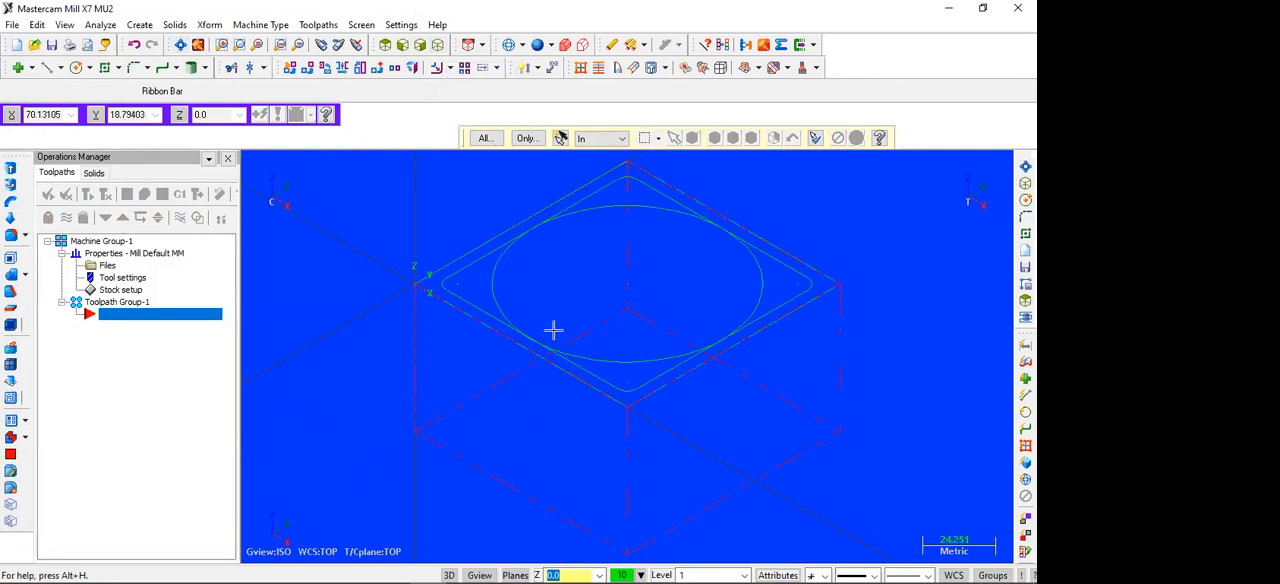
pyautogui.scroll(-2, 363, 251)
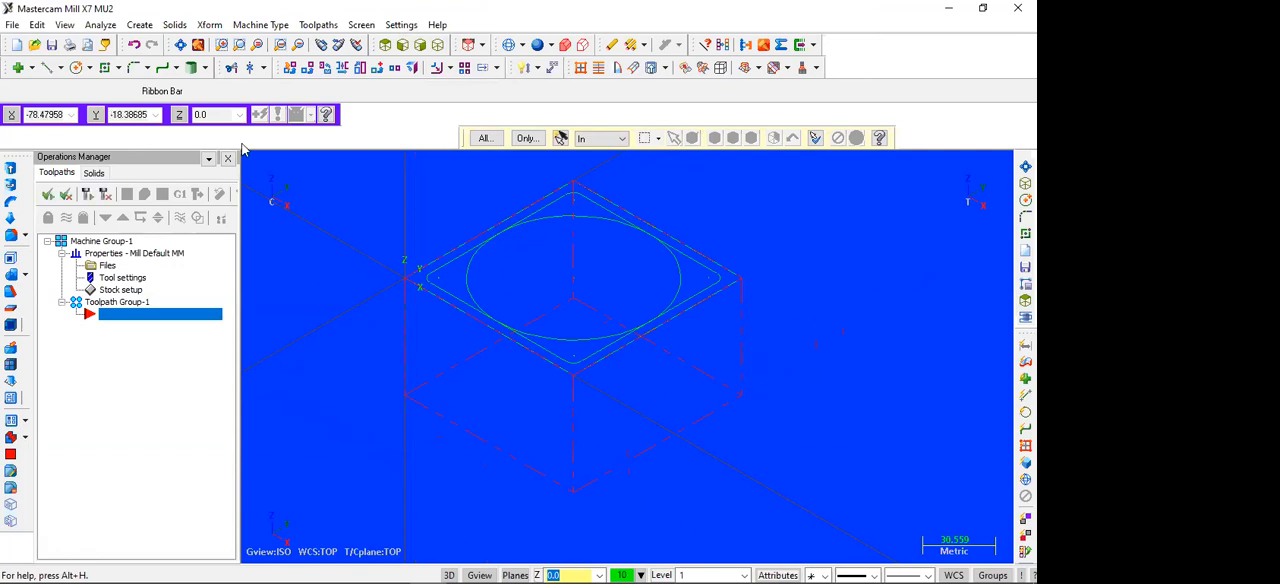
pyautogui.click(320, 26)
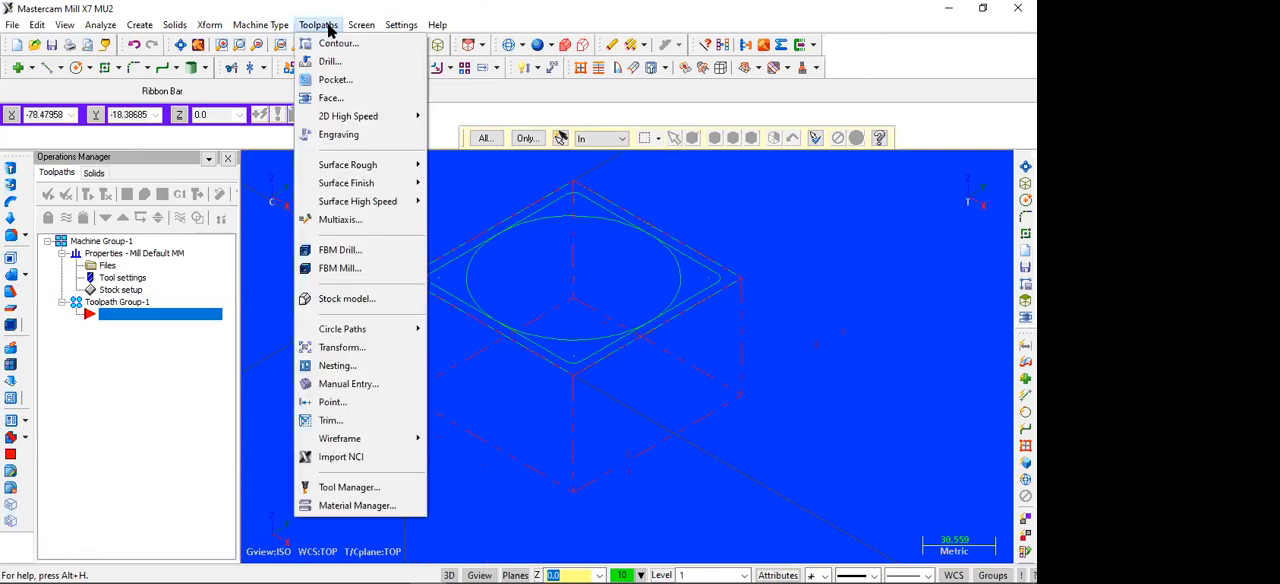
pyautogui.click(322, 98)
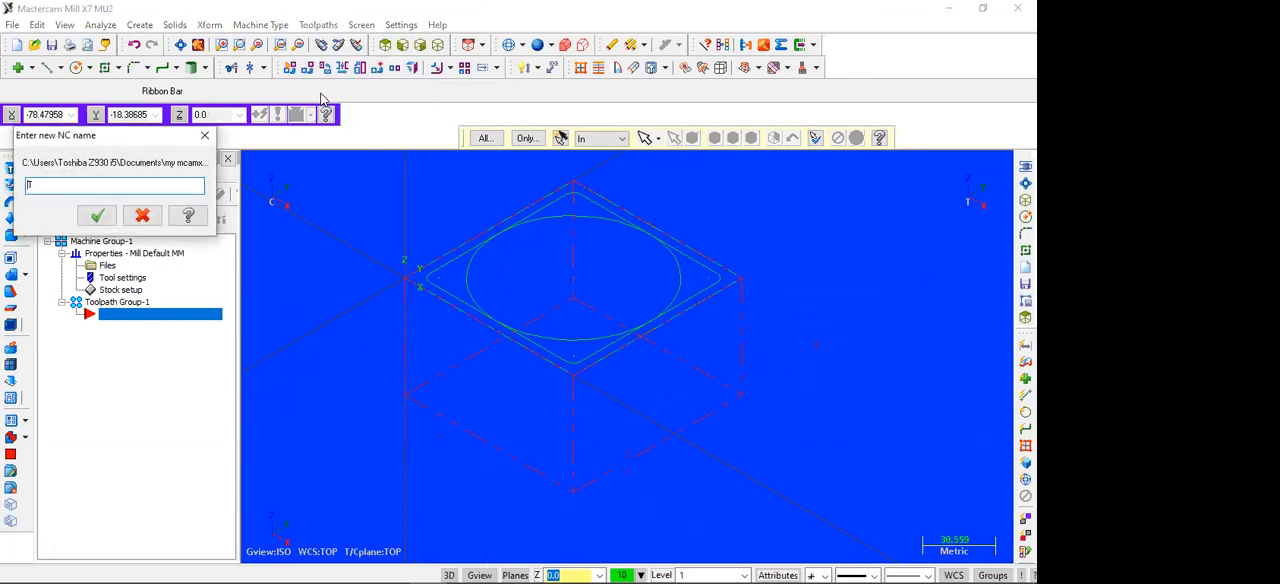
pyautogui.press('Return')
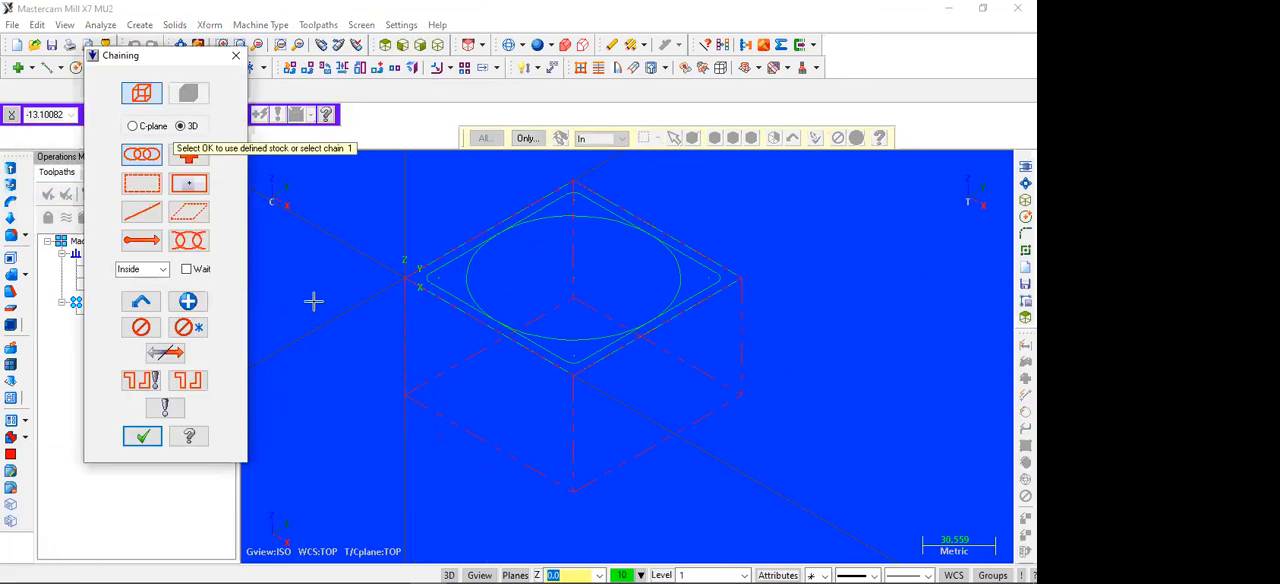
pyautogui.press('Return')
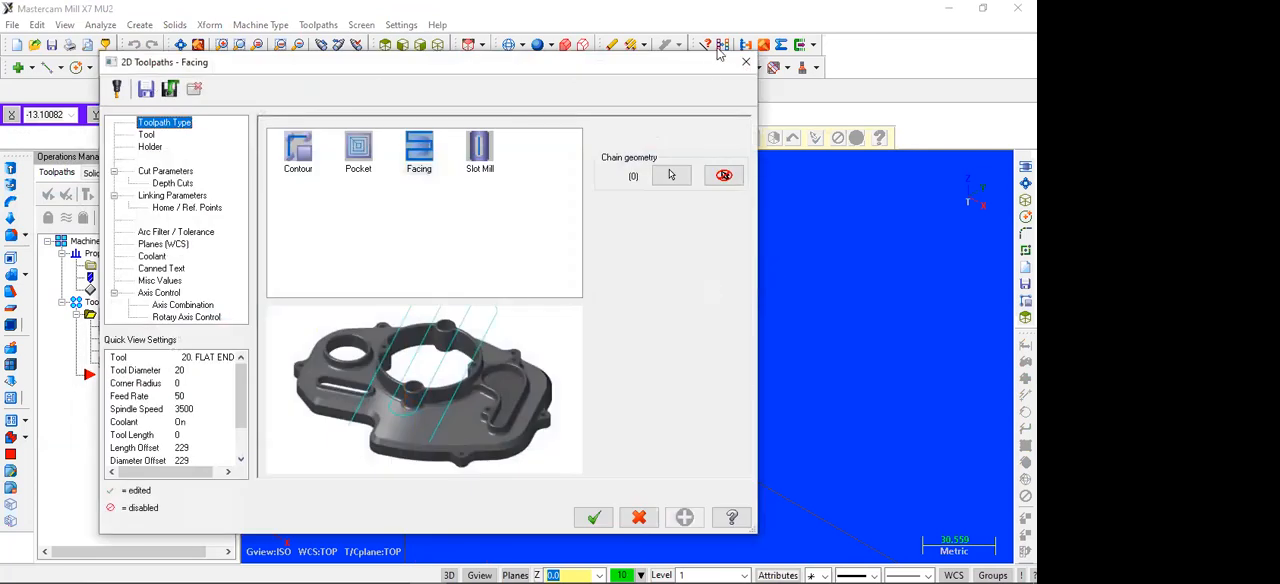
pyautogui.click(745, 61)
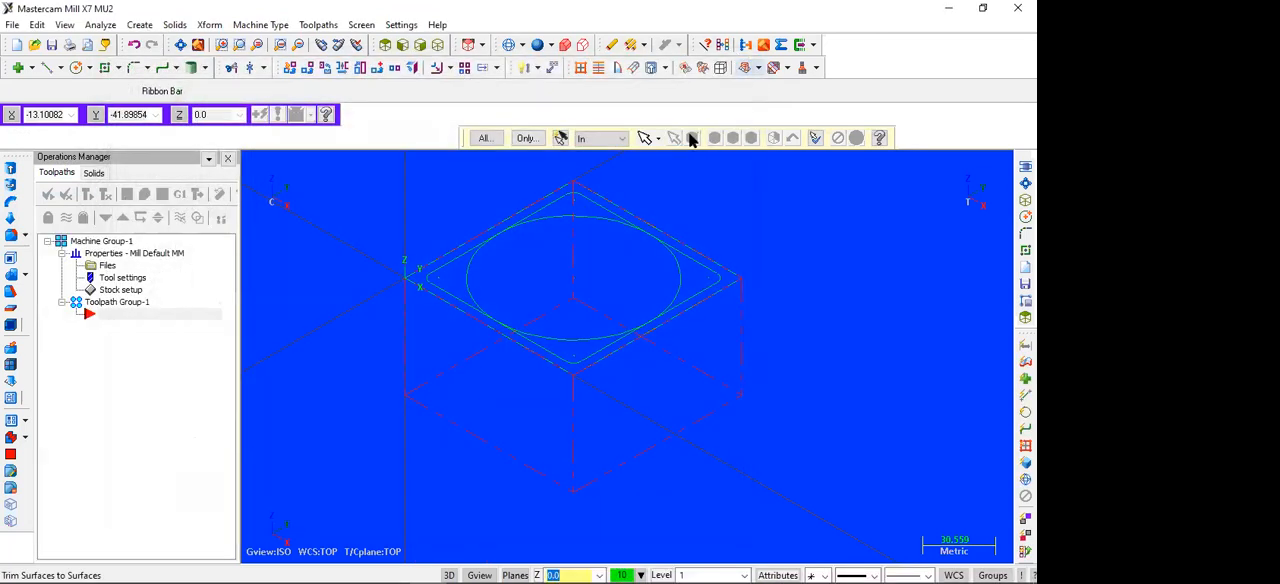
# Step: Save the part as a Mastercam X7 file named cammill3 in the D4 2021 folder
pyautogui.click(12, 24)
pyautogui.click(64, 134)
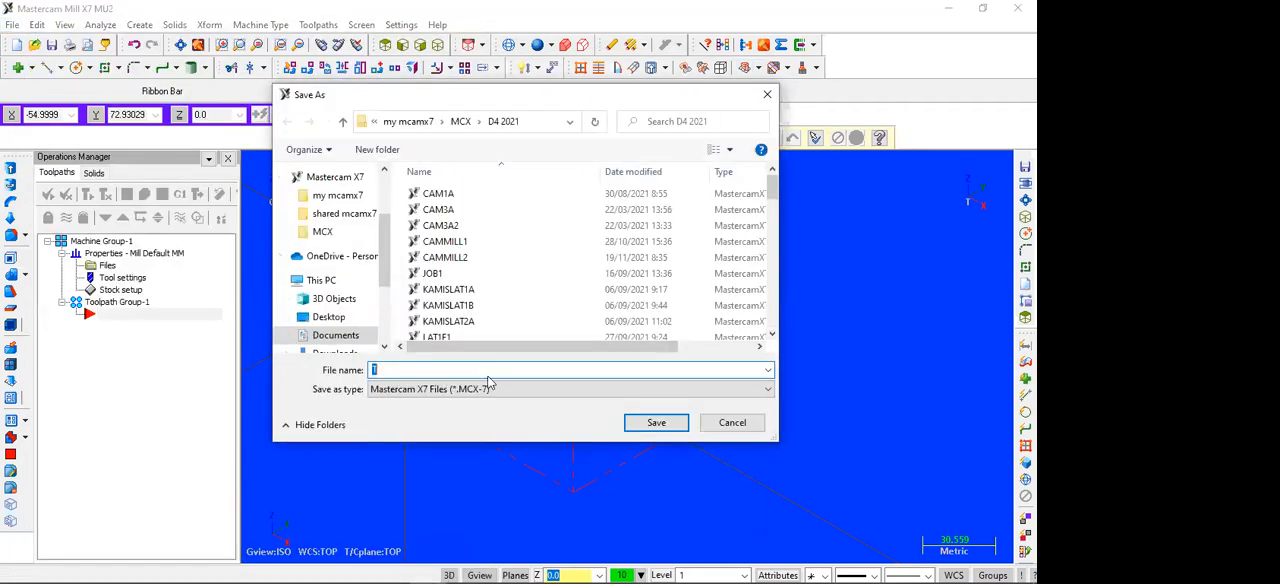
pyautogui.write('cammill3')
pyautogui.click(631, 424)
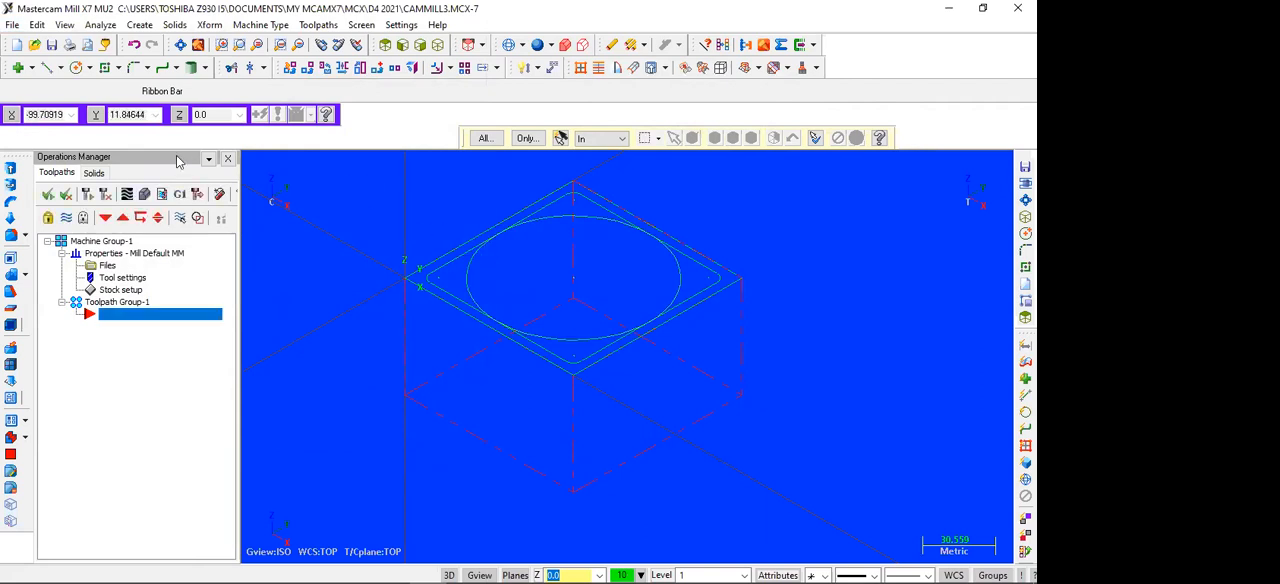
# Step: Start a face toolpath using the outer 100 mm square as the chained boundary
pyautogui.click(318, 25)
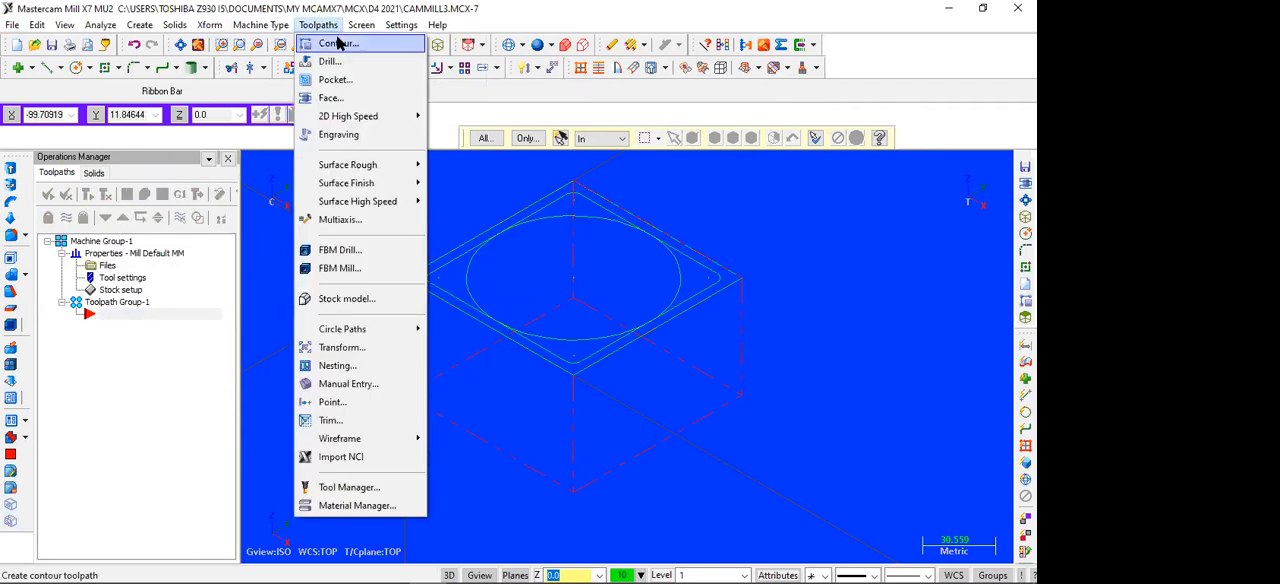
pyautogui.click(331, 98)
pyautogui.click(98, 216)
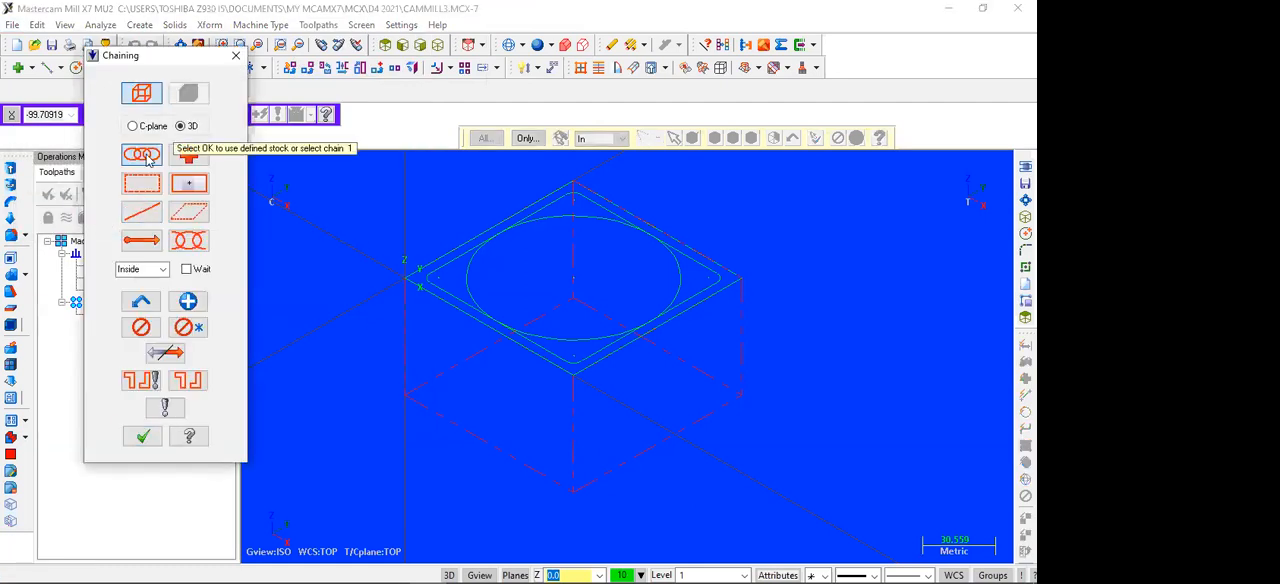
pyautogui.click(486, 324)
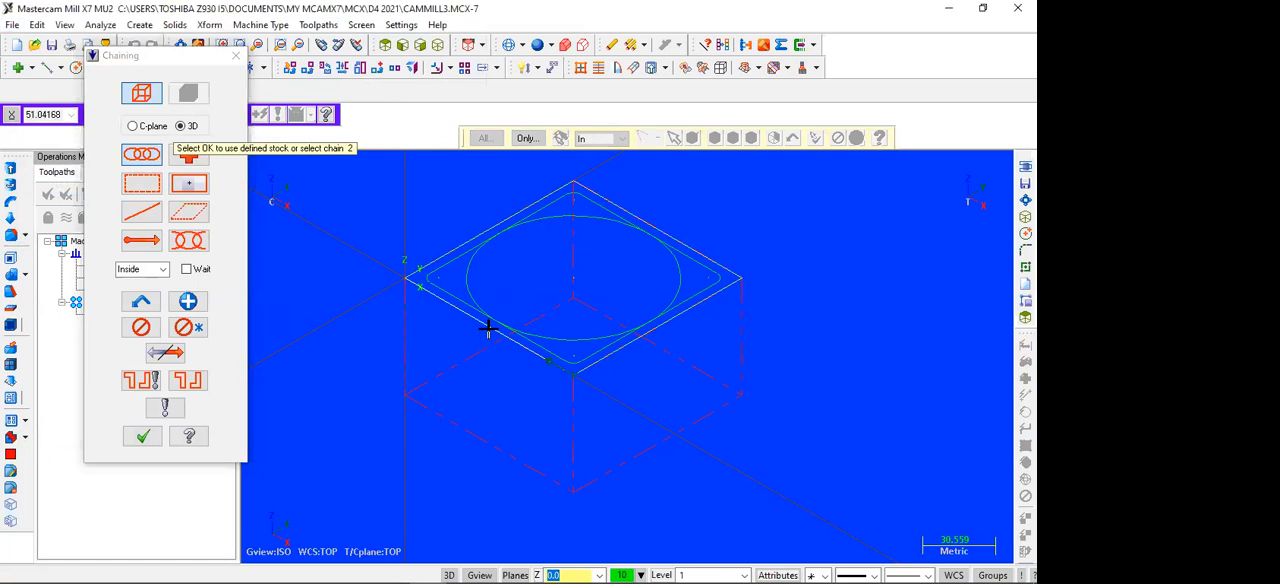
pyautogui.click(142, 436)
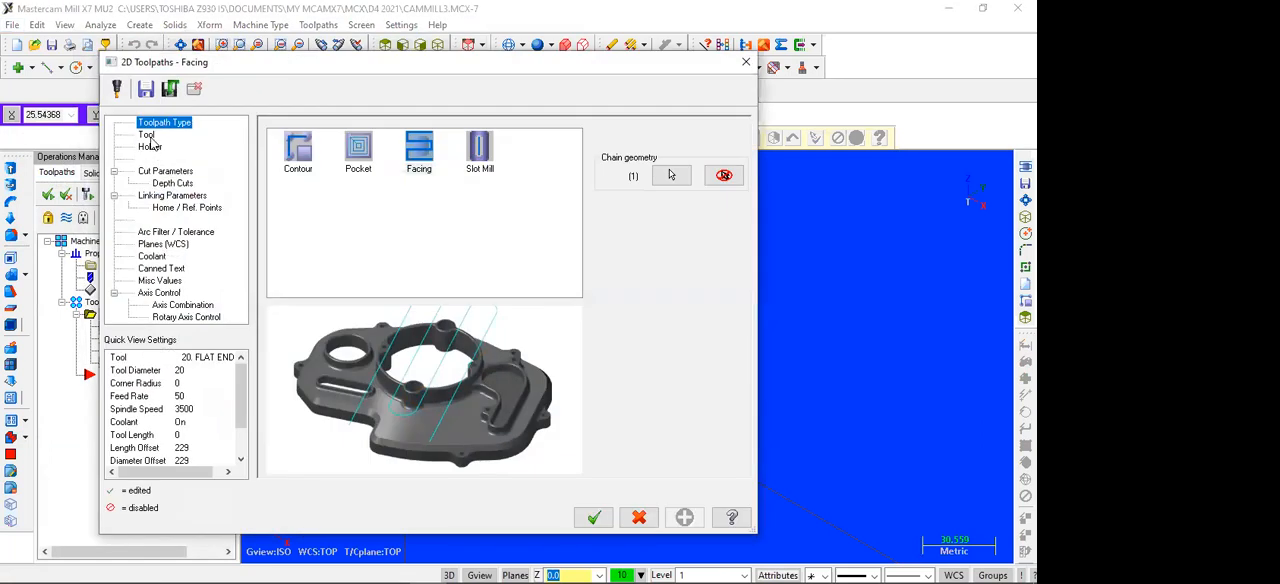
# Step: Add the 75 Face Mill and the 12 mm flat endmill from the tool library to the facing toolpath's tool list
pyautogui.click(147, 136)
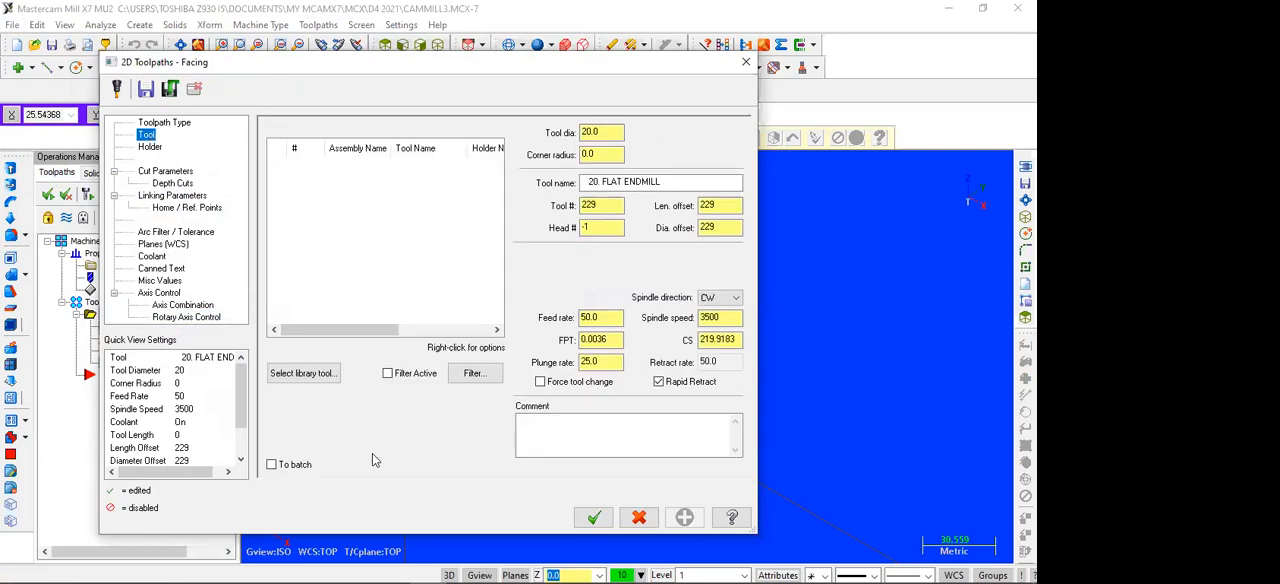
pyautogui.click(322, 376)
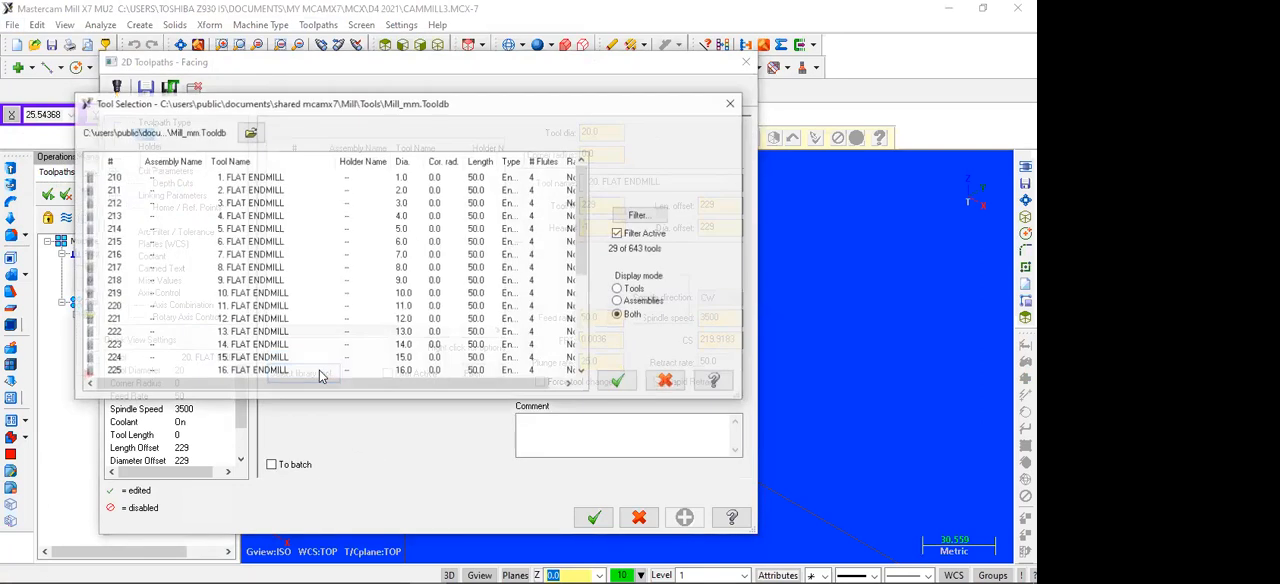
pyautogui.scroll(-5, 258, 300)
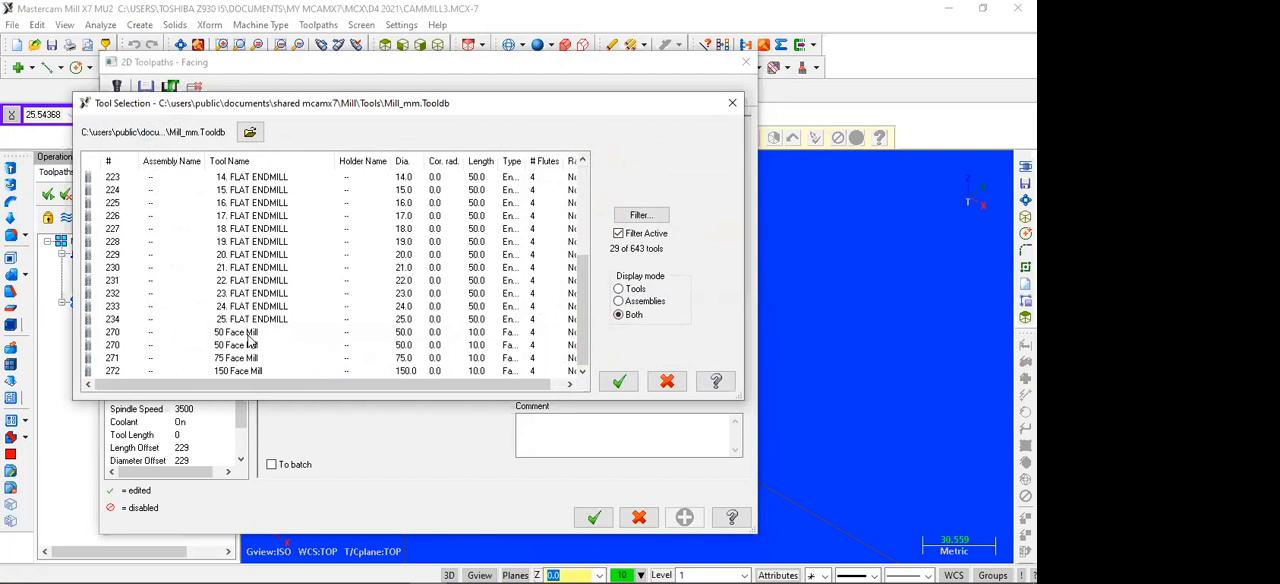
pyautogui.click(229, 360)
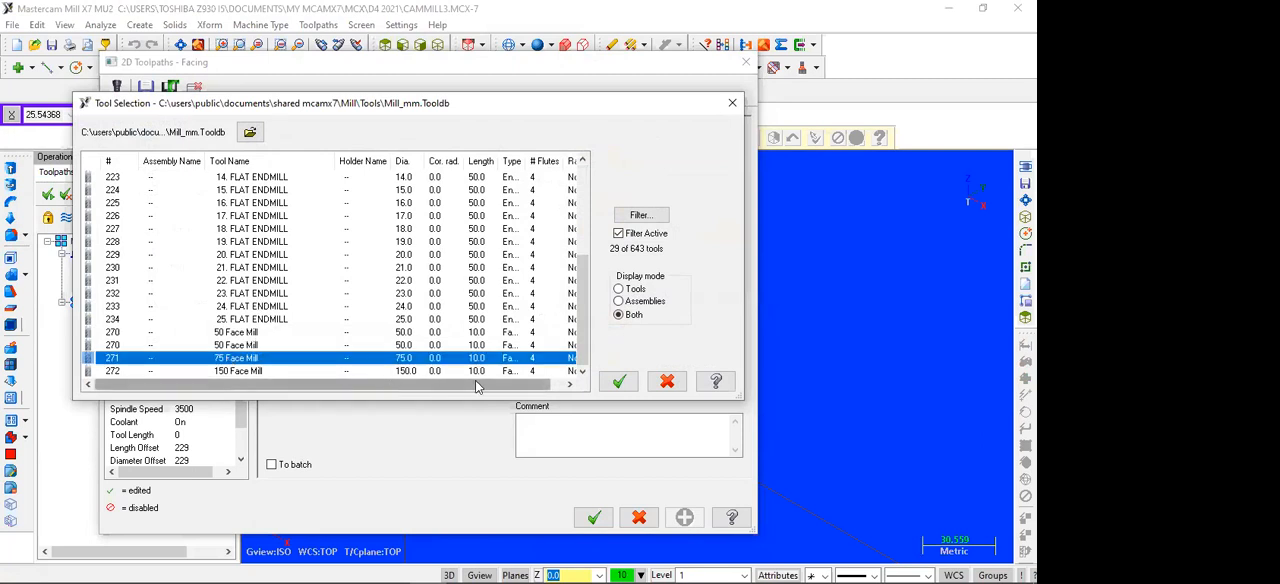
pyautogui.click(612, 382)
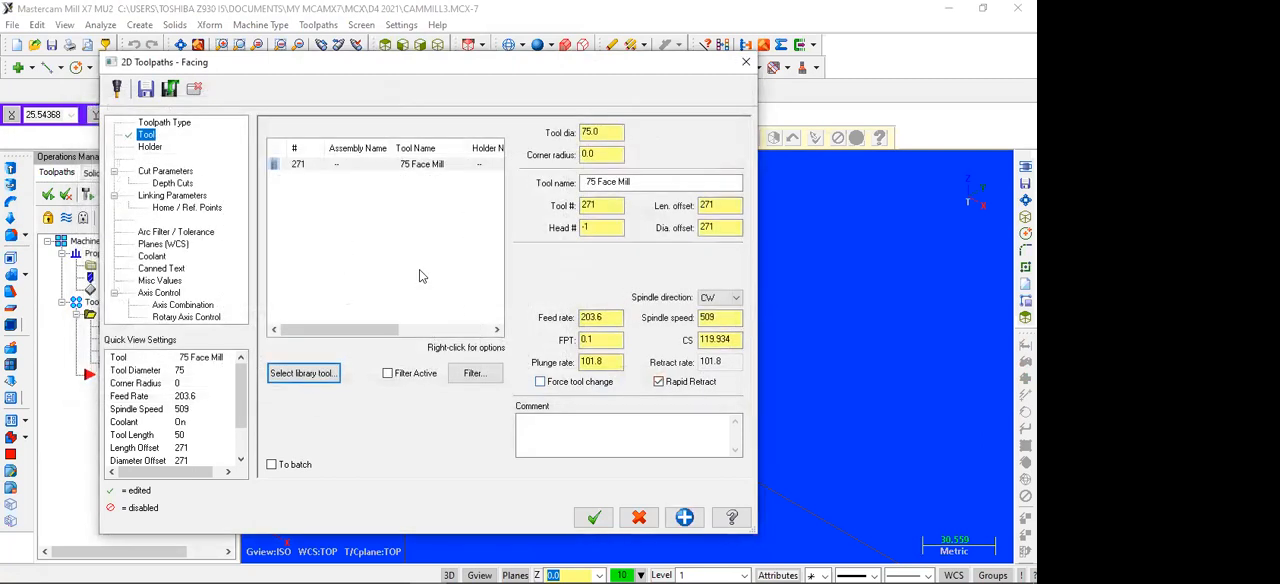
pyautogui.click(310, 374)
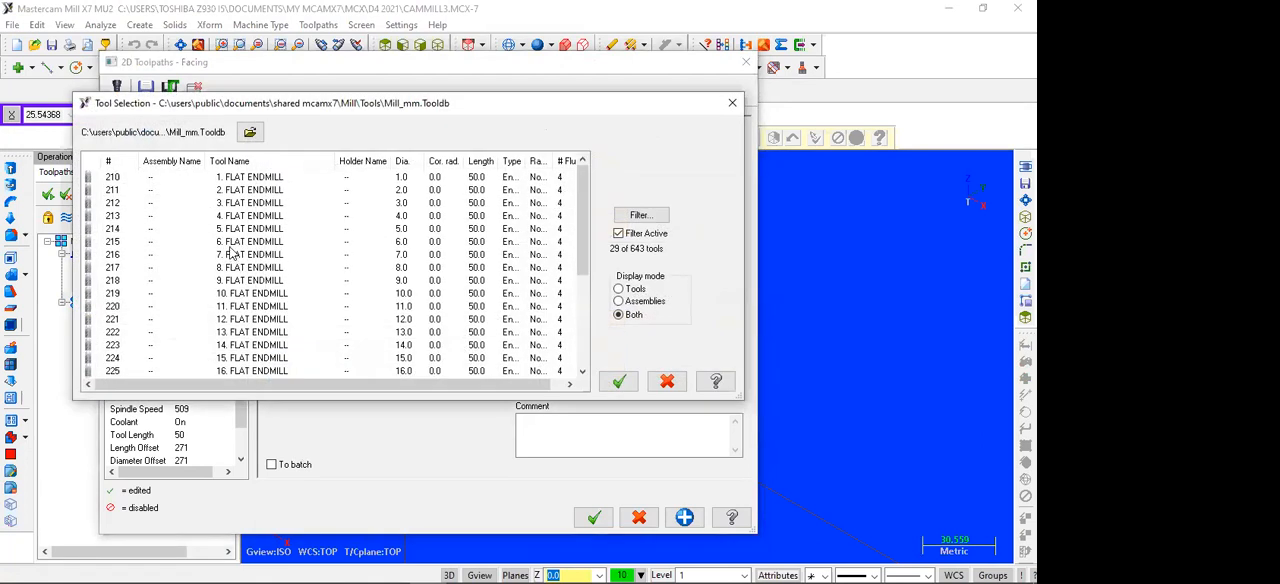
pyautogui.click(234, 319)
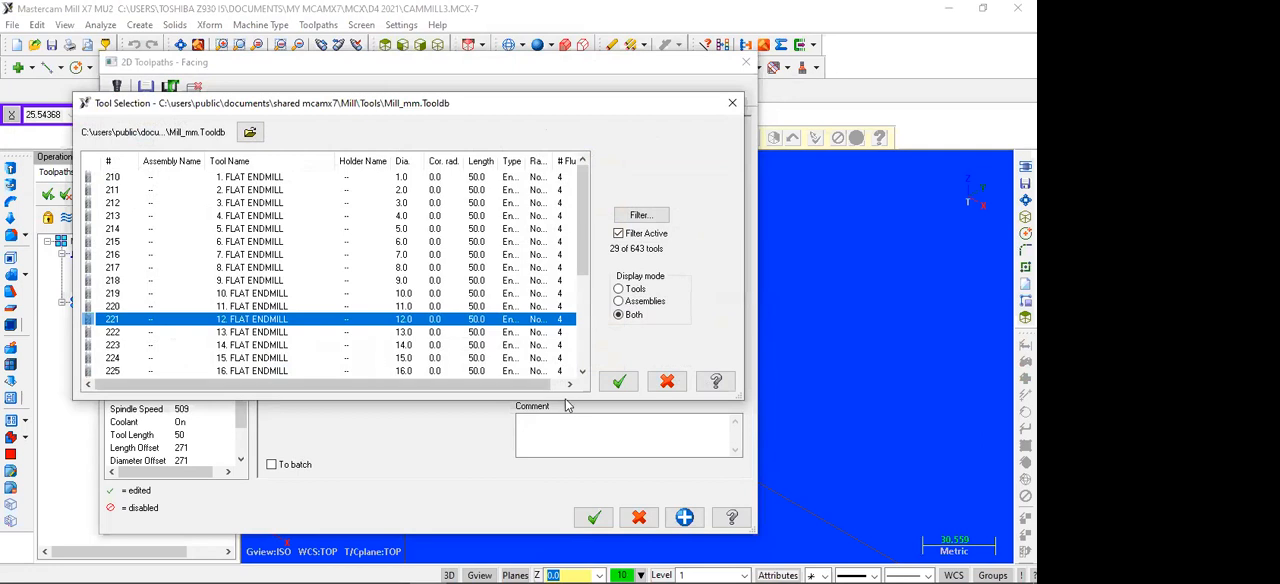
pyautogui.click(618, 381)
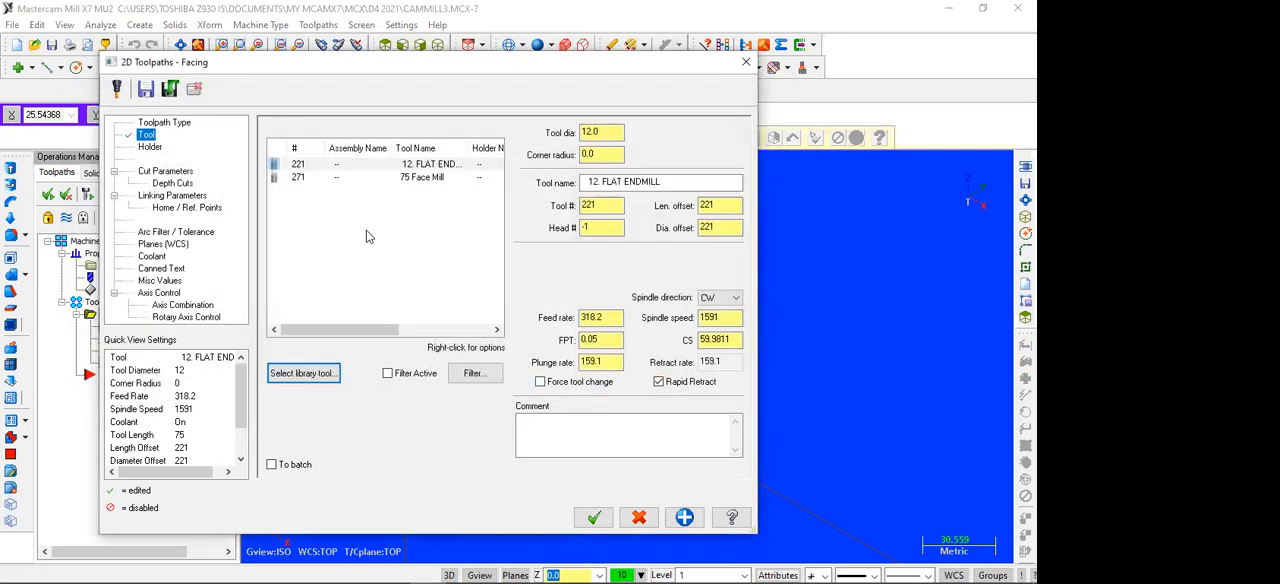
# Step: Choose the 75 Face Mill as the facing tool and set its spindle speed to 1200
pyautogui.click(410, 178)
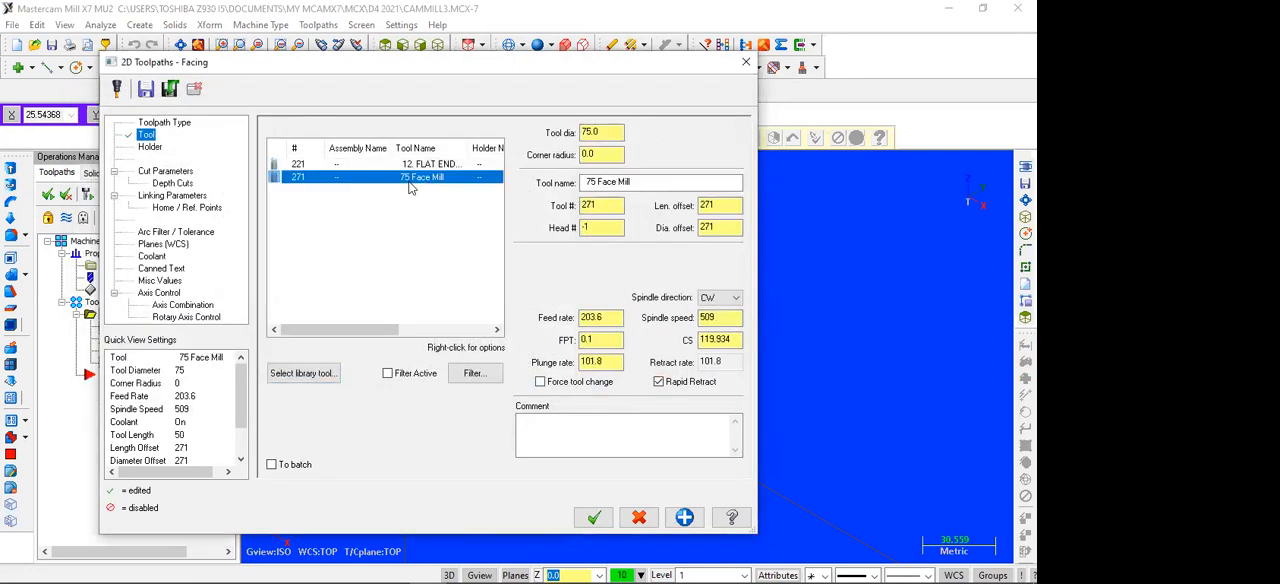
pyautogui.doubleClick(707, 318)
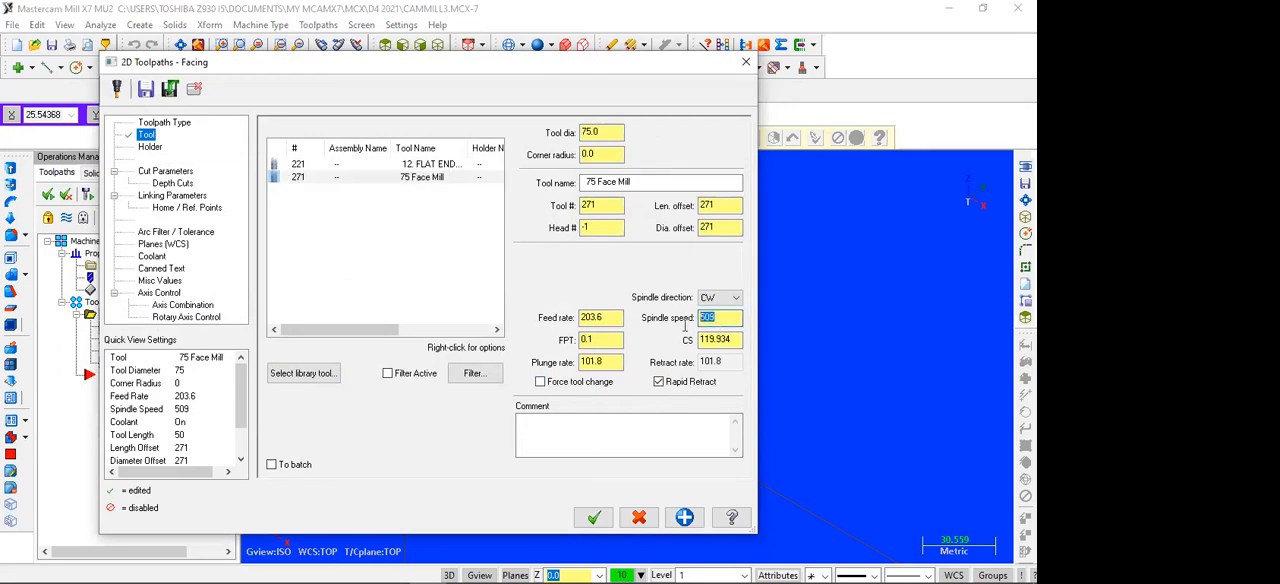
pyautogui.write('1200')
# Step: Set the facing cut style to Zigzag
pyautogui.click(161, 172)
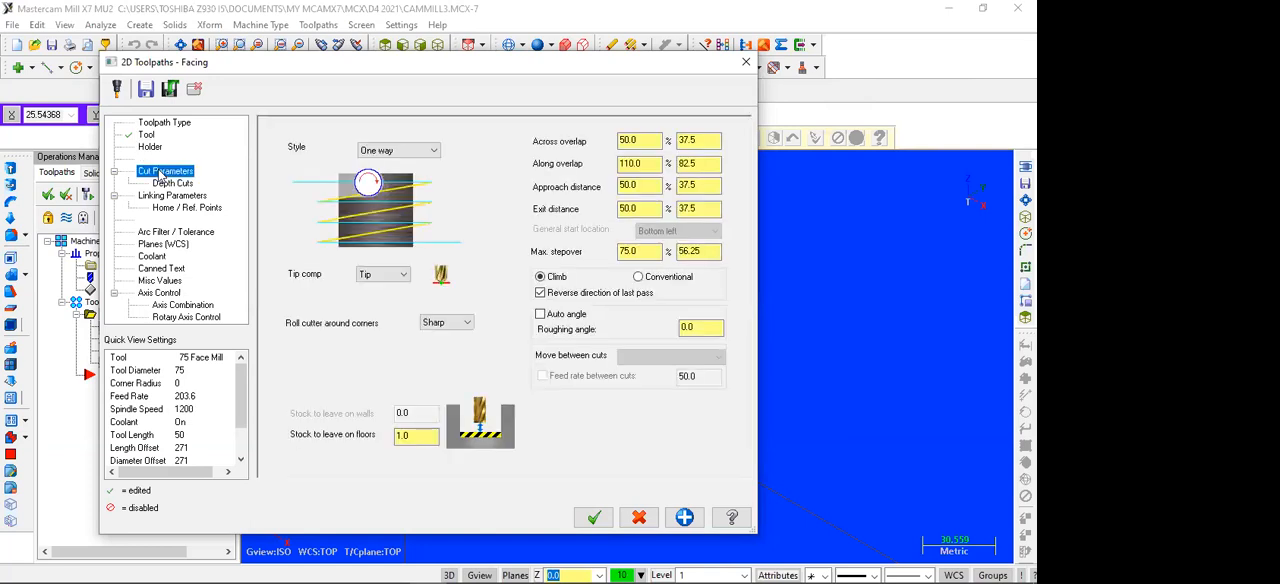
pyautogui.click(400, 152)
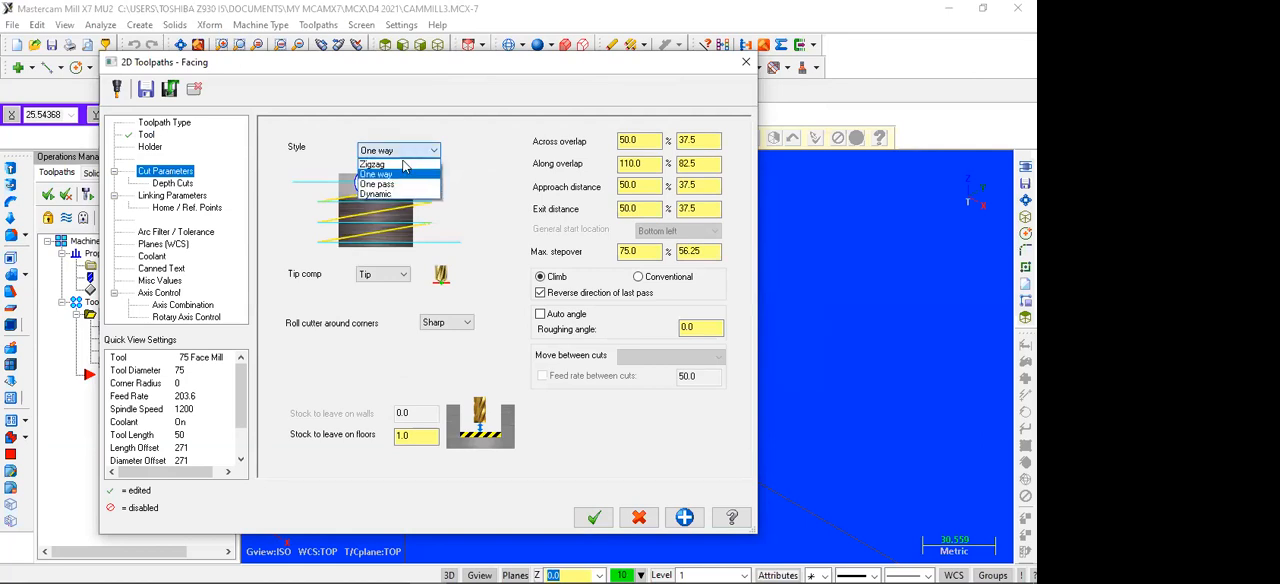
pyautogui.click(400, 175)
pyautogui.click(414, 152)
pyautogui.click(413, 164)
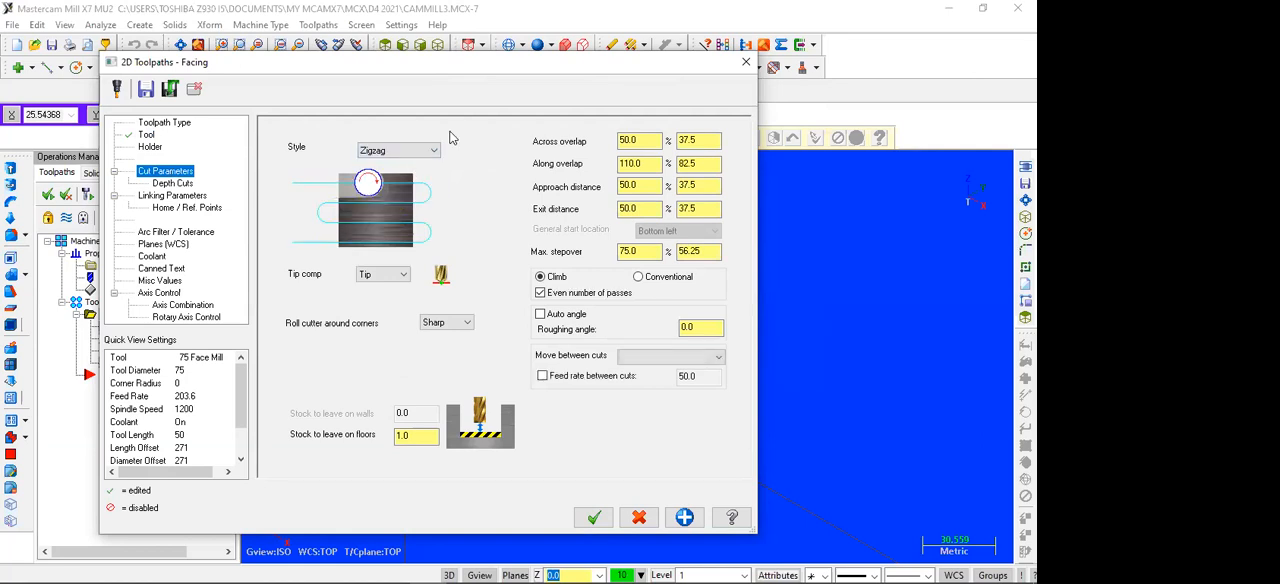
# Step: Set the facing across overlap to 80% and the stock to leave on floors to 0
pyautogui.doubleClick(624, 141)
pyautogui.write('80')
pyautogui.click(706, 141)
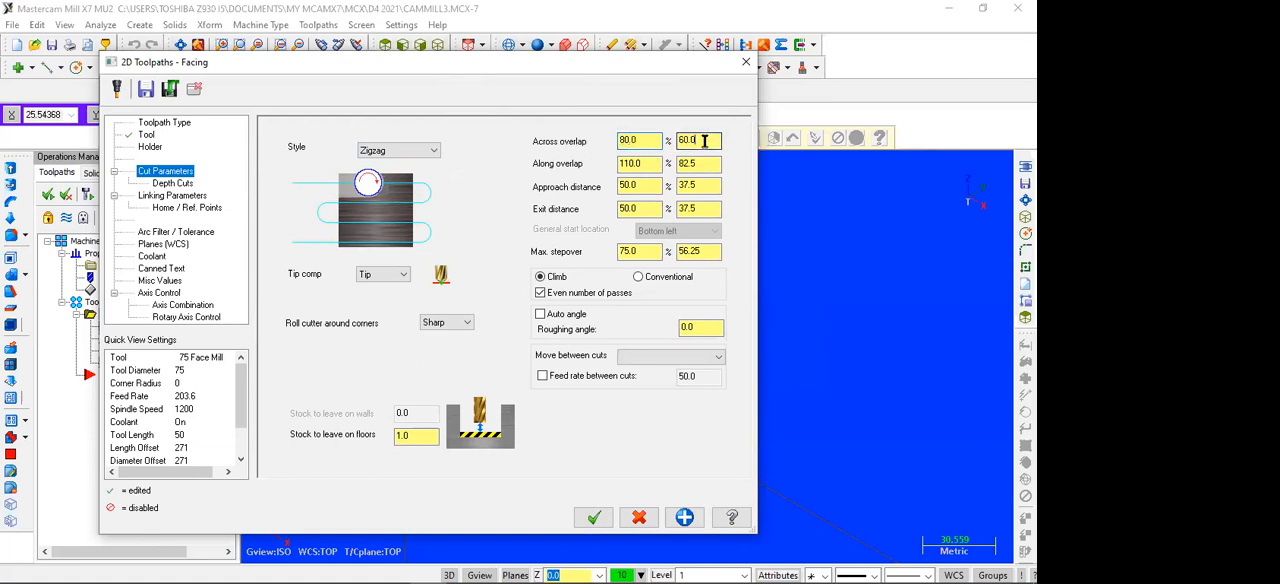
pyautogui.doubleClick(428, 436)
# Step: Turn off depth cuts and make the feed plane, top of stock and depth absolute for the facing toolpath
pyautogui.click(171, 185)
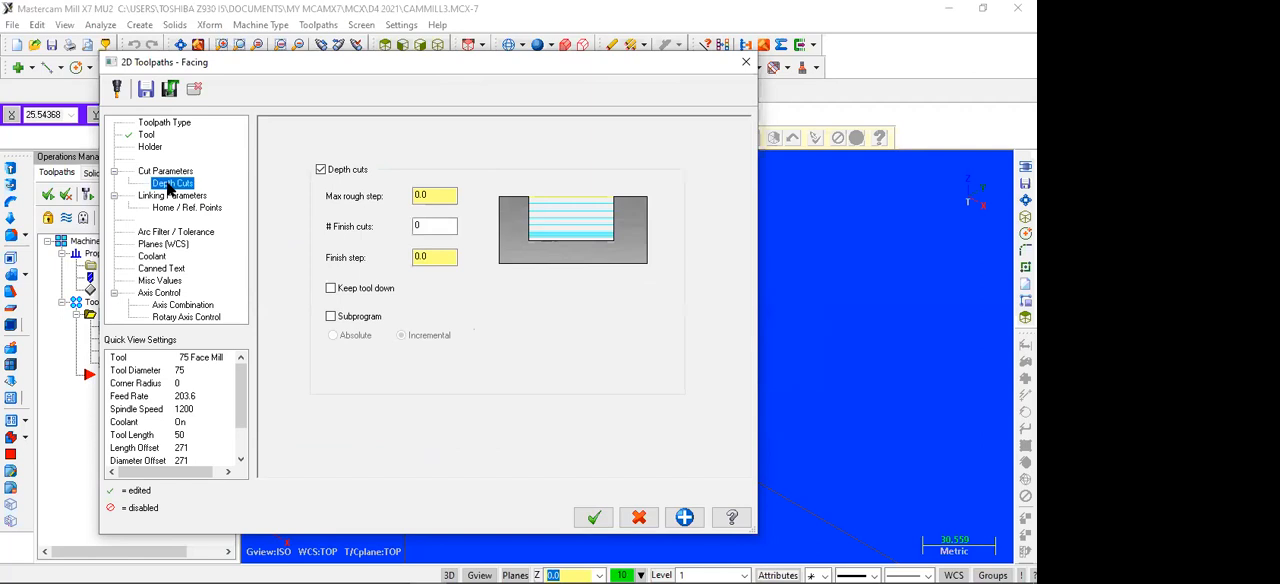
pyautogui.click(320, 169)
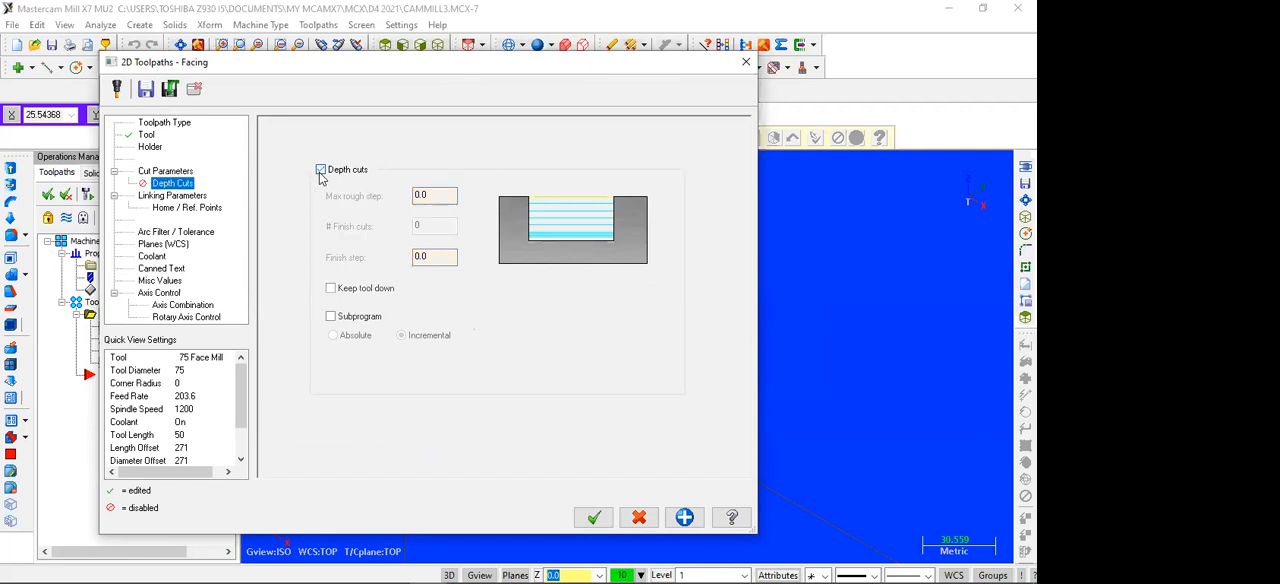
pyautogui.click(188, 198)
pyautogui.click(439, 309)
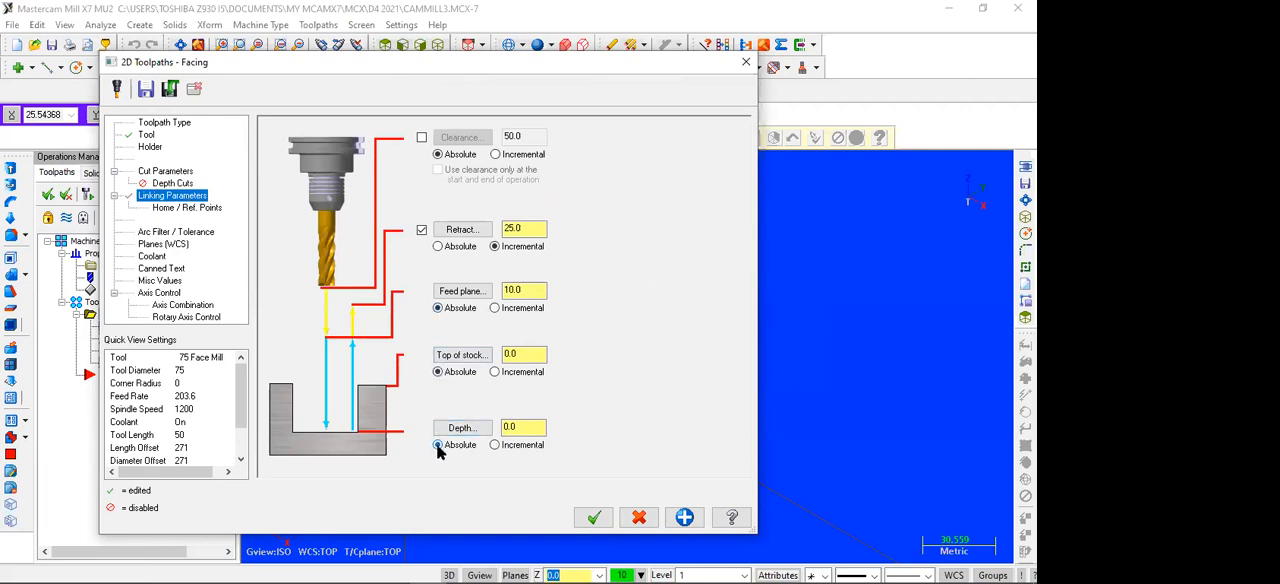
# Step: Turn on flood coolant and accept the facing toolpath parameters
pyautogui.click(153, 258)
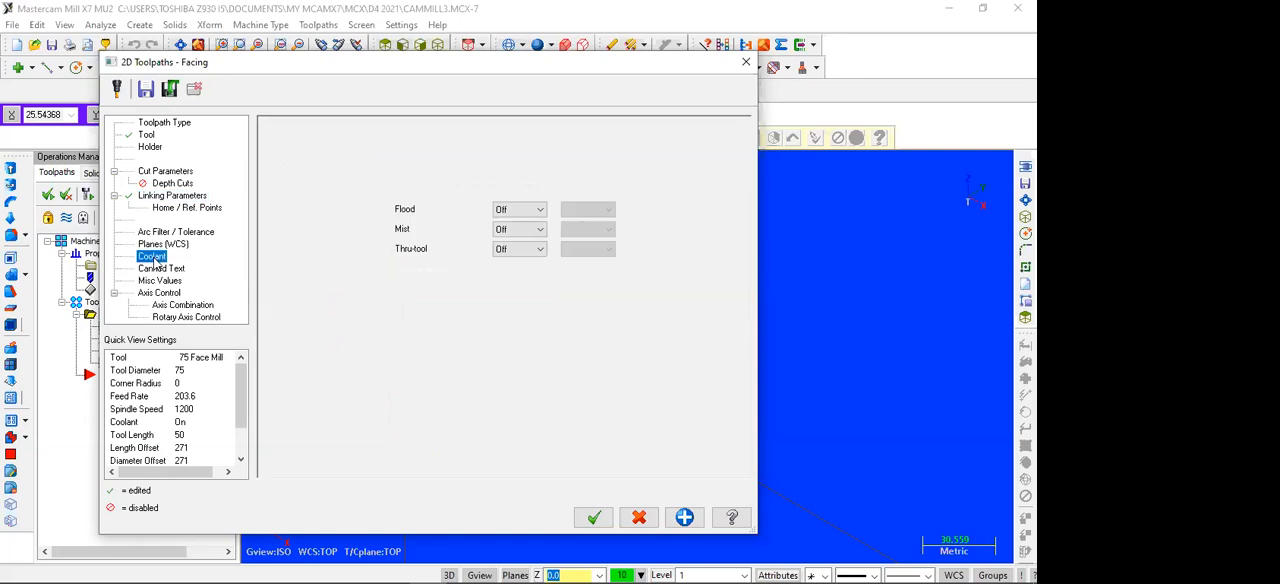
pyautogui.click(522, 223)
pyautogui.click(592, 515)
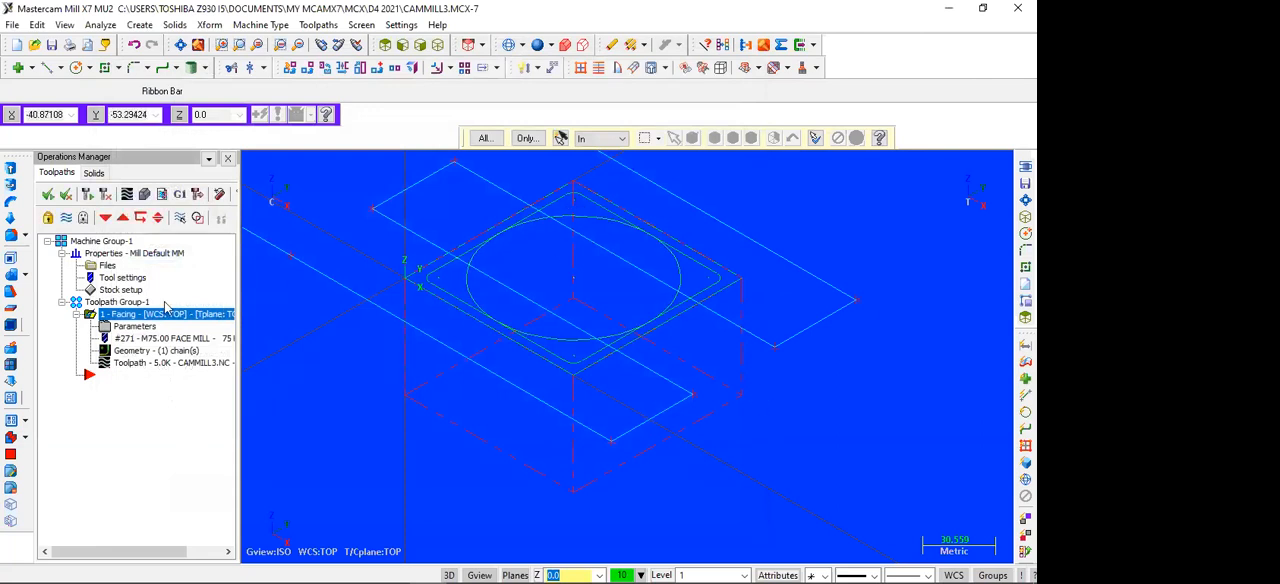
# Step: Change the facing operation's retract height to absolute and regenerate its toolpath
pyautogui.click(142, 330)
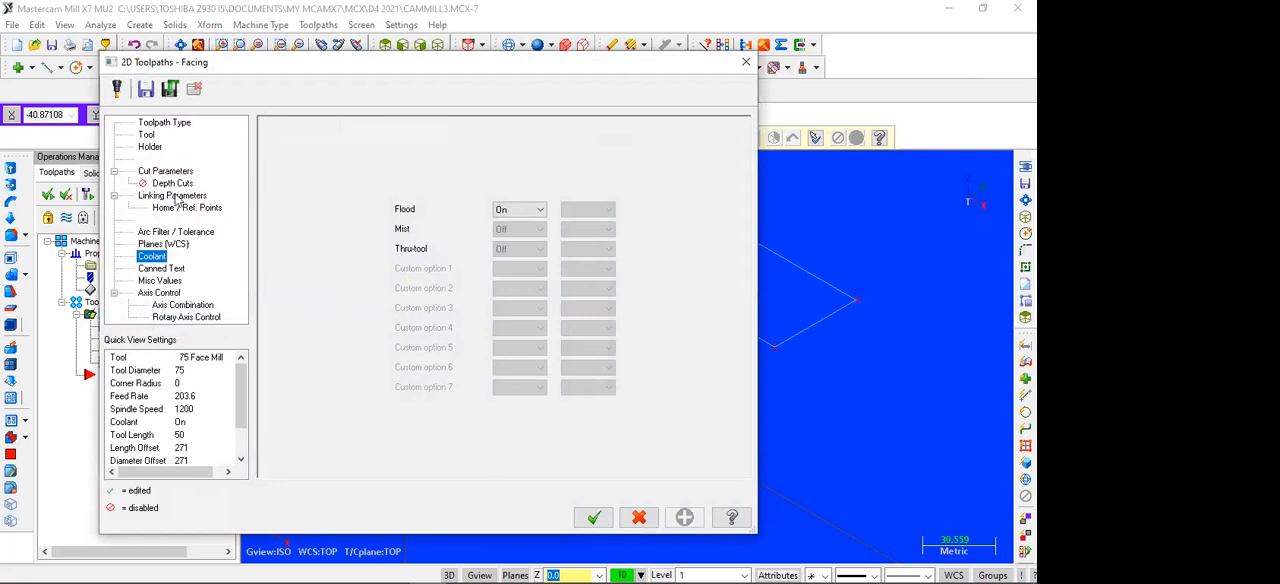
pyautogui.click(174, 196)
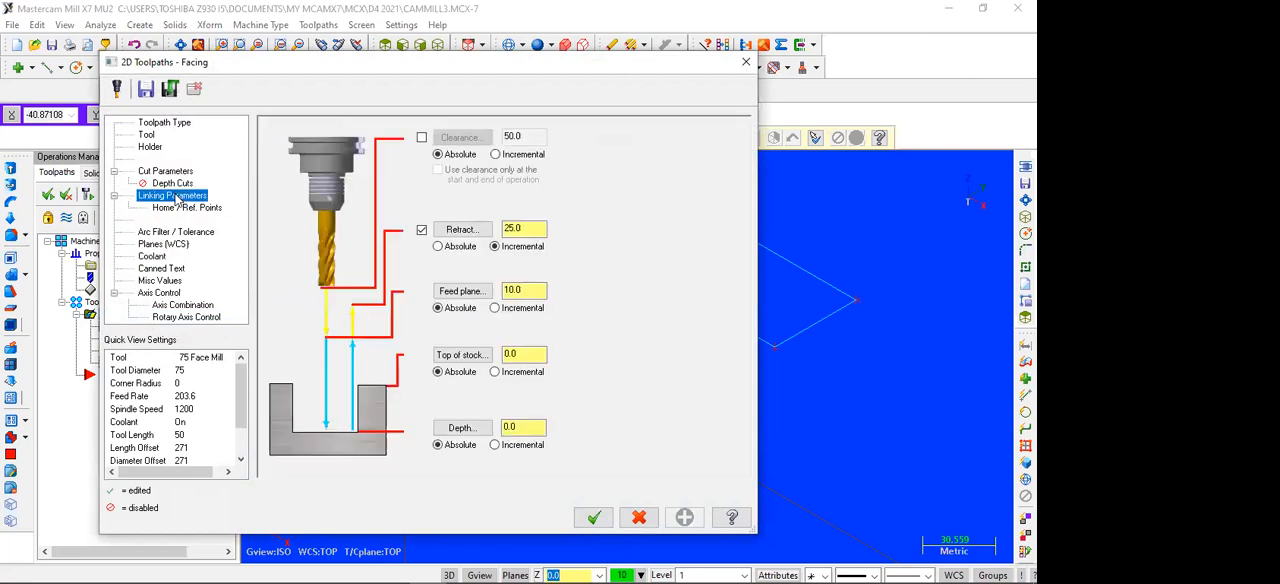
pyautogui.click(458, 250)
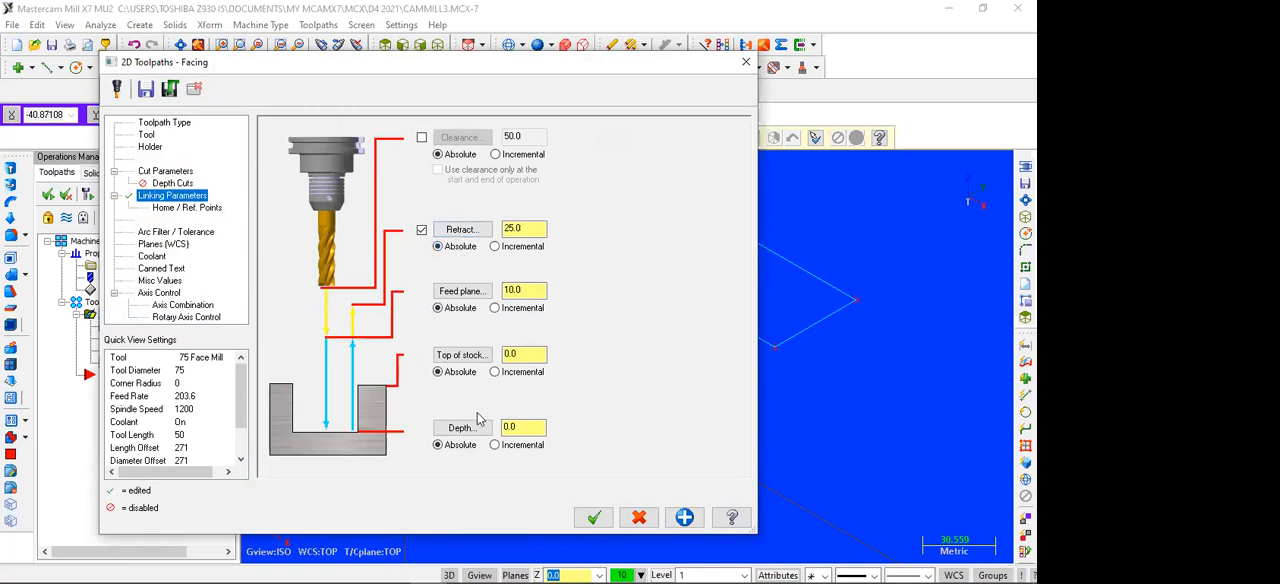
pyautogui.click(593, 517)
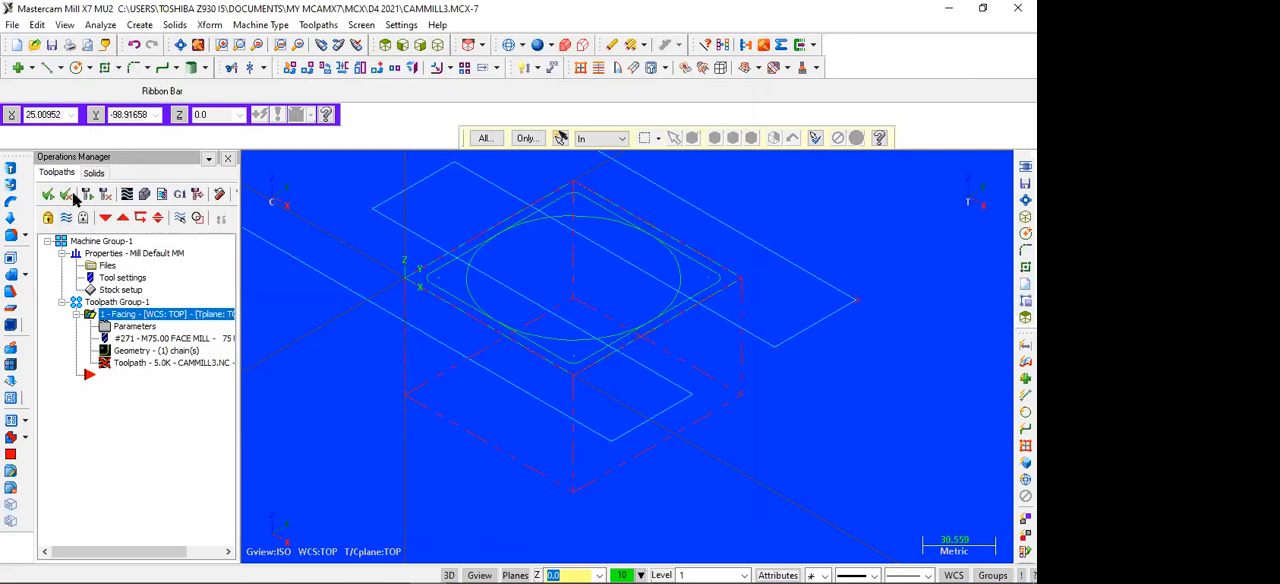
pyautogui.click(90, 204)
# Step: Create a 2D contour toolpath on the circle and assign the 12 mm flat endmill to it
pyautogui.click(318, 24)
pyautogui.click(336, 44)
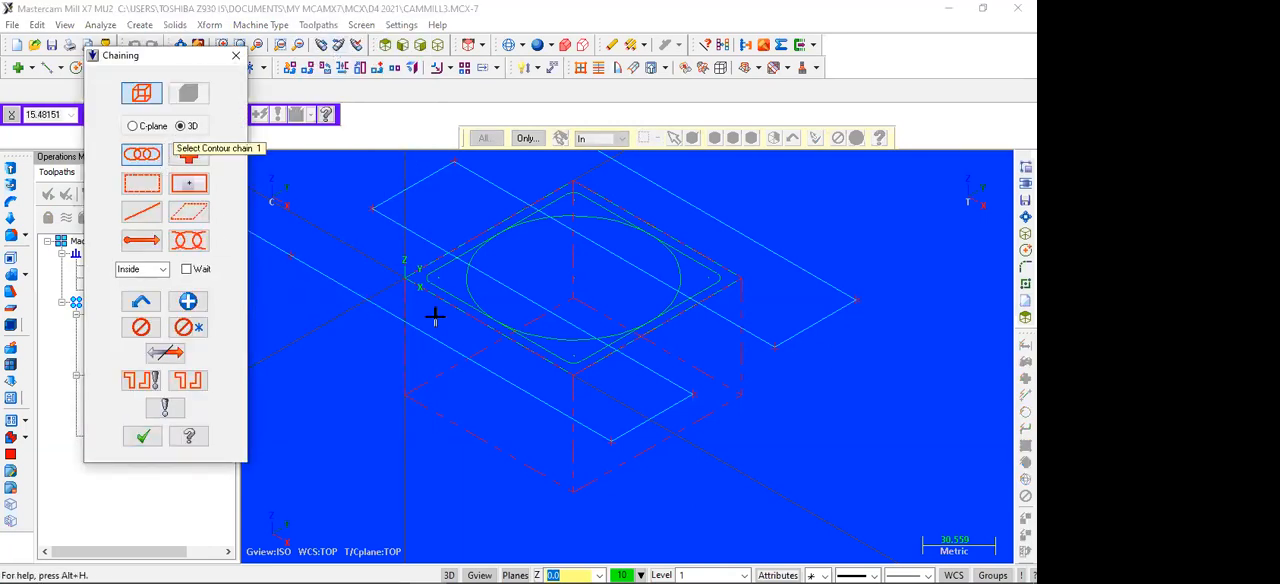
pyautogui.click(478, 256)
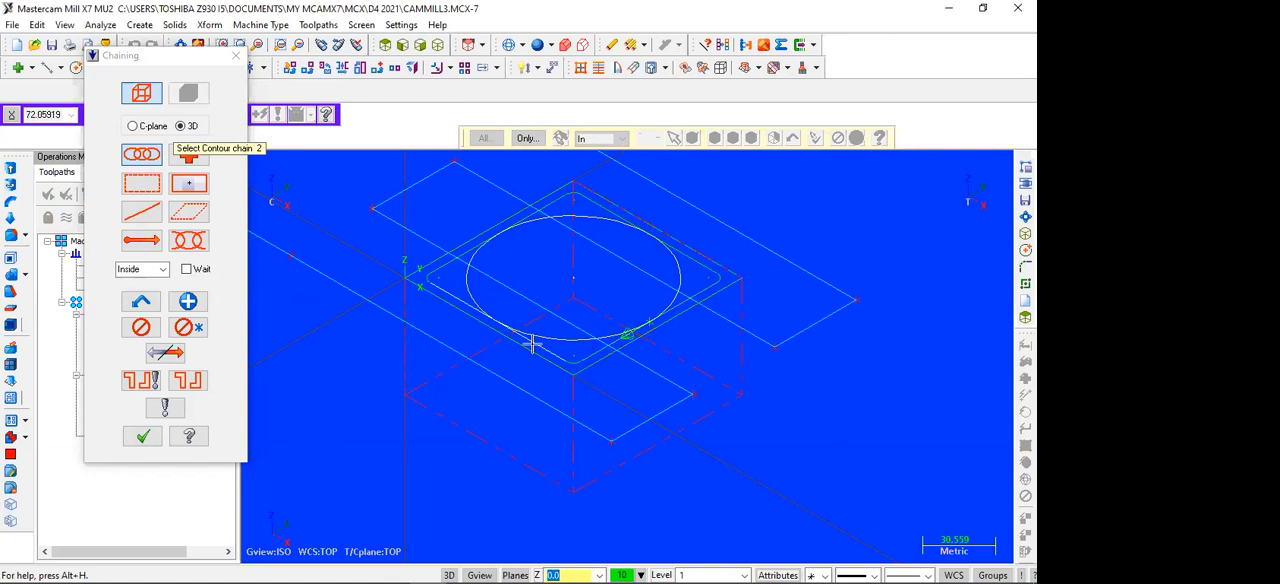
pyautogui.click(142, 436)
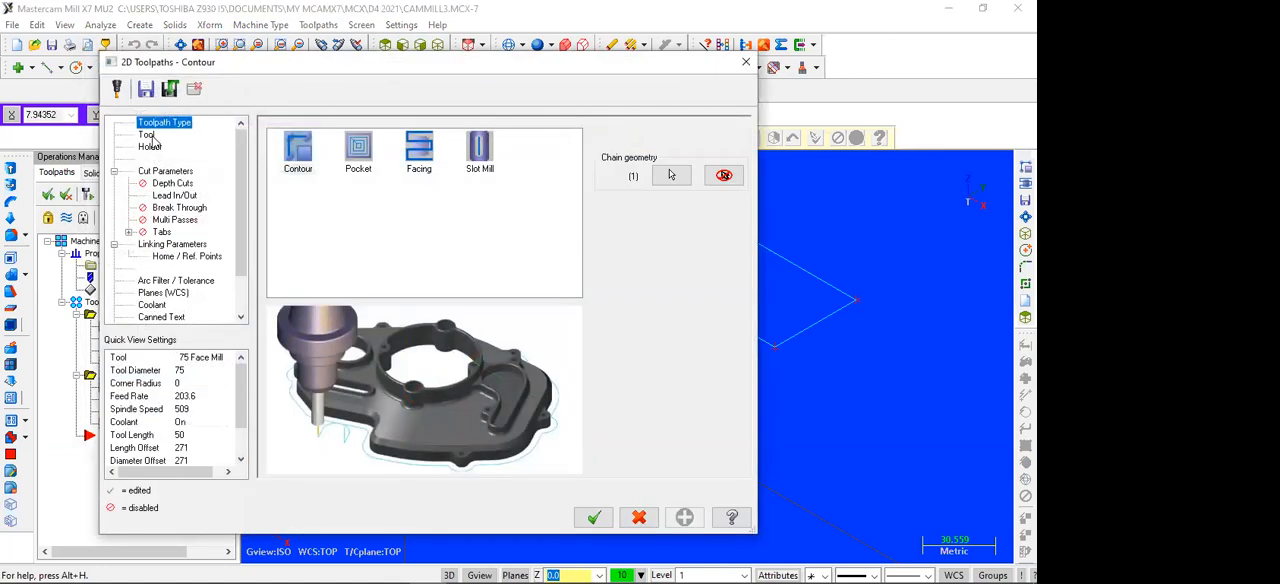
pyautogui.click(147, 134)
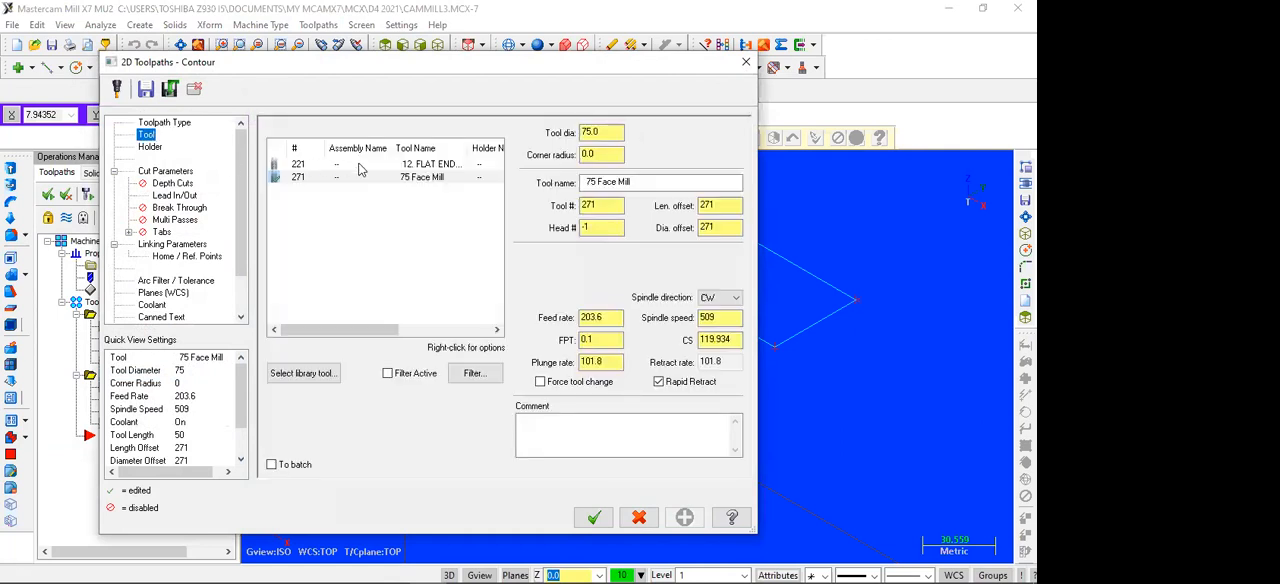
pyautogui.click(361, 165)
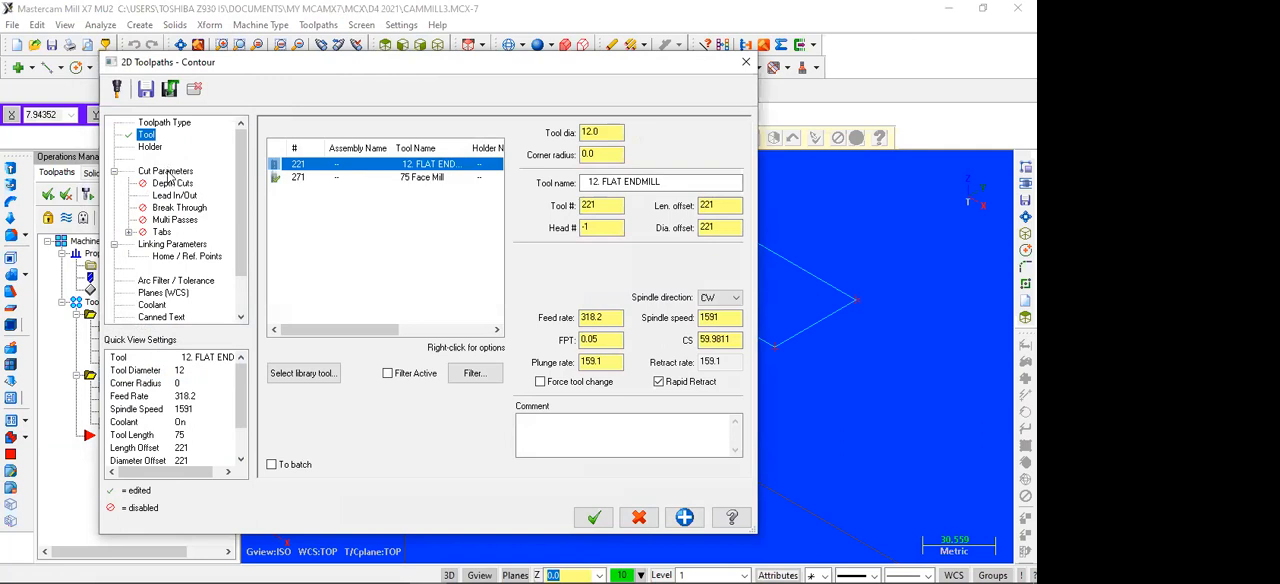
# Step: Make the contour's retract, feed plane and depth absolute, with a depth of -1.5
pyautogui.click(166, 172)
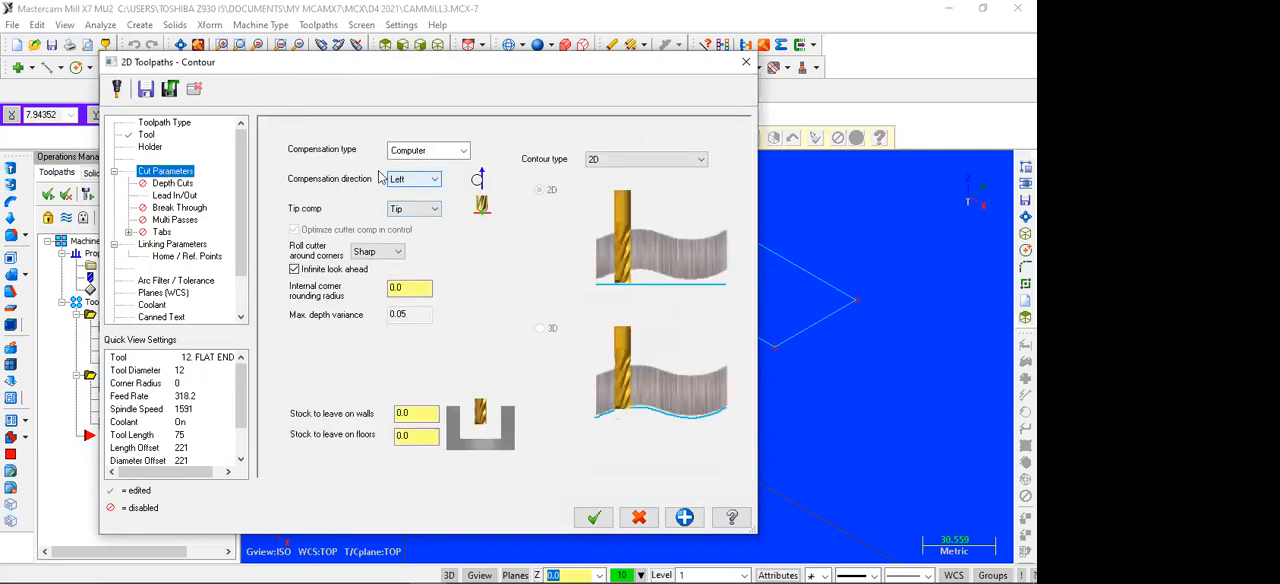
pyautogui.click(172, 184)
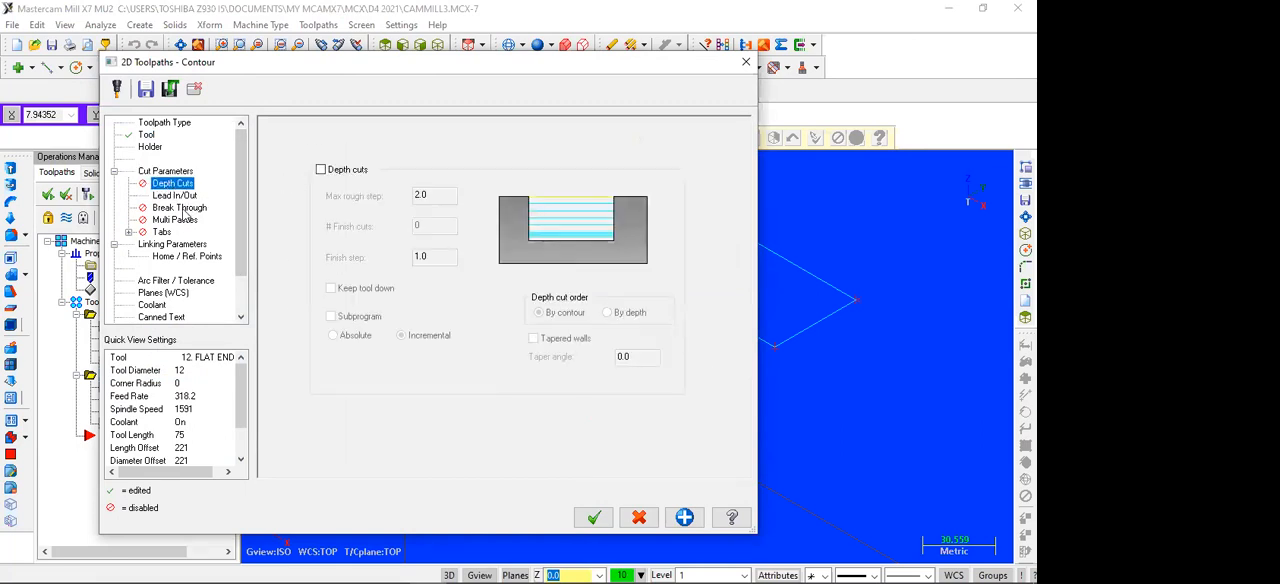
pyautogui.click(175, 196)
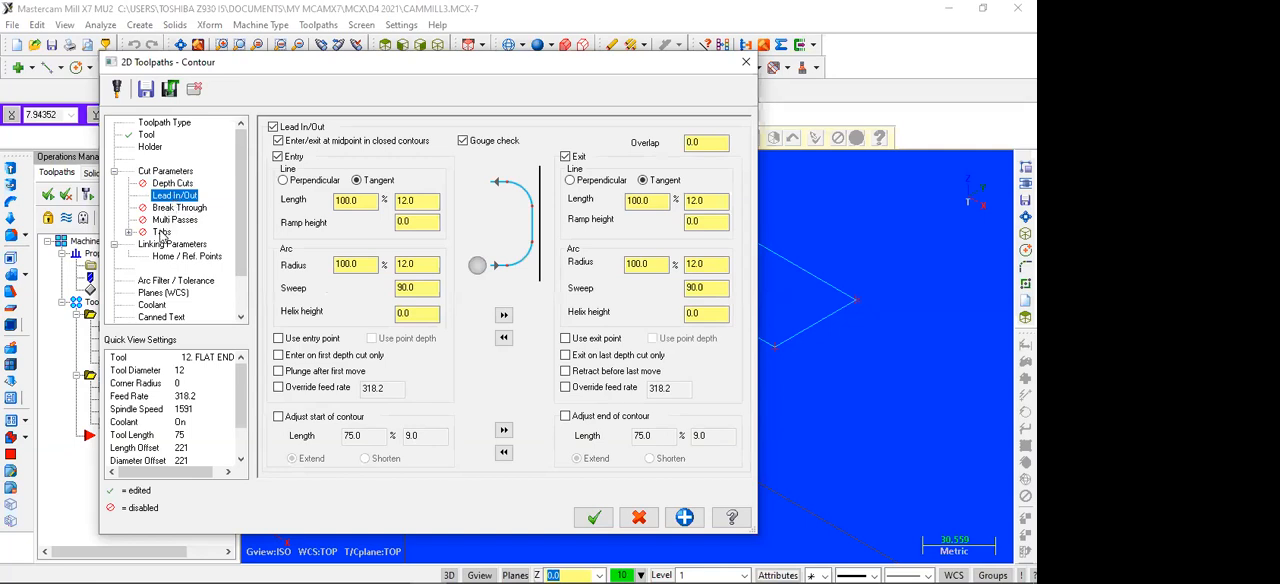
pyautogui.click(153, 247)
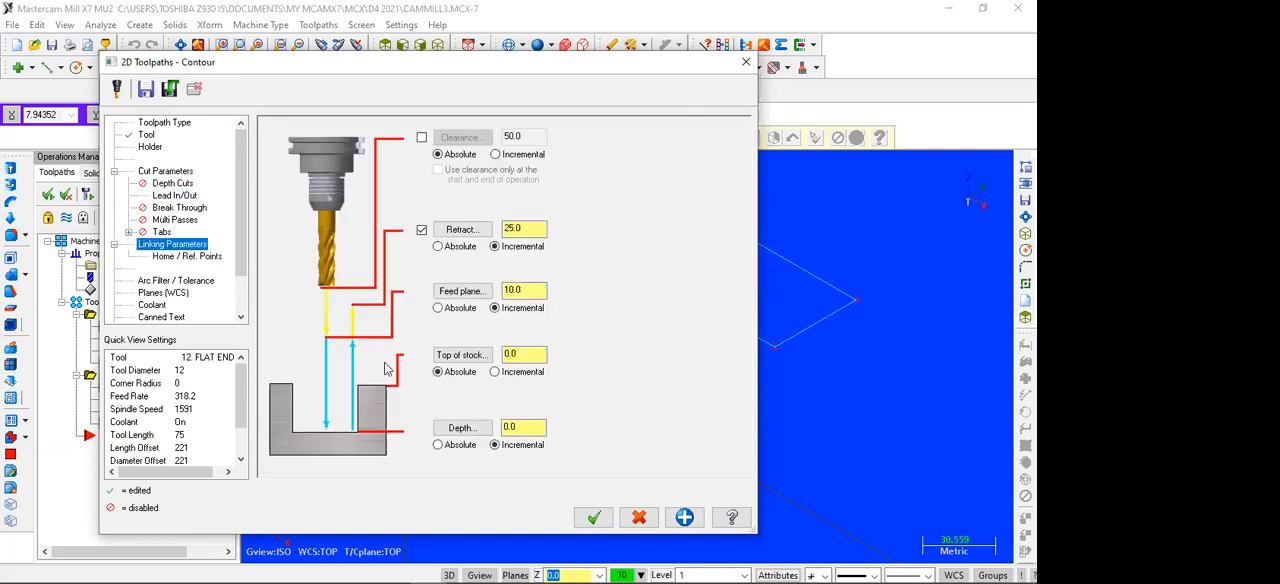
pyautogui.click(455, 247)
pyautogui.click(450, 308)
pyautogui.click(438, 445)
pyautogui.click(534, 428)
# Step: Turn on flood coolant and accept the contour toolpath parameters
pyautogui.click(157, 304)
pyautogui.click(519, 210)
pyautogui.click(516, 224)
pyautogui.click(596, 517)
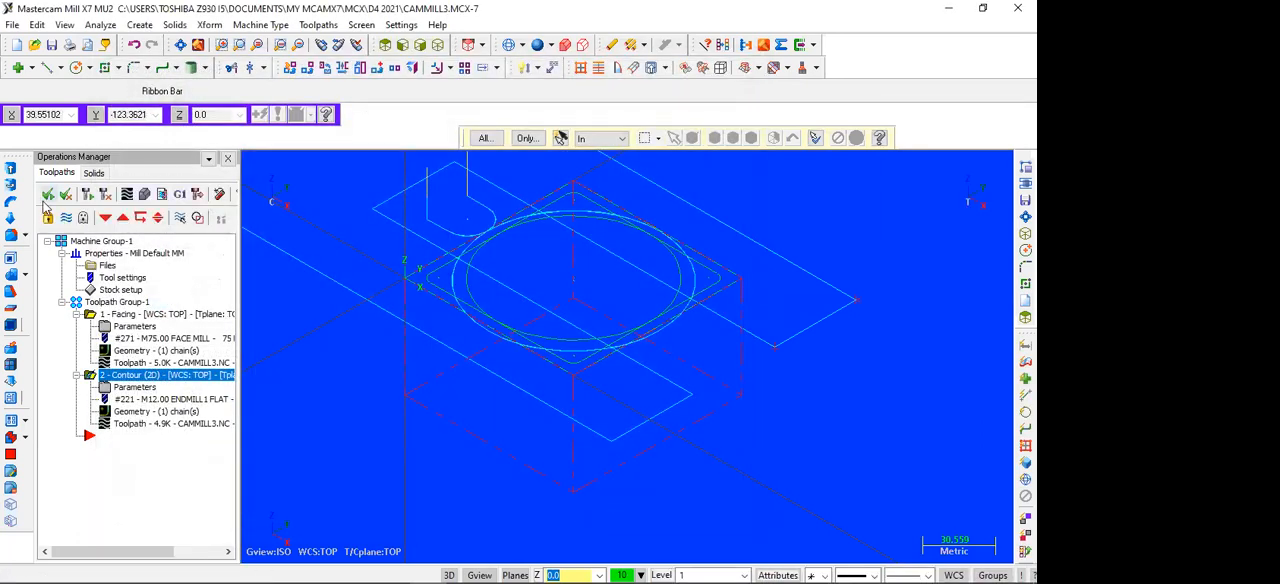
# Step: Regenerate the facing and contour operations and play their backplot through to the end
pyautogui.click(87, 195)
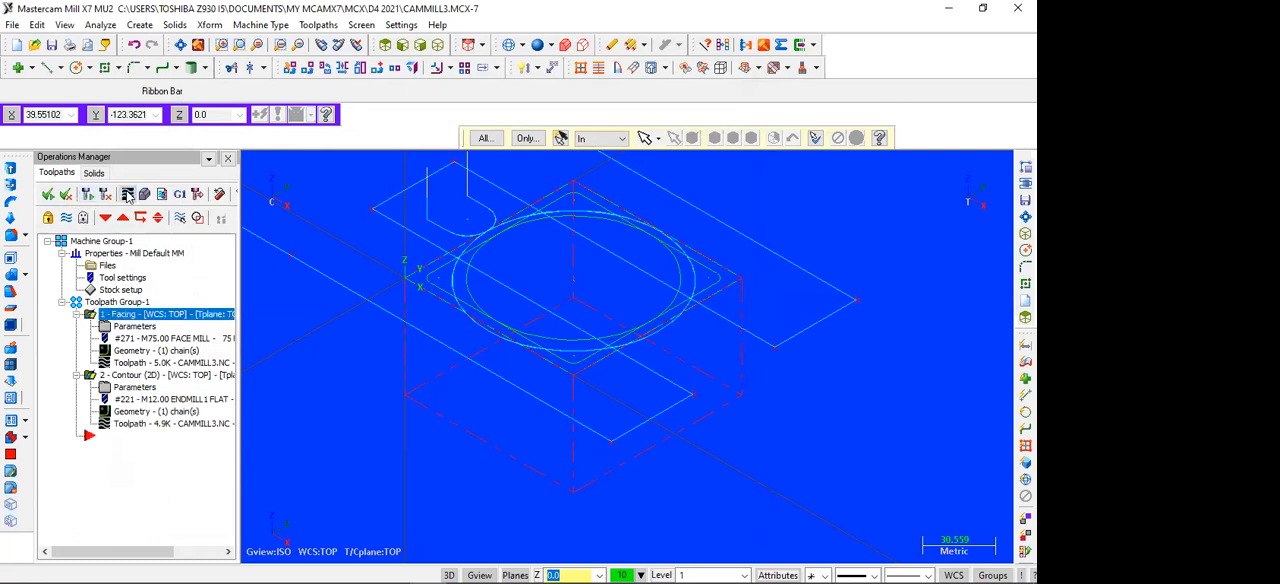
pyautogui.click(127, 194)
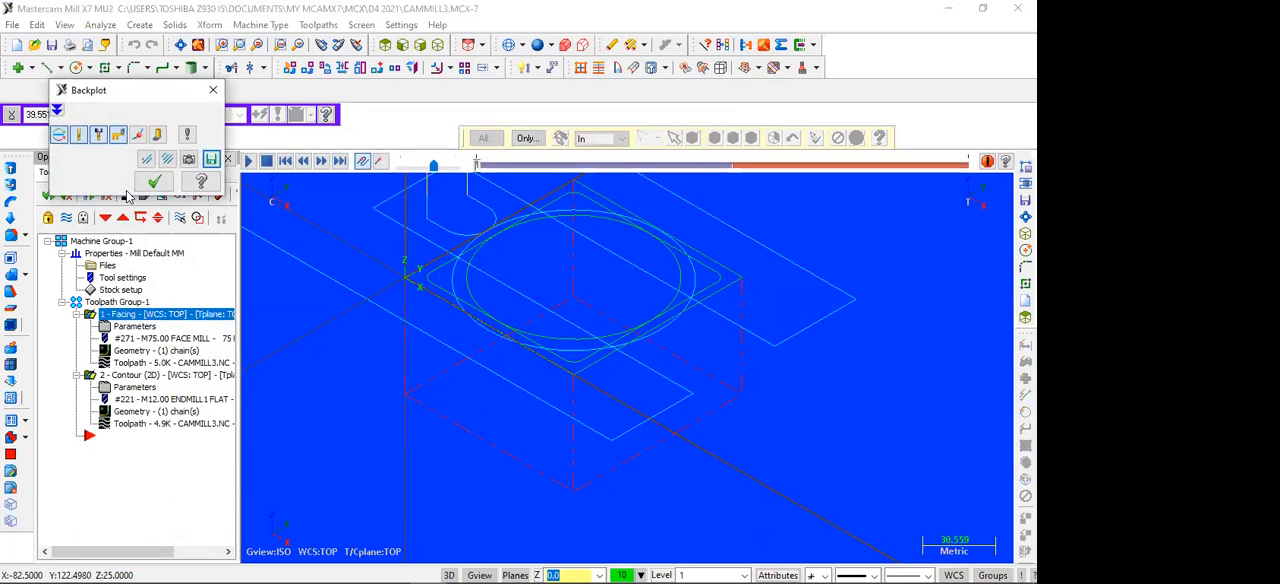
pyautogui.click(249, 161)
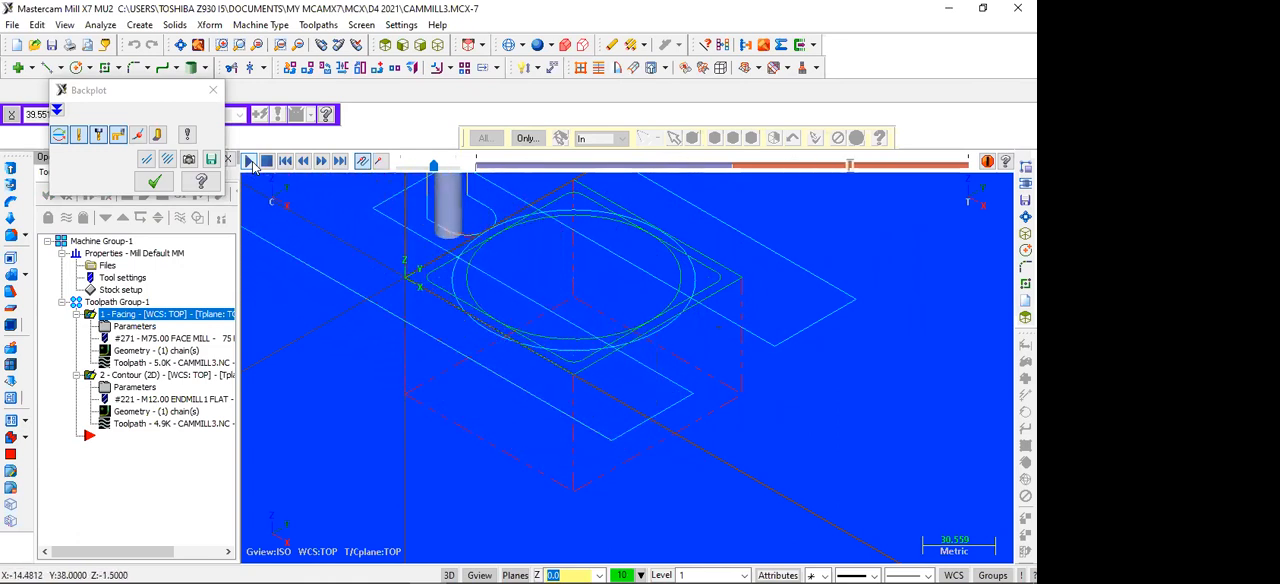
pyautogui.click(181, 45)
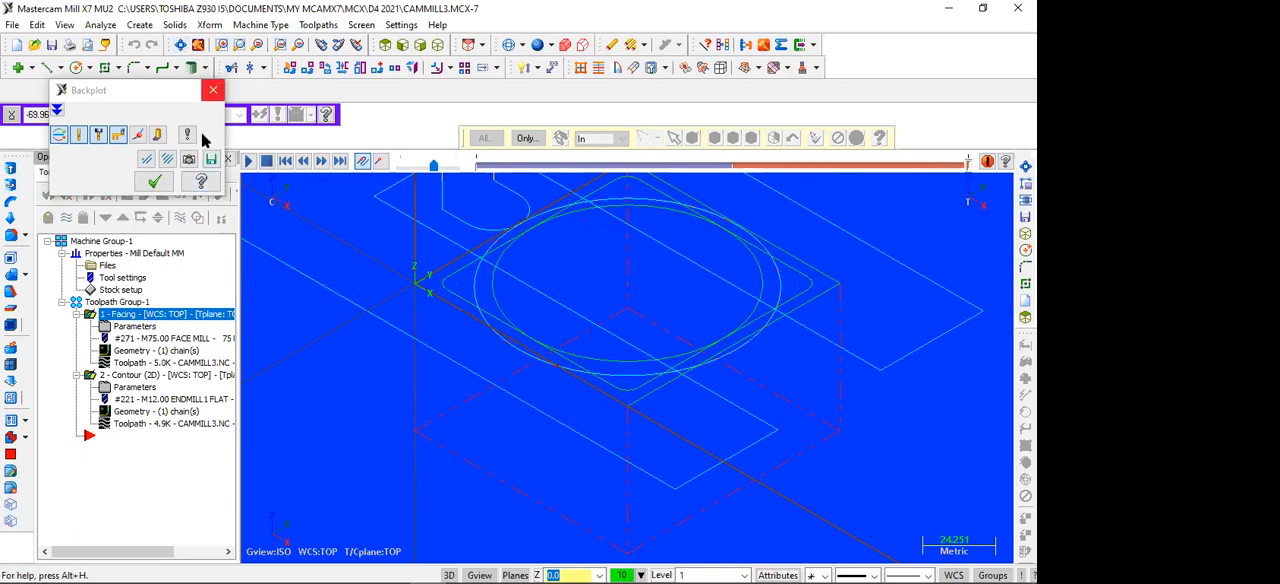
pyautogui.click(213, 91)
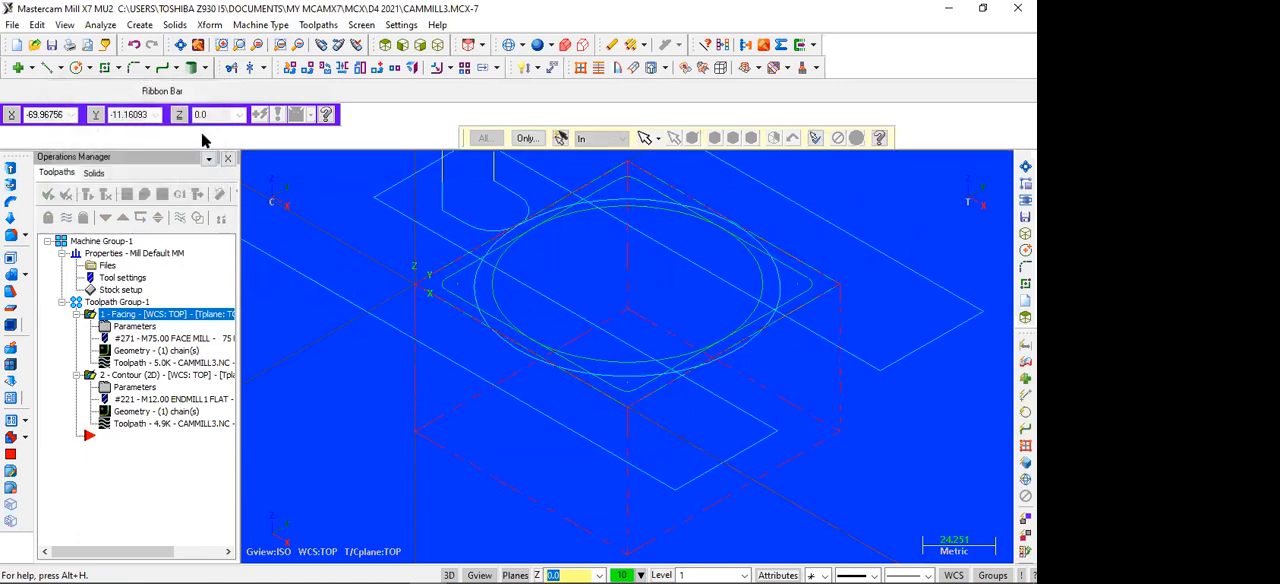
# Step: Verify both operations in the simulator and inspect the machined stock in top and isometric views
pyautogui.click(144, 197)
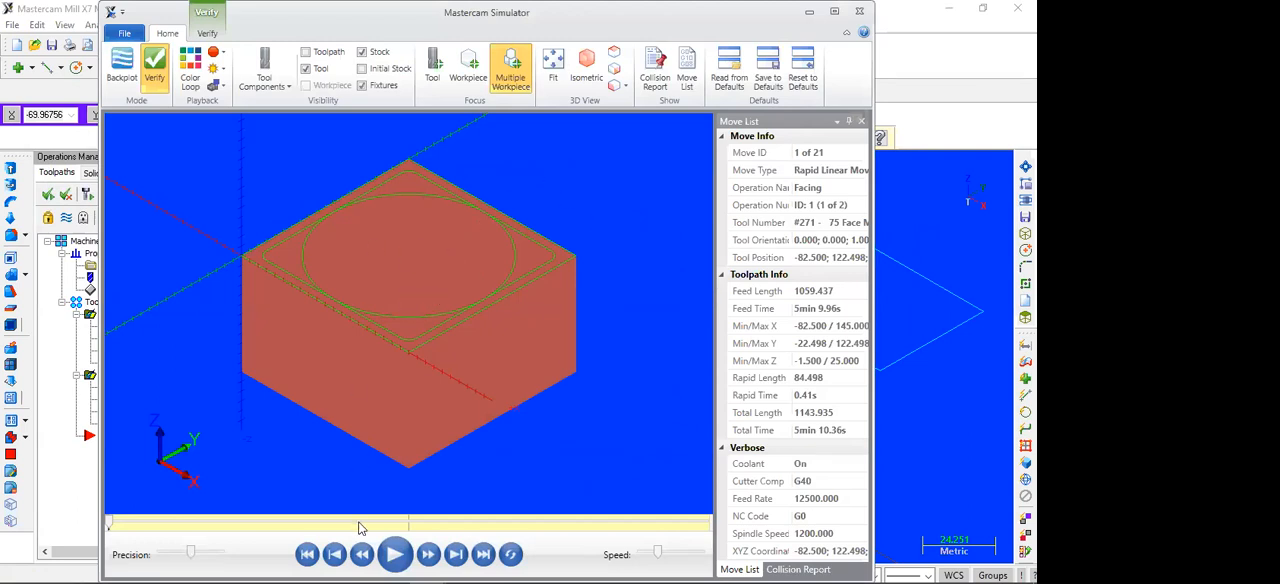
pyautogui.click(393, 556)
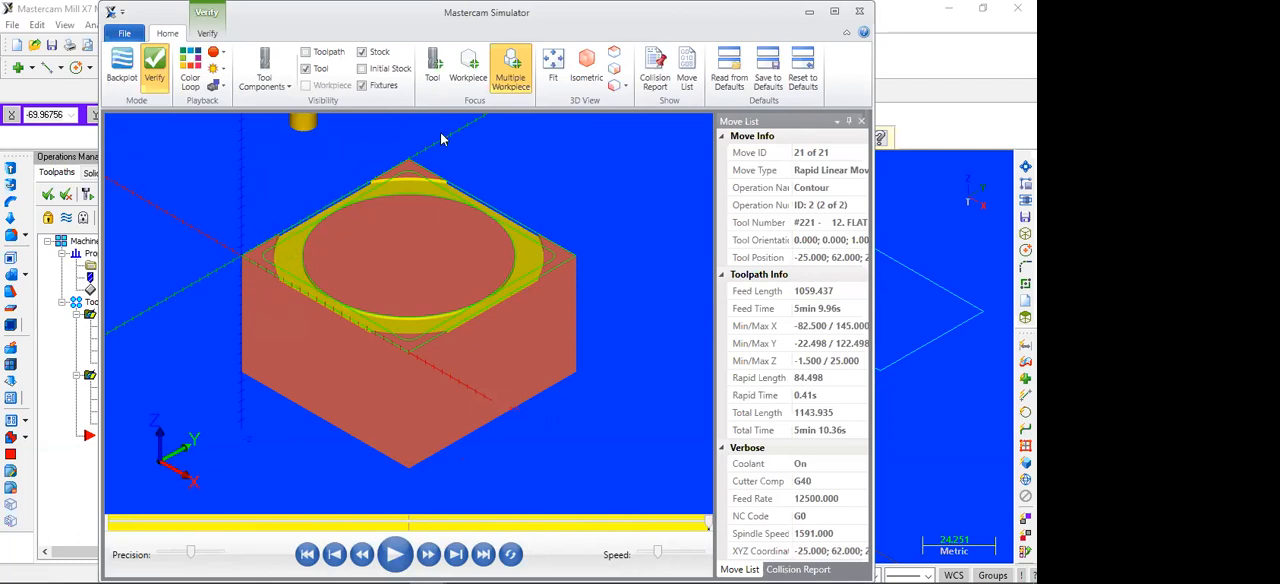
pyautogui.click(614, 56)
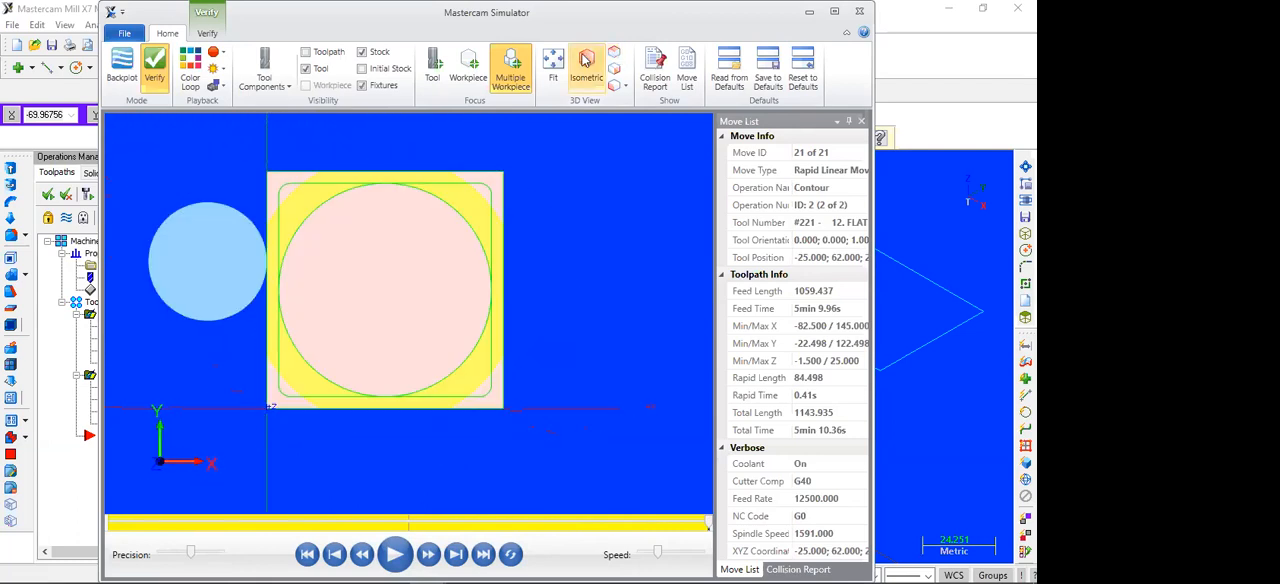
pyautogui.click(585, 60)
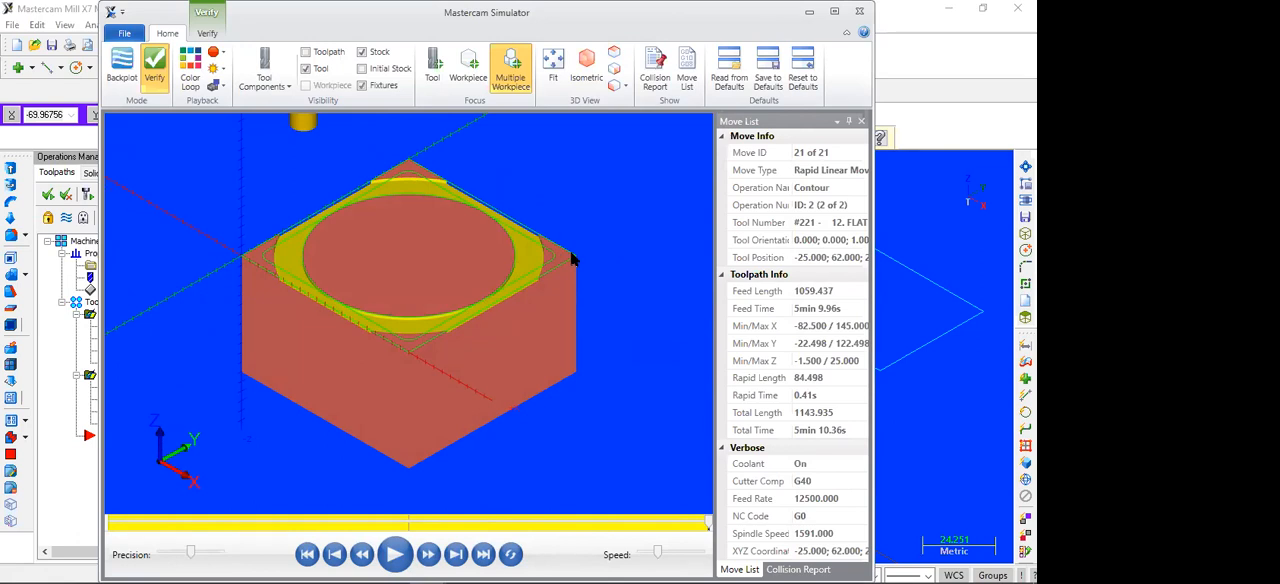
pyautogui.click(615, 52)
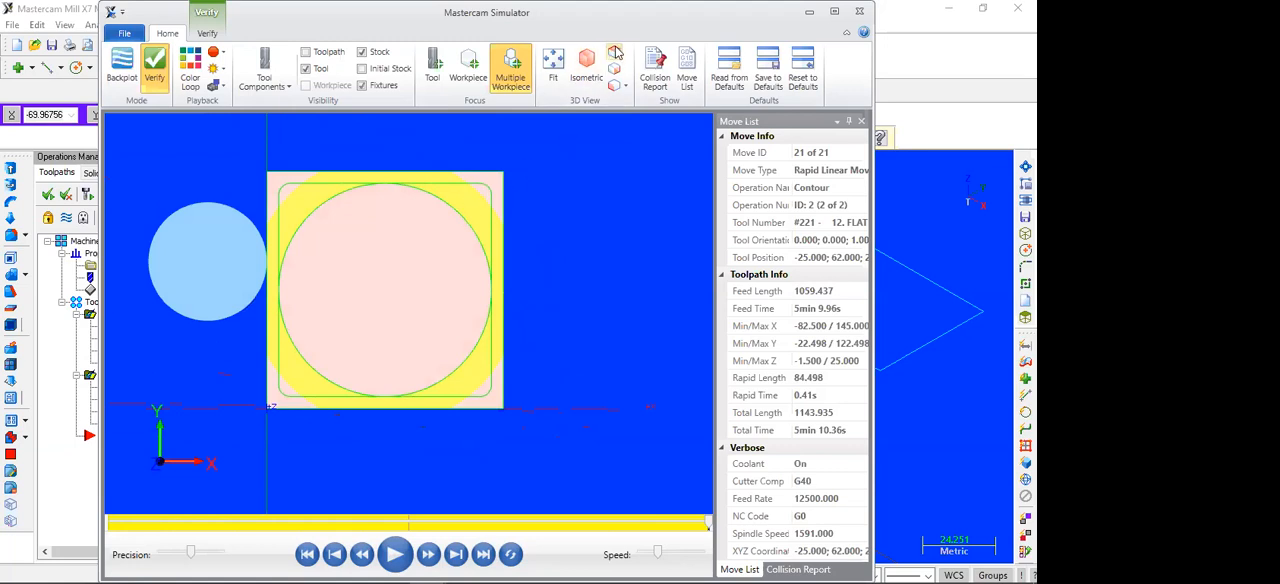
pyautogui.click(587, 68)
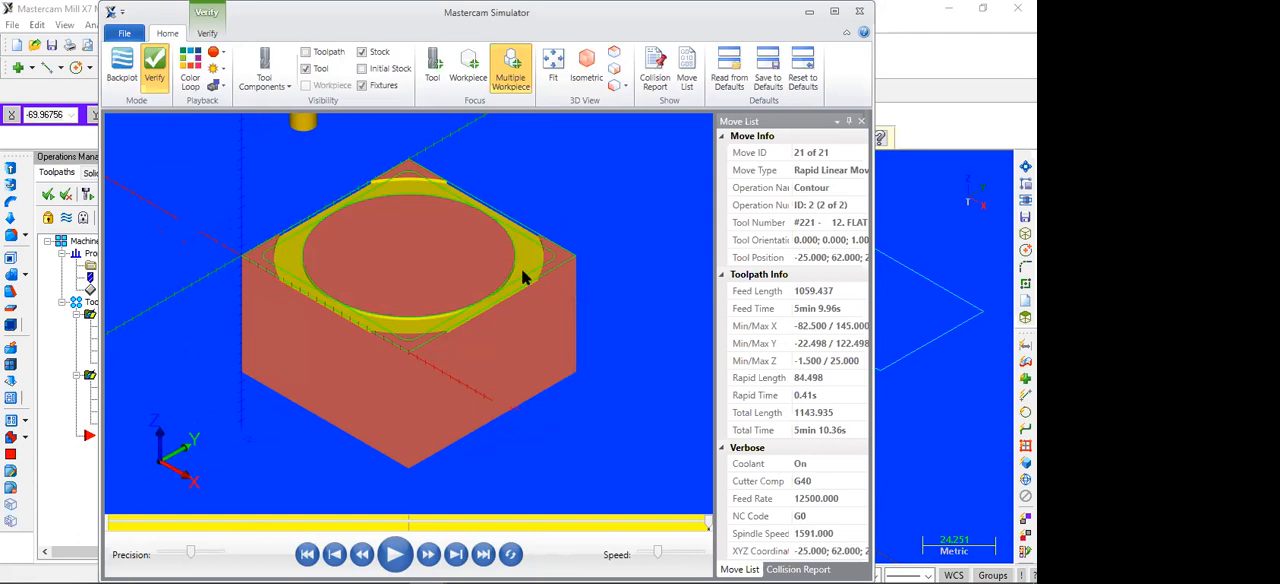
pyautogui.click(860, 14)
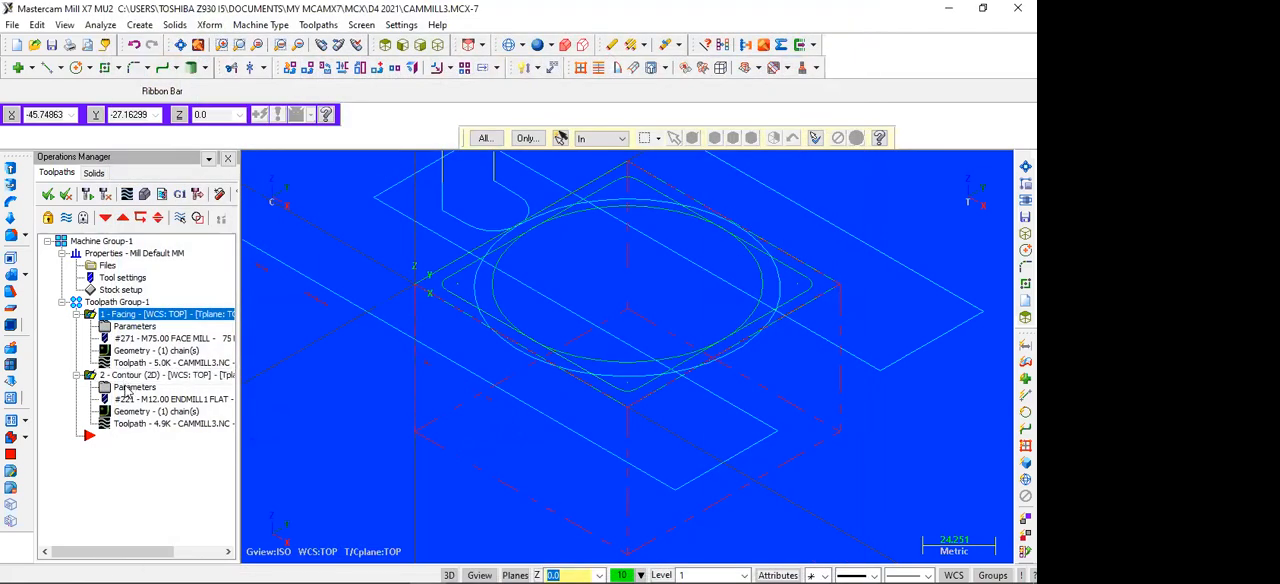
# Step: Enable multi passes on the contour with 3 rough passes at 7 mm spacing, and regenerate all operations
pyautogui.click(125, 387)
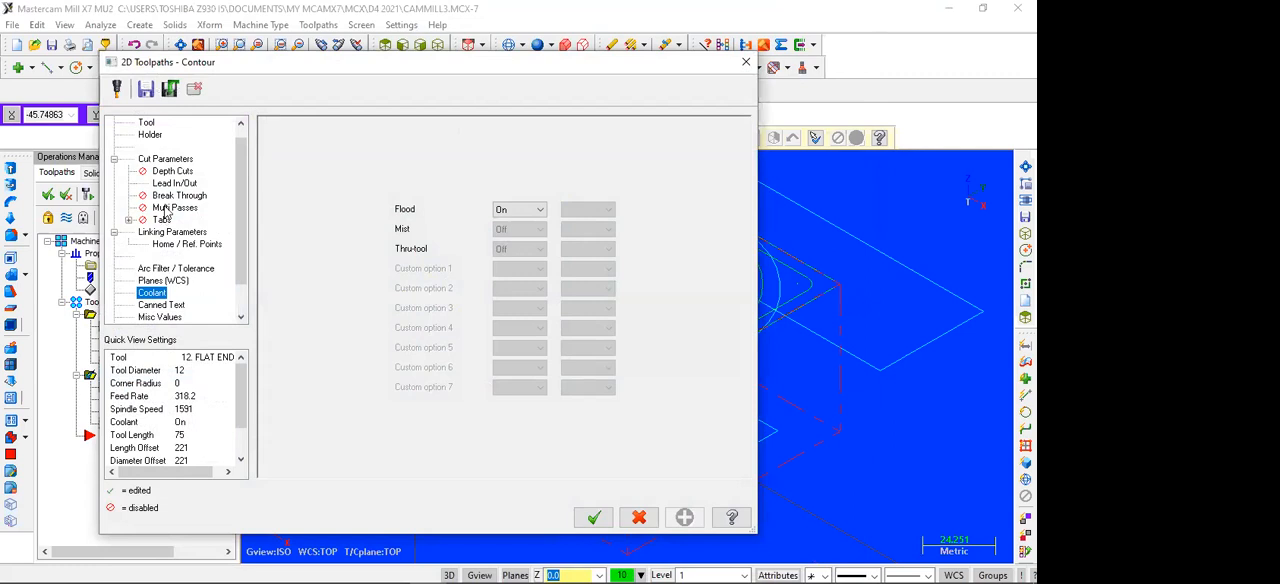
pyautogui.click(170, 207)
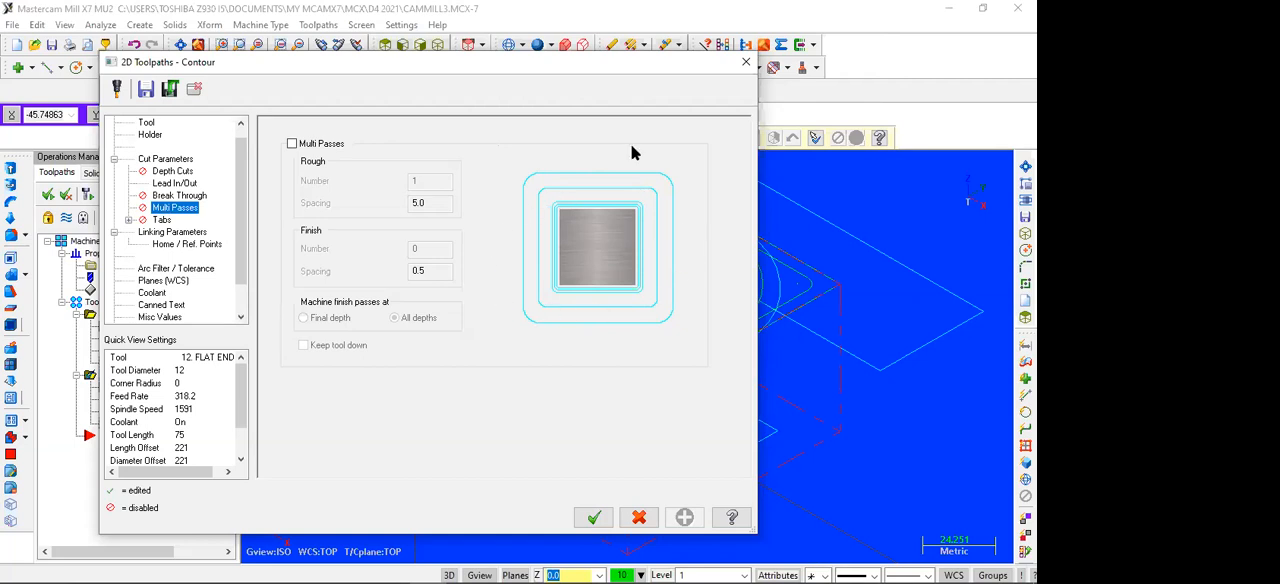
pyautogui.moveTo(640, 62); pyautogui.dragTo(359, 84)
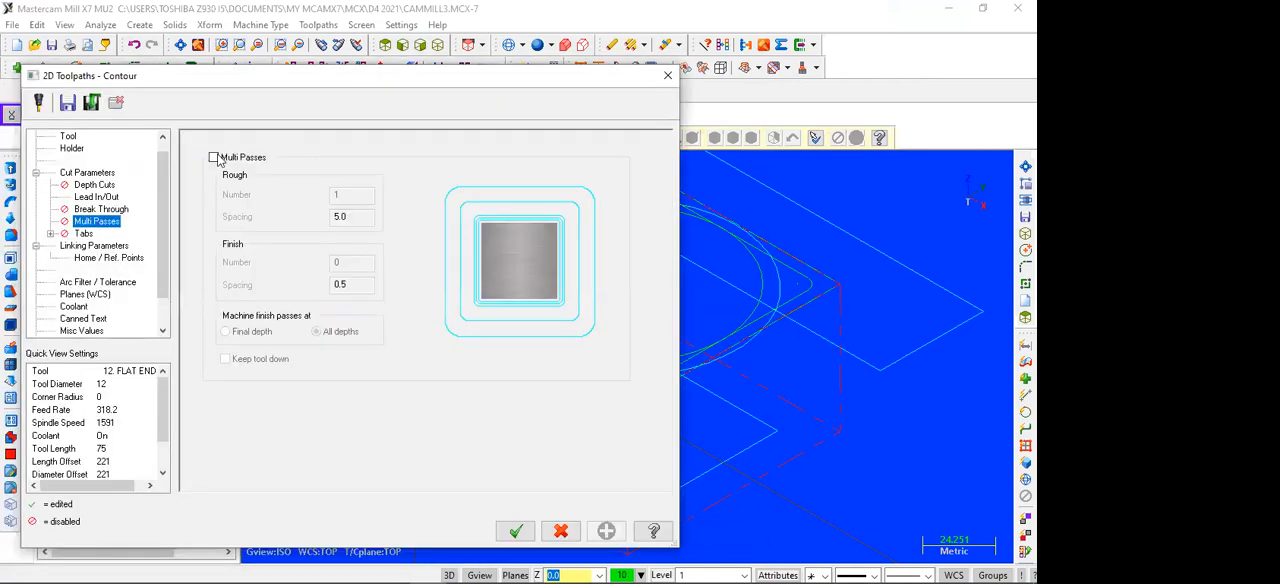
pyautogui.click(213, 158)
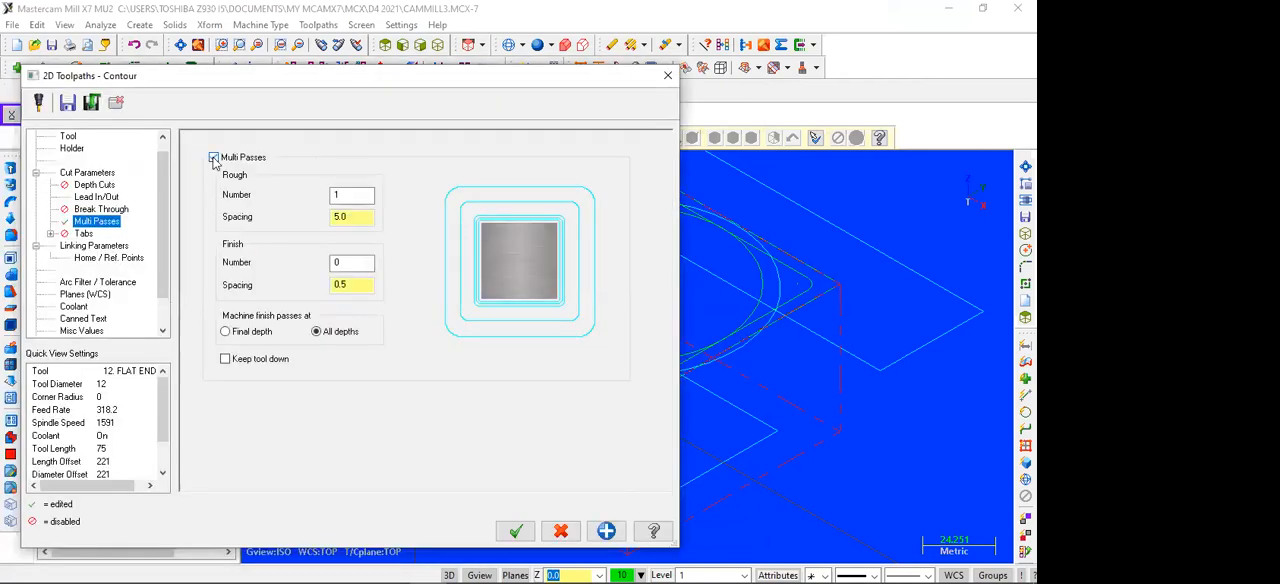
pyautogui.doubleClick(338, 196)
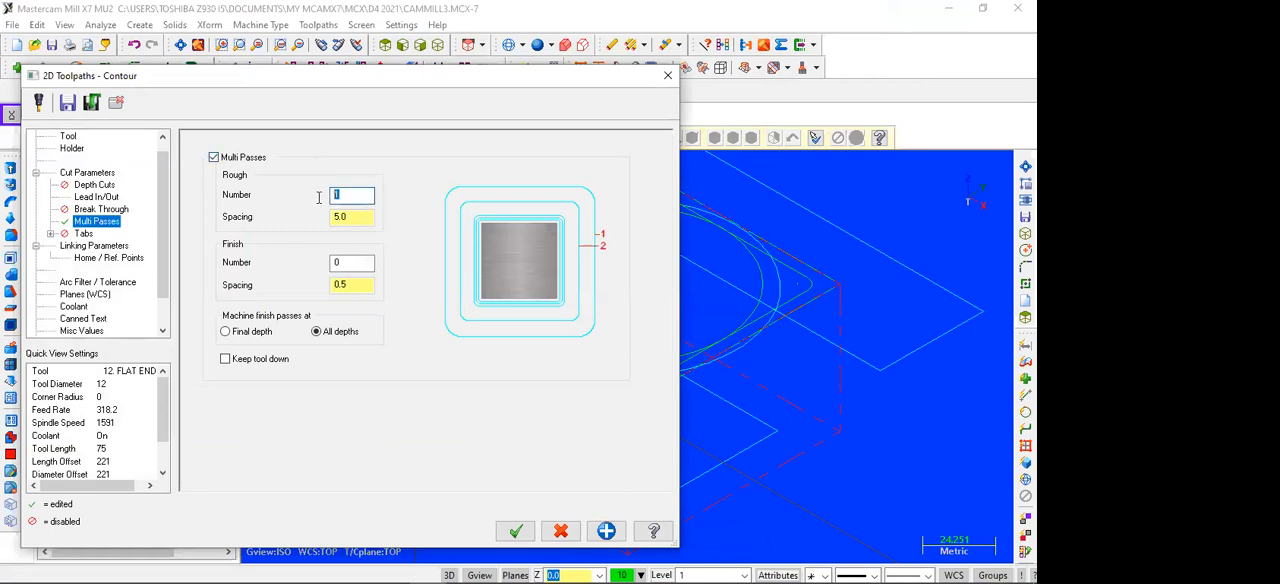
pyautogui.write('3')
pyautogui.moveTo(357, 218); pyautogui.dragTo(325, 220)
pyautogui.write('7')
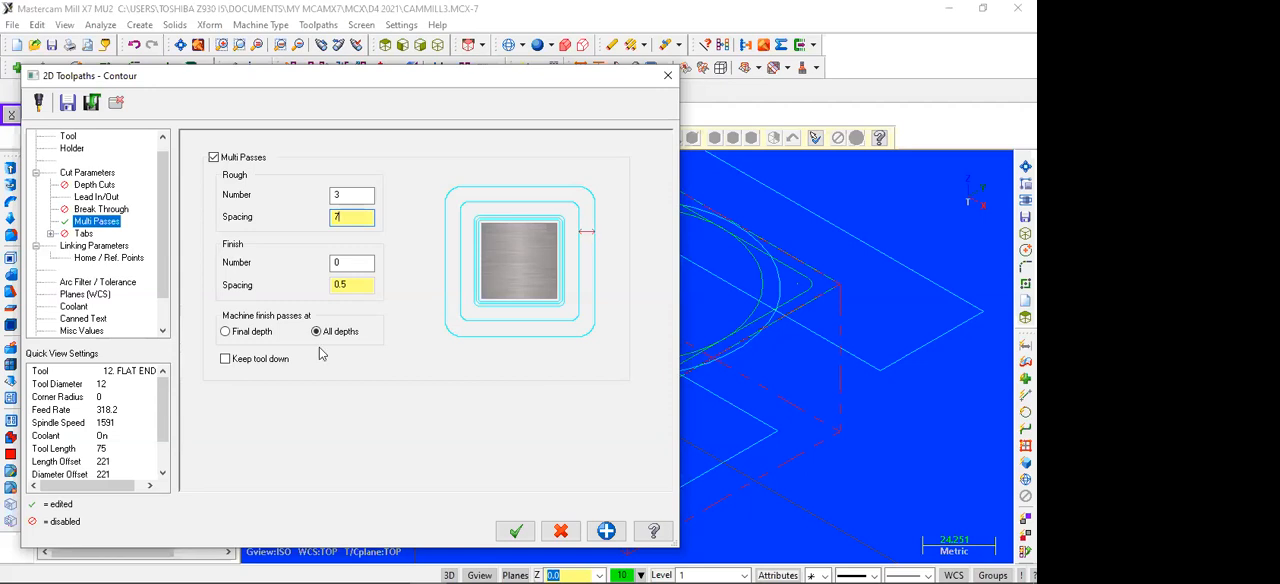
pyautogui.click(515, 535)
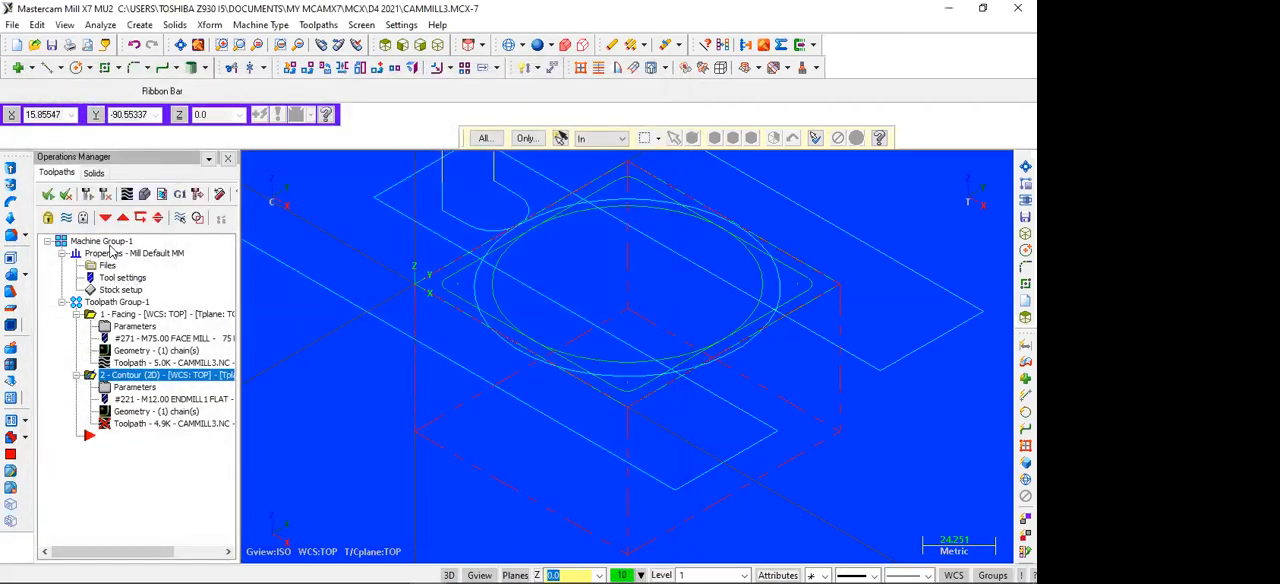
pyautogui.click(47, 196)
pyautogui.click(84, 195)
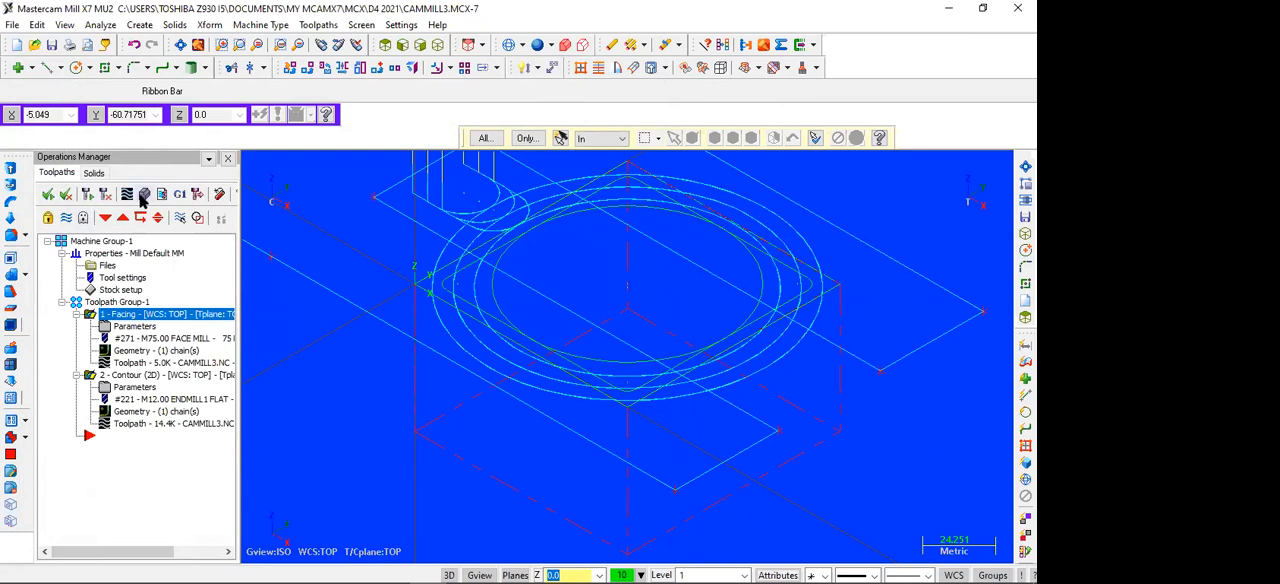
# Step: Run the cutting simulation again with the multi-pass contour and check the stock from the top and in isometric
pyautogui.click(146, 200)
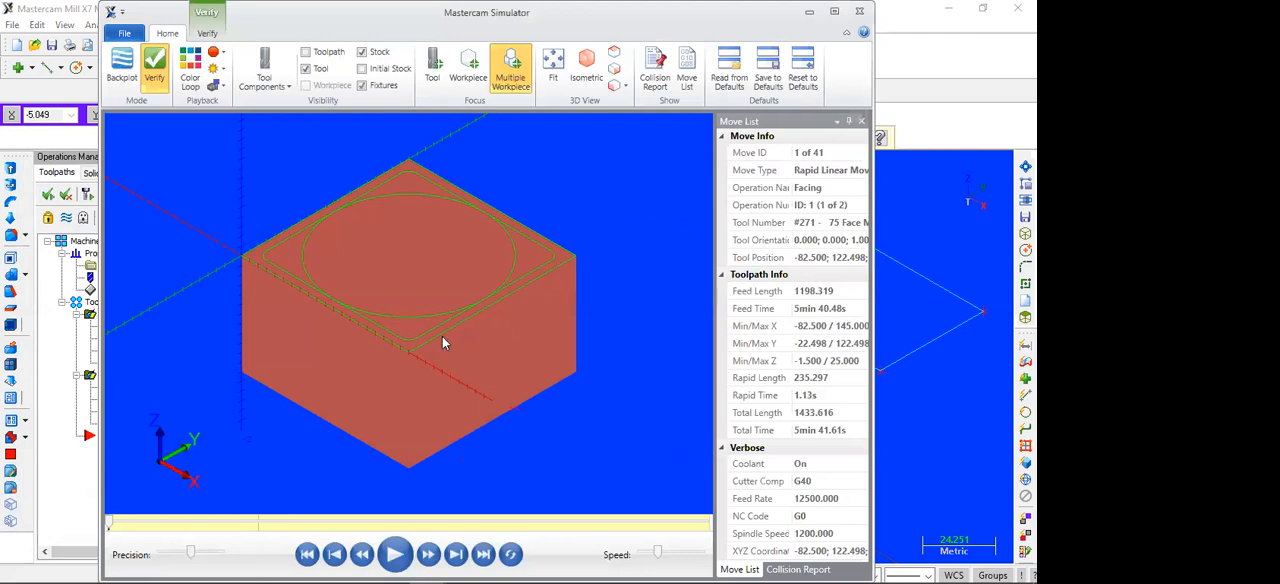
pyautogui.click(393, 556)
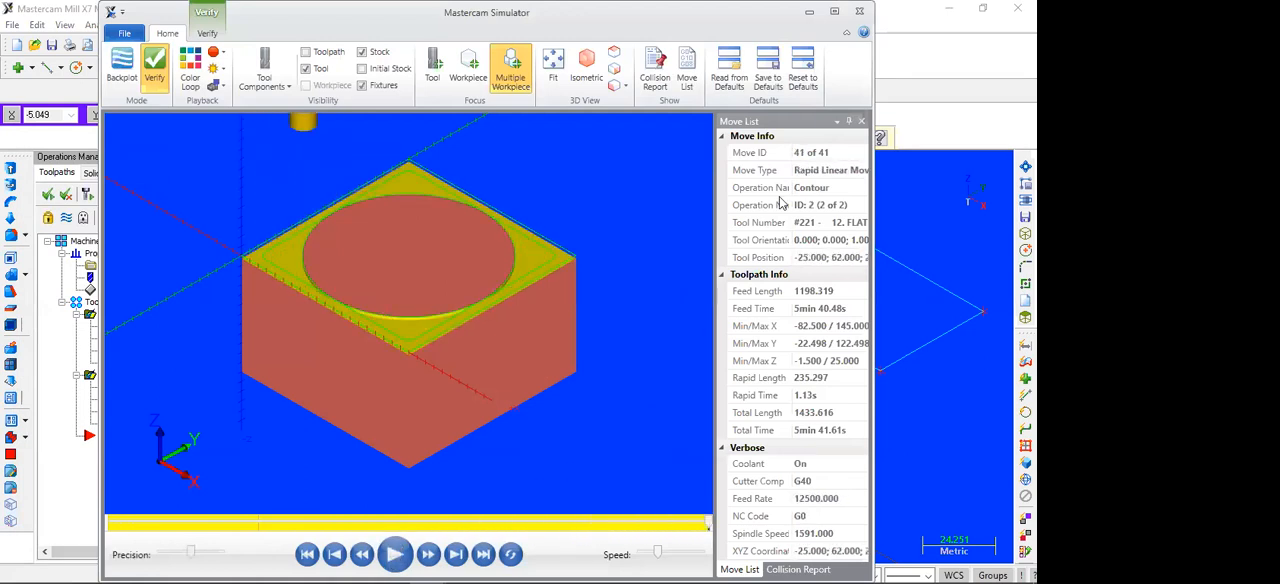
pyautogui.click(612, 55)
pyautogui.click(590, 62)
pyautogui.click(859, 11)
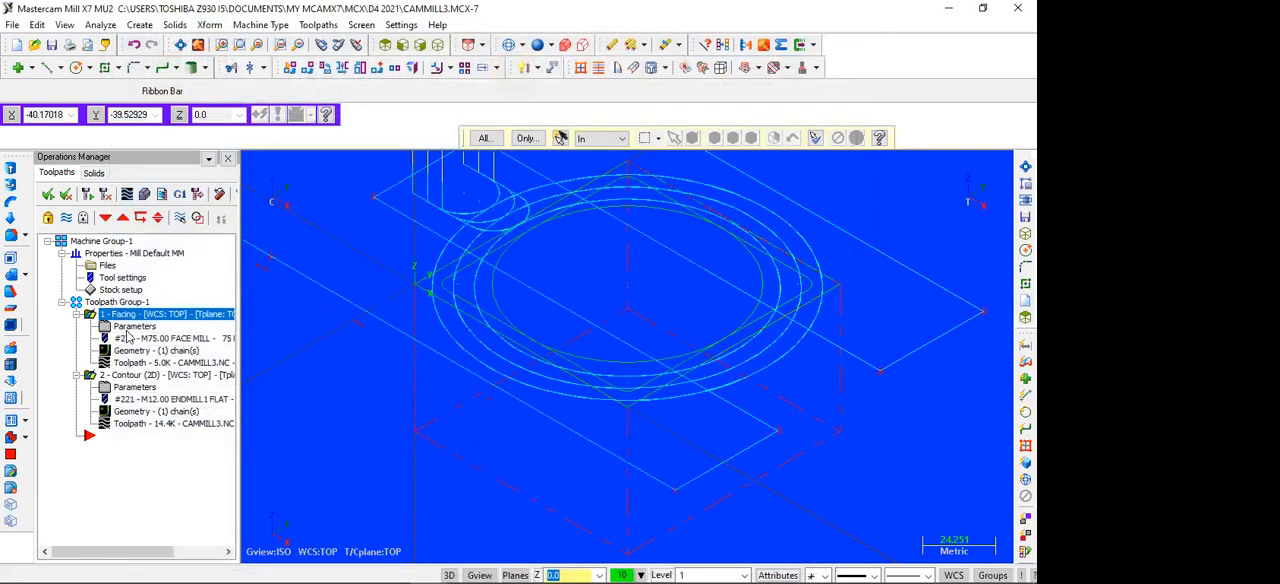
# Step: Add 1 finish pass at 0.5 mm spacing, machined at final depth, to the circle contour's multi passes and regenerate all operations
pyautogui.click(140, 387)
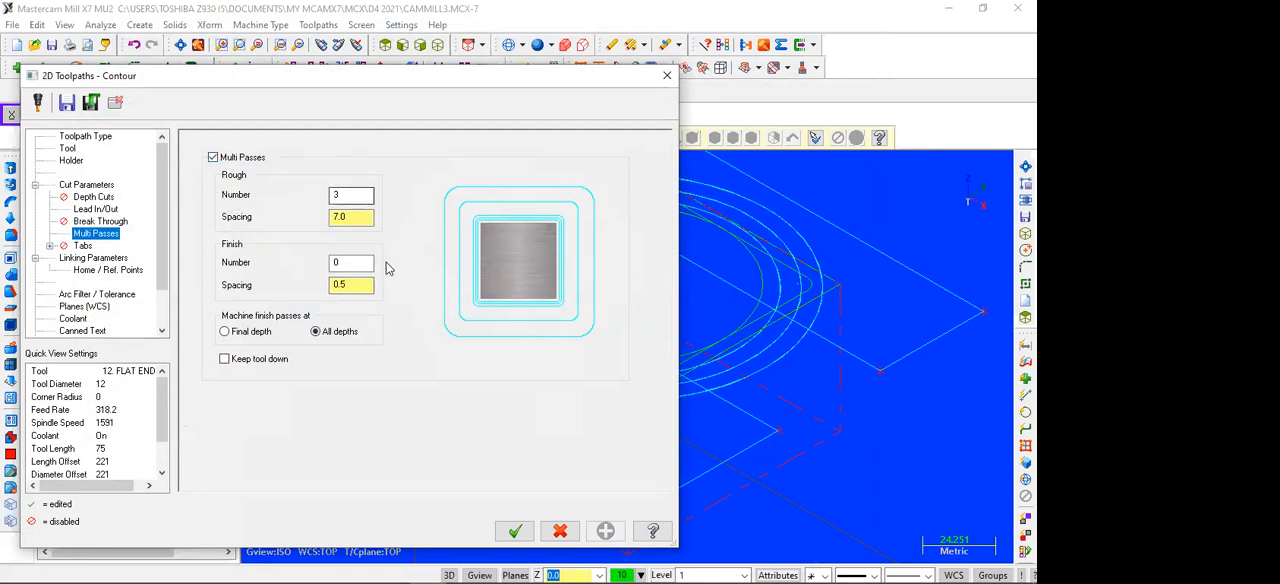
pyautogui.click(340, 262)
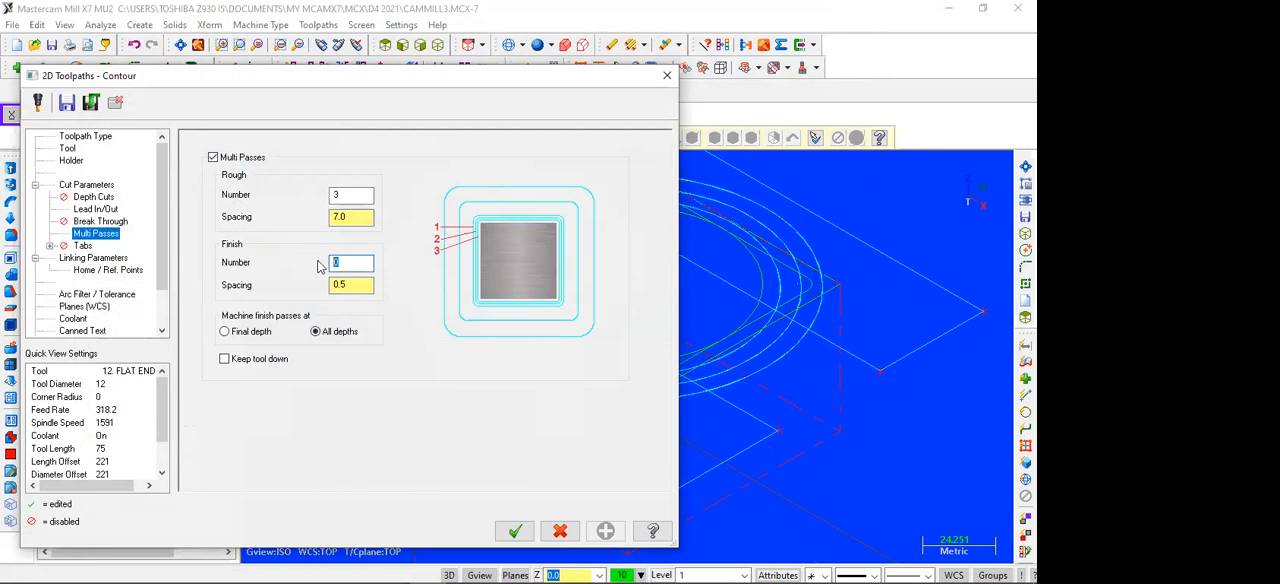
pyautogui.write('1')
pyautogui.click(345, 285)
pyautogui.click(226, 332)
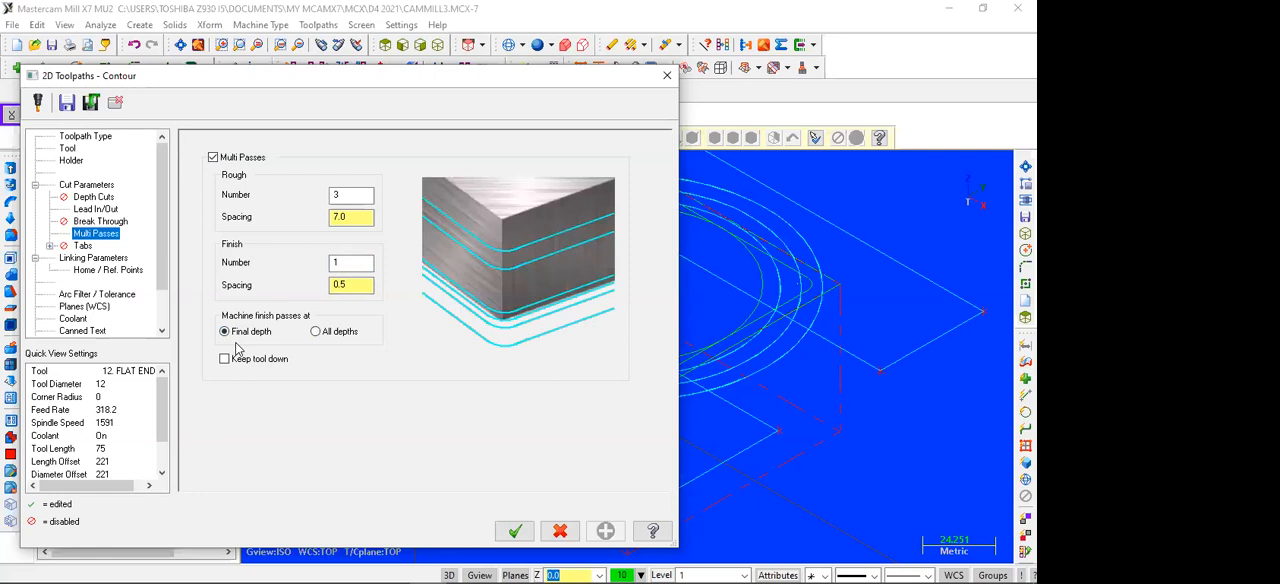
pyautogui.click(500, 526)
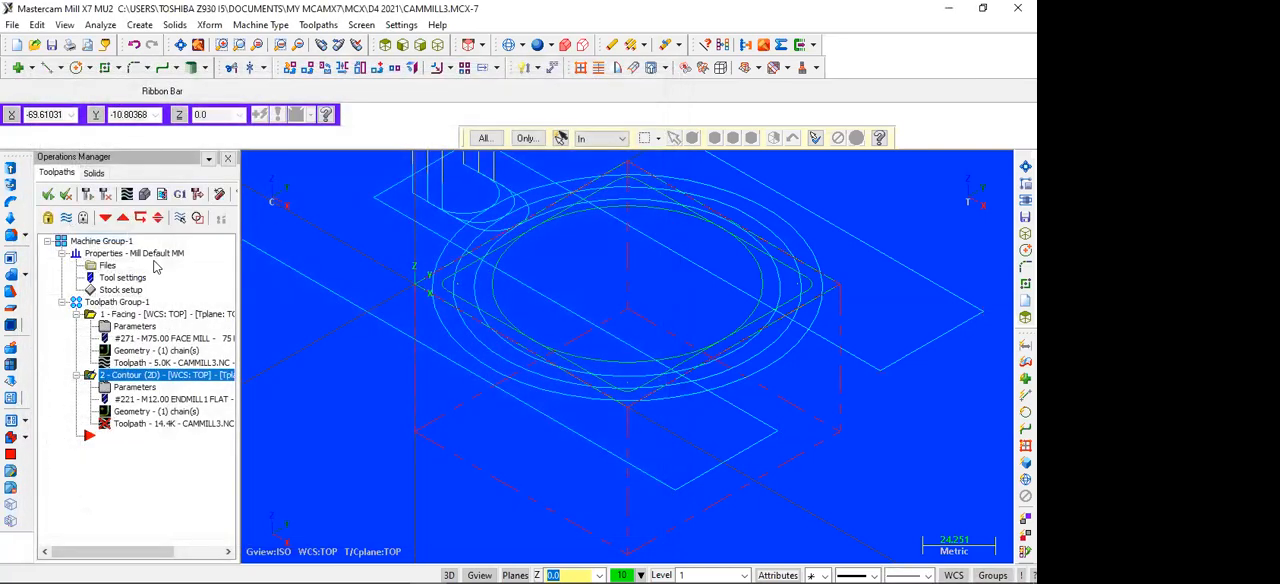
pyautogui.click(48, 194)
pyautogui.click(87, 194)
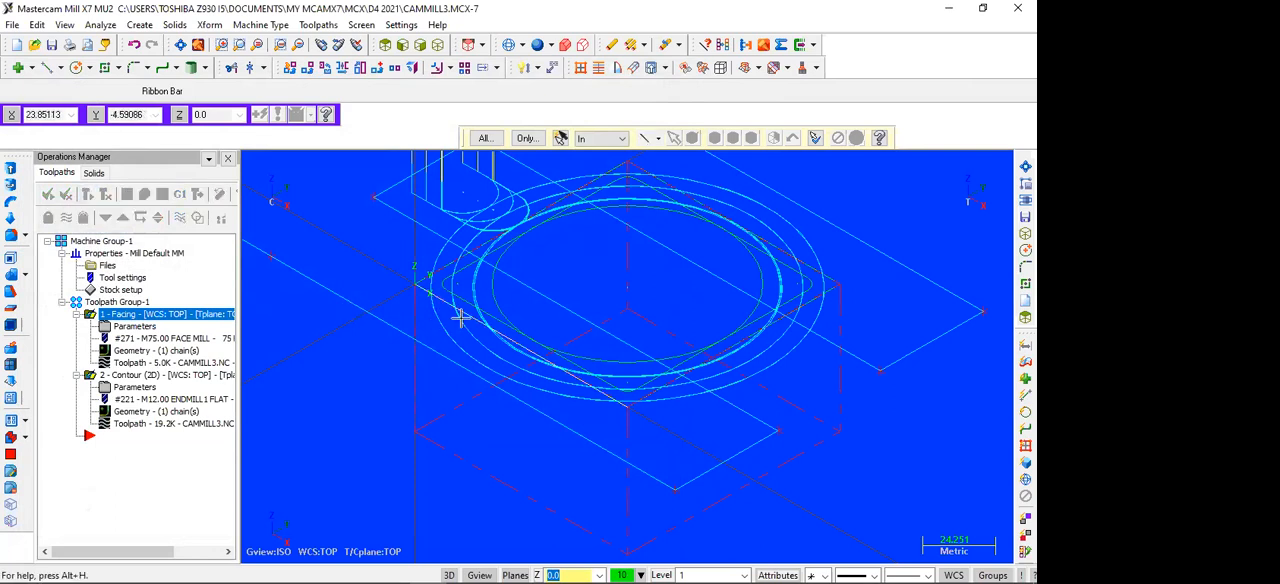
# Step: Inspect the regenerated toolpaths, run the cutting simulation with the contour's finish pass, and close the simulator
pyautogui.scroll(1, 530, 300)
pyautogui.scroll(2, 533, 296)
pyautogui.scroll(1, 374, 331)
pyautogui.scroll(-1, 381, 330)
pyautogui.scroll(-2, 763, 315)
pyautogui.scroll(-1, 673, 318)
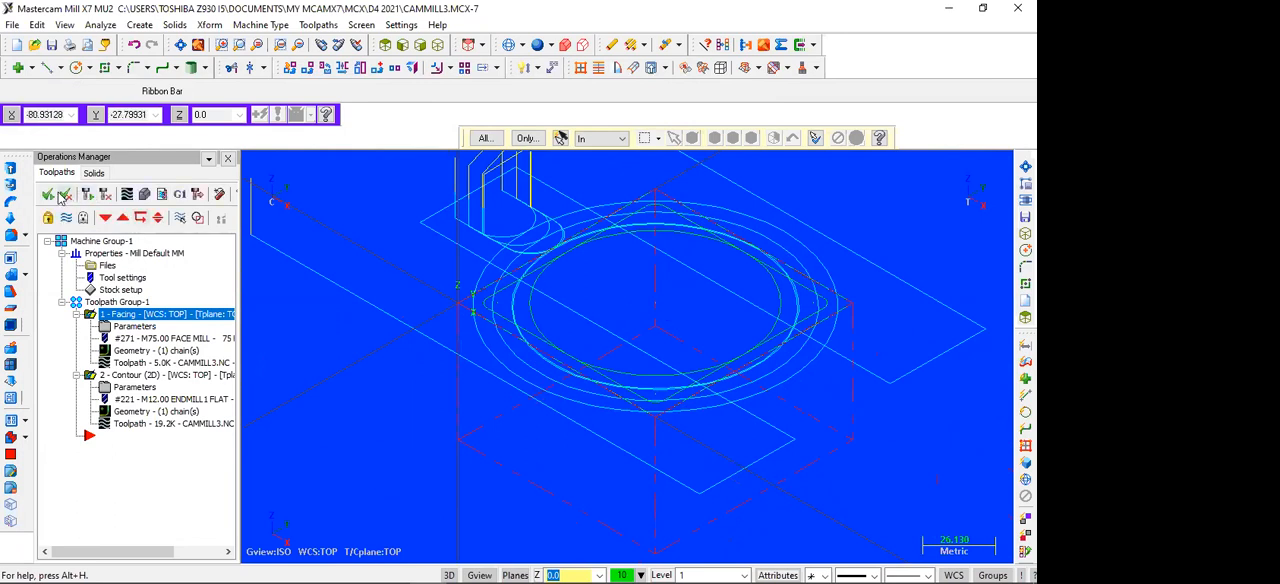
pyautogui.click(147, 194)
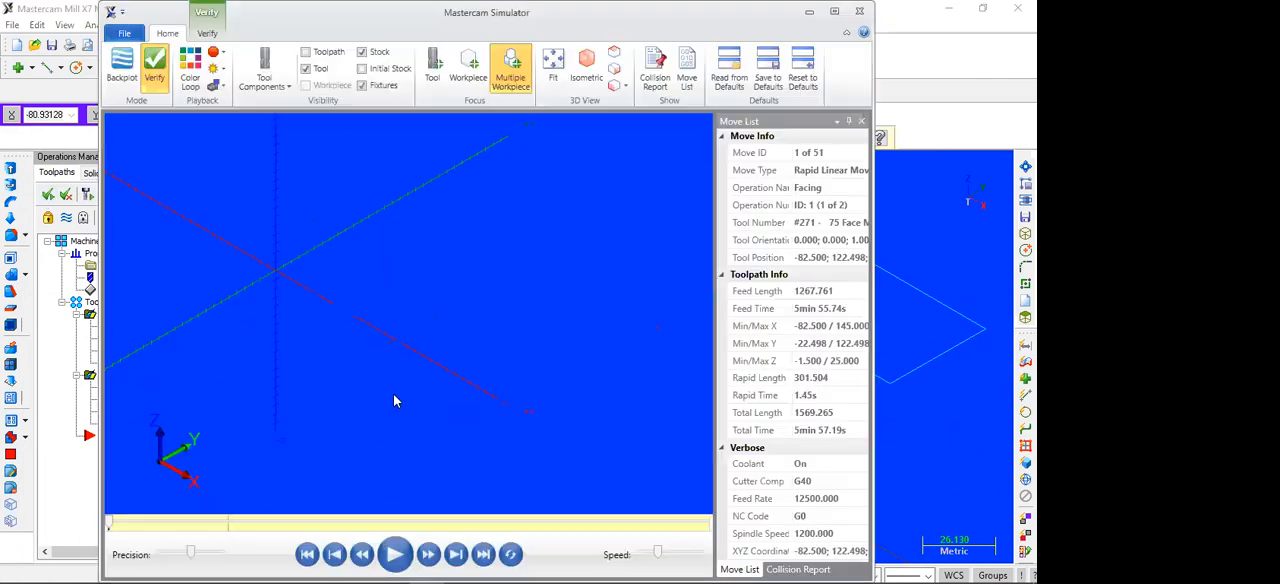
pyautogui.click(396, 553)
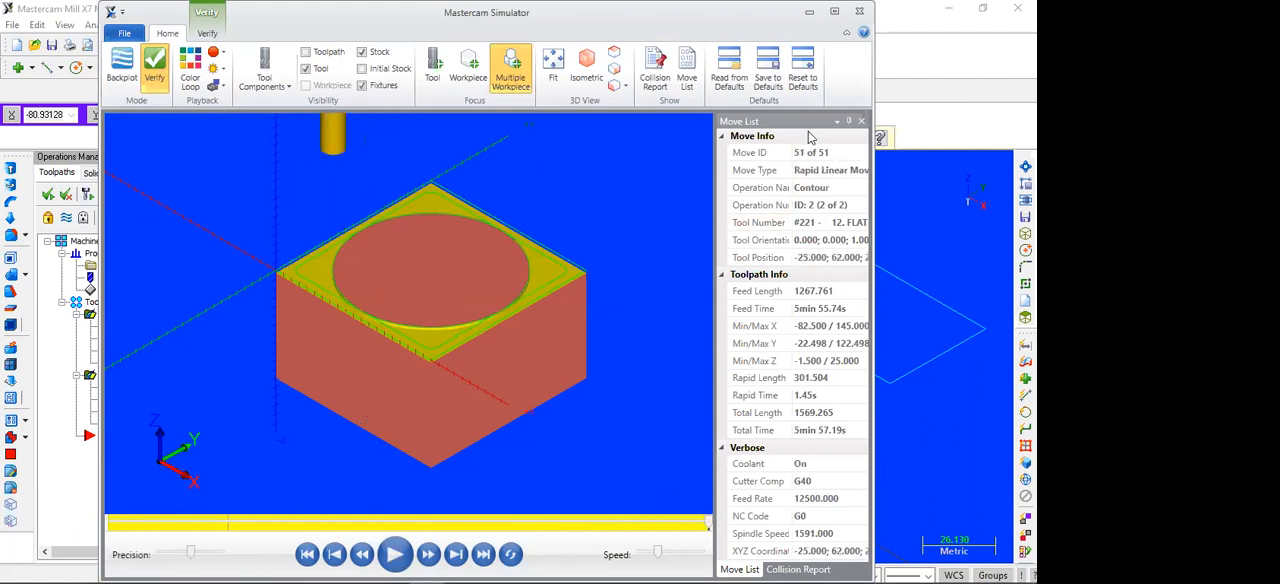
pyautogui.click(858, 12)
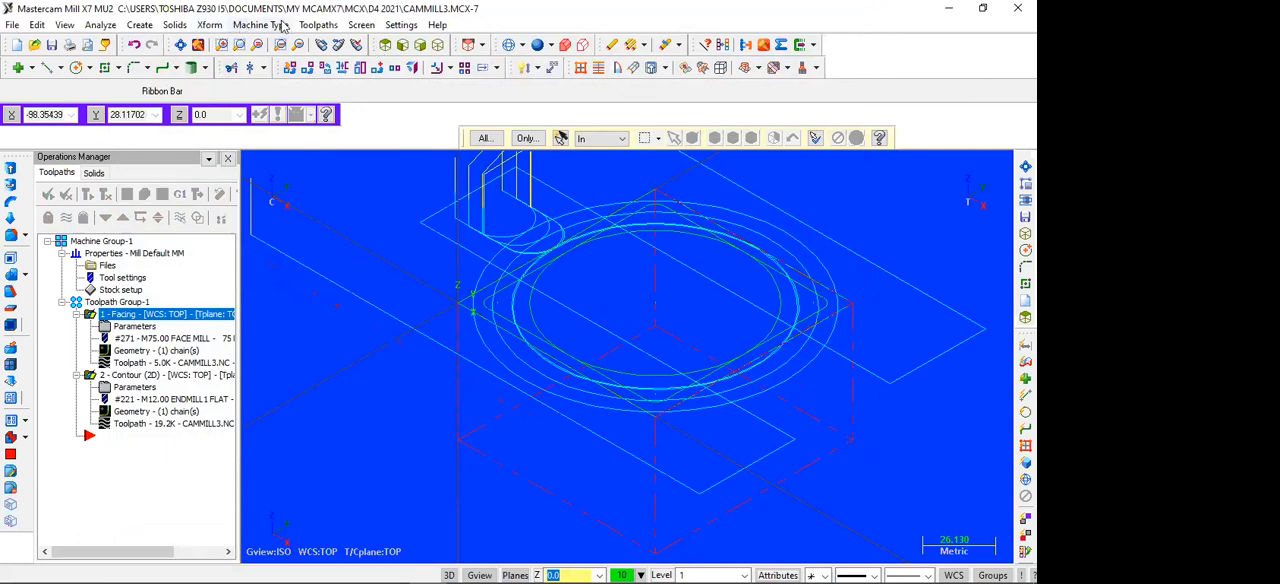
# Step: Create a new contour toolpath with the 90 mm rounded square as its chain
pyautogui.click(320, 26)
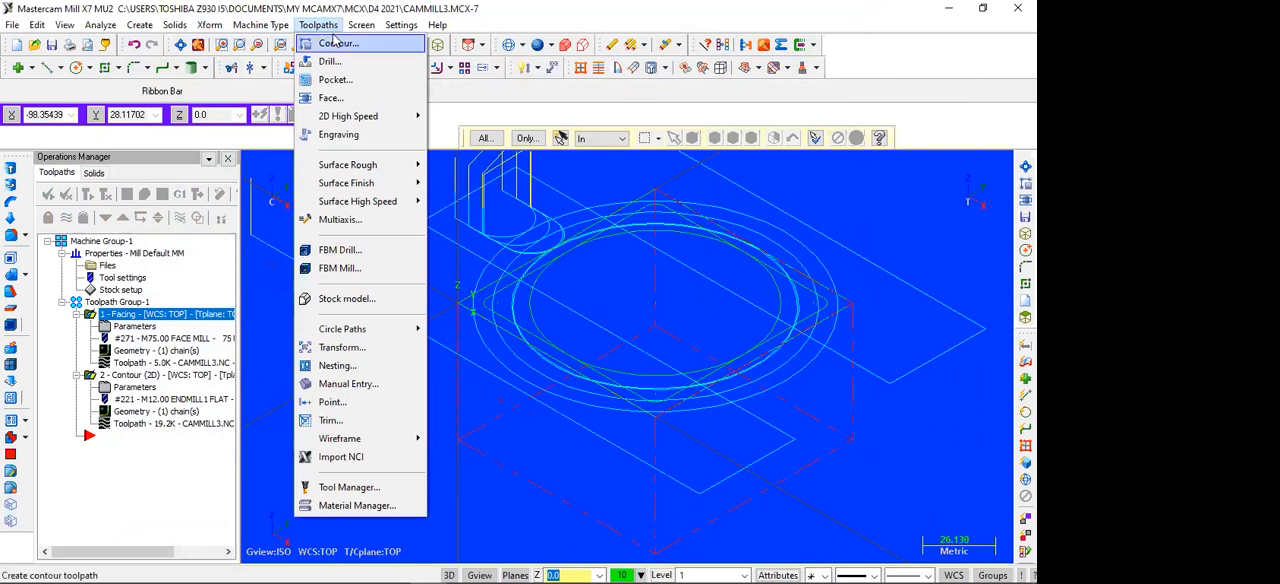
pyautogui.click(333, 45)
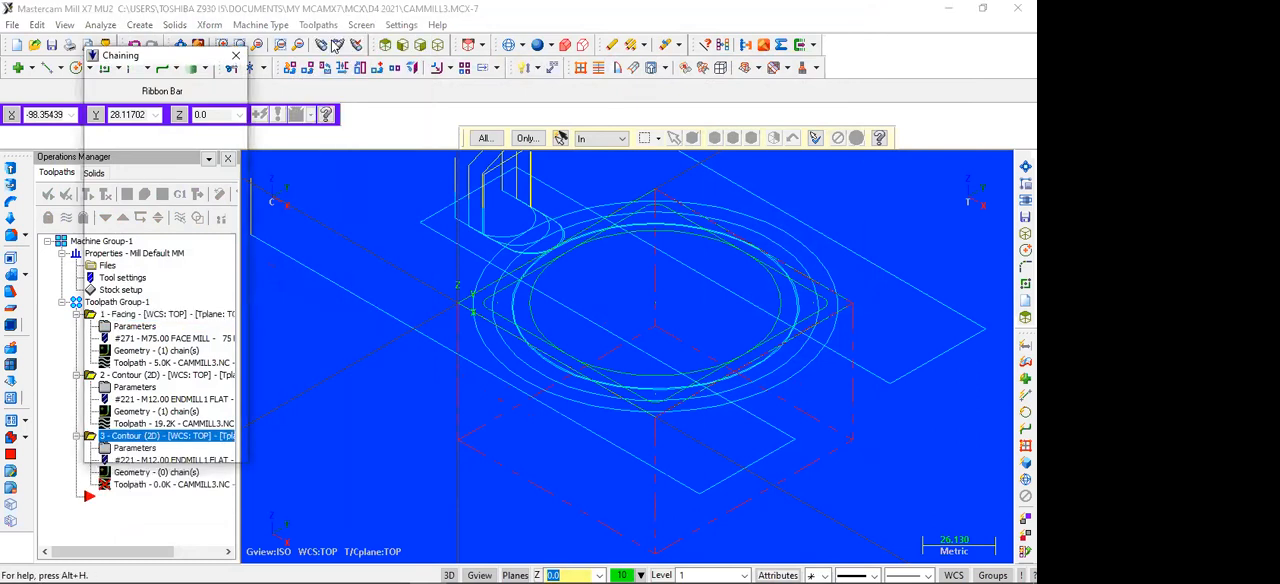
pyautogui.click(507, 288)
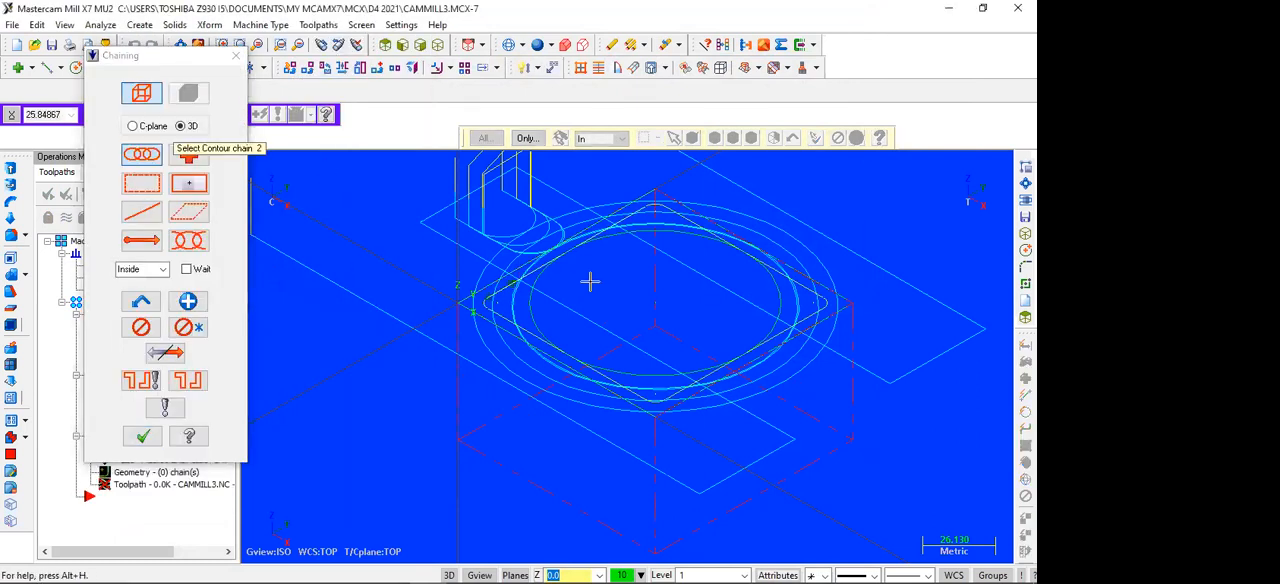
pyautogui.click(138, 436)
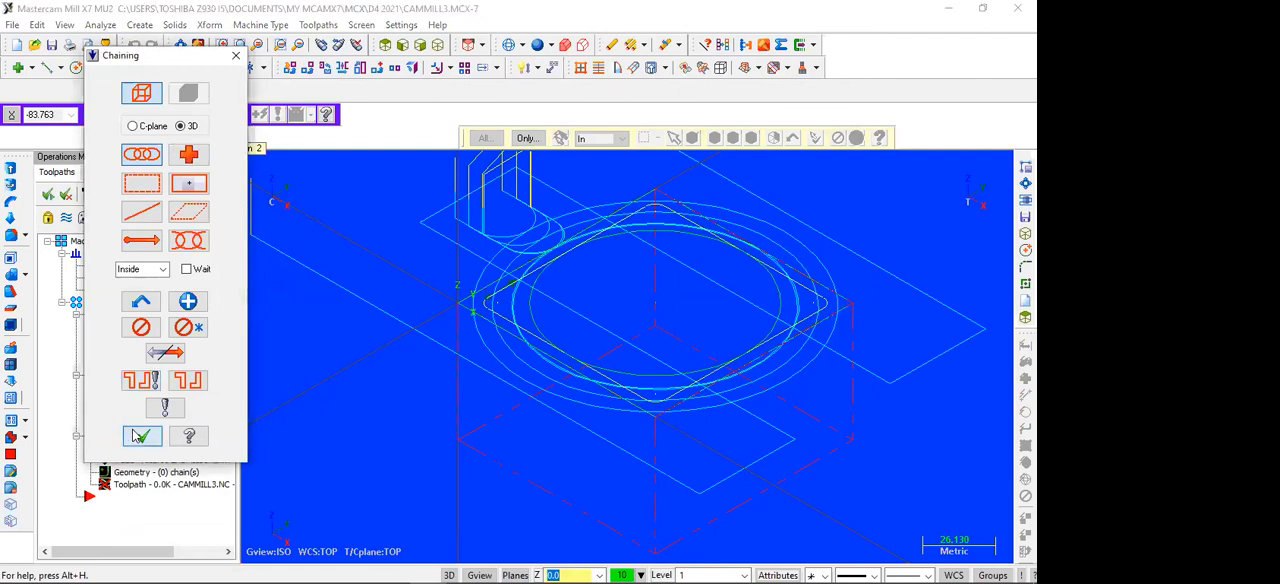
pyautogui.click(138, 436)
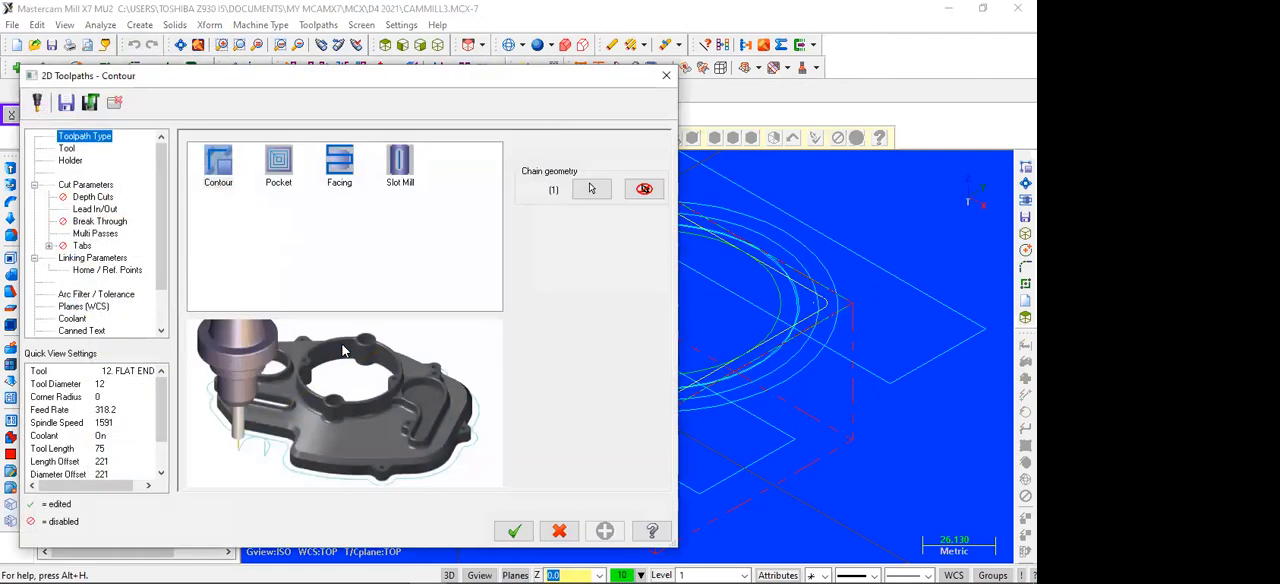
# Step: Review the new contour's tool, cut parameters and depth cuts, and turn off its multi passes
pyautogui.click(68, 150)
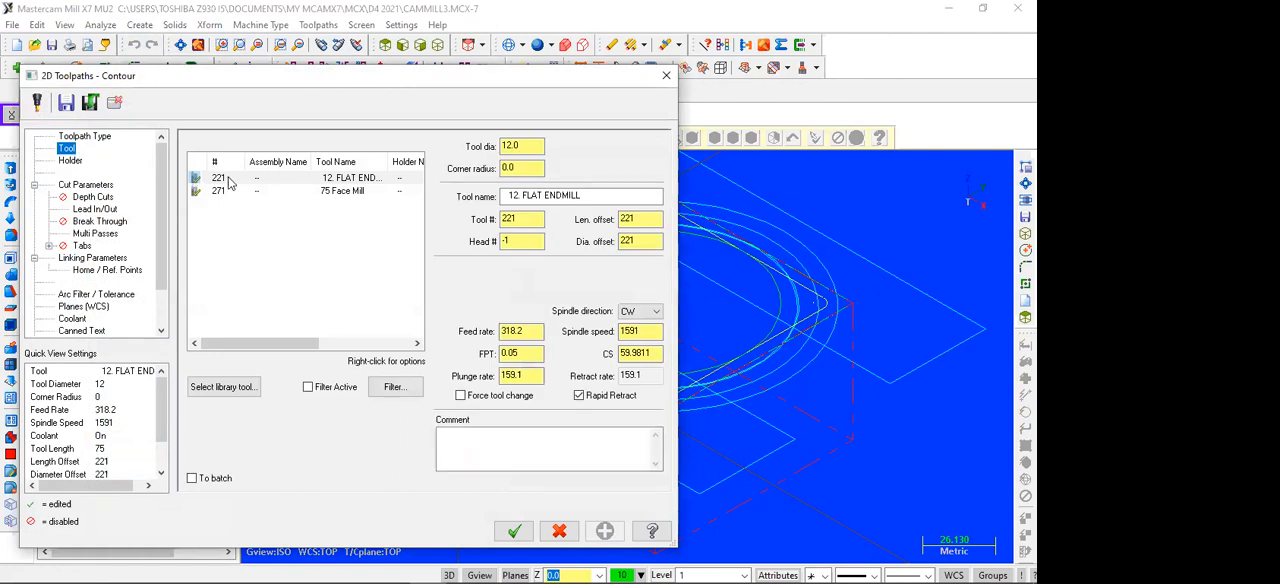
pyautogui.click(83, 186)
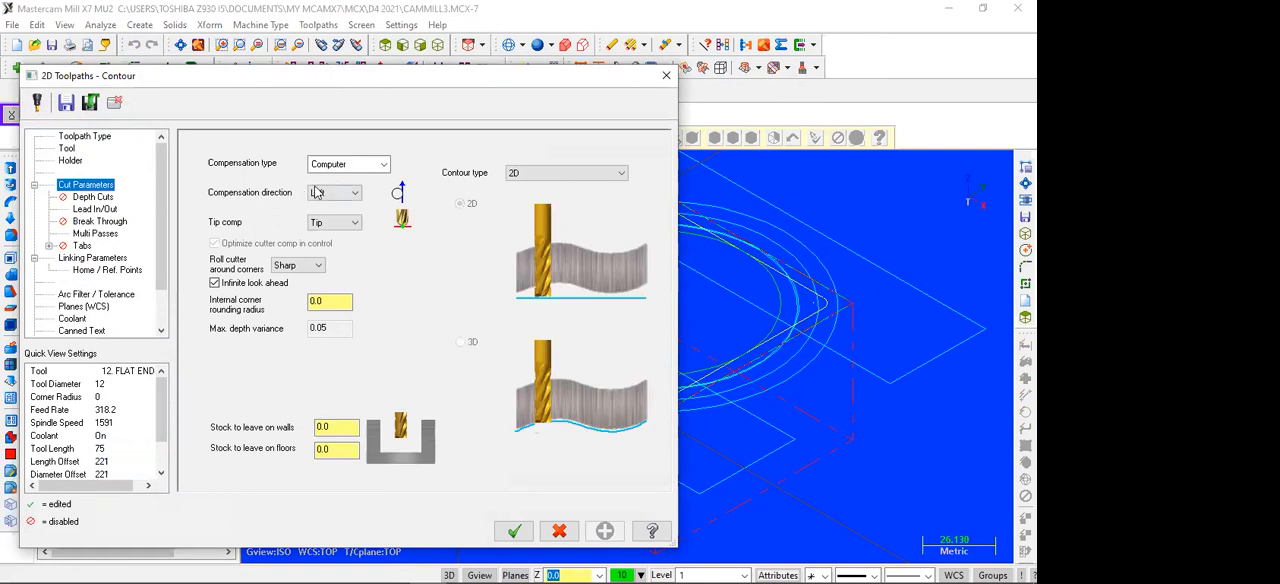
pyautogui.click(90, 198)
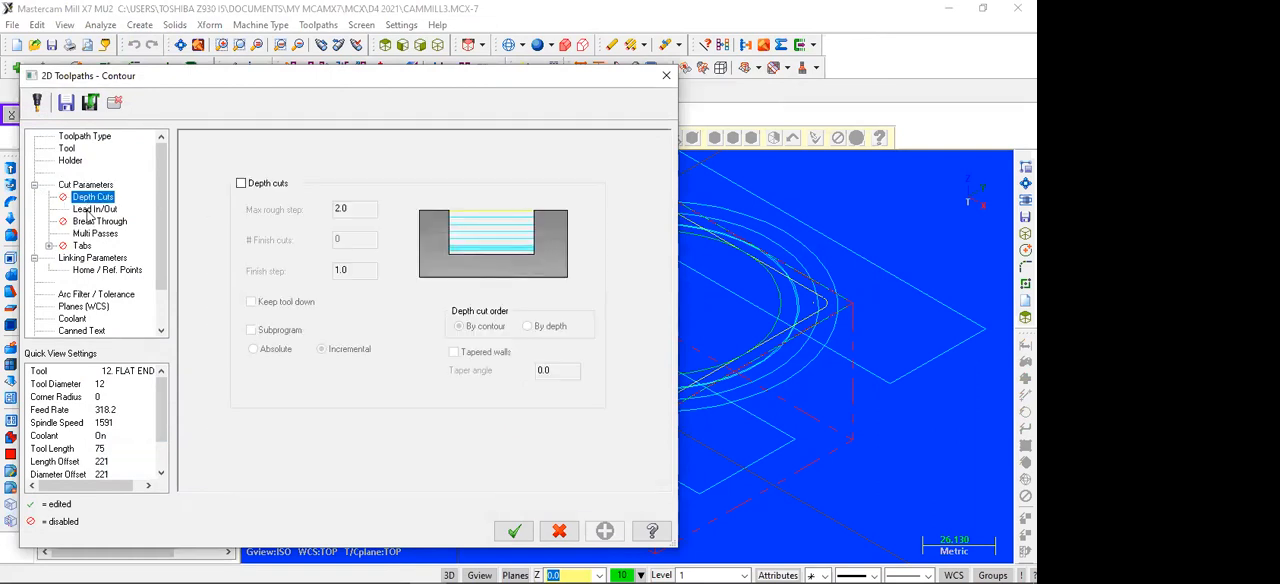
pyautogui.click(90, 234)
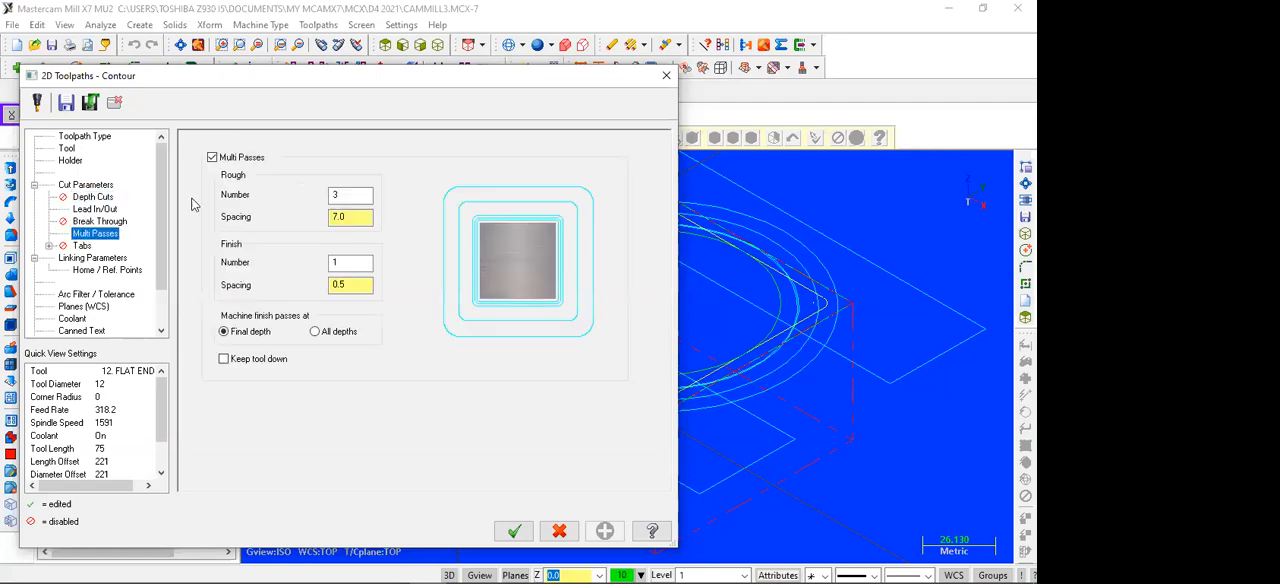
pyautogui.click(212, 159)
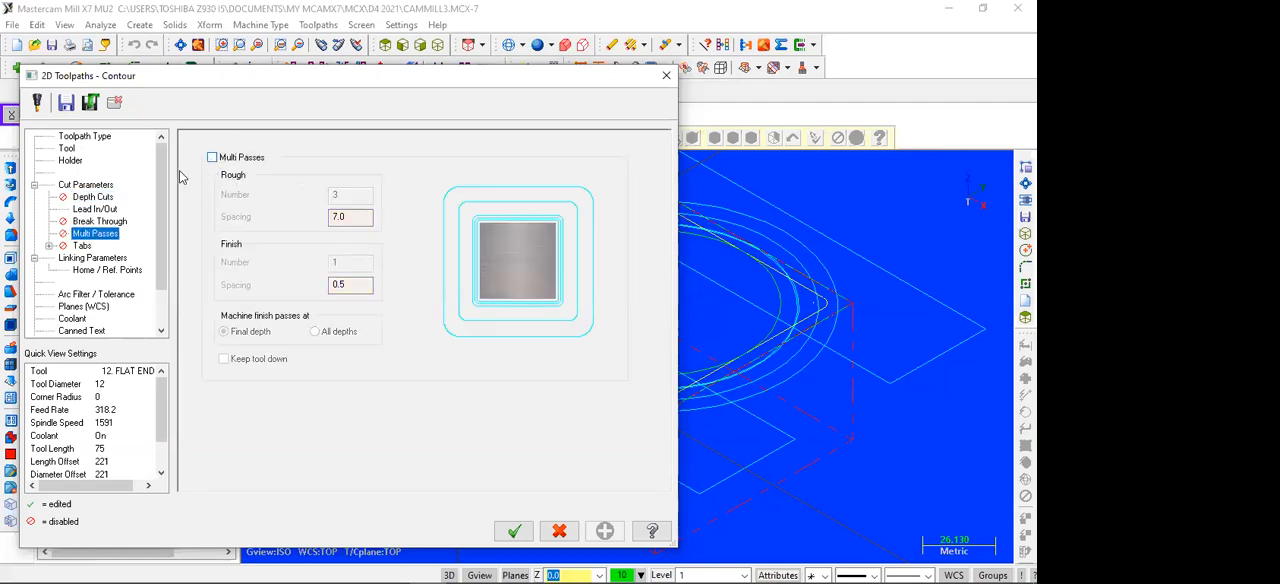
# Step: Set the rounded-square contour's depth to -4.5, check that flood coolant is on, and generate the toolpath
pyautogui.click(90, 259)
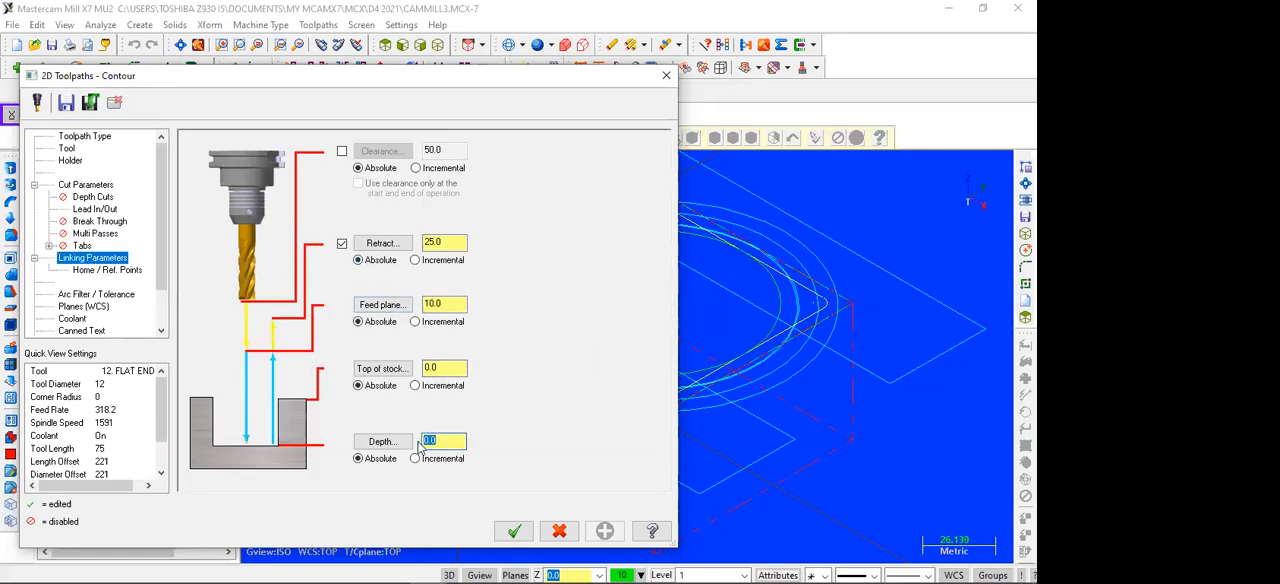
pyautogui.write('-4.5')
pyautogui.click(78, 330)
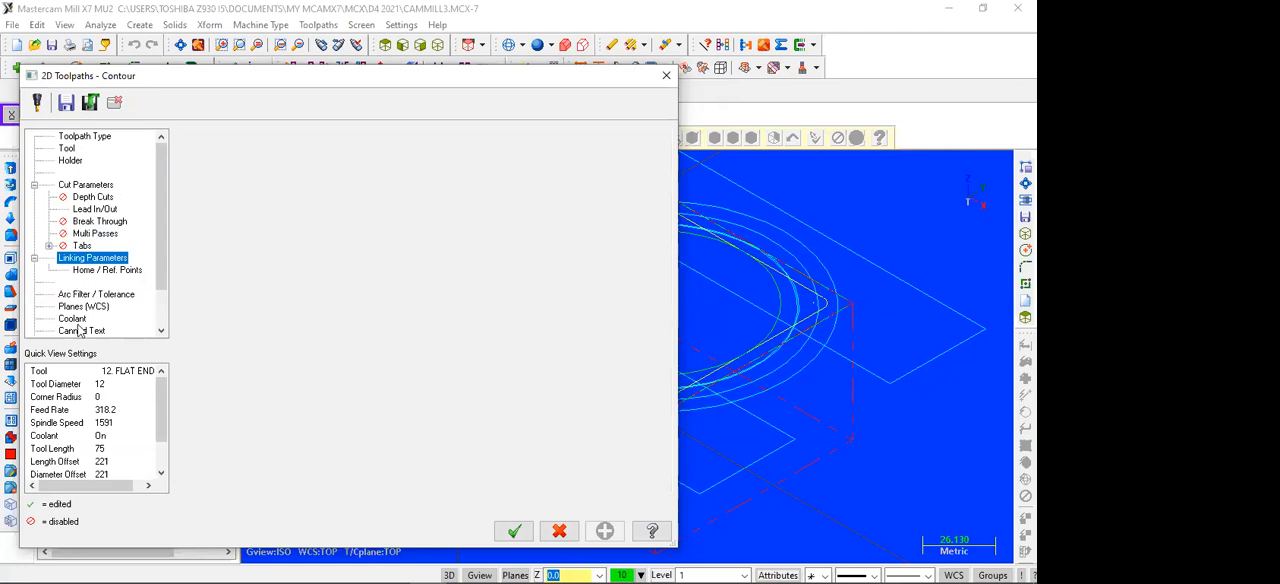
pyautogui.click(513, 533)
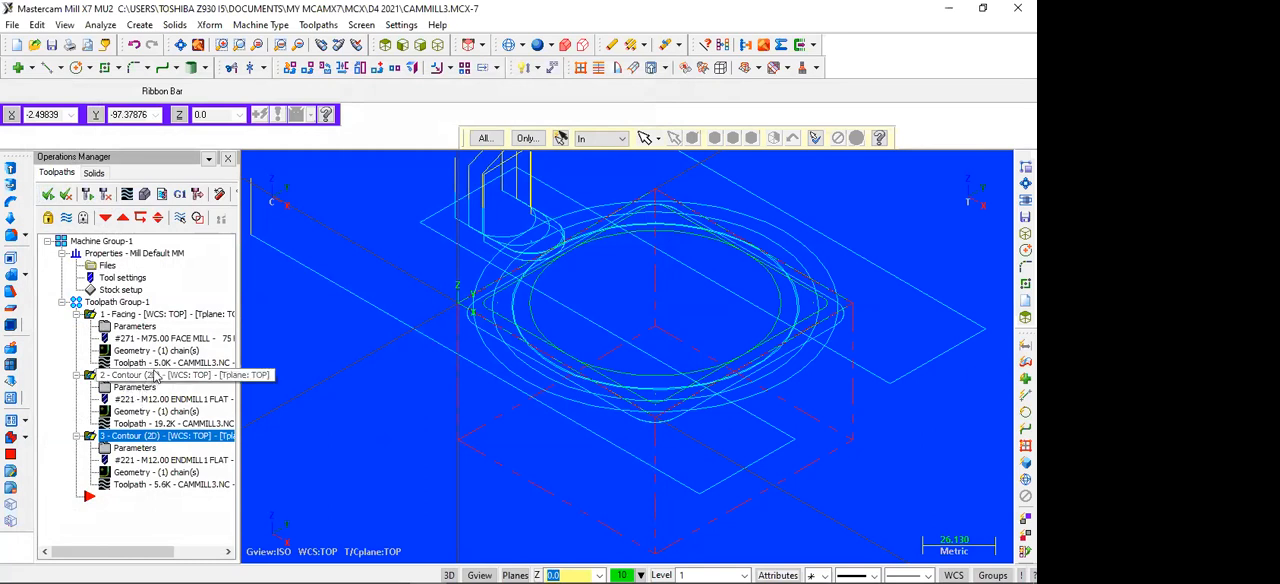
# Step: Simulate the machining with the rounded-square contour, inspect the stock from the side and in isometric, and close the simulator
pyautogui.click(144, 194)
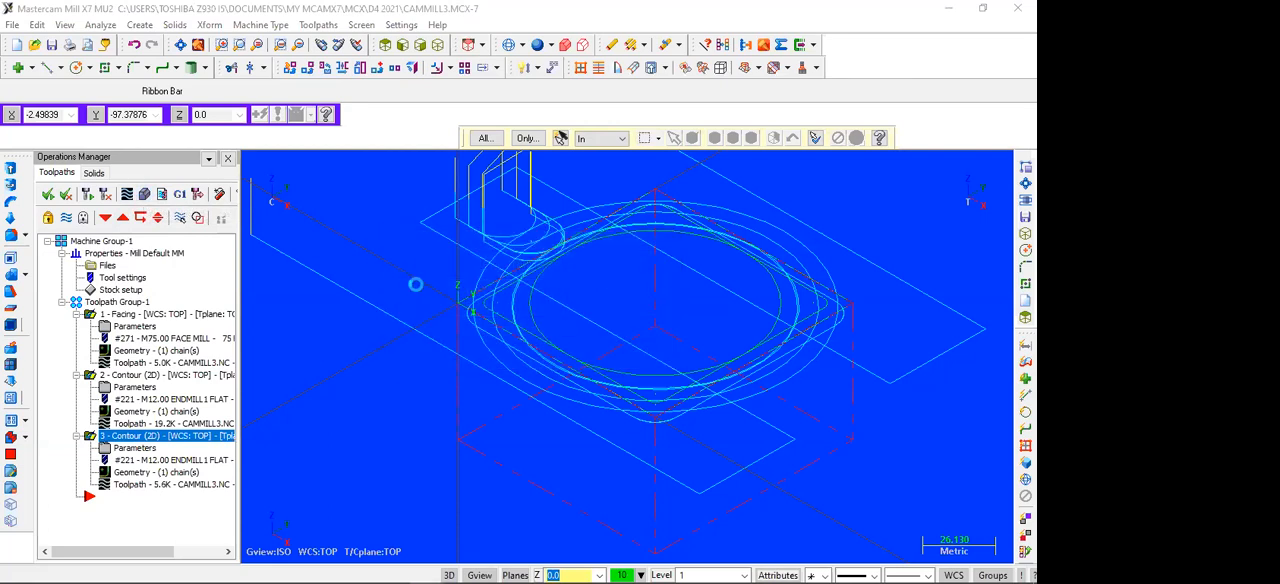
pyautogui.click(393, 556)
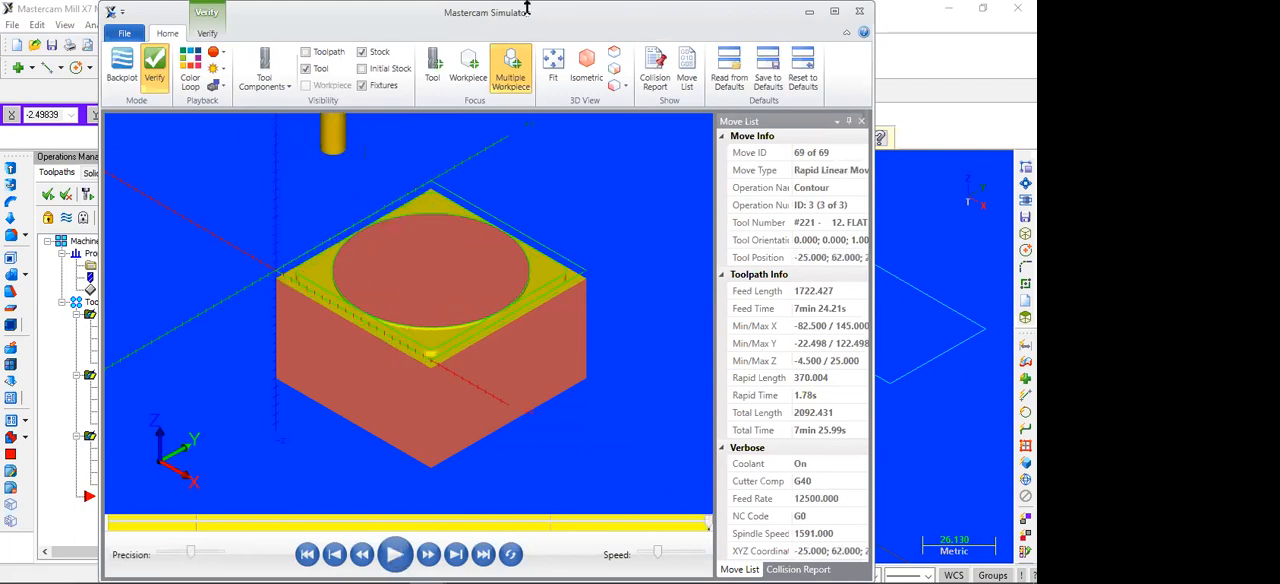
pyautogui.click(613, 55)
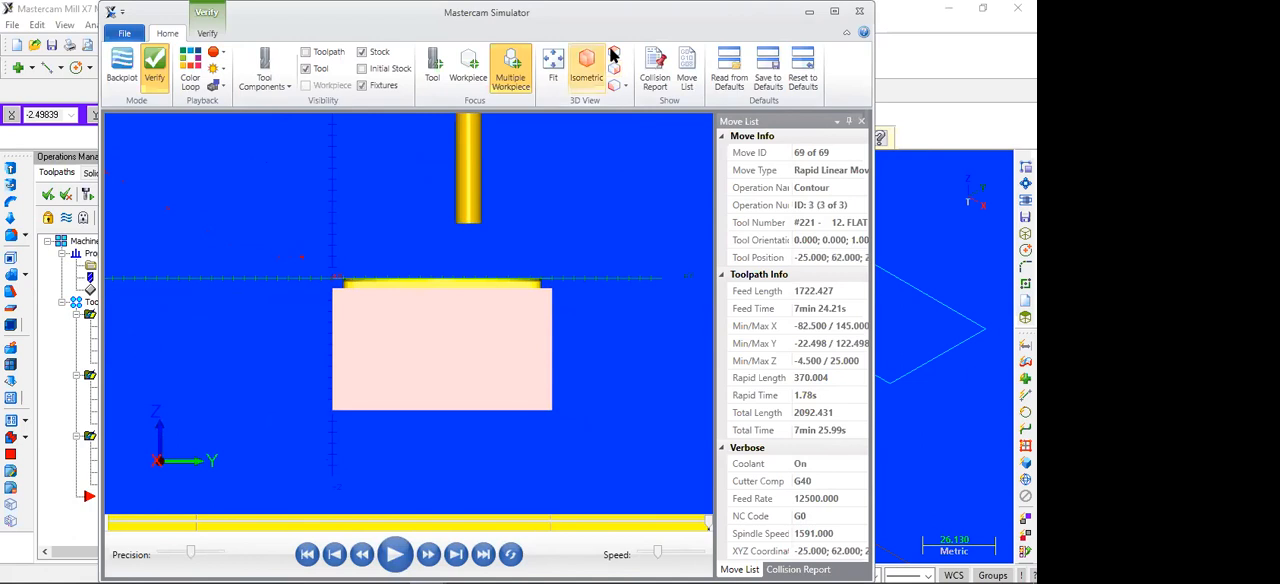
pyautogui.click(613, 55)
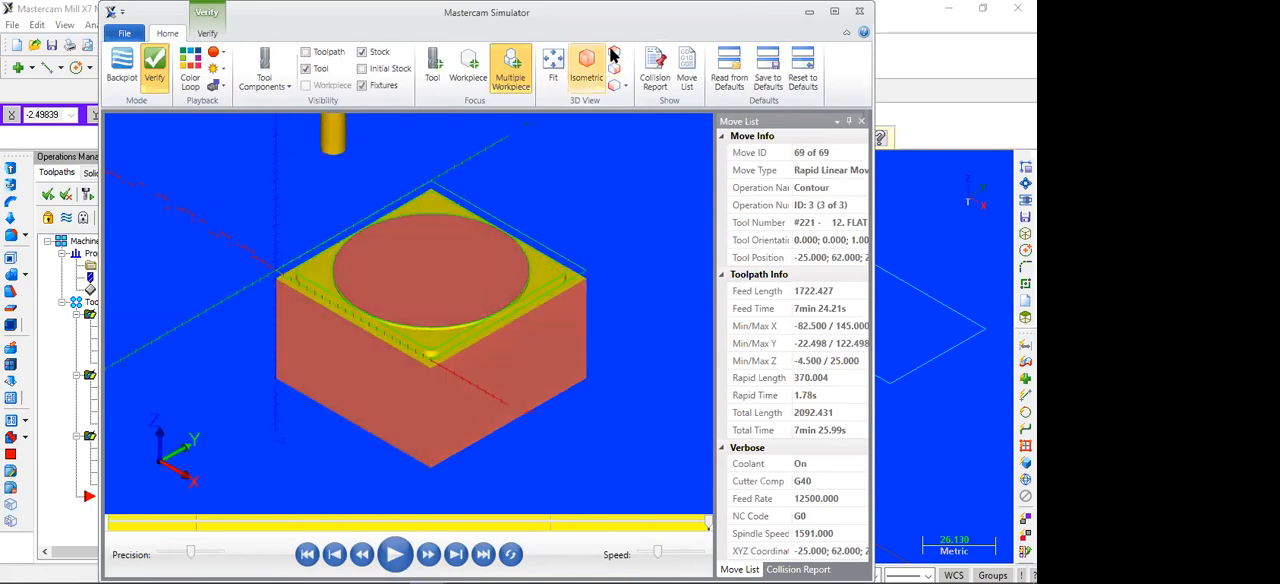
pyautogui.click(861, 12)
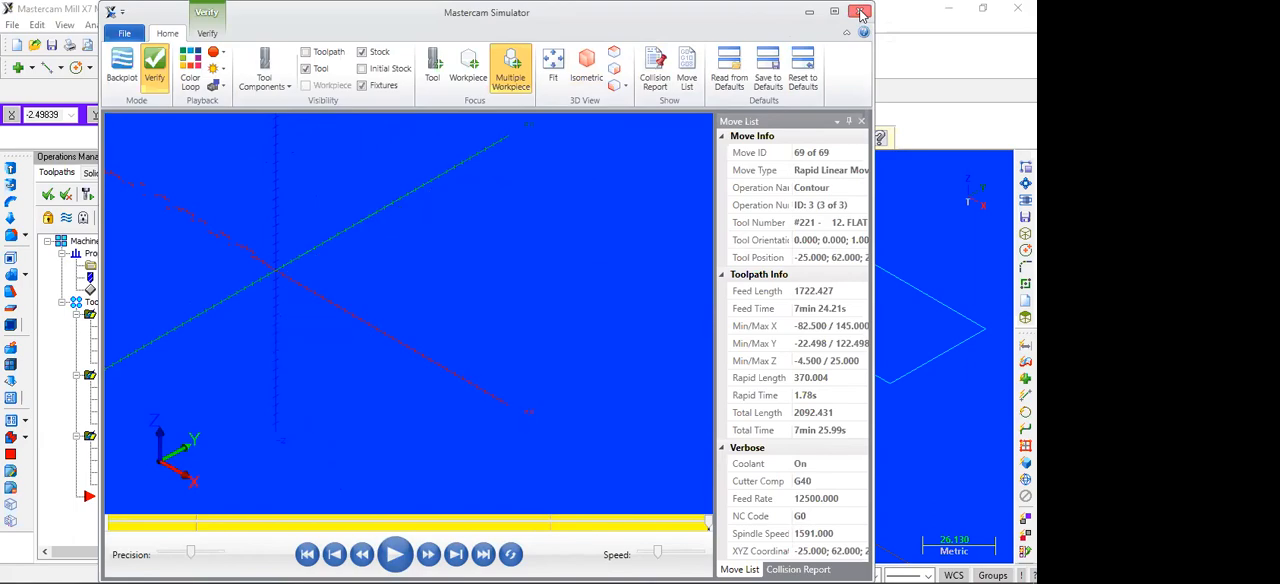
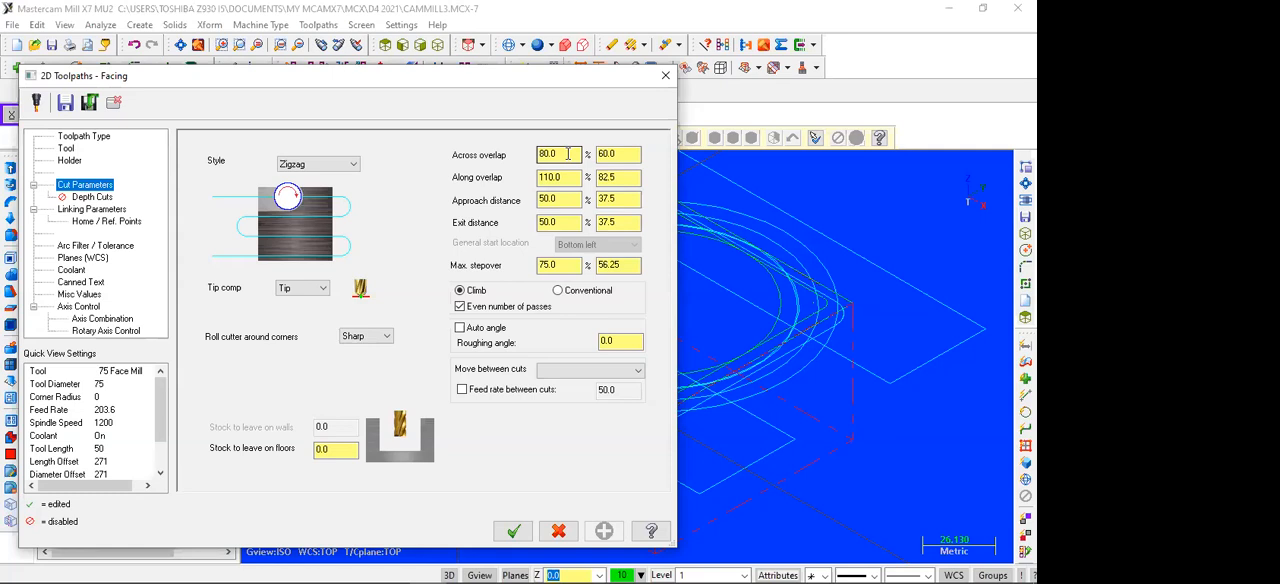
# Step: Set the facing toolpath's across overlap to 20%, confirm the parameters and regenerate the toolpath
pyautogui.moveTo(567, 154); pyautogui.dragTo(530, 162)
pyautogui.write('20')
pyautogui.click(513, 533)
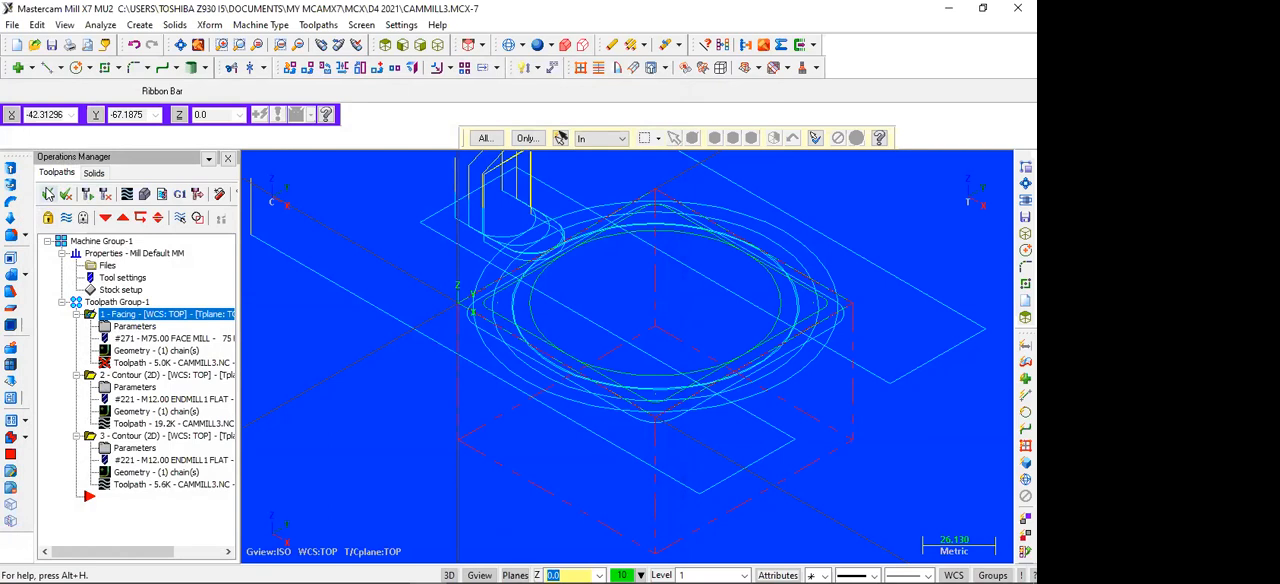
pyautogui.click(86, 195)
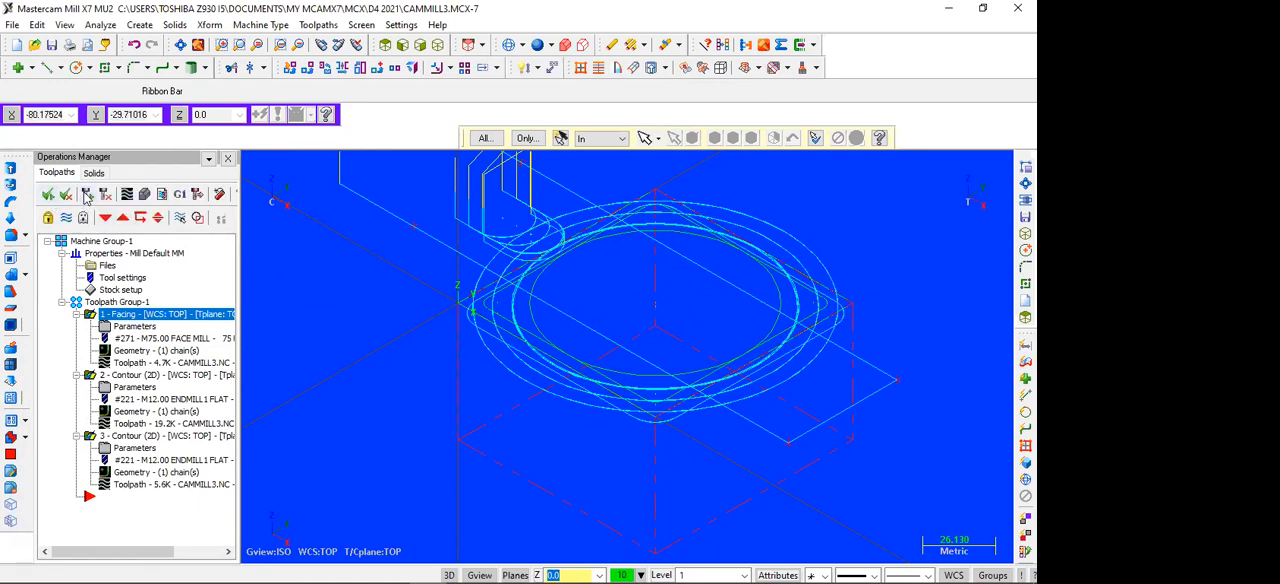
# Step: Simulate the complete machining with the updated facing operation and close the simulator
pyautogui.click(144, 195)
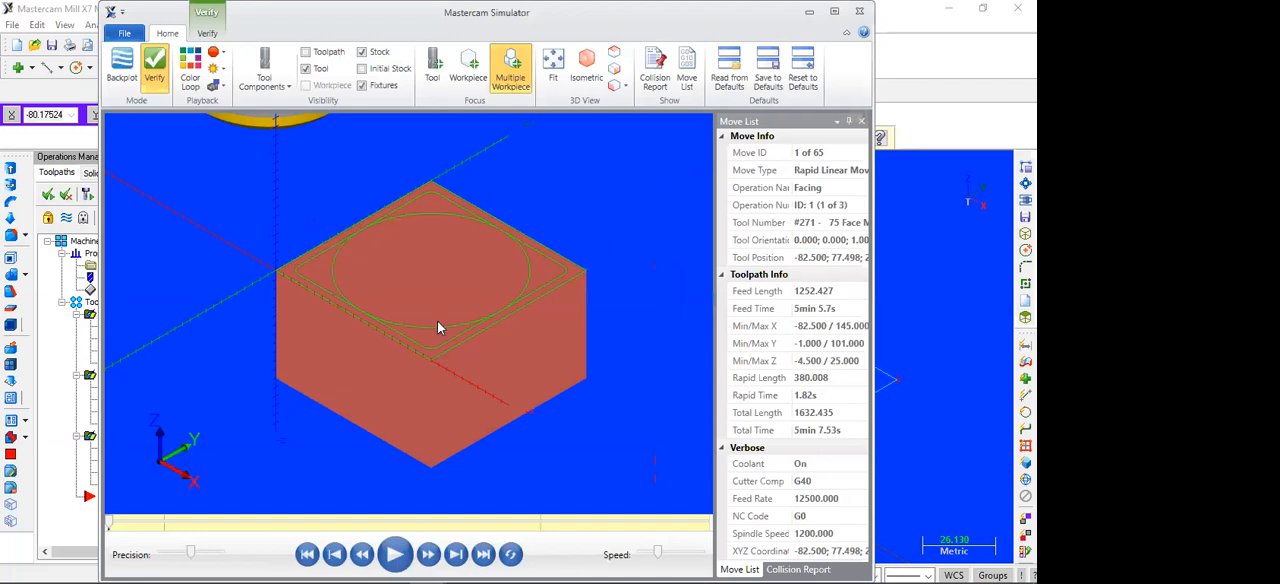
pyautogui.click(394, 559)
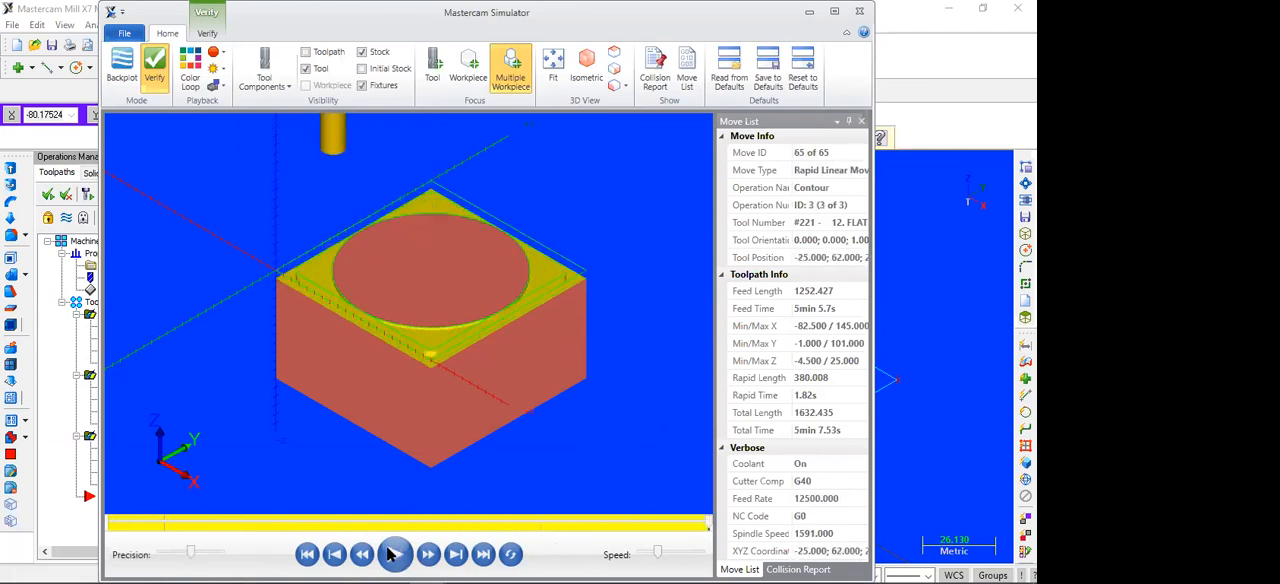
pyautogui.click(859, 12)
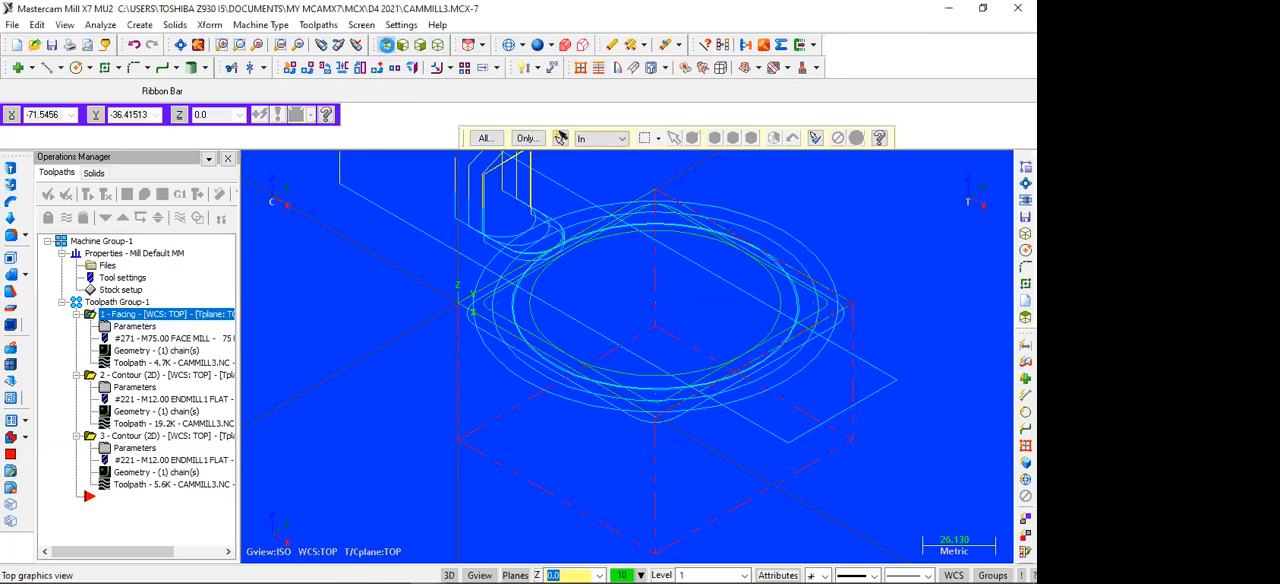
# Step: Switch to the top view and try to delete the fillet arc at the rounded square's upper-left corner
pyautogui.click(386, 44)
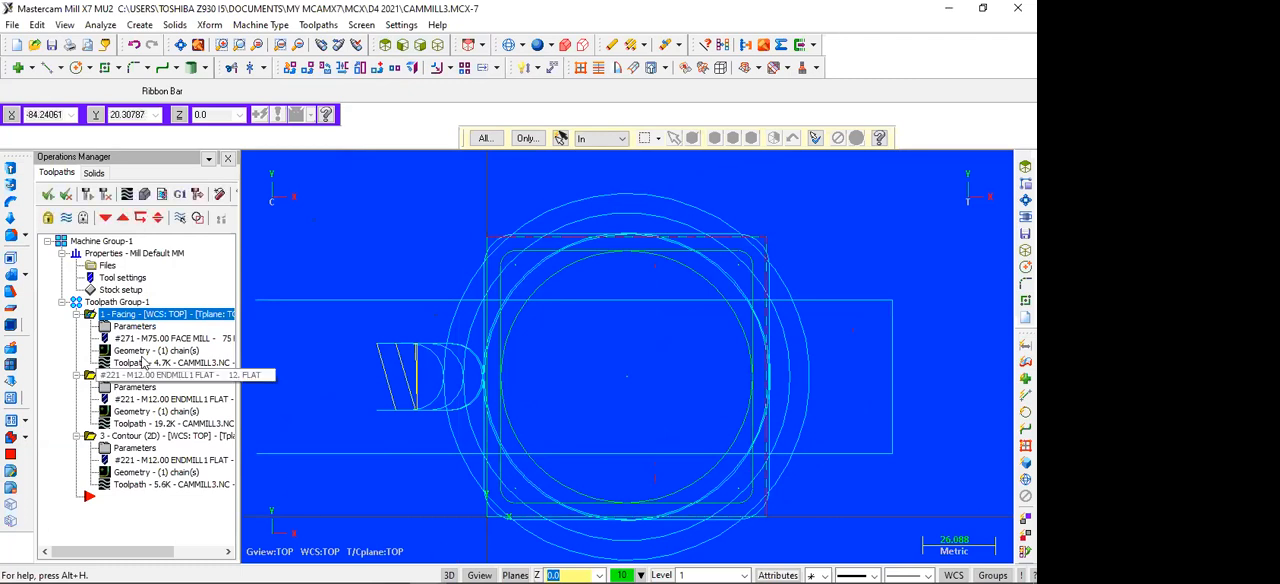
pyautogui.click(126, 315)
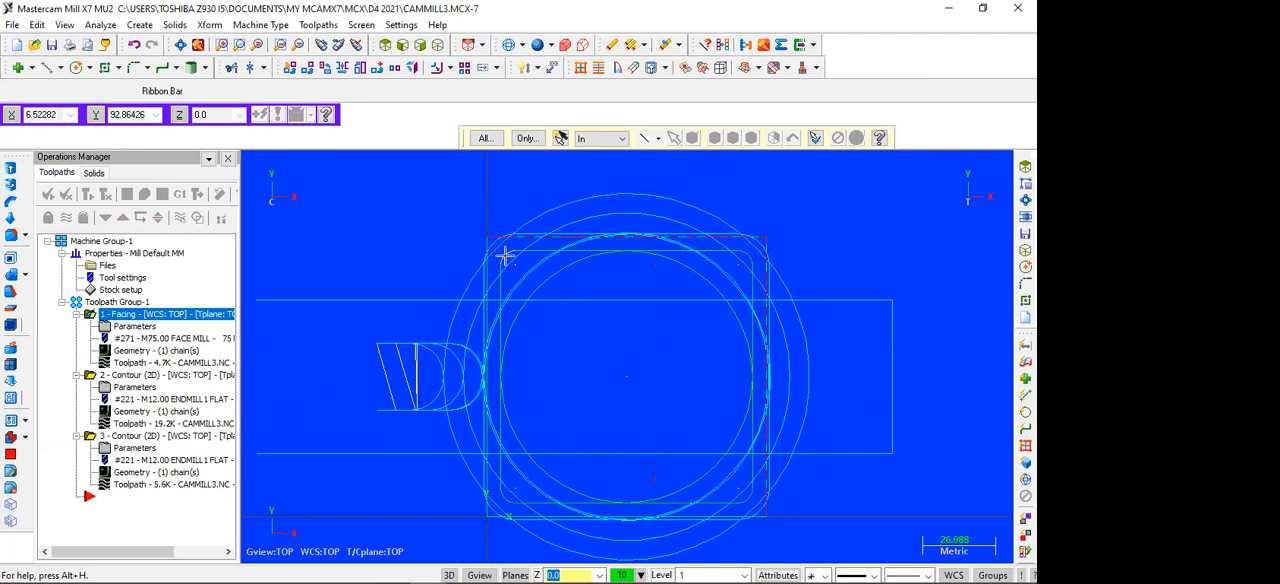
pyautogui.scroll(2, 415, 263)
pyautogui.press('Down')
pyautogui.press('Down')
pyautogui.press('Down')
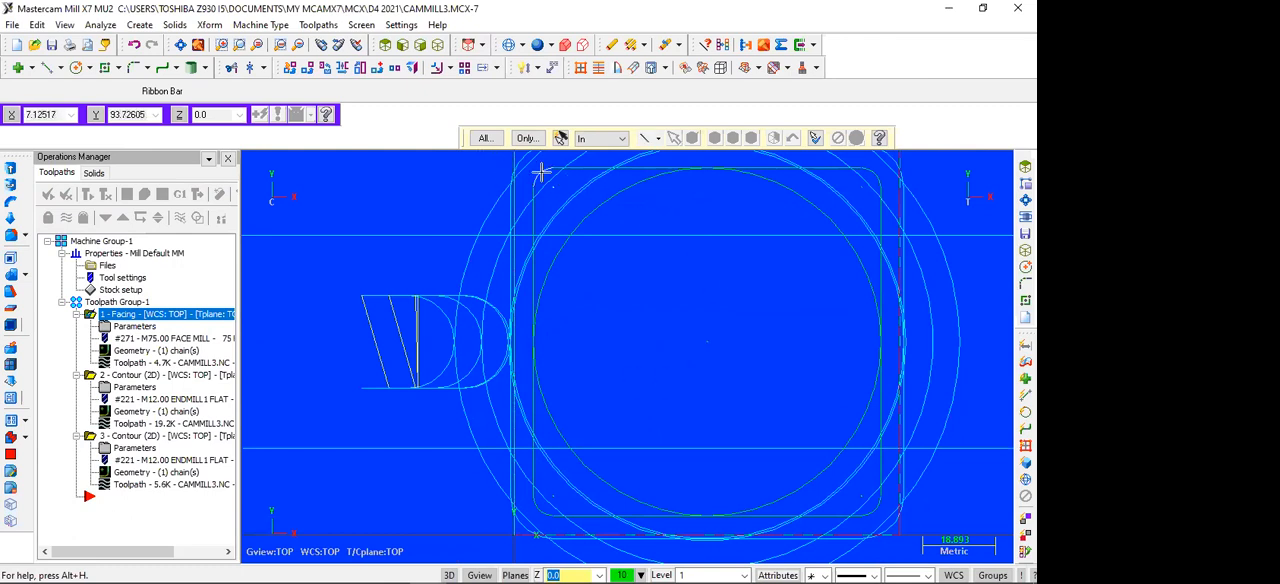
pyautogui.click(541, 172)
pyautogui.press('Delete')
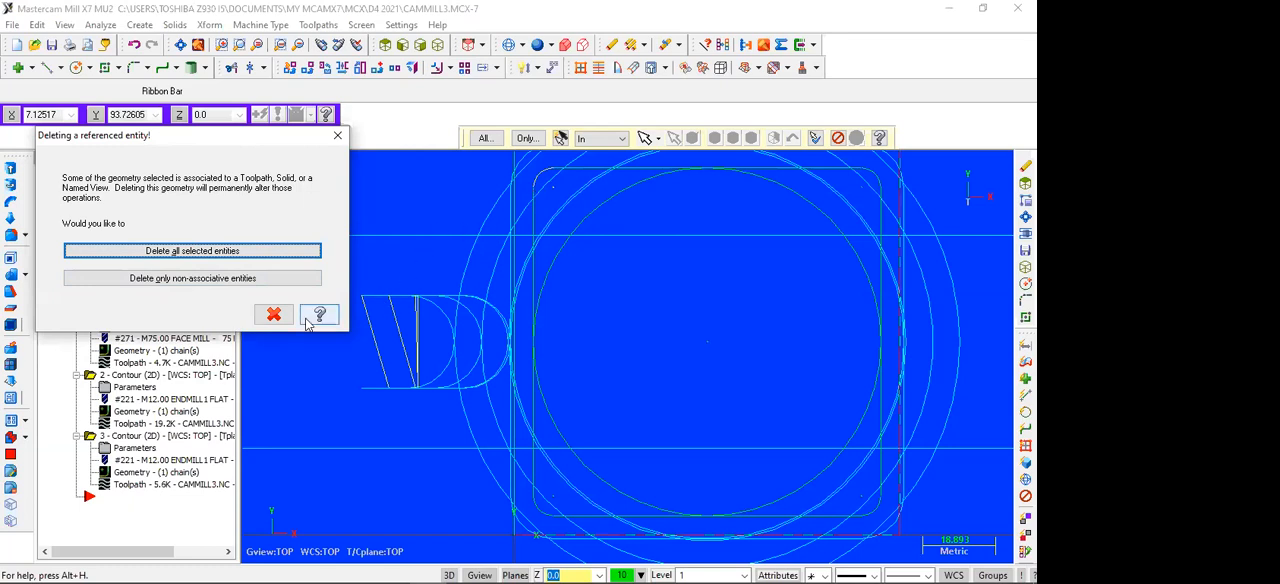
pyautogui.click(273, 314)
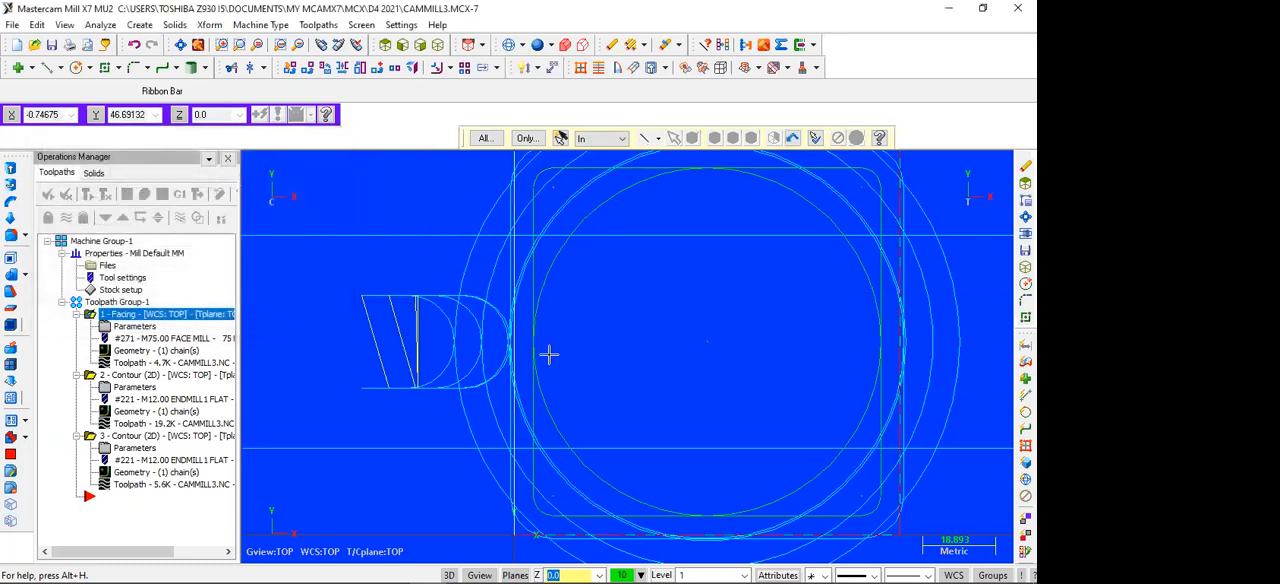
# Step: Try to delete the upper-left corner geometry, limiting the removal to non-associative entities only
pyautogui.scroll(-2, 736, 375)
pyautogui.scroll(2, 376, 341)
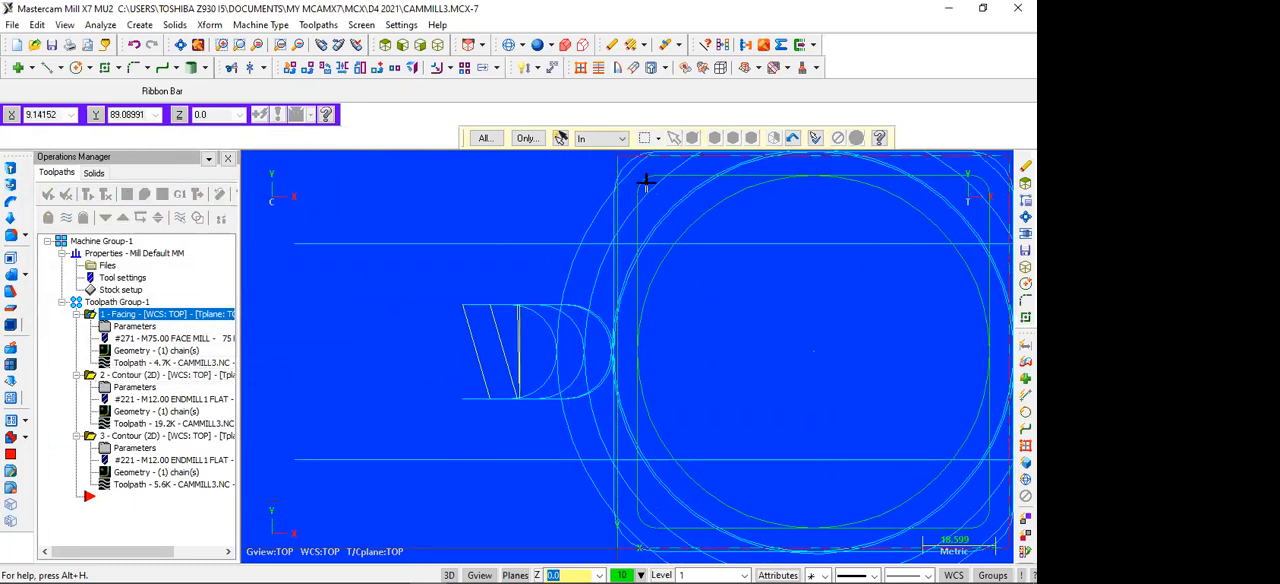
pyautogui.press('Delete')
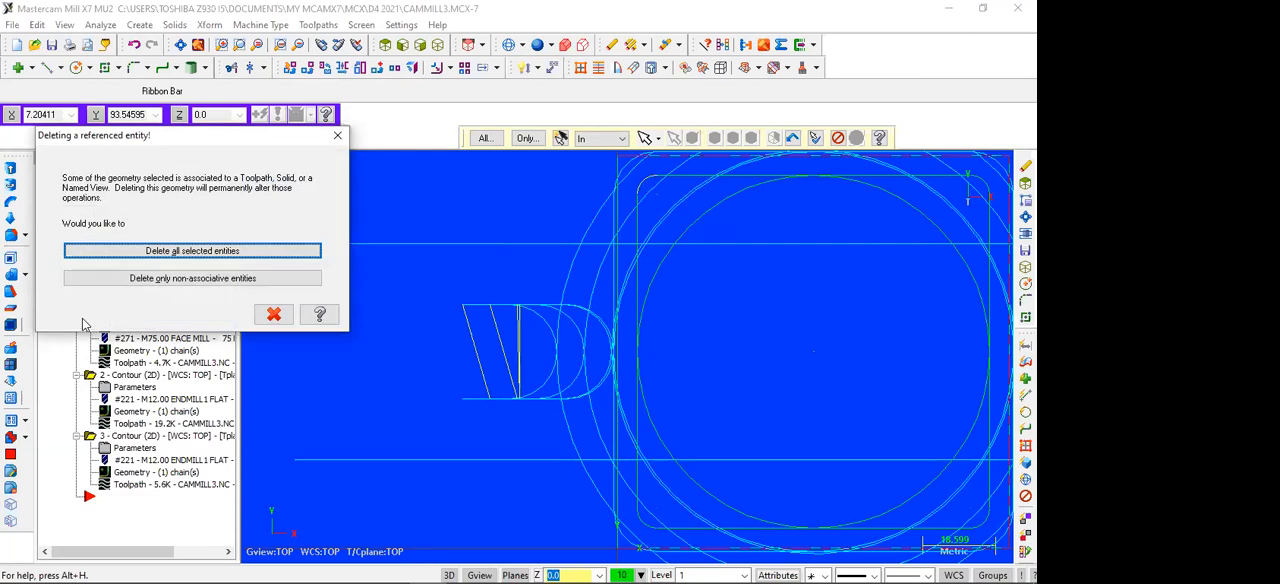
pyautogui.click(163, 280)
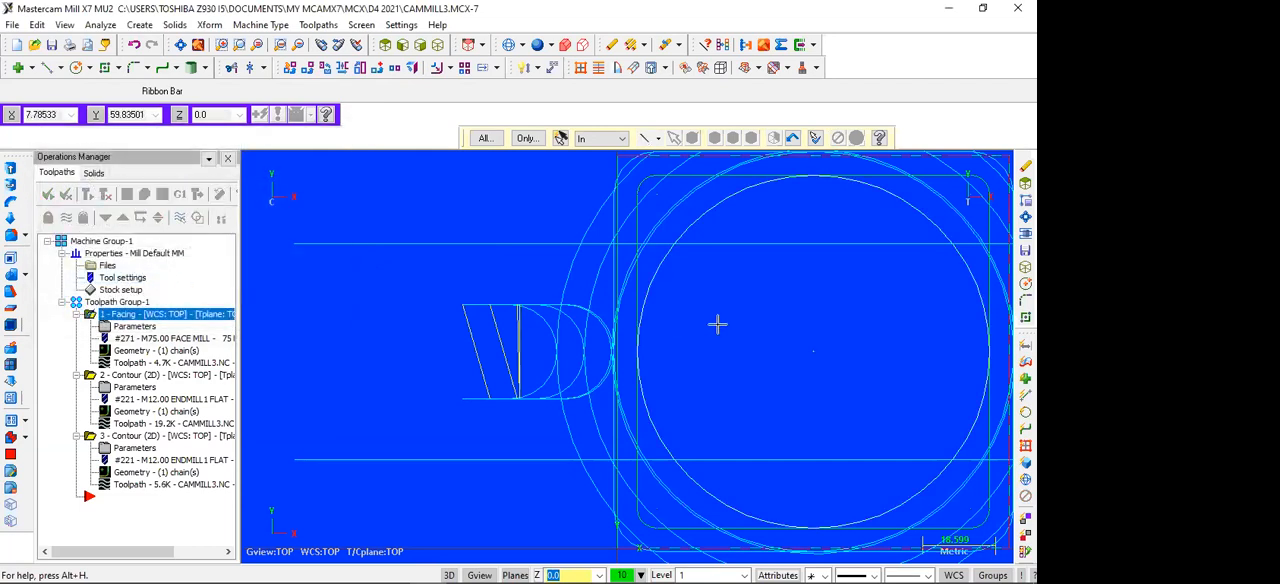
# Step: Delete the rounded square's upper-left fillet arc despite its toolpath association, and regenerate the contour toolpath
pyautogui.scroll(-1, 685, 334)
pyautogui.scroll(1, 685, 334)
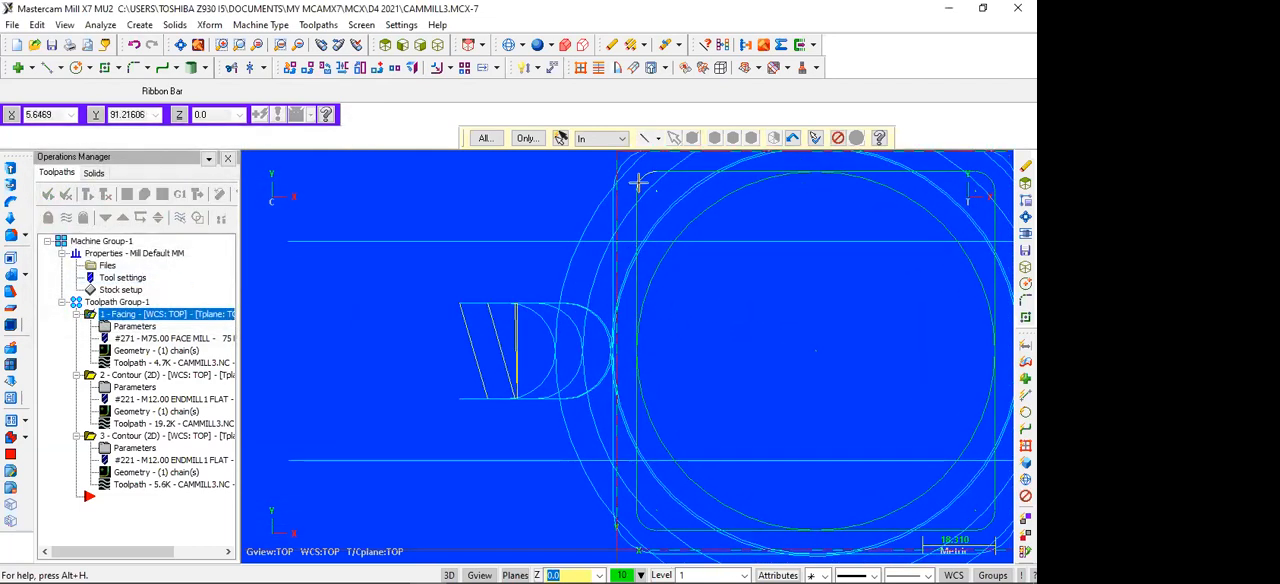
pyautogui.press('Delete')
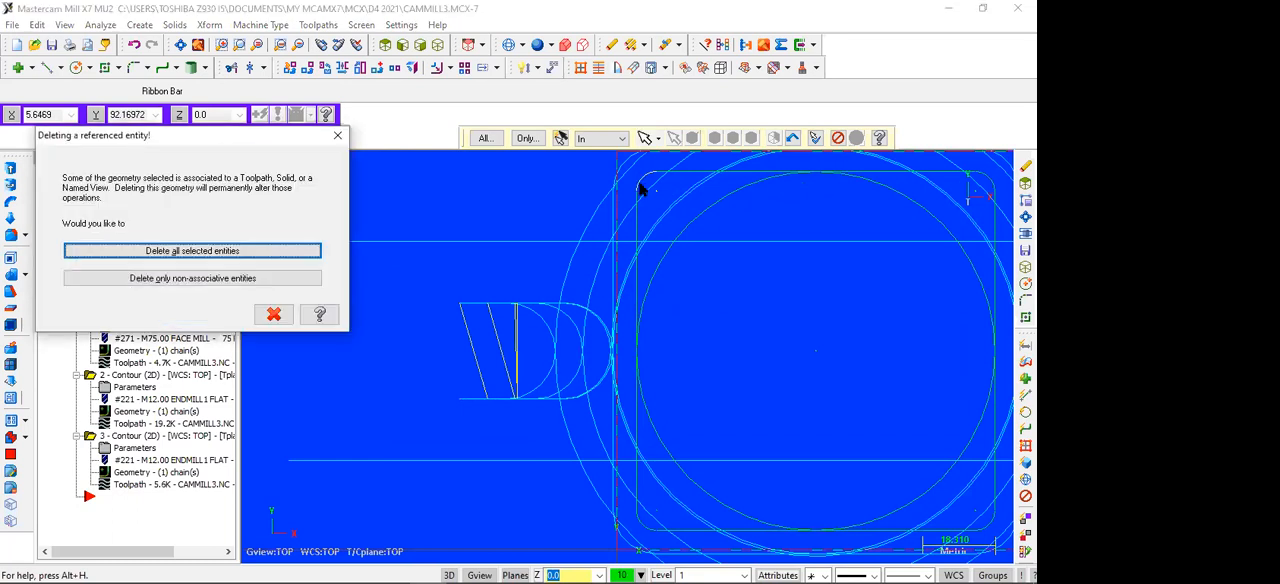
pyautogui.click(225, 256)
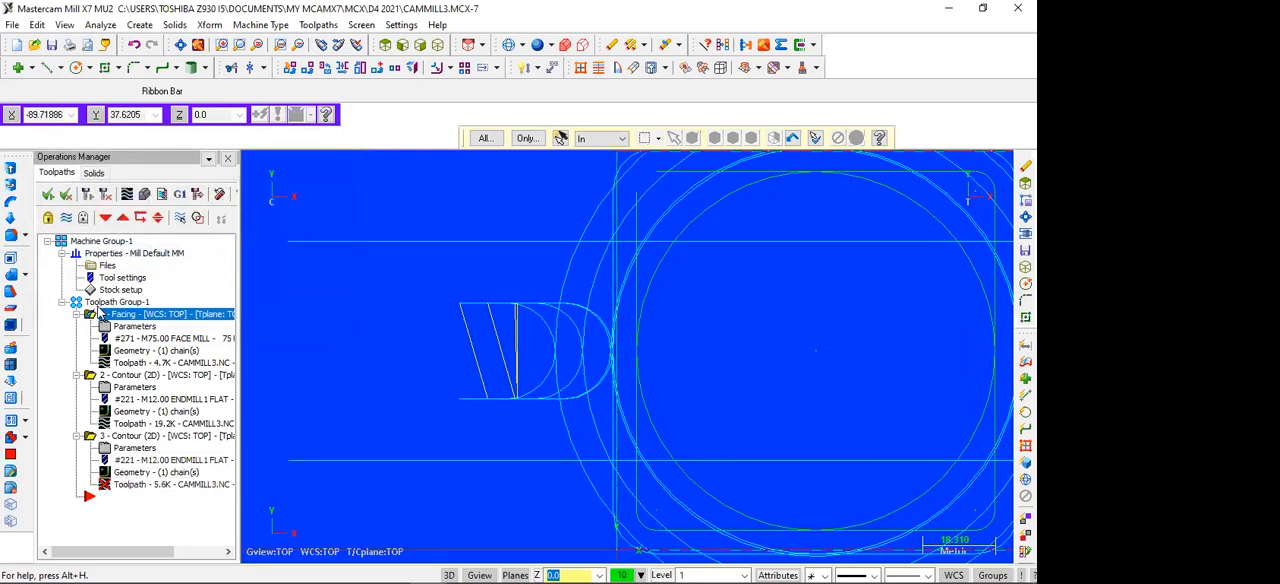
pyautogui.click(87, 195)
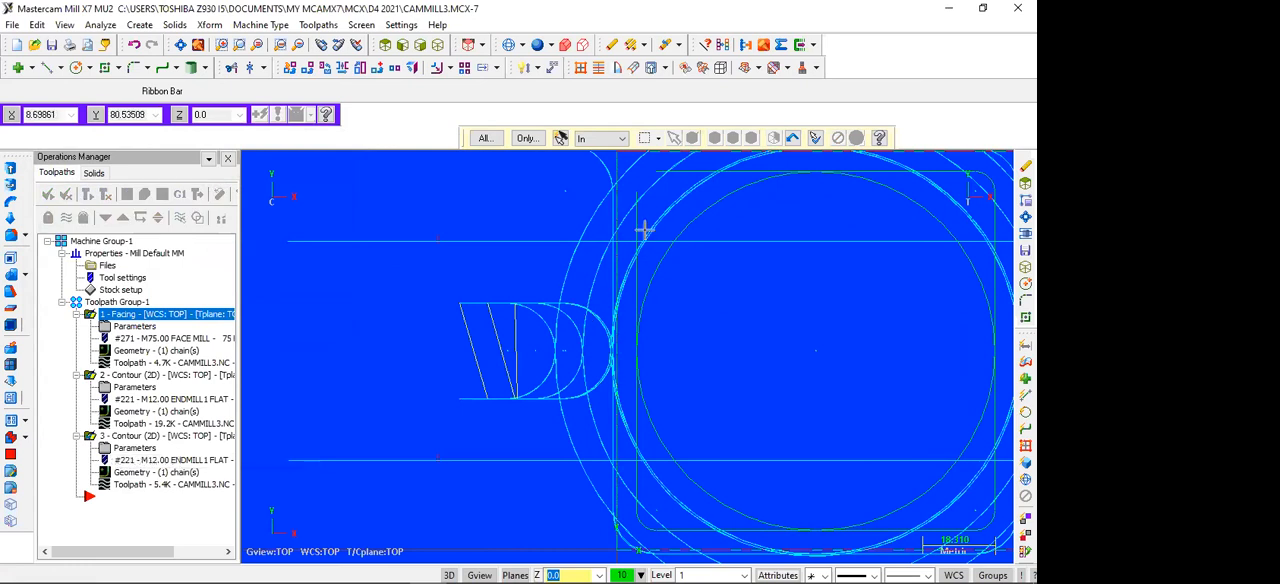
# Step: Bridge the open upper-left corner with a 45° line between the two edge endpoints, and regenerate the toolpaths
pyautogui.scroll(-1, 460, 300)
pyautogui.scroll(-3, 460, 300)
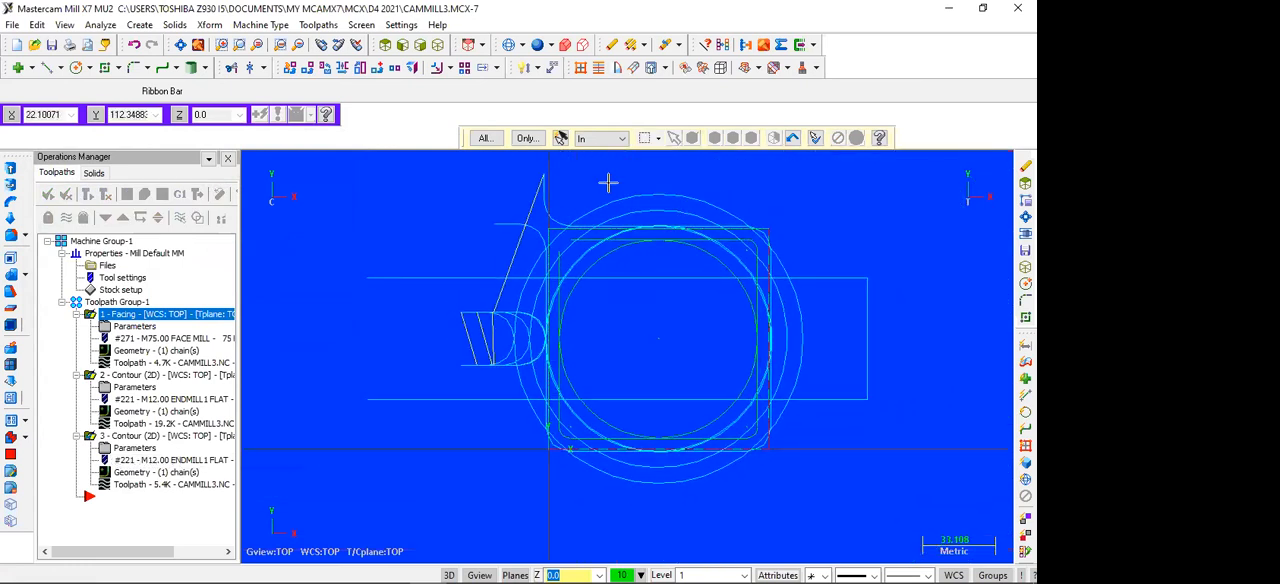
pyautogui.scroll(3, 477, 272)
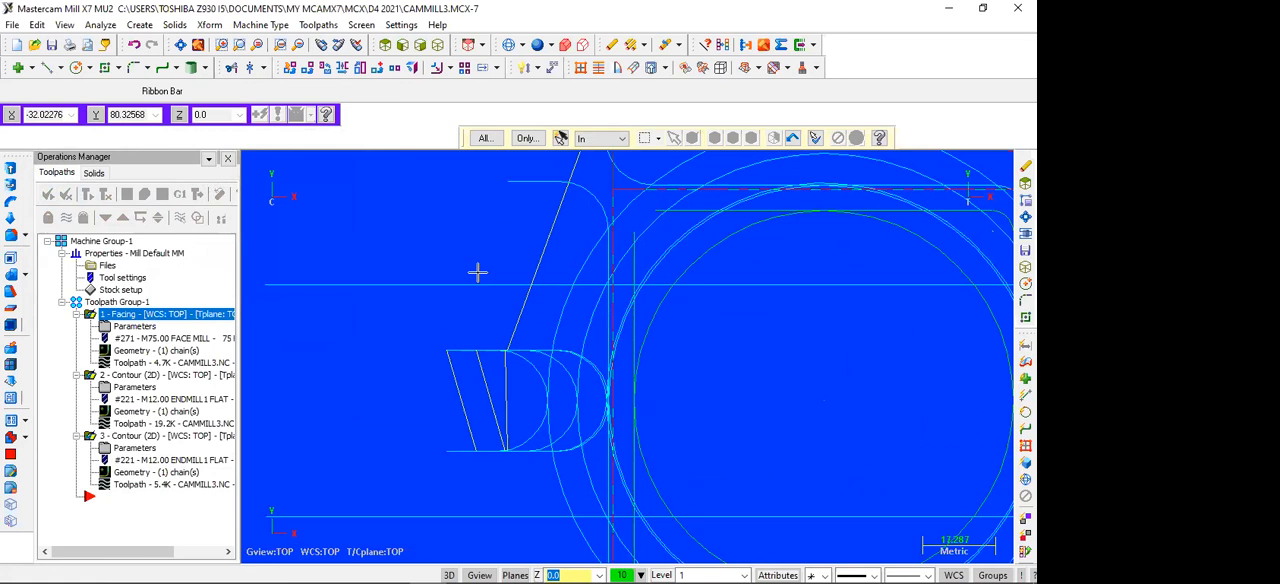
pyautogui.click(50, 67)
pyautogui.click(636, 233)
pyautogui.click(654, 212)
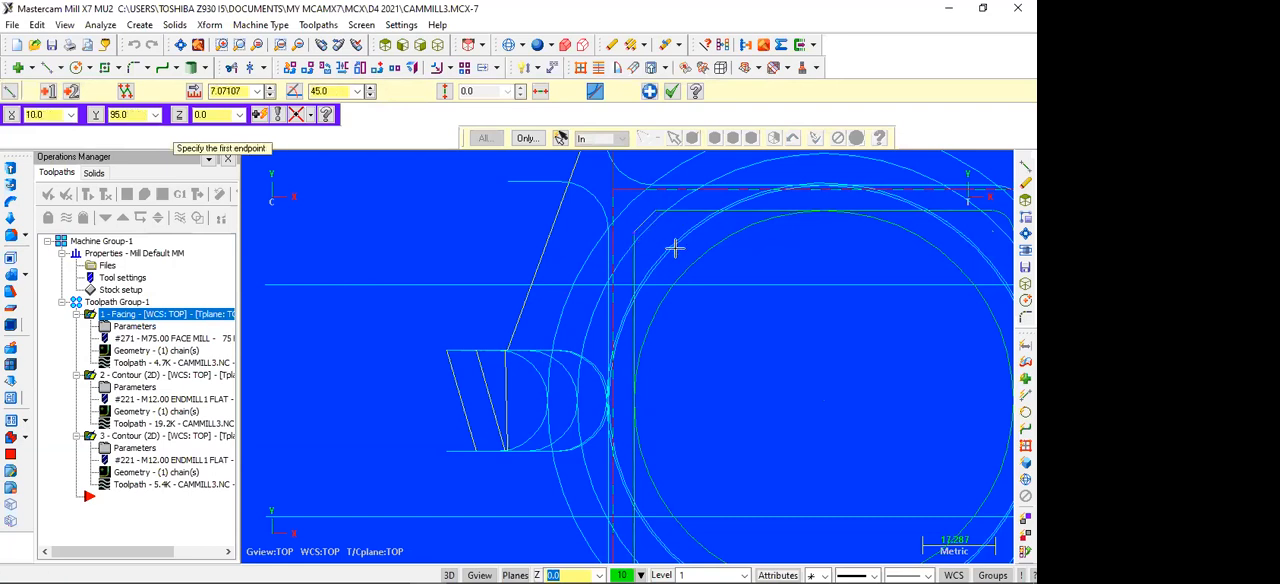
pyautogui.press('Escape')
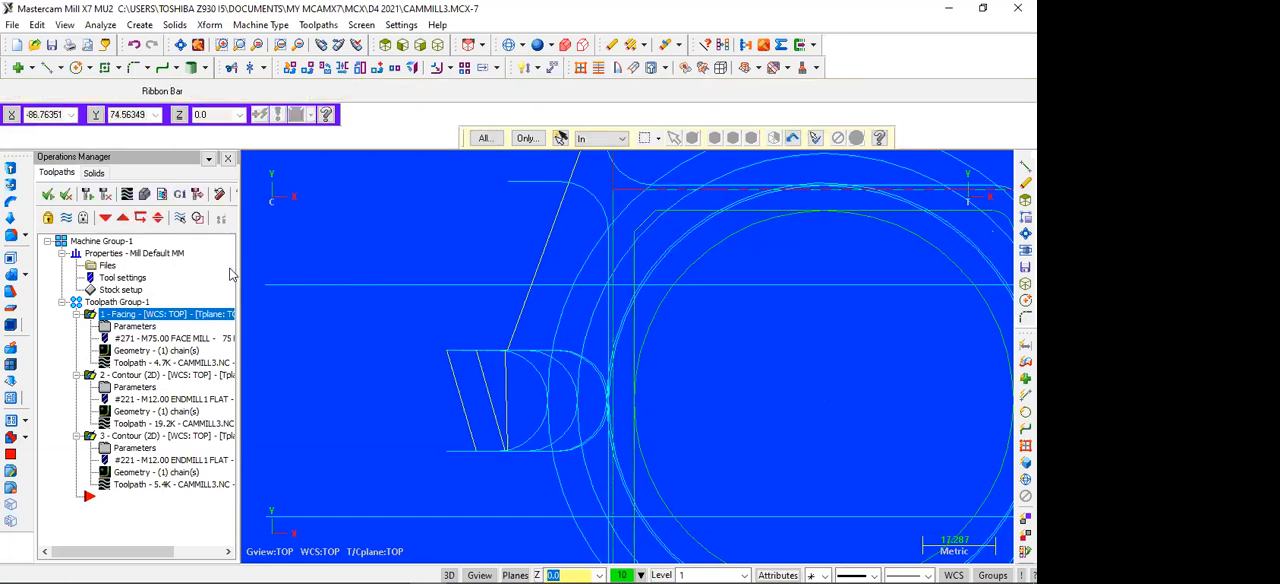
pyautogui.click(85, 195)
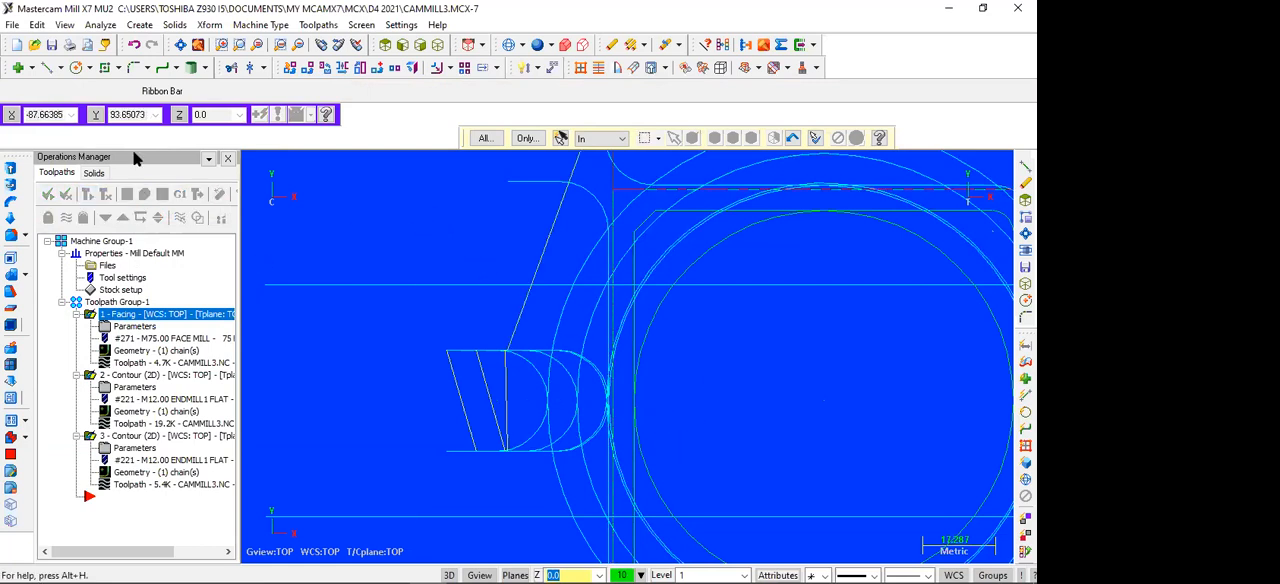
# Step: Undo the corner line and the arc deletion, regenerate the toolpaths, and decline deleting referenced geometry on a further undo
pyautogui.click(134, 45)
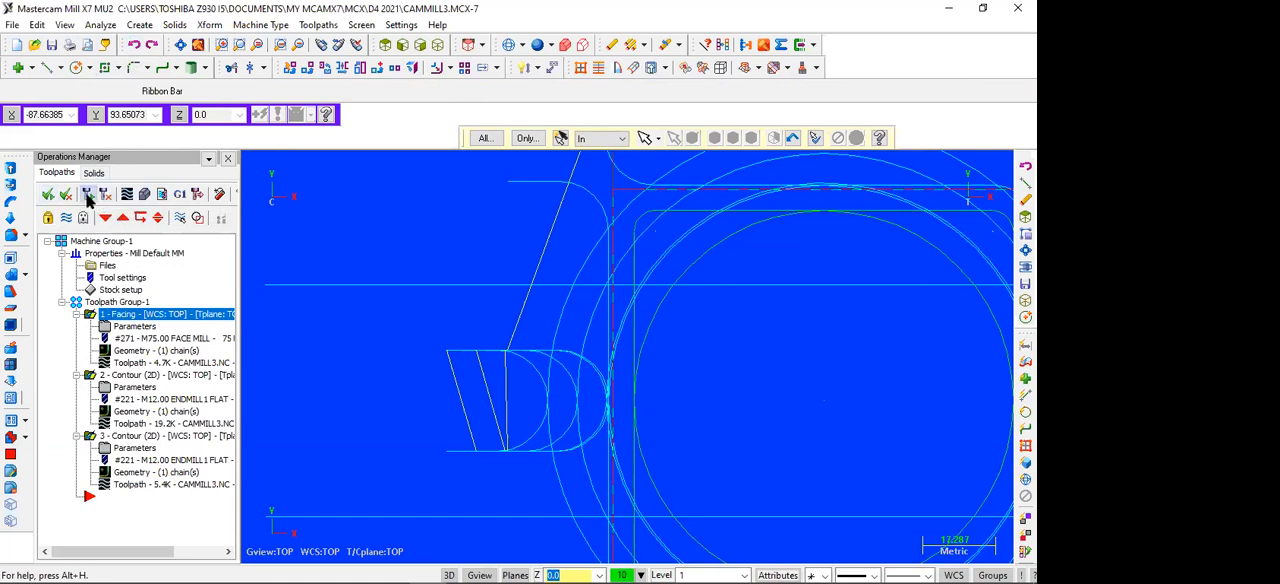
pyautogui.click(88, 196)
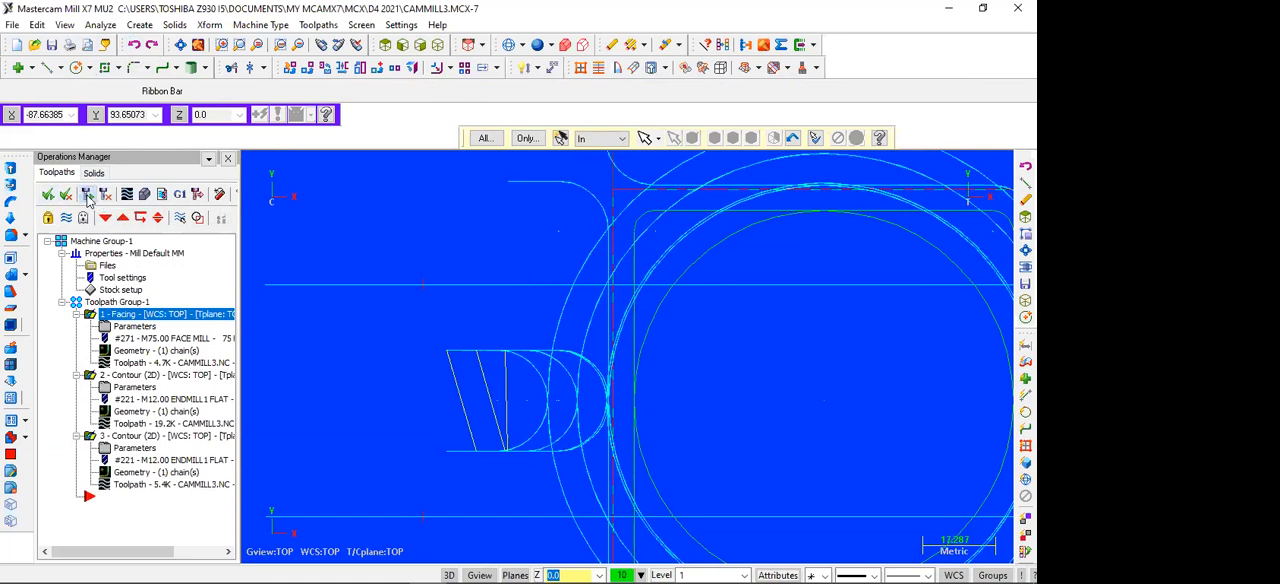
pyautogui.click(137, 48)
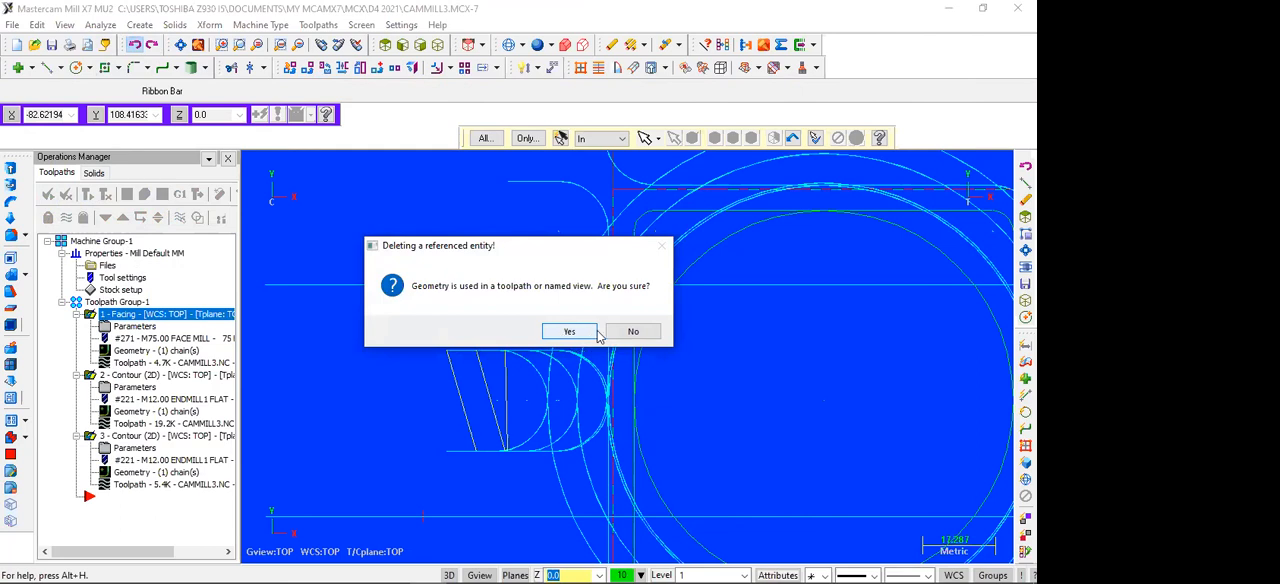
pyautogui.click(633, 331)
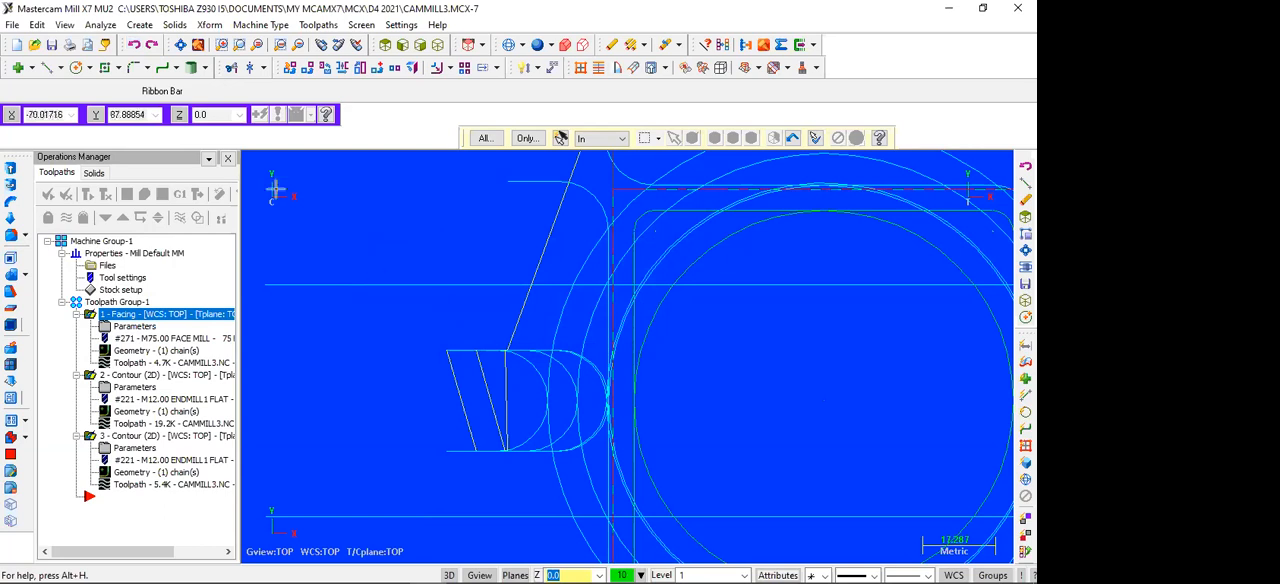
# Step: Undo the filleting of the square's upper corners, decline deleting other referenced geometry, and regenerate the contour toolpath
pyautogui.click(137, 46)
pyautogui.click(138, 46)
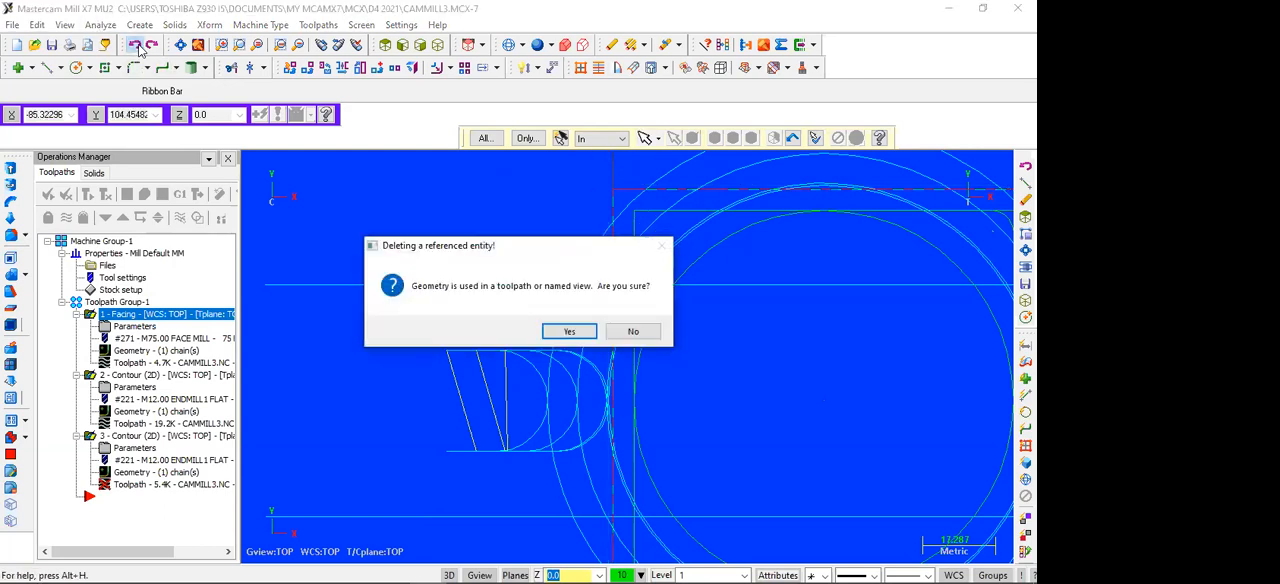
pyautogui.click(631, 331)
pyautogui.scroll(-1, 343, 305)
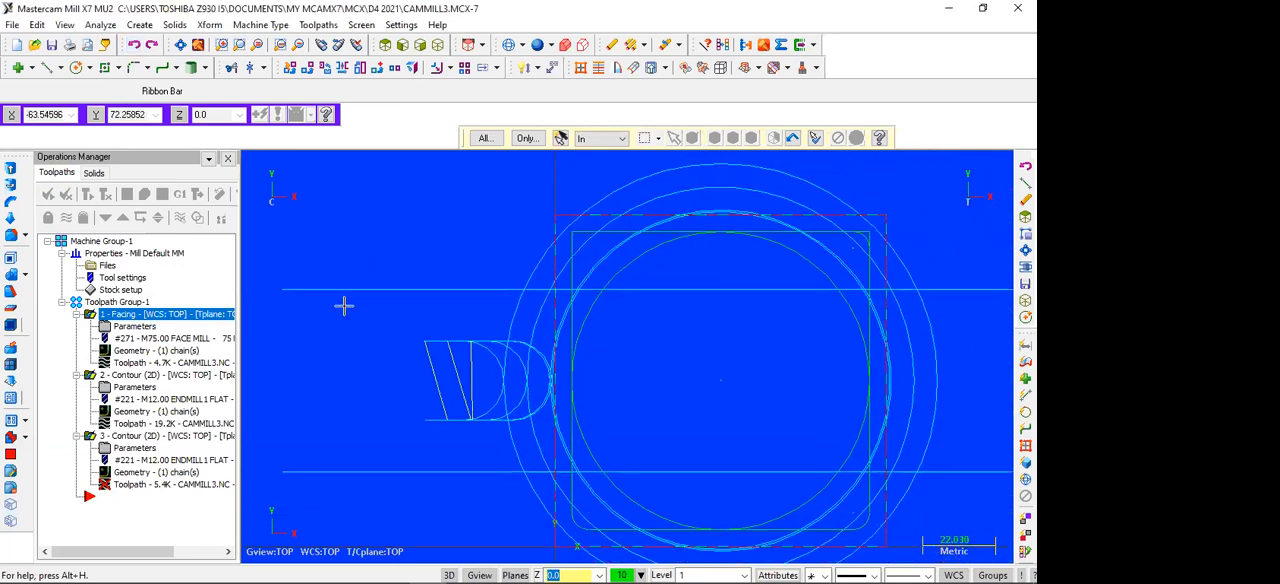
pyautogui.scroll(-1, 343, 305)
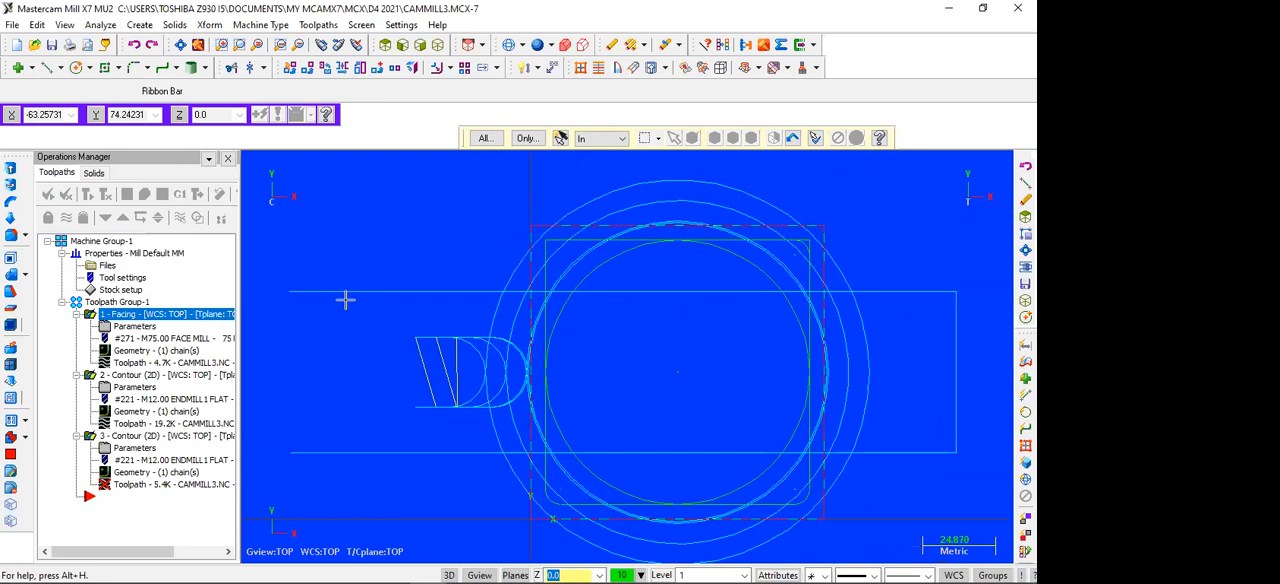
pyautogui.scroll(1, 345, 296)
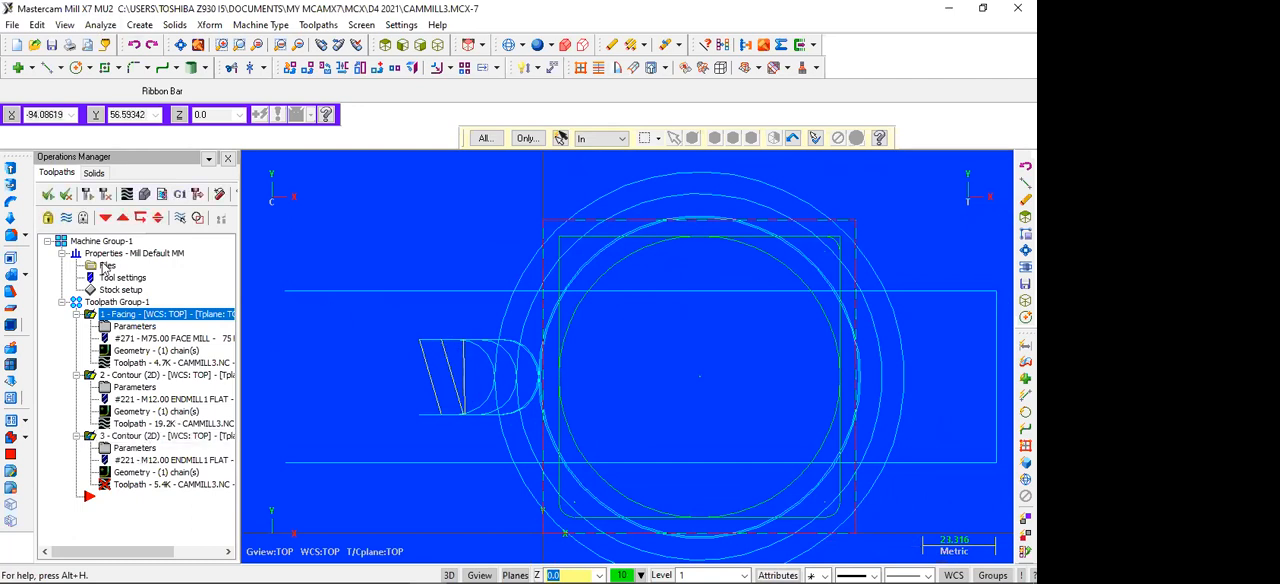
pyautogui.click(89, 195)
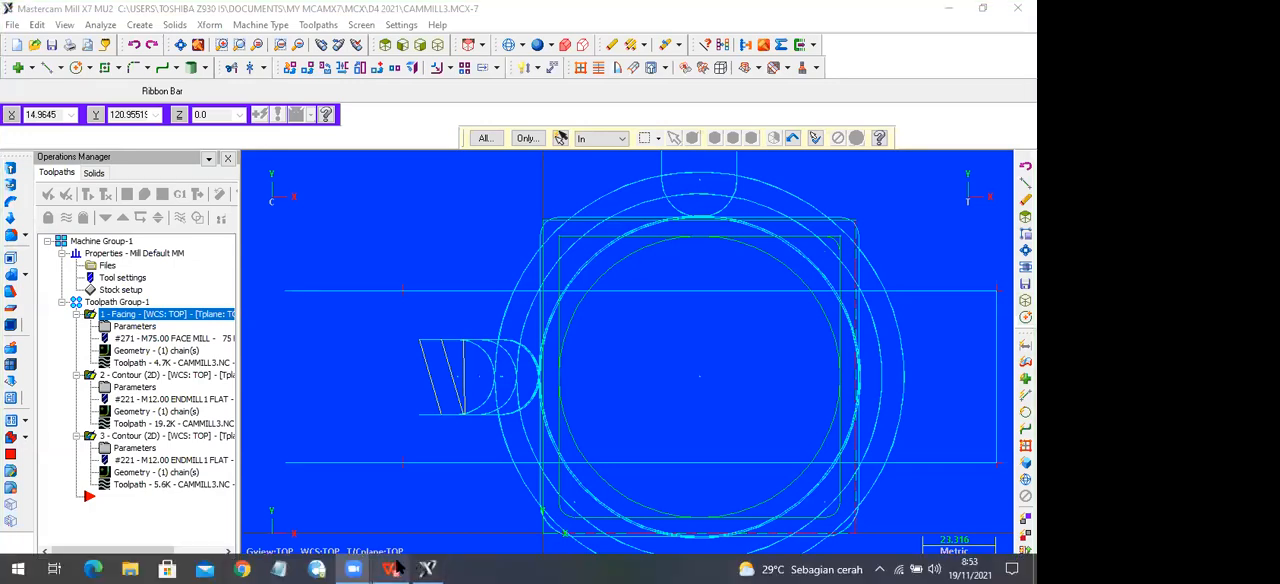
# Step: Switch to the job sheet PDF in WPS Office and examine the working drawing of the stepped contour part
pyautogui.click(391, 568)
pyautogui.scroll(10, 430, 305)
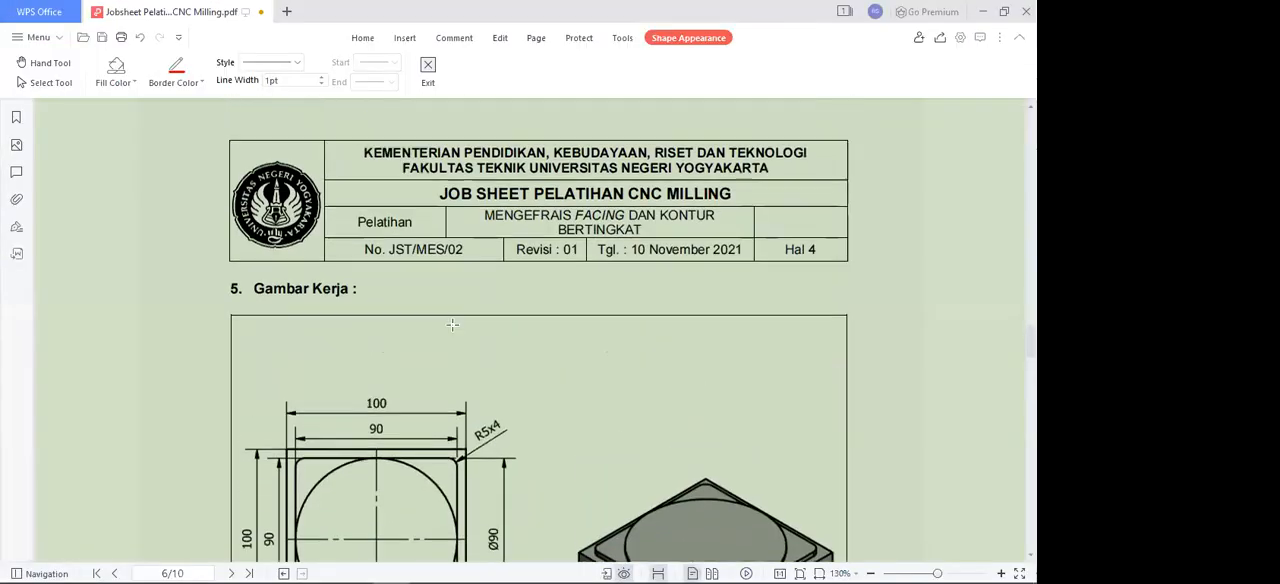
pyautogui.scroll(-10, 405, 279)
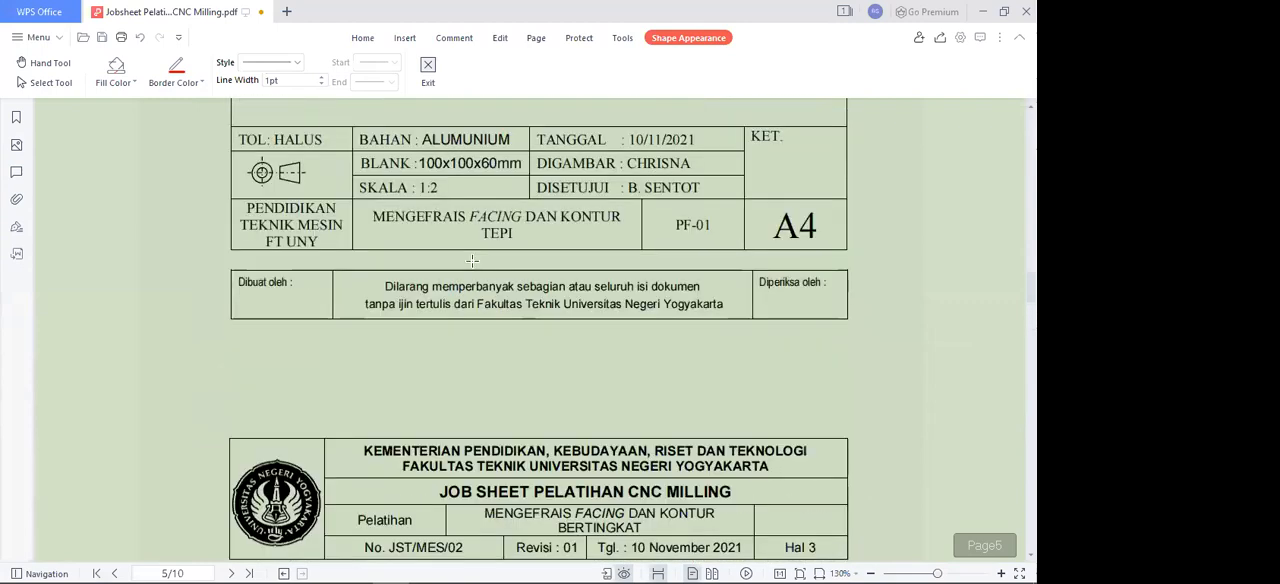
pyautogui.scroll(3, 500, 260)
pyautogui.scroll(-4, 500, 262)
pyautogui.scroll(3, 500, 262)
pyautogui.scroll(-3, 502, 261)
pyautogui.scroll(-12, 502, 261)
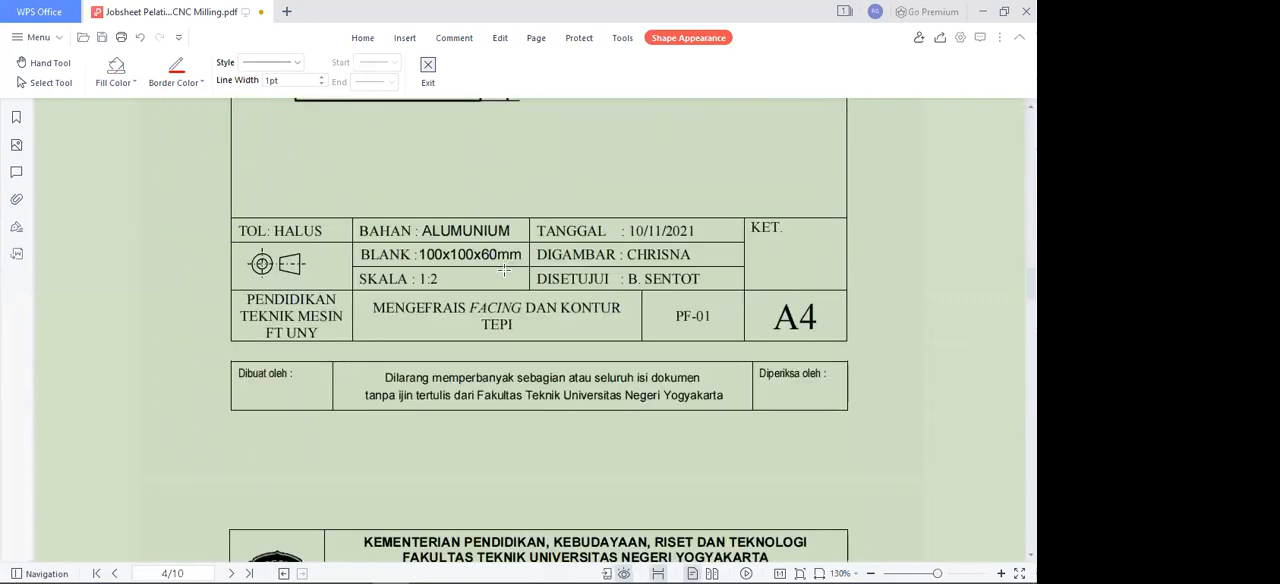
pyautogui.scroll(-9, 446, 261)
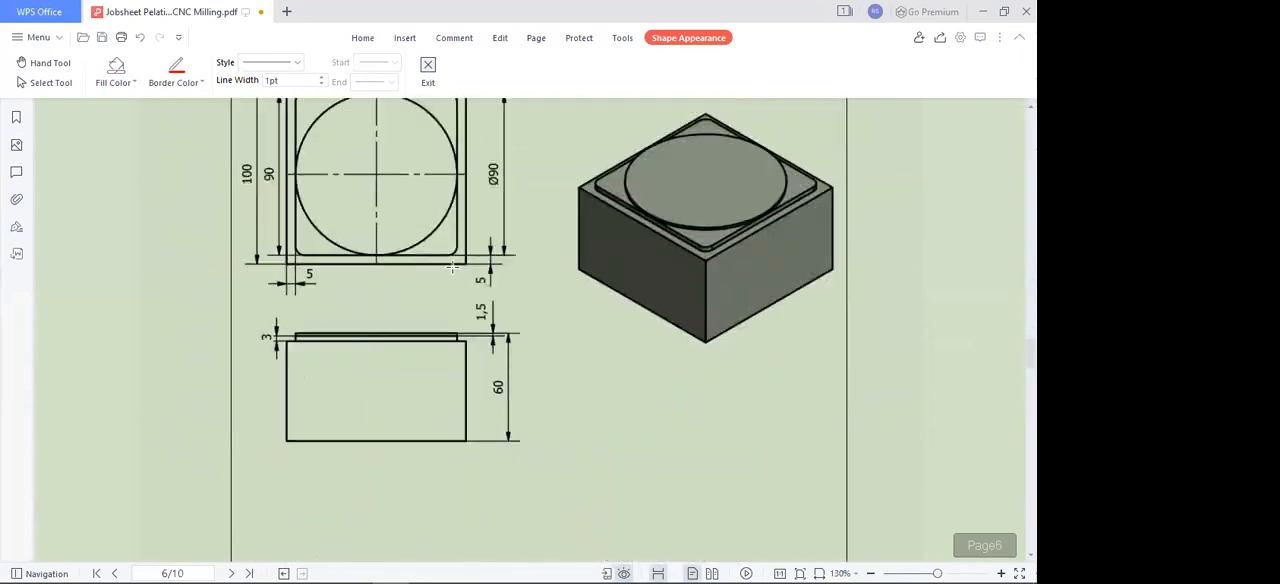
# Step: Look through the remaining job sheet pages and examine the drawing of the contour part with four Ø6 corner holes
pyautogui.scroll(2, 500, 248)
pyautogui.scroll(-10, 501, 245)
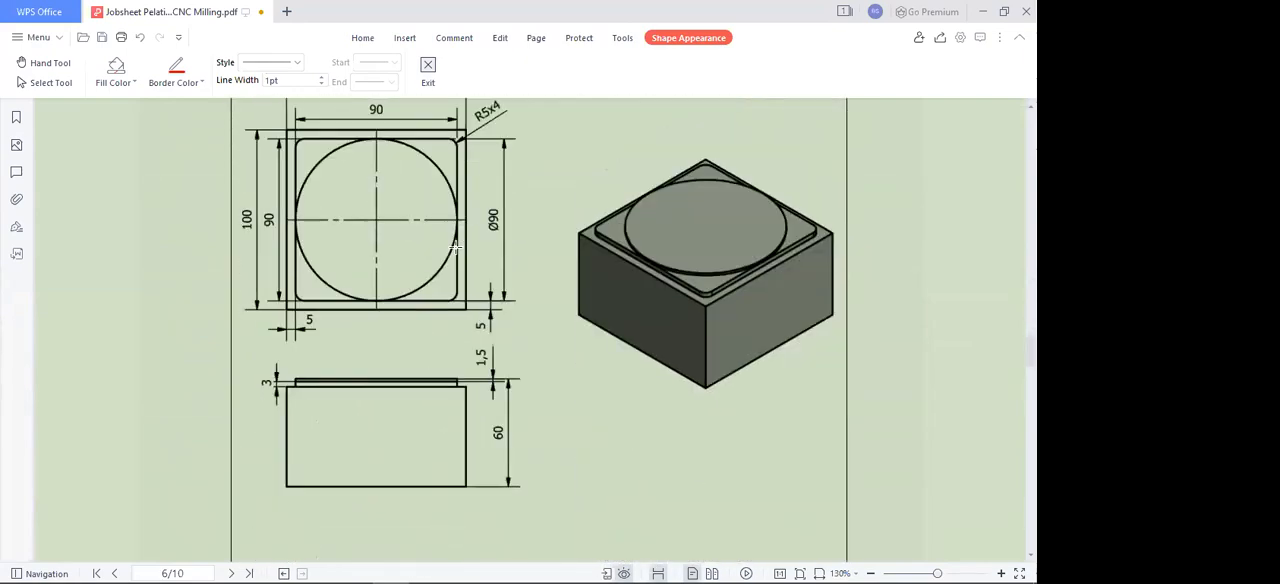
pyautogui.scroll(-12, 490, 297)
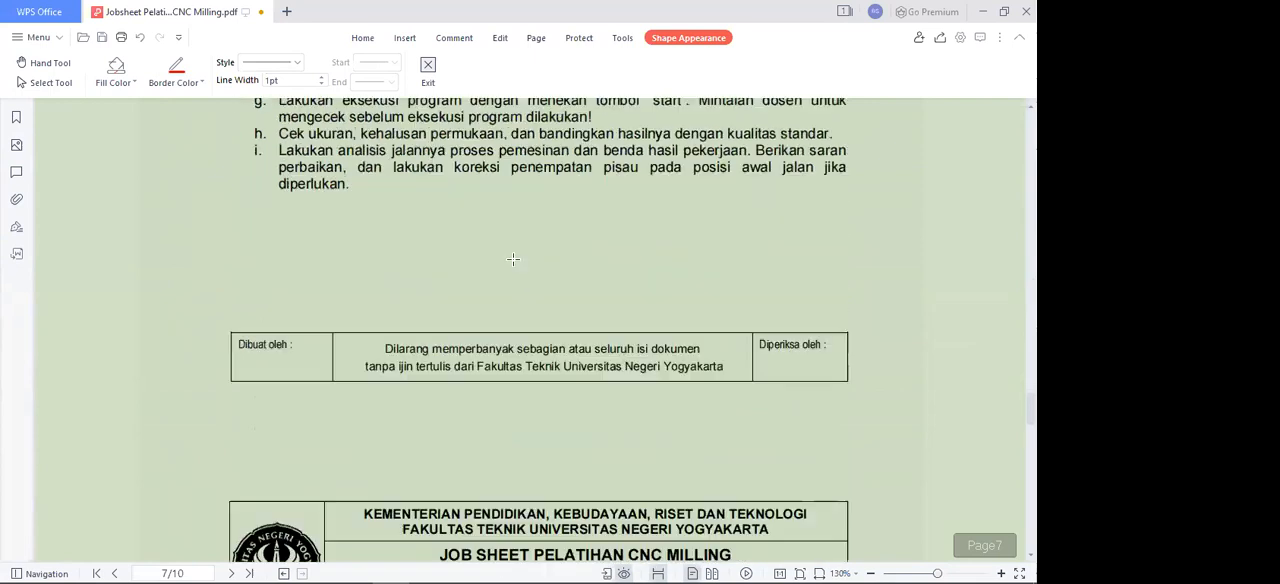
pyautogui.scroll(-2, 525, 246)
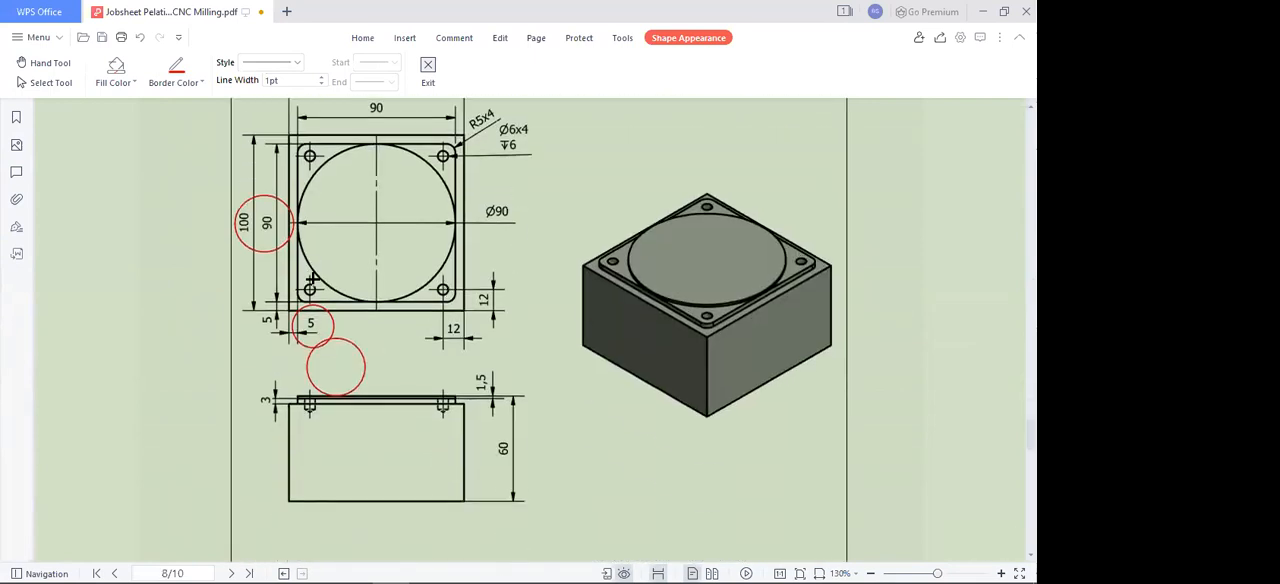
pyautogui.scroll(-20, 406, 267)
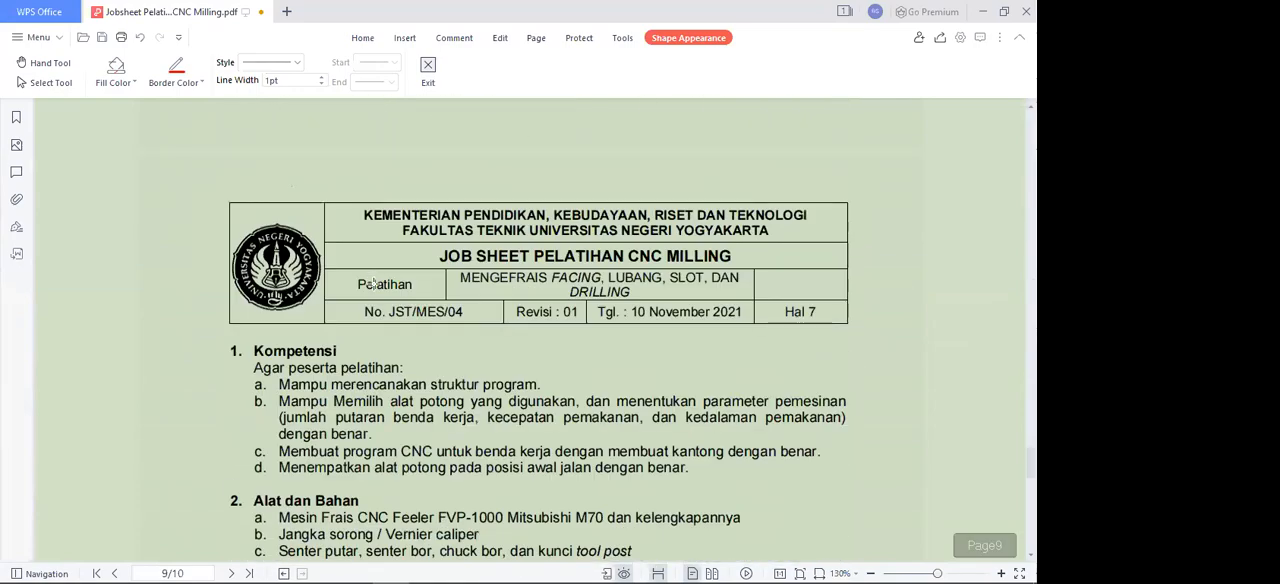
pyautogui.scroll(-9, 440, 293)
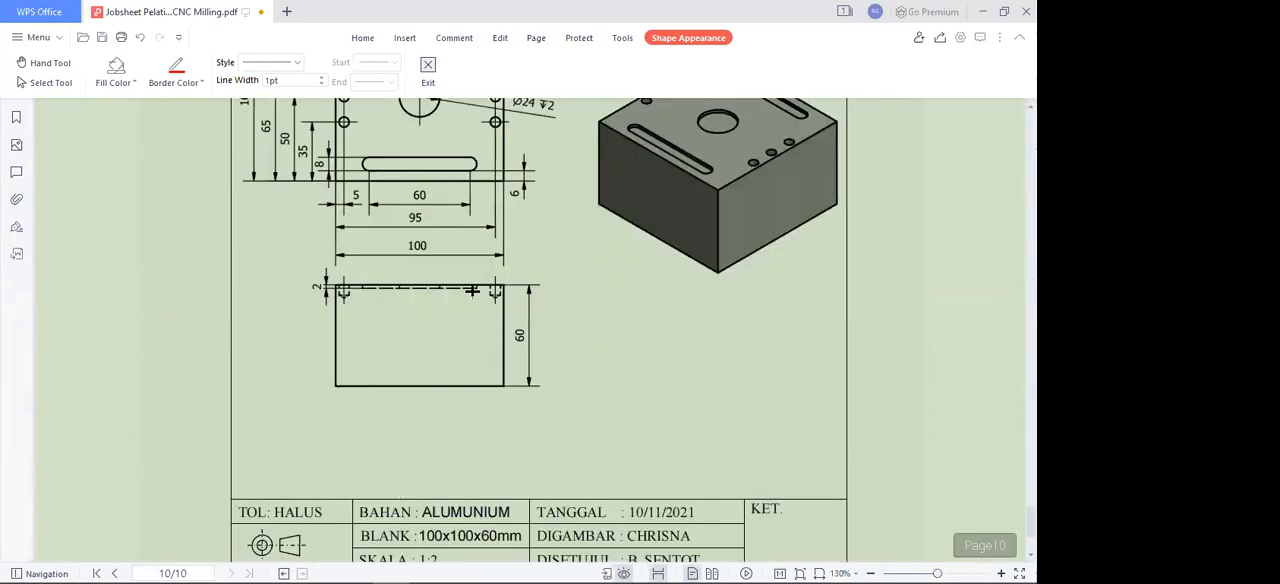
pyautogui.scroll(15, 449, 248)
pyautogui.scroll(20, 449, 248)
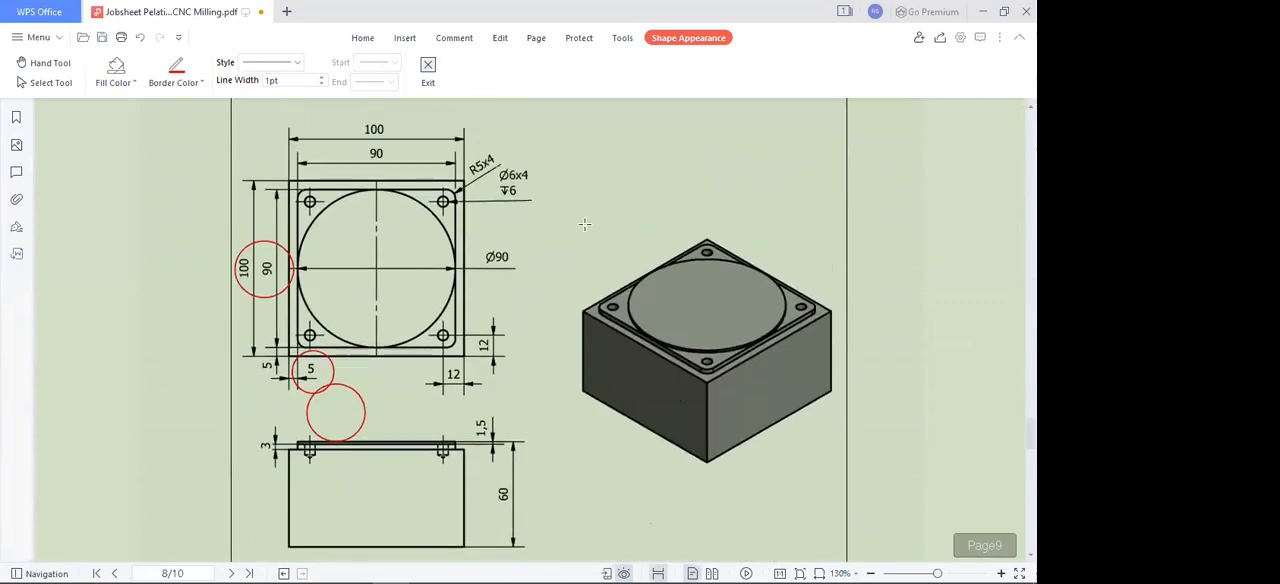
pyautogui.scroll(1, 584, 224)
pyautogui.press('Escape')
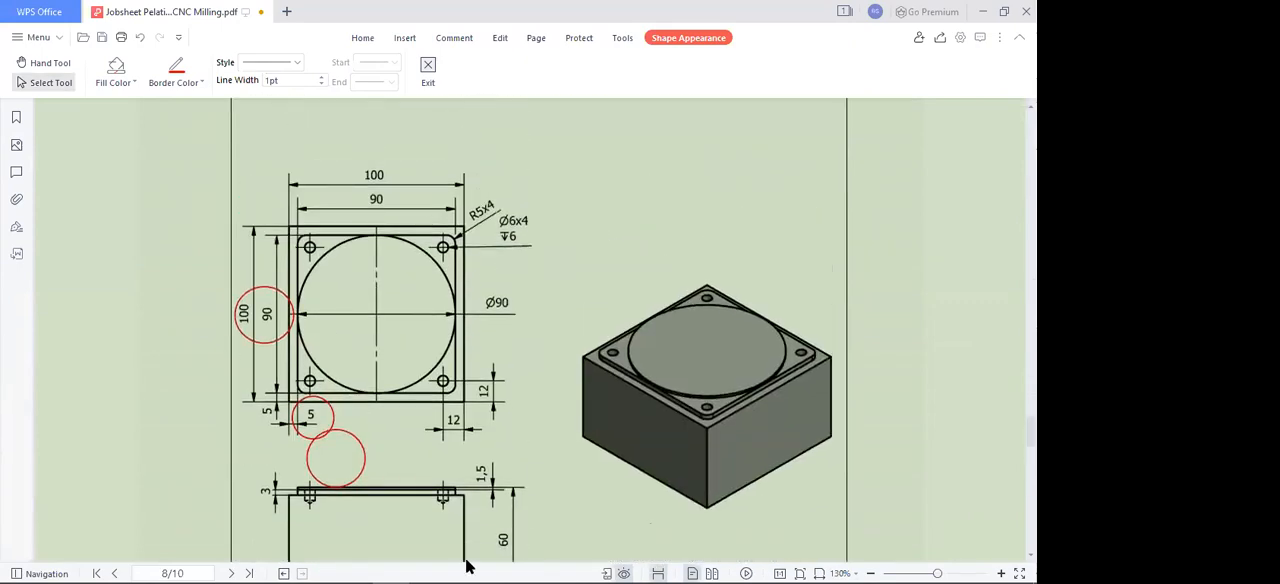
# Step: Switch to Mastercam, fillet the inner square's two upper corners with a 5 mm radius, and regenerate the contour toolpath
pyautogui.click(427, 569)
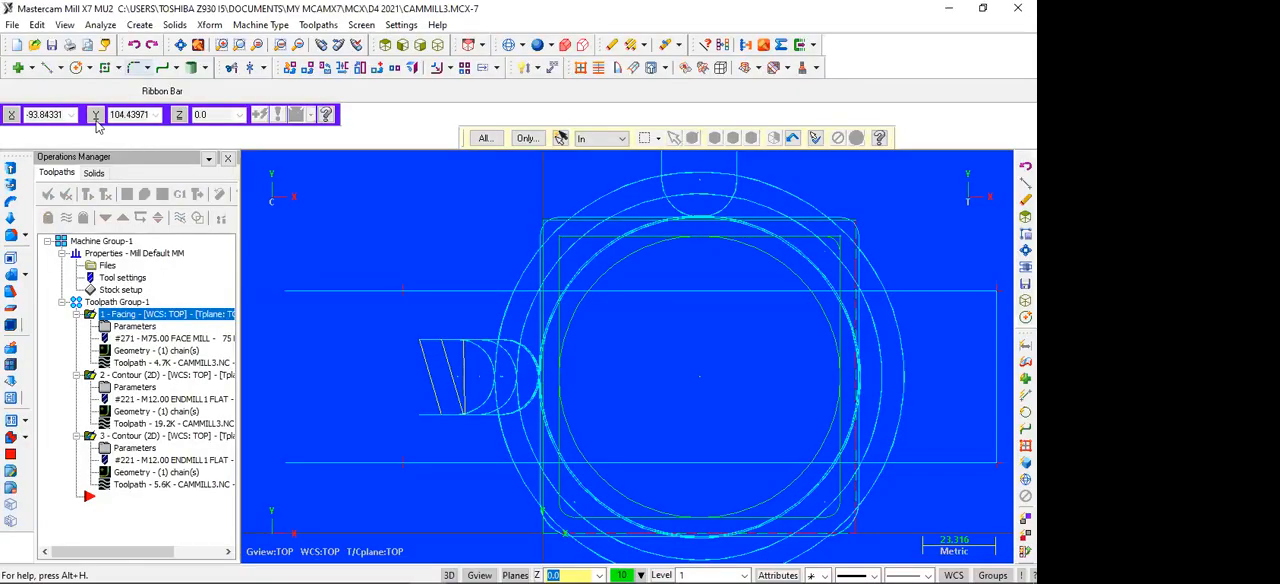
pyautogui.click(133, 68)
pyautogui.click(558, 259)
pyautogui.click(586, 237)
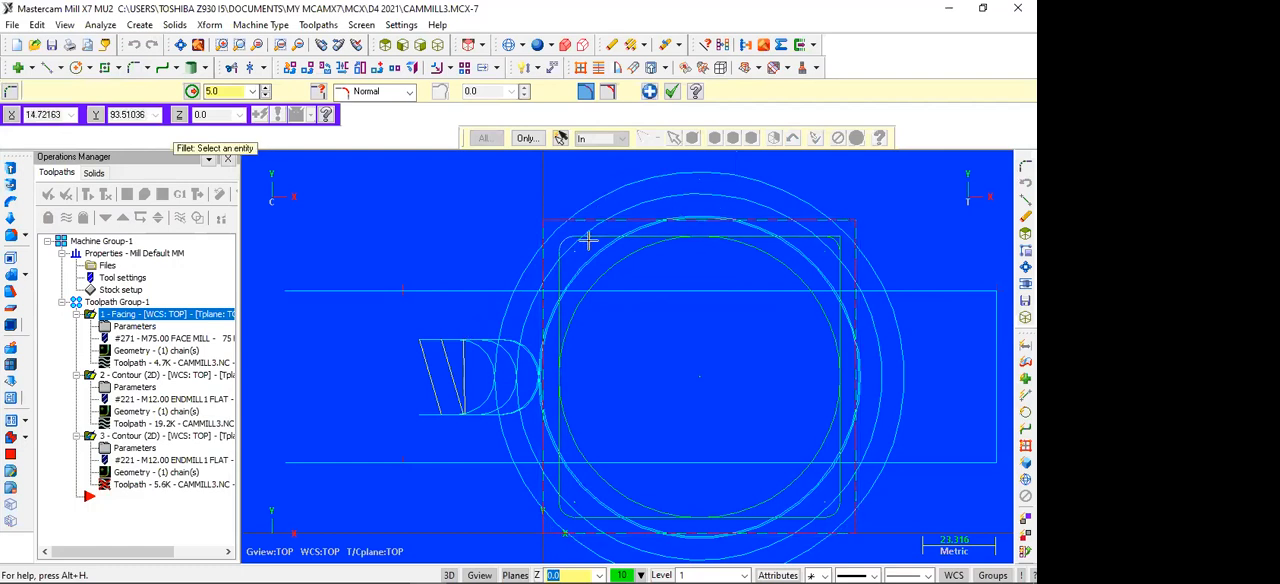
pyautogui.click(807, 238)
pyautogui.click(840, 268)
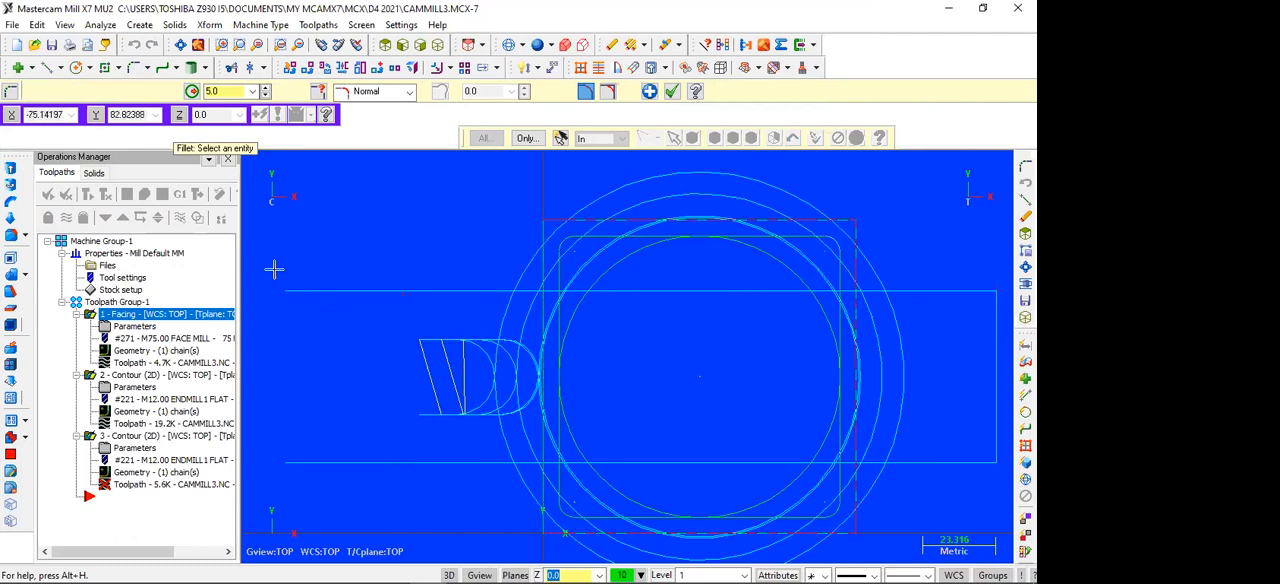
pyautogui.press('Escape')
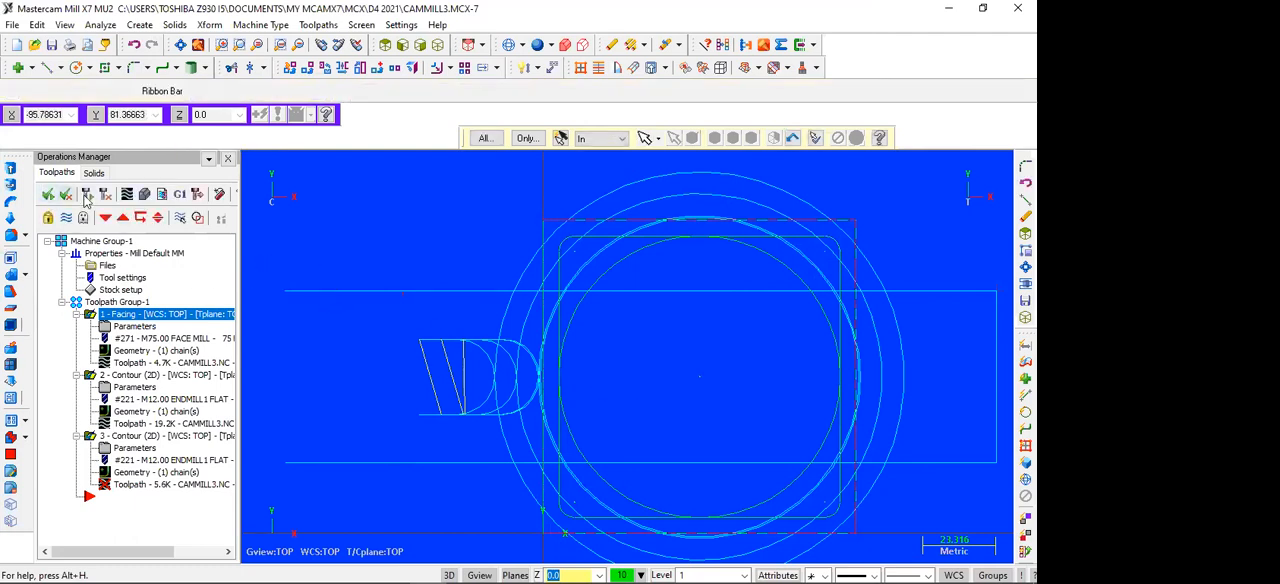
pyautogui.click(88, 195)
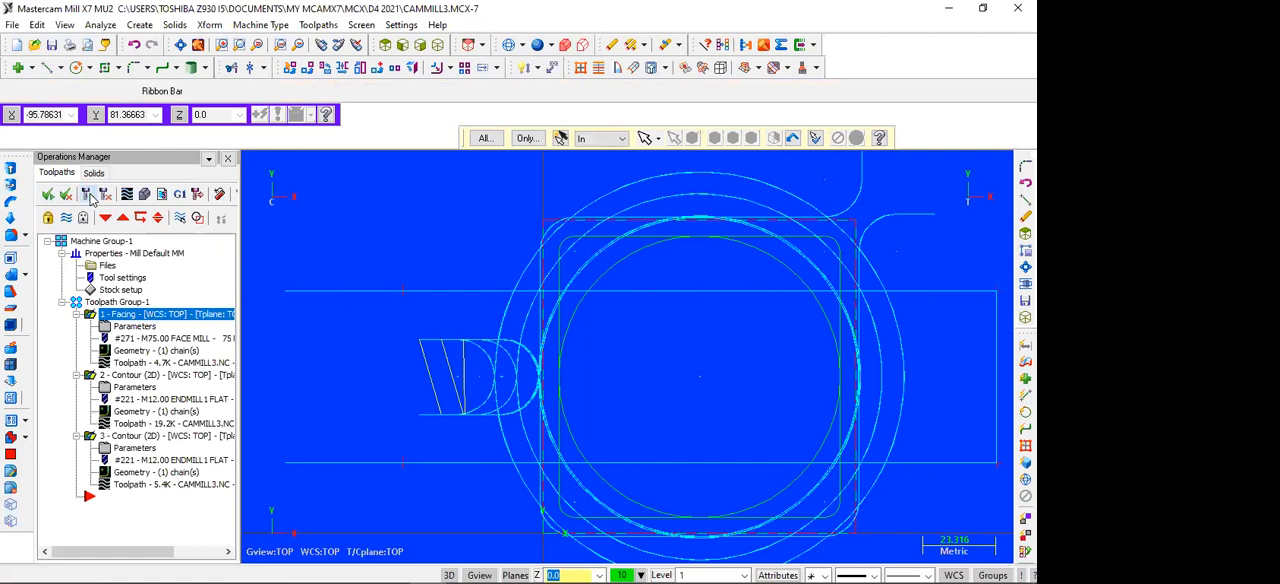
pyautogui.scroll(3, 508, 331)
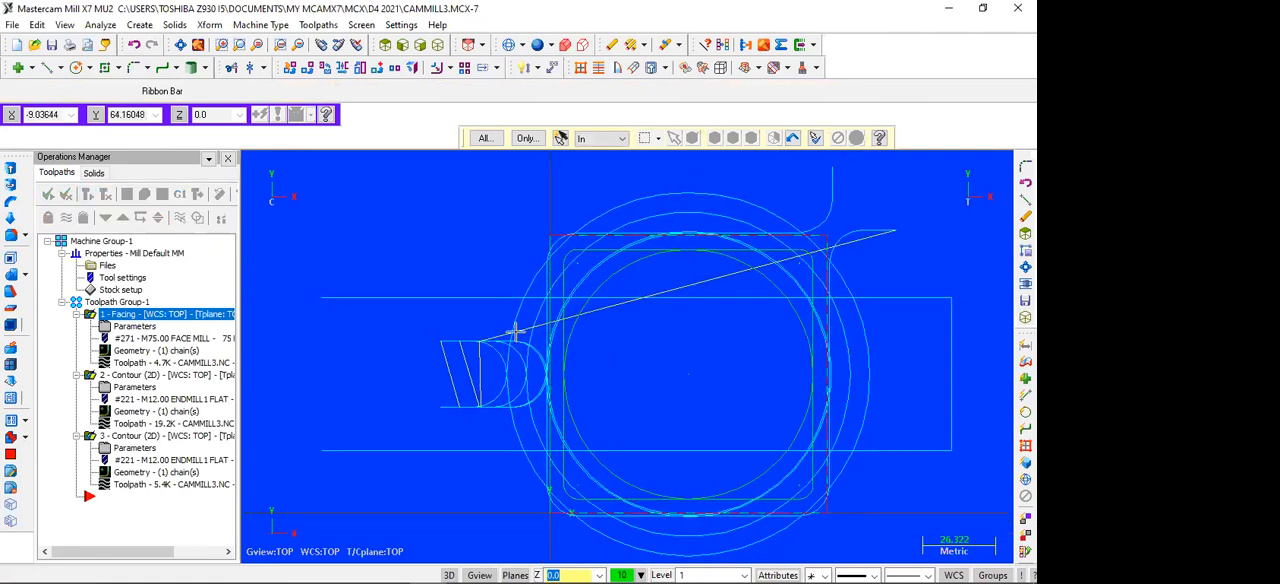
pyautogui.press('Right')
pyautogui.press('Right')
pyautogui.press('Right')
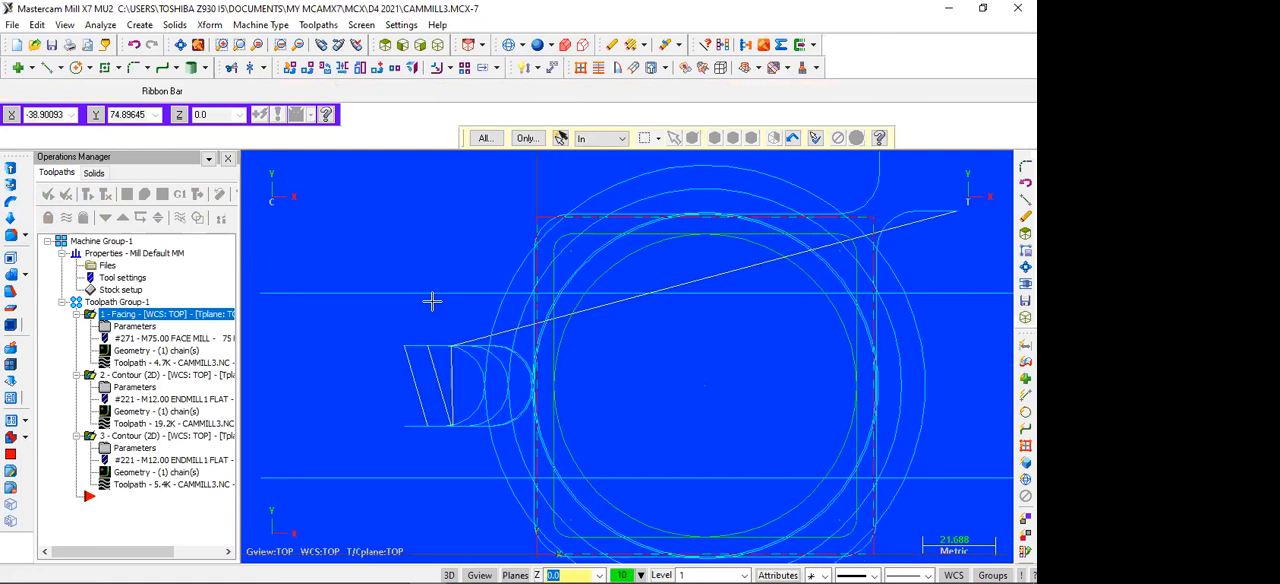
pyautogui.press('Down')
pyautogui.press('Down')
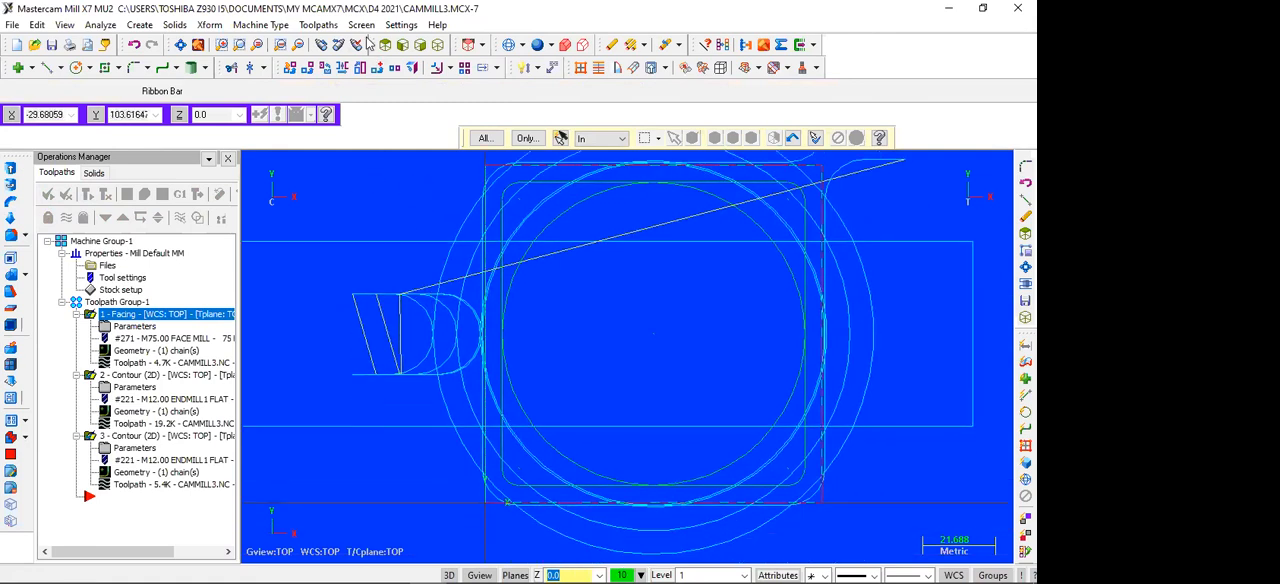
pyautogui.click(318, 24)
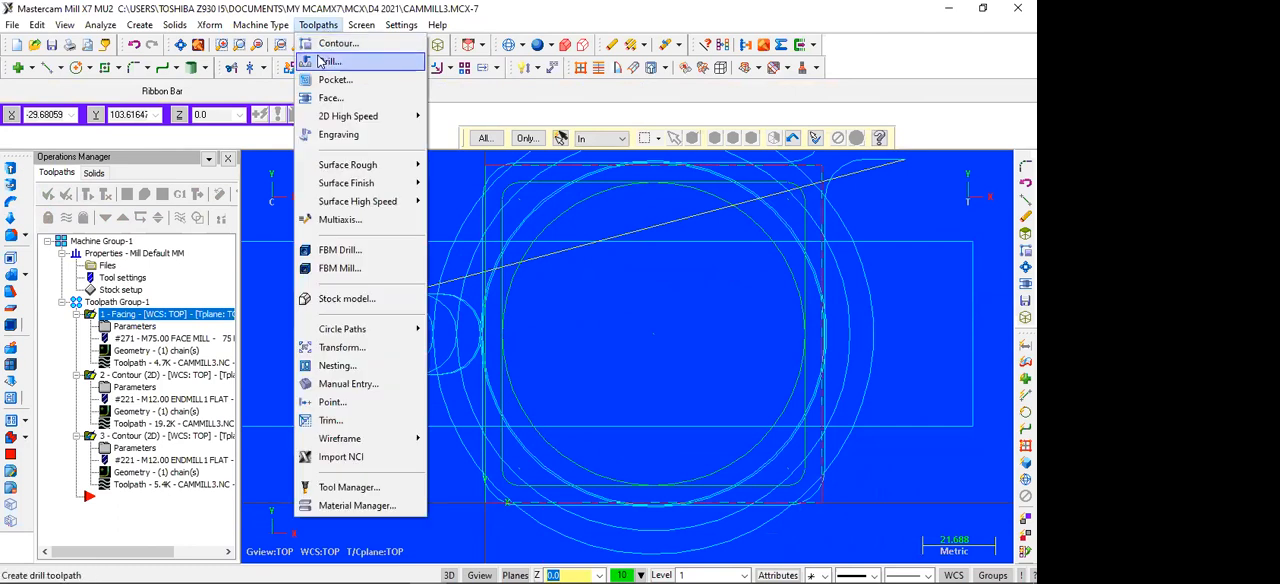
pyautogui.click(329, 61)
# Step: Draw a circle of radius 3 mm centred at 12,12 for the lower-left corner hole
pyautogui.click(82, 68)
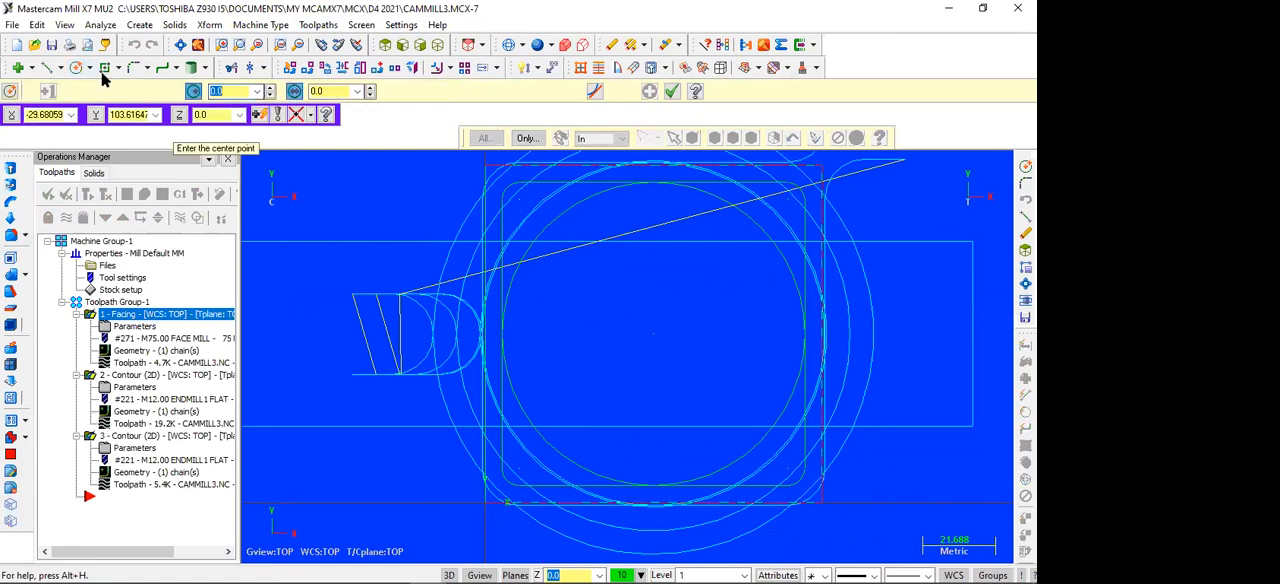
pyautogui.write('3')
pyautogui.press('Return')
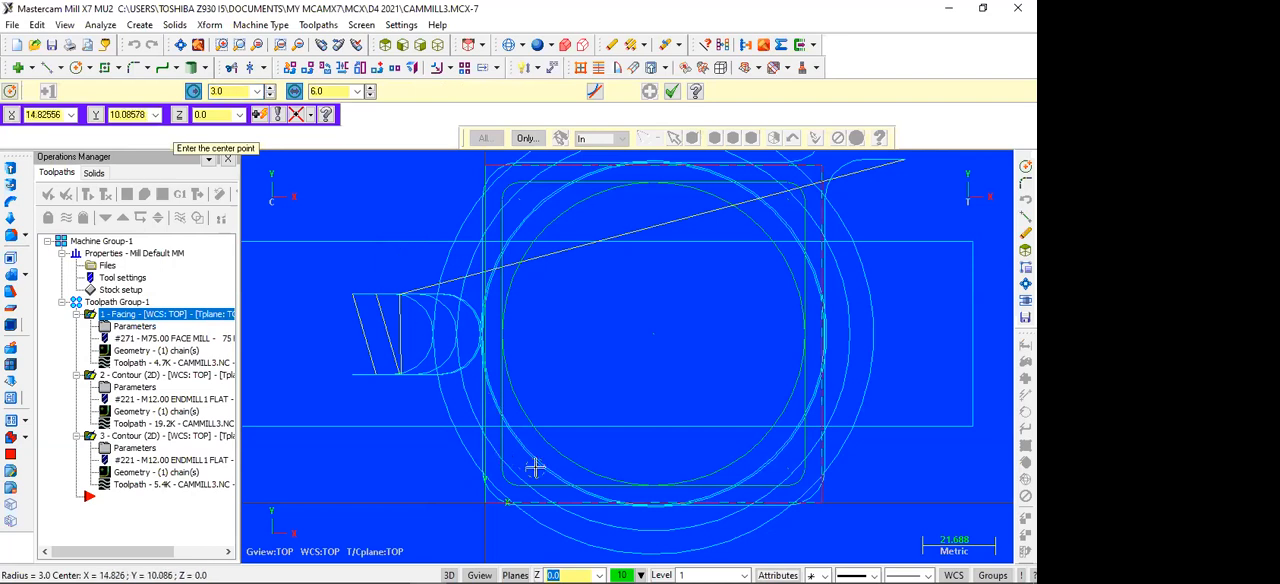
pyautogui.write('12')
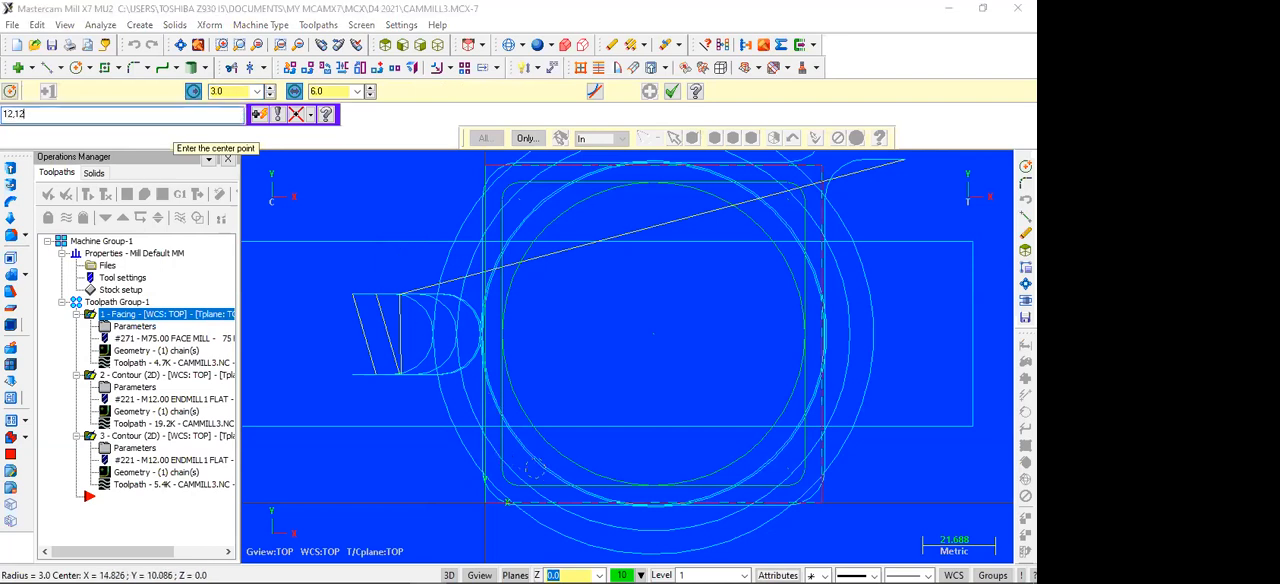
pyautogui.write(',12')
pyautogui.press('Return')
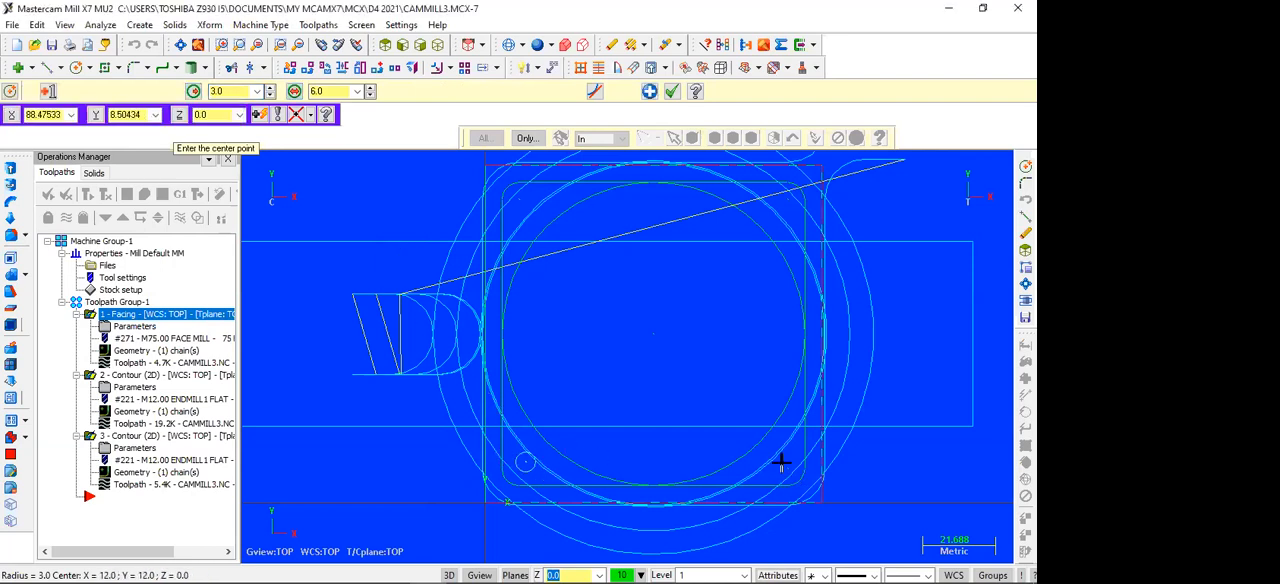
# Step: Add the lower-right corner hole as a circle of radius 3 mm centred at 88,12
pyautogui.write('88,1')
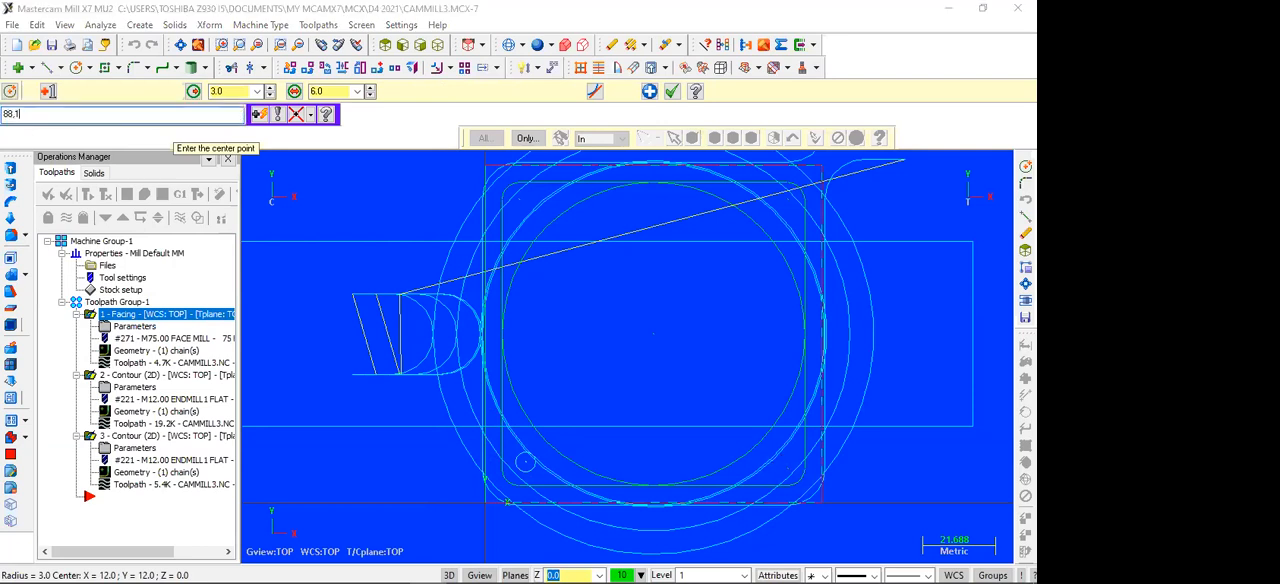
pyautogui.write('1')
pyautogui.press('Return')
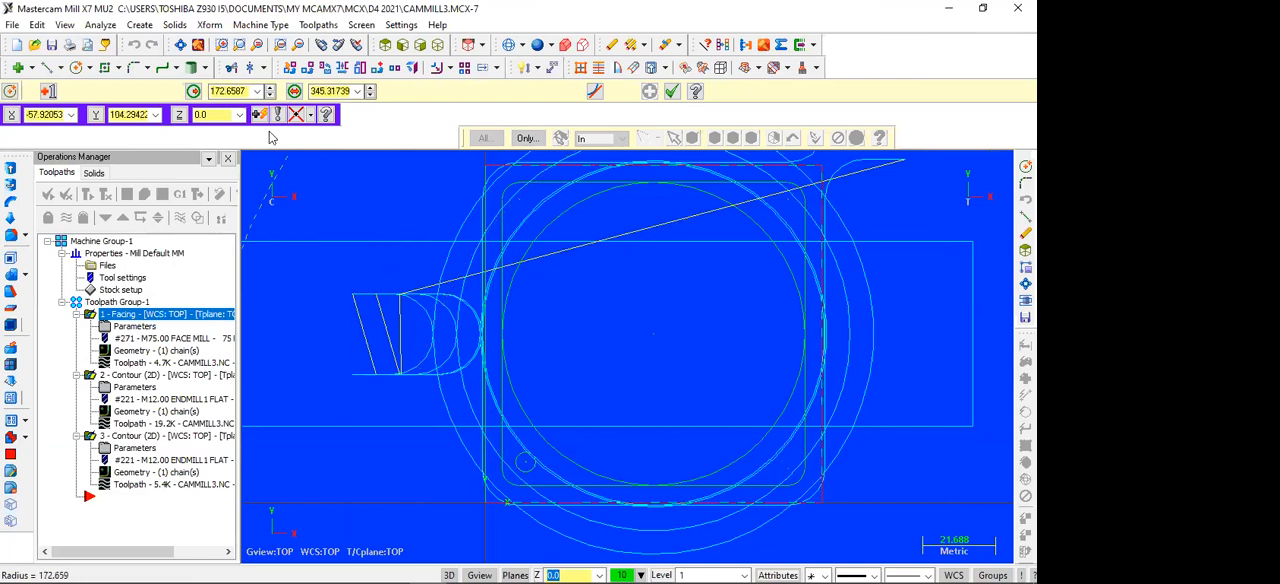
pyautogui.write('3')
pyautogui.press('Return')
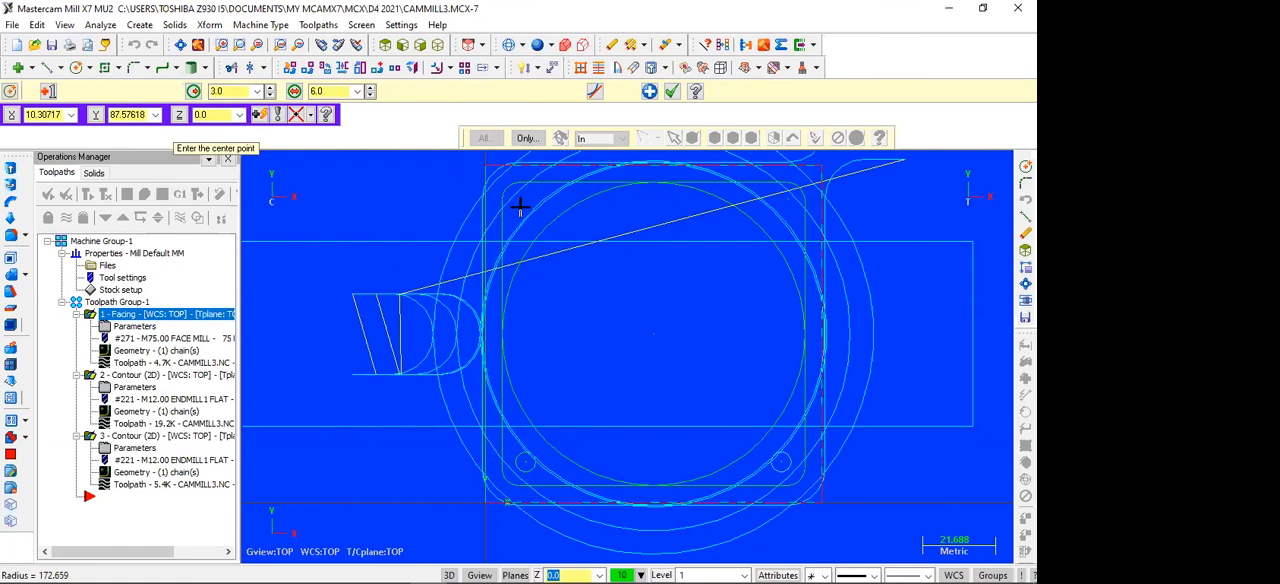
# Step: Add the upper-left corner hole as a circle of radius 3 mm centred at 12,88
pyautogui.write('12,')
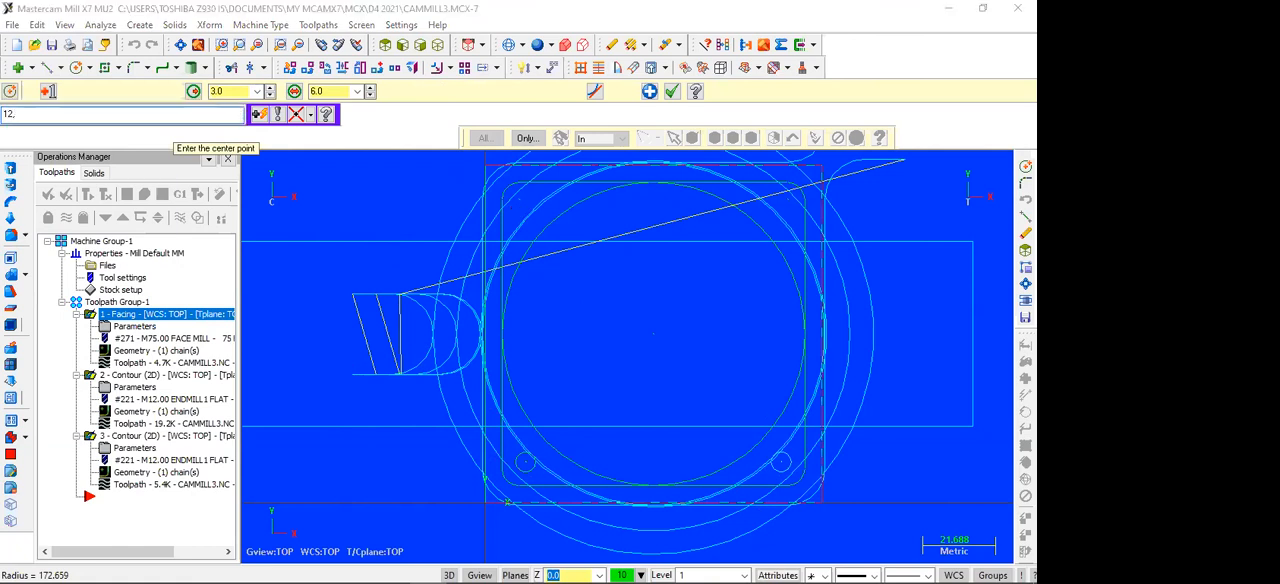
pyautogui.write('88')
pyautogui.press('Return')
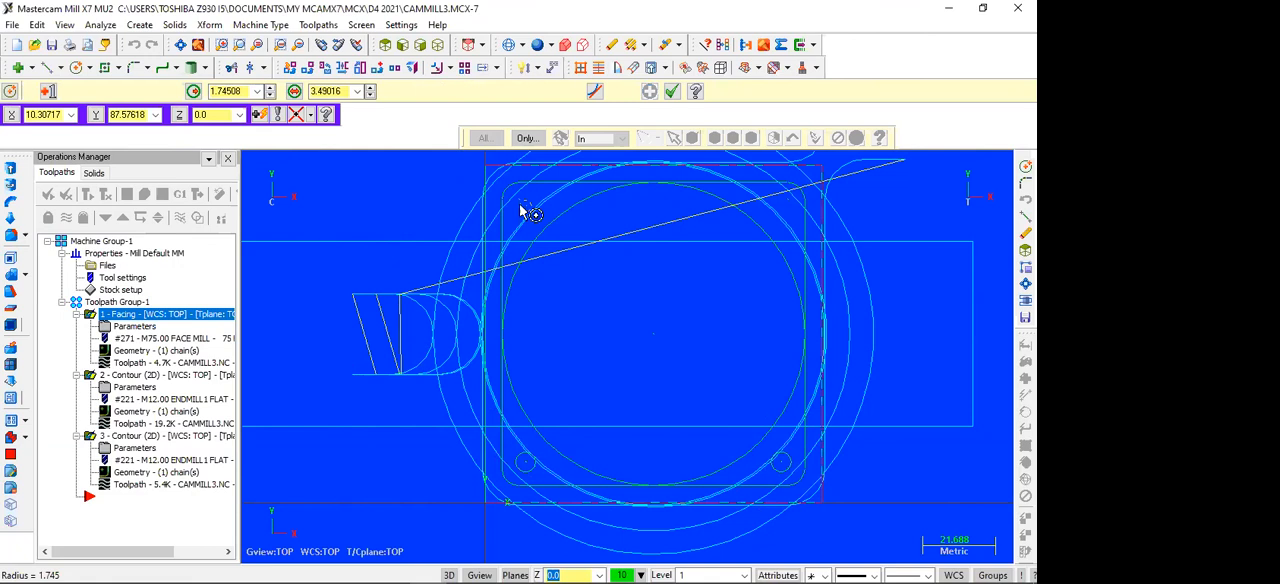
pyautogui.write('r')
pyautogui.write('3')
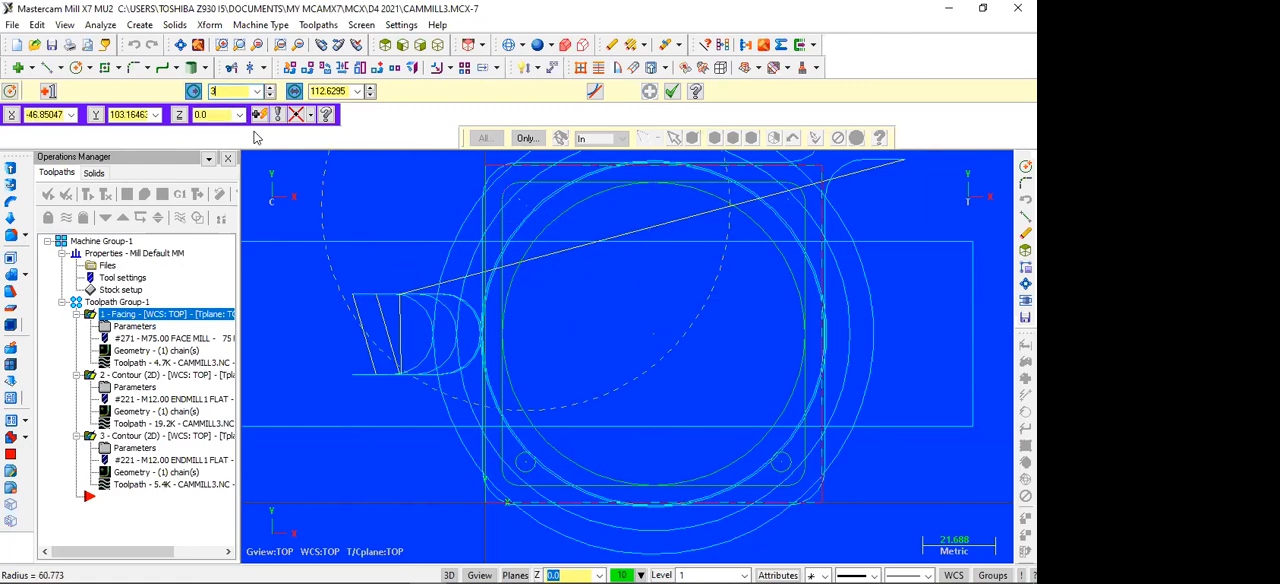
pyautogui.press('Return')
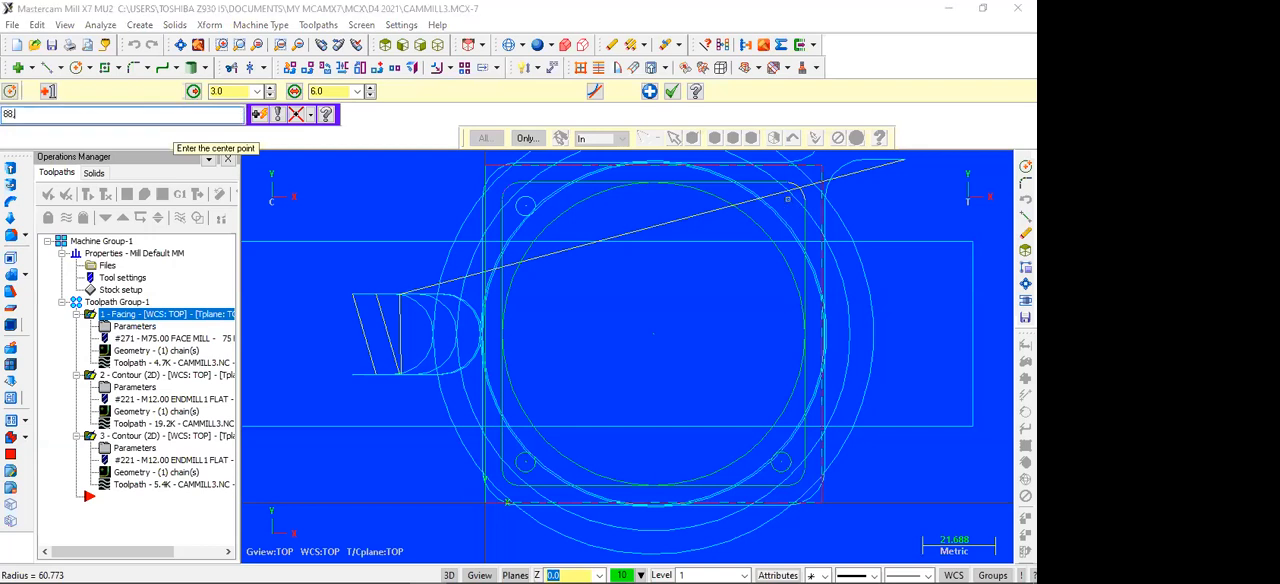
# Step: Add the upper-right corner hole as a circle of radius 3 mm centred at 88,88 and end the circle command
pyautogui.press('Return')
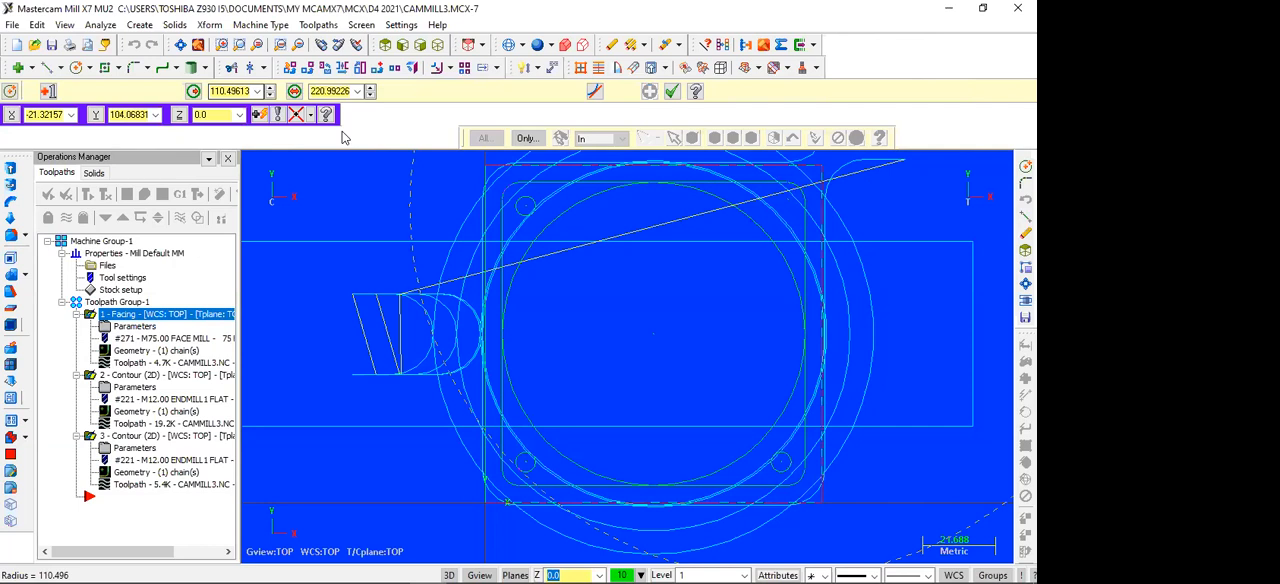
pyautogui.write('3')
pyautogui.press('Return')
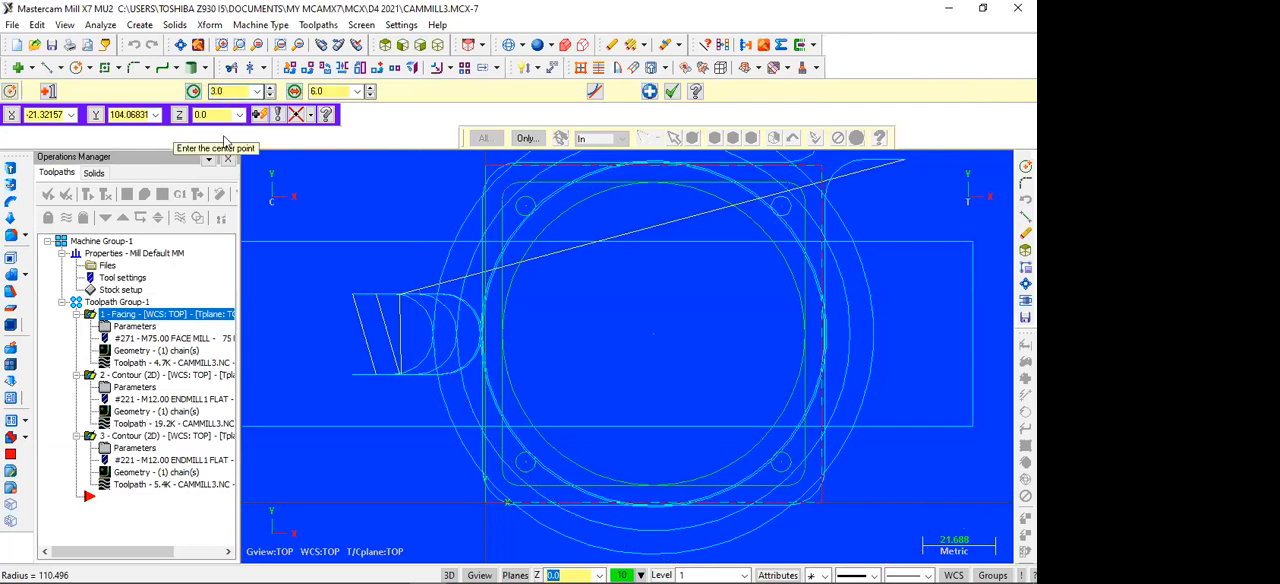
pyautogui.press('Escape')
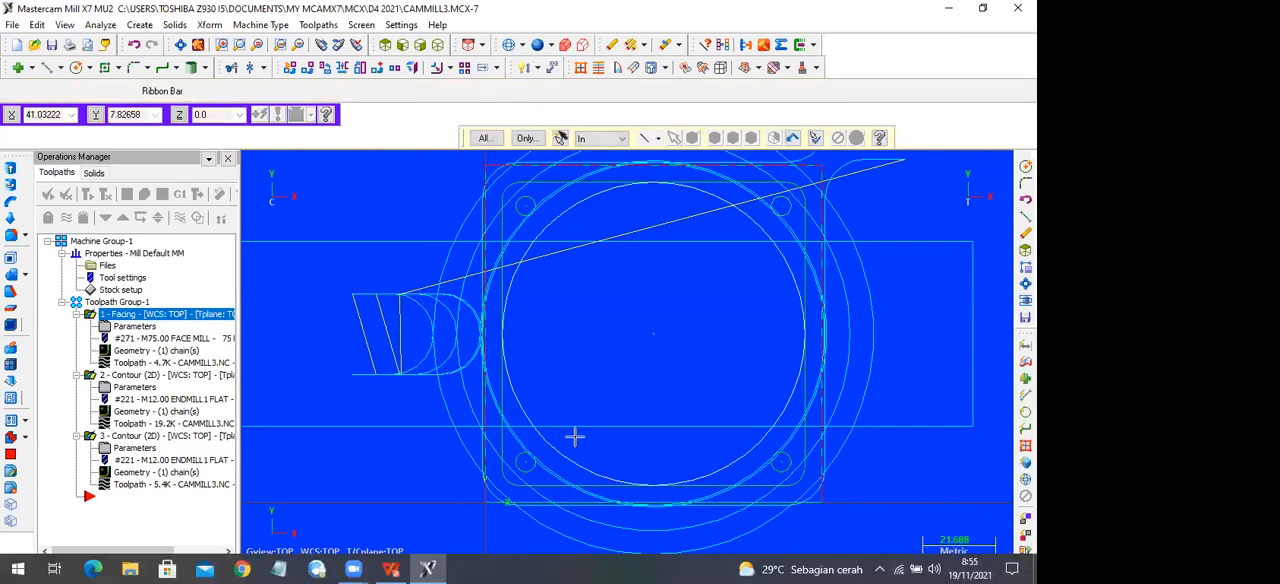
# Step: Start a drill toolpath and pick the four 6 mm corner circles as the drill point entities
pyautogui.scroll(-1, 527, 400)
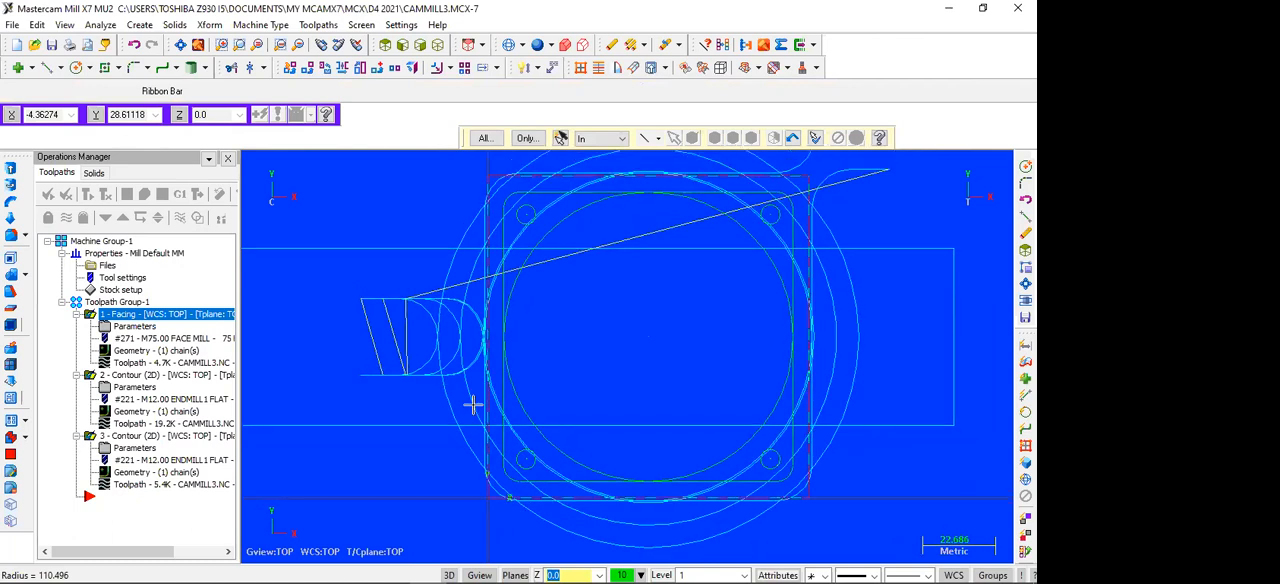
pyautogui.scroll(1, 472, 404)
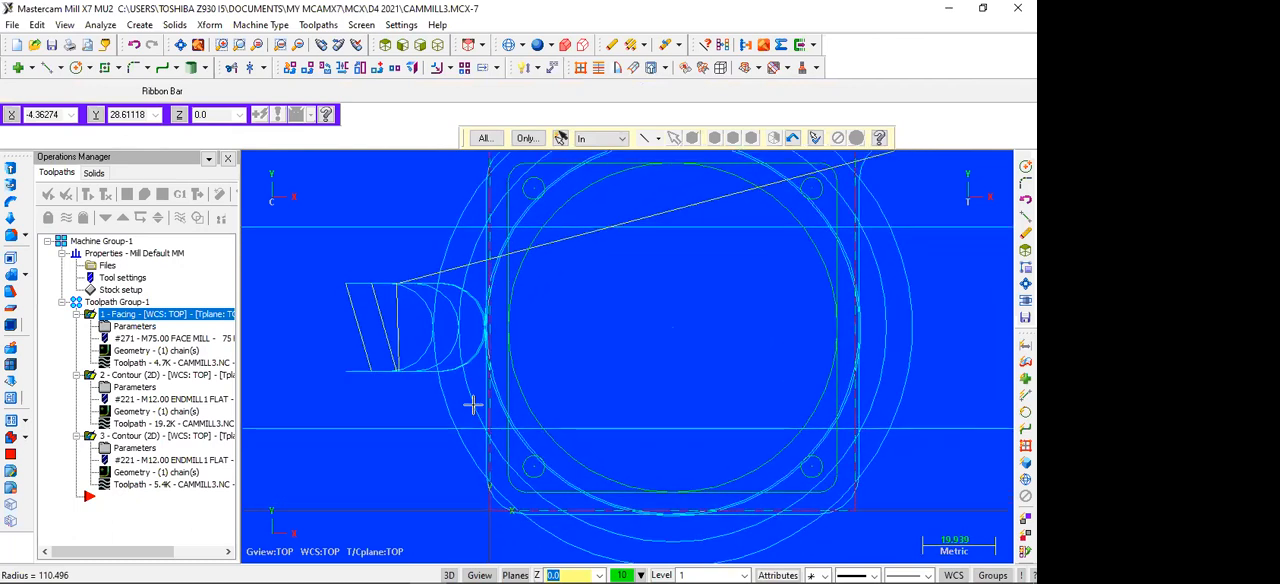
pyautogui.click(319, 25)
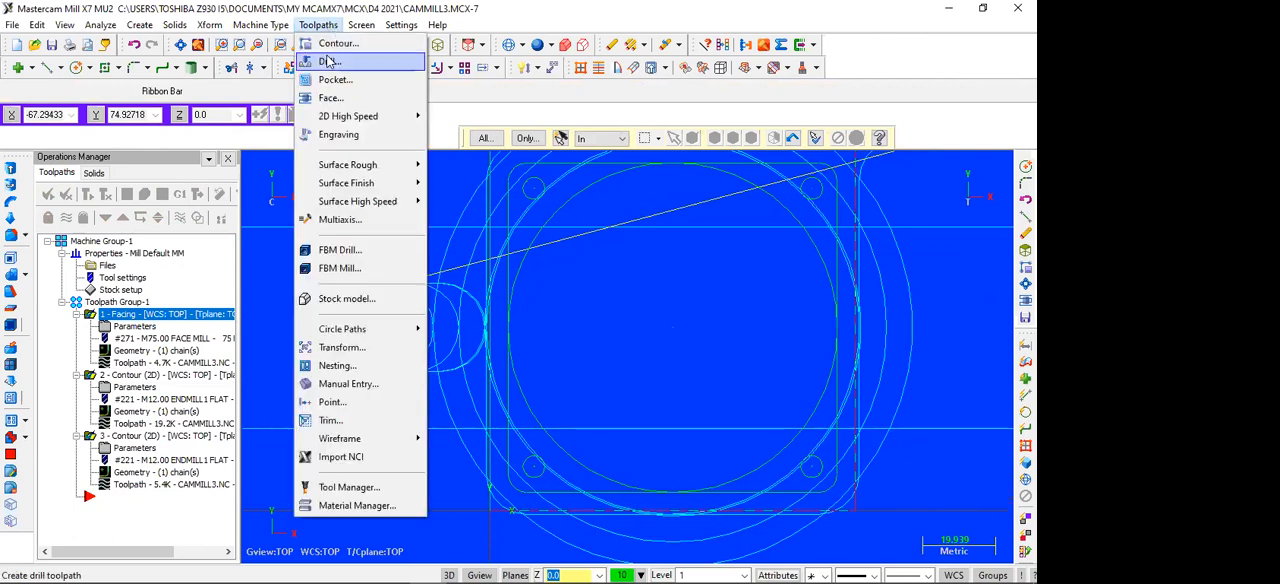
pyautogui.click(329, 62)
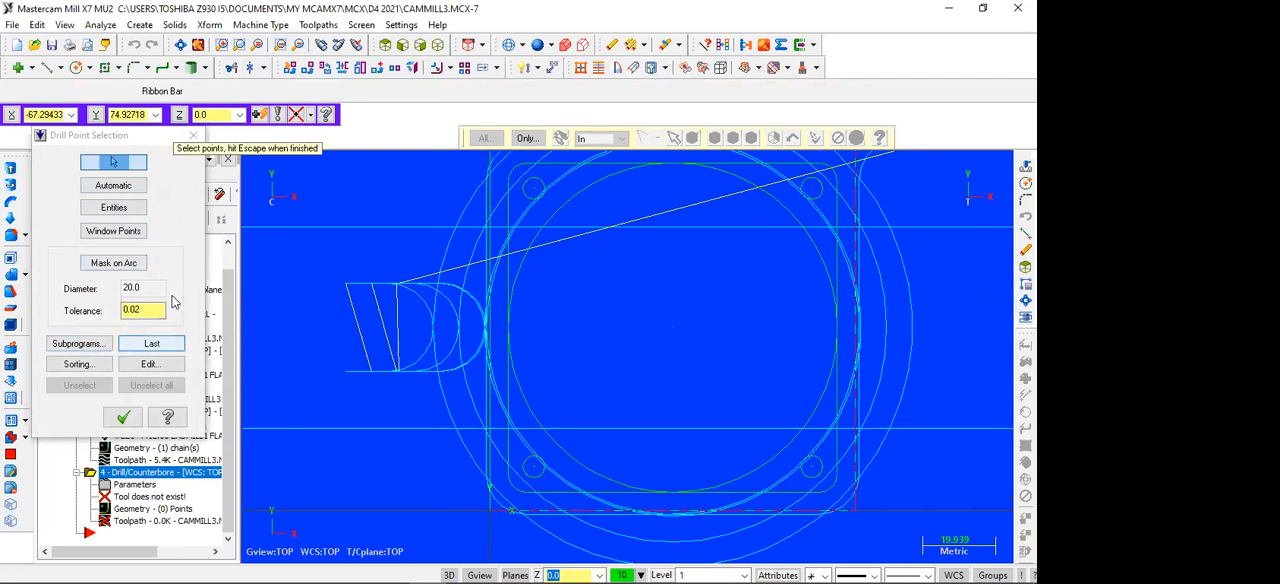
pyautogui.click(123, 210)
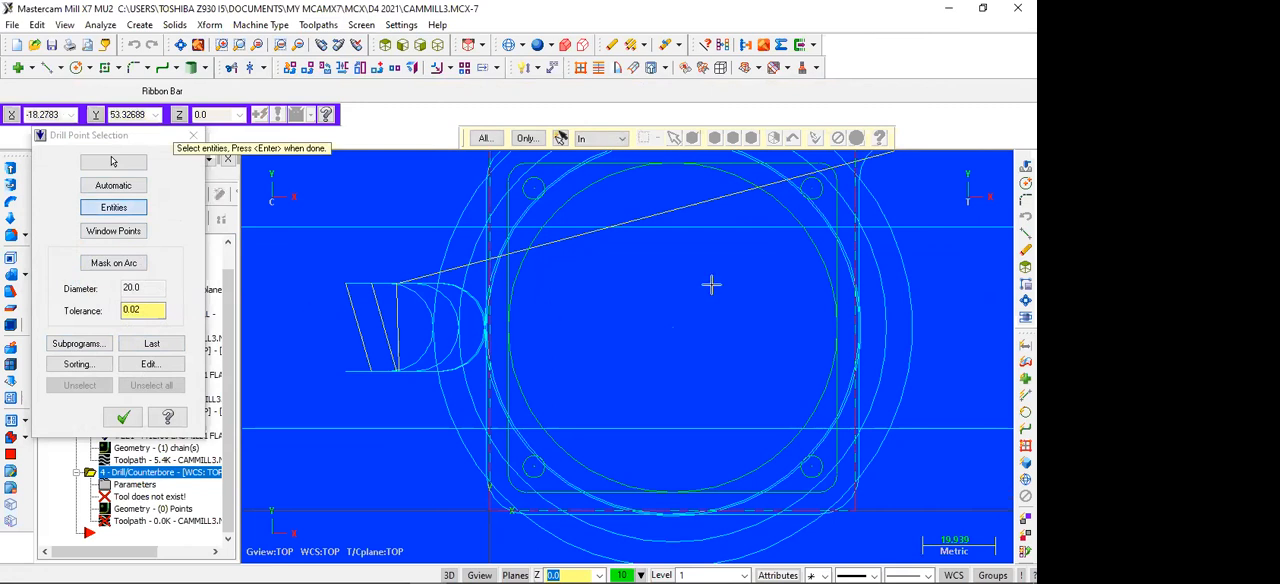
pyautogui.click(533, 188)
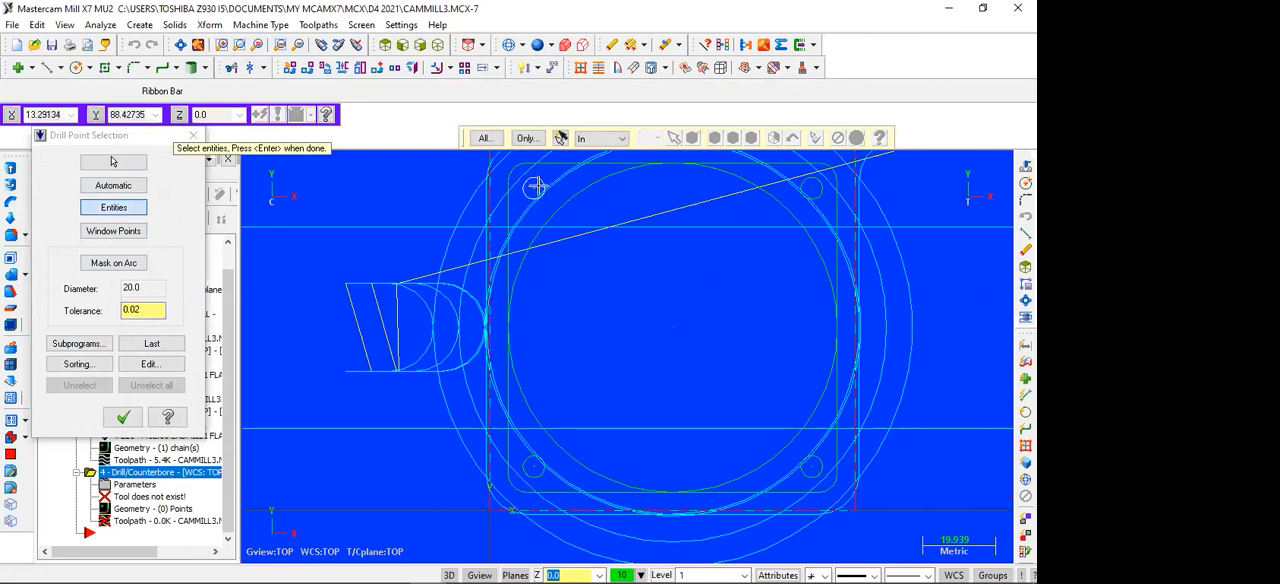
pyautogui.click(812, 188)
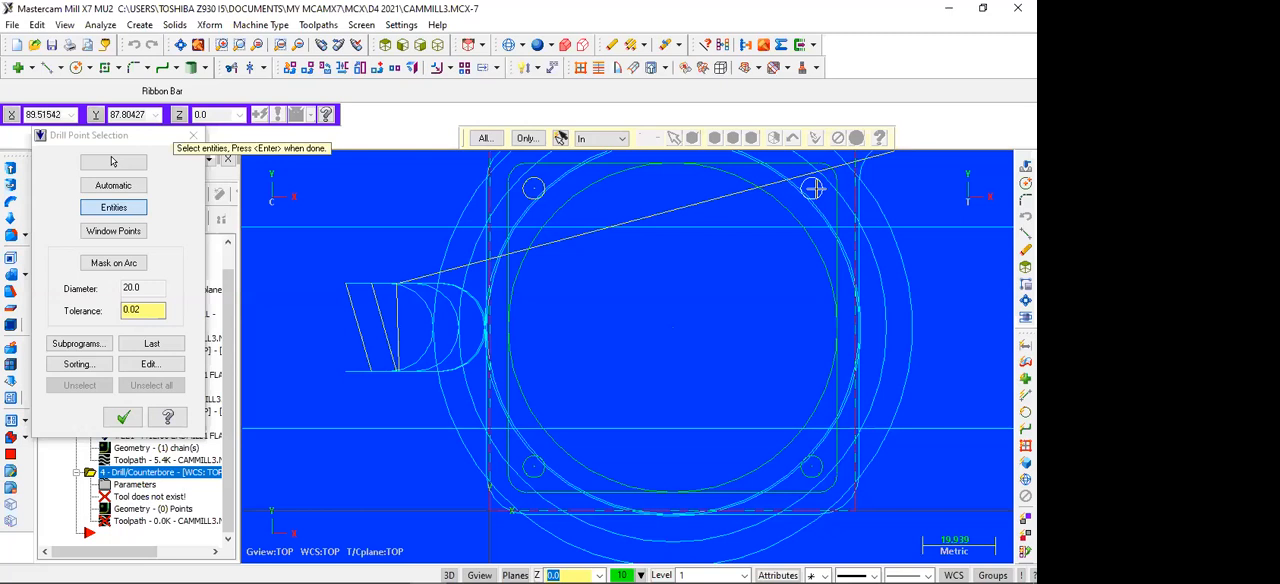
pyautogui.click(810, 466)
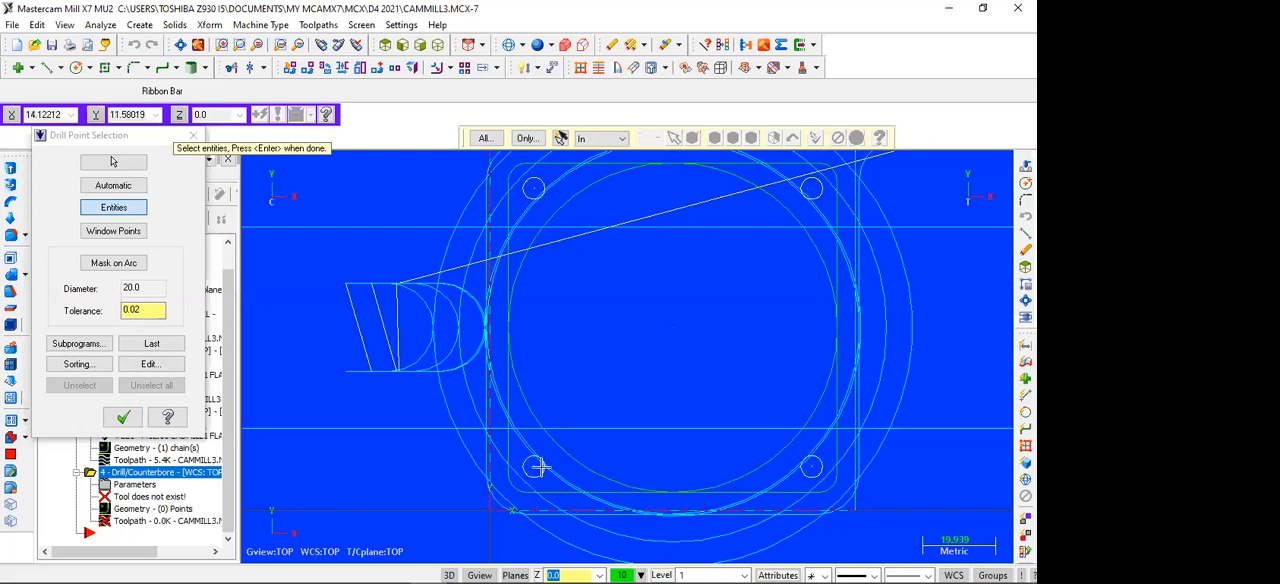
pyautogui.click(534, 466)
pyautogui.click(120, 416)
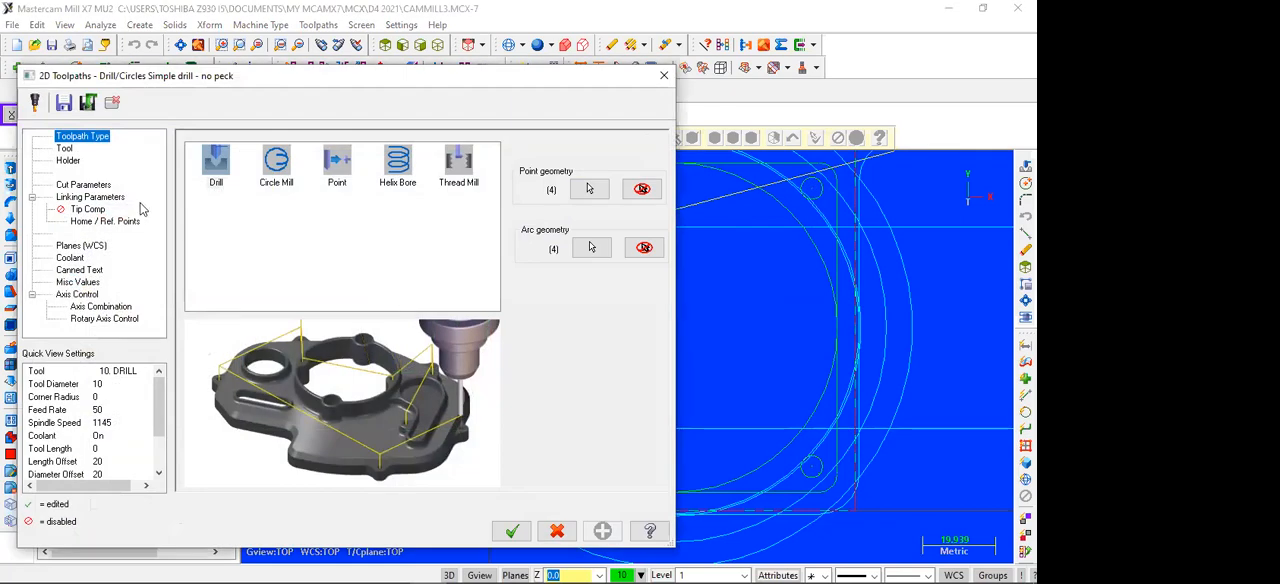
# Step: Assign the 6 mm drill from the Mill_mm tool library to the drill toolpath
pyautogui.click(68, 149)
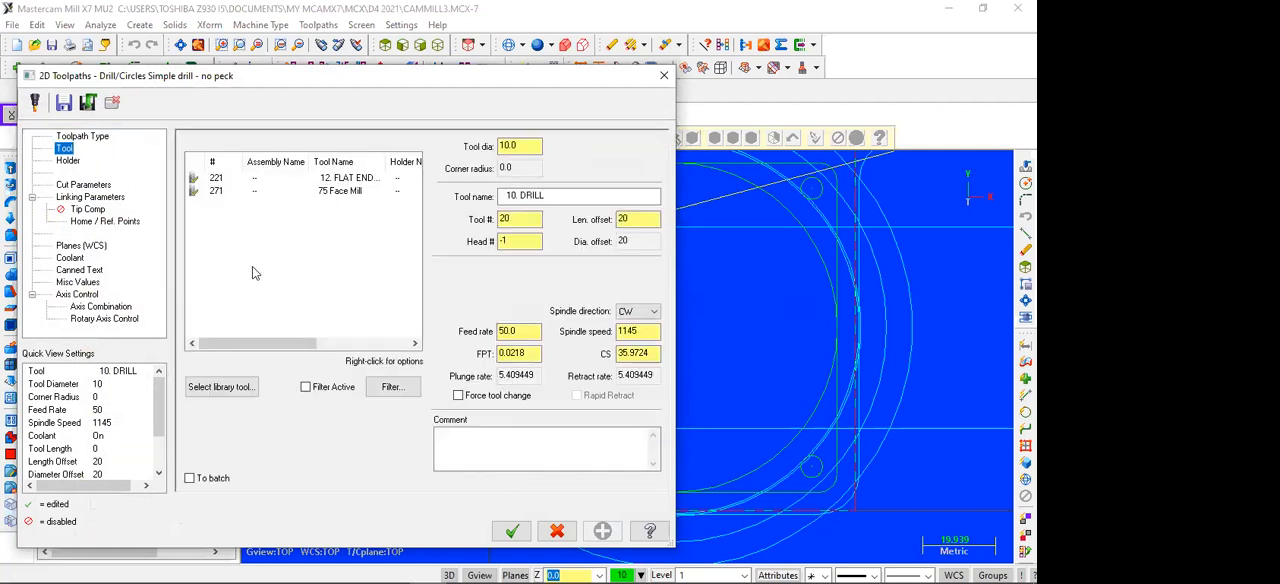
pyautogui.click(240, 388)
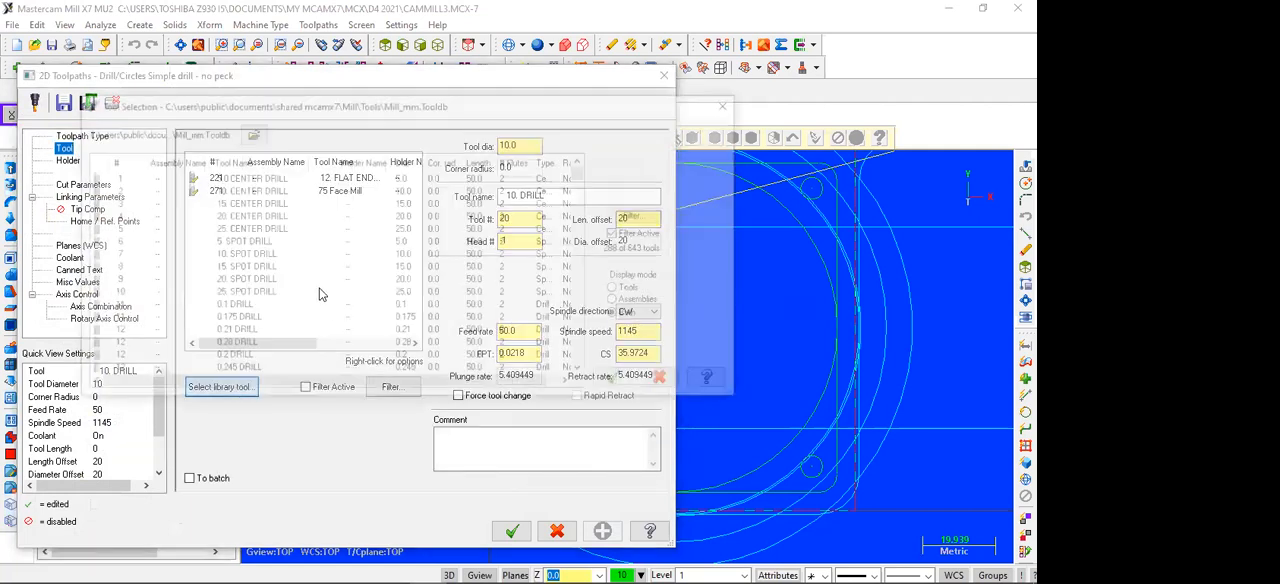
pyautogui.scroll(-7, 169, 272)
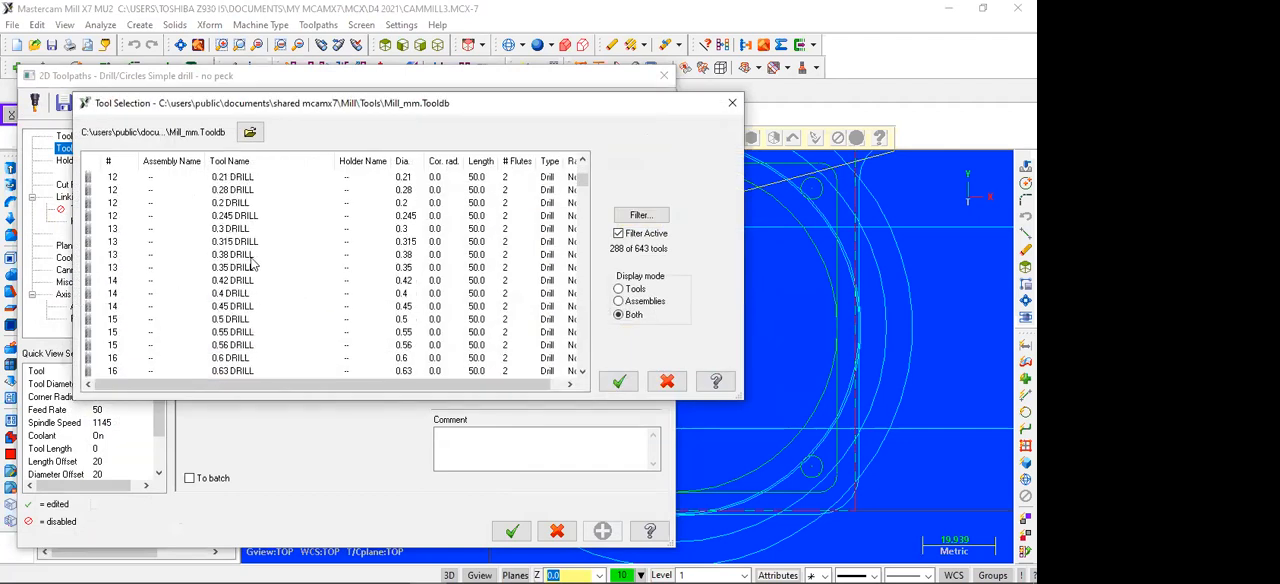
pyautogui.scroll(-12, 255, 261)
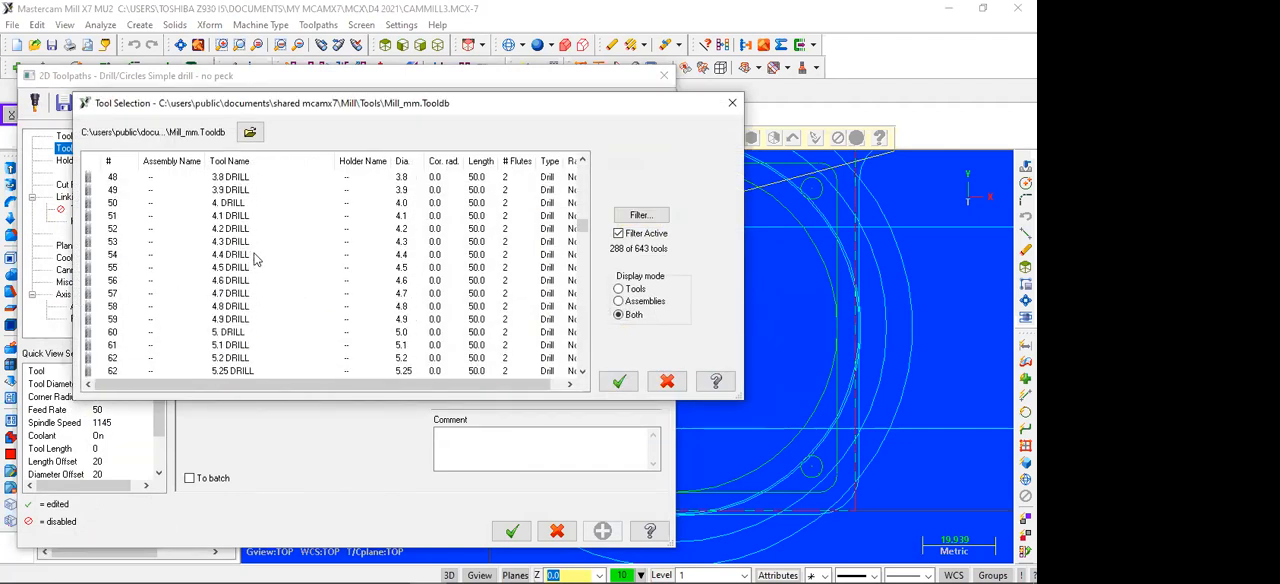
pyautogui.scroll(-2, 255, 261)
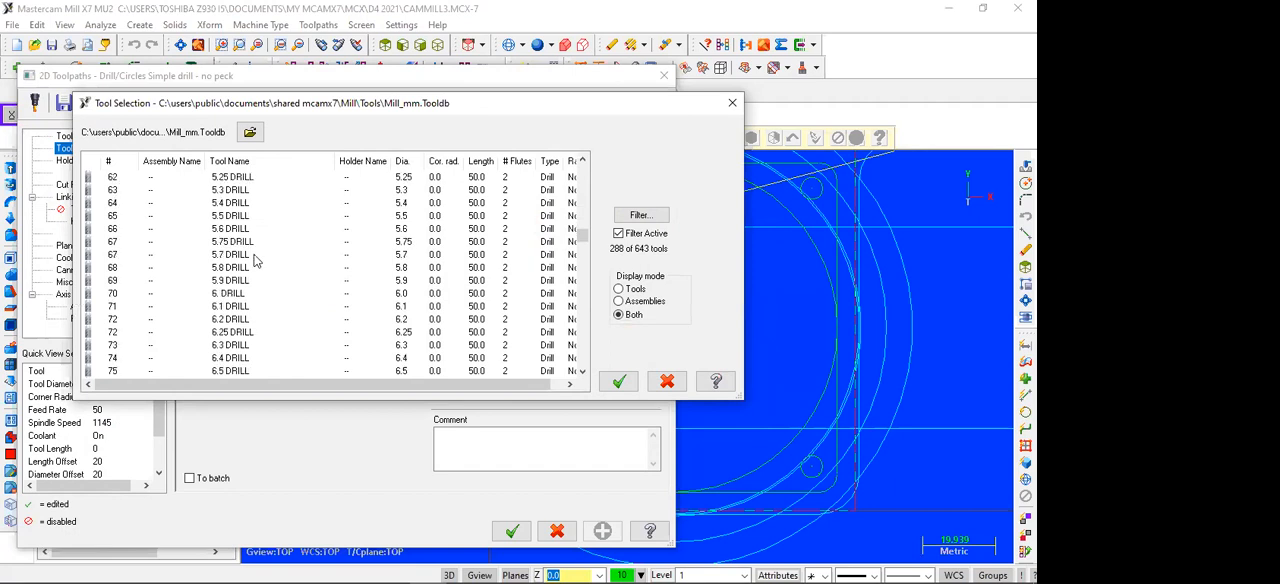
pyautogui.click(229, 296)
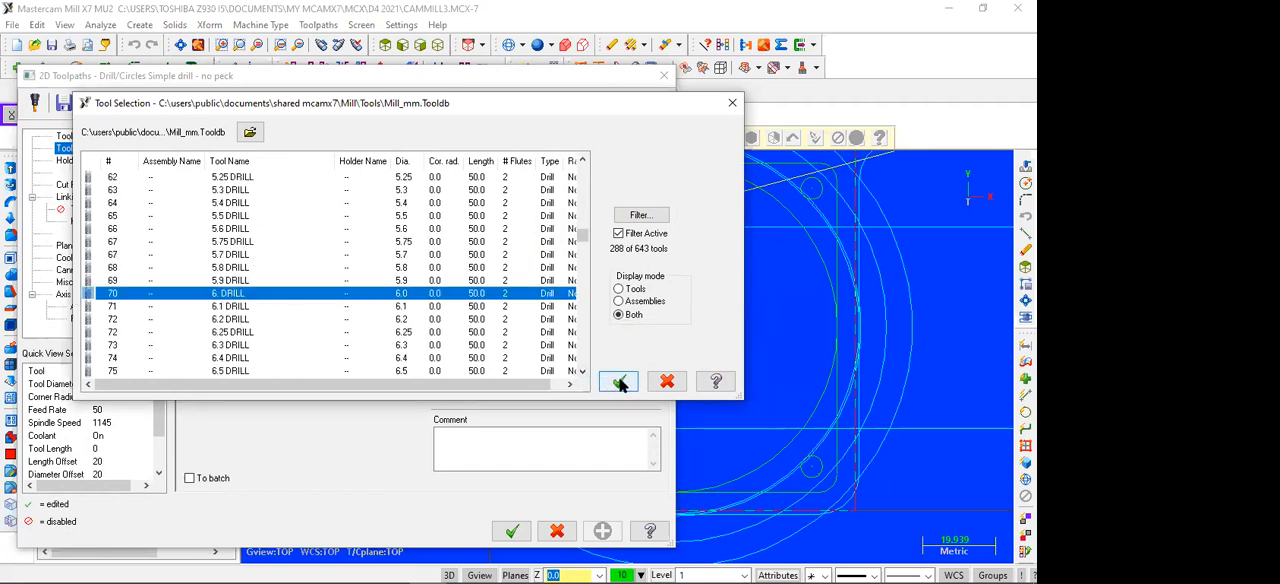
pyautogui.click(620, 382)
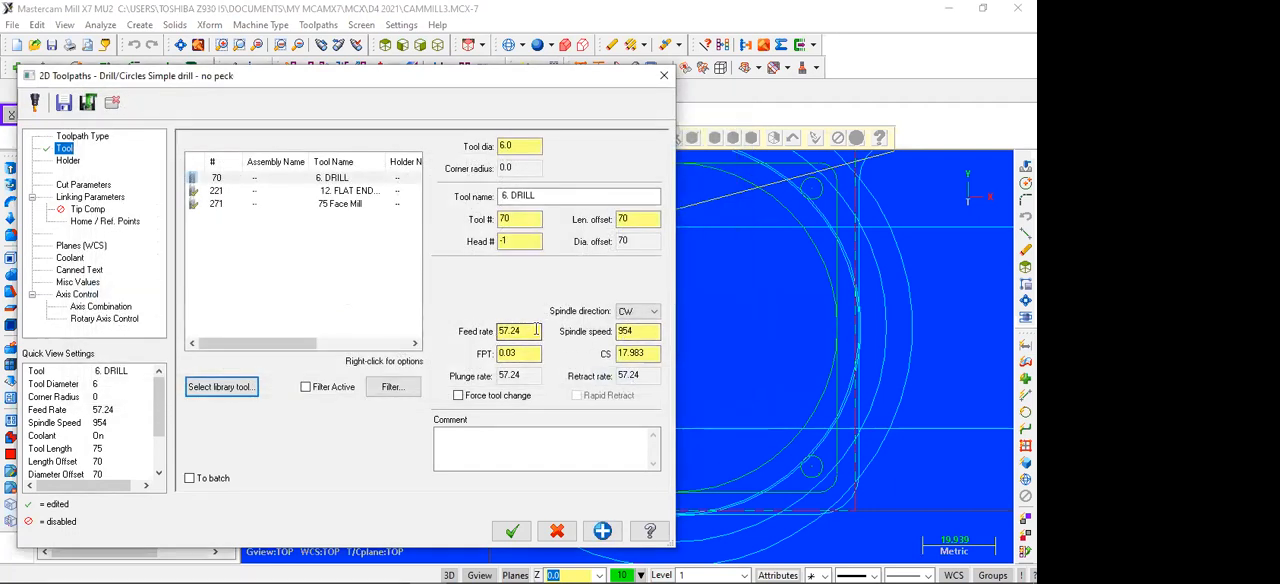
# Step: Set the 6 mm drill's spindle speed to 2000
pyautogui.doubleClick(638, 331)
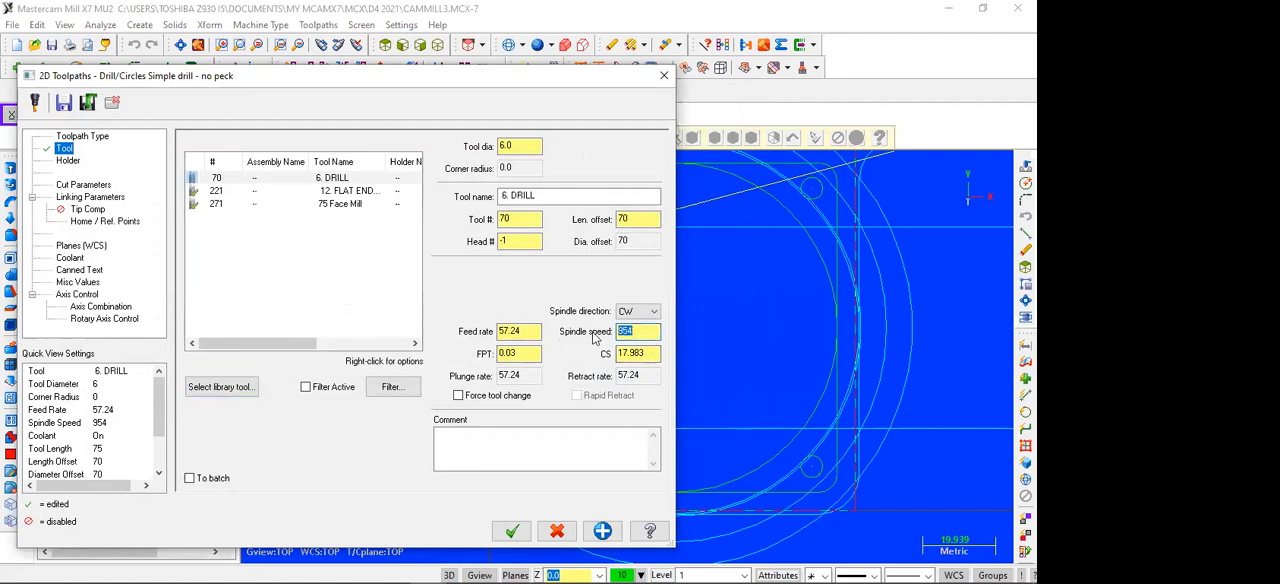
pyautogui.write('2000')
pyautogui.click(640, 353)
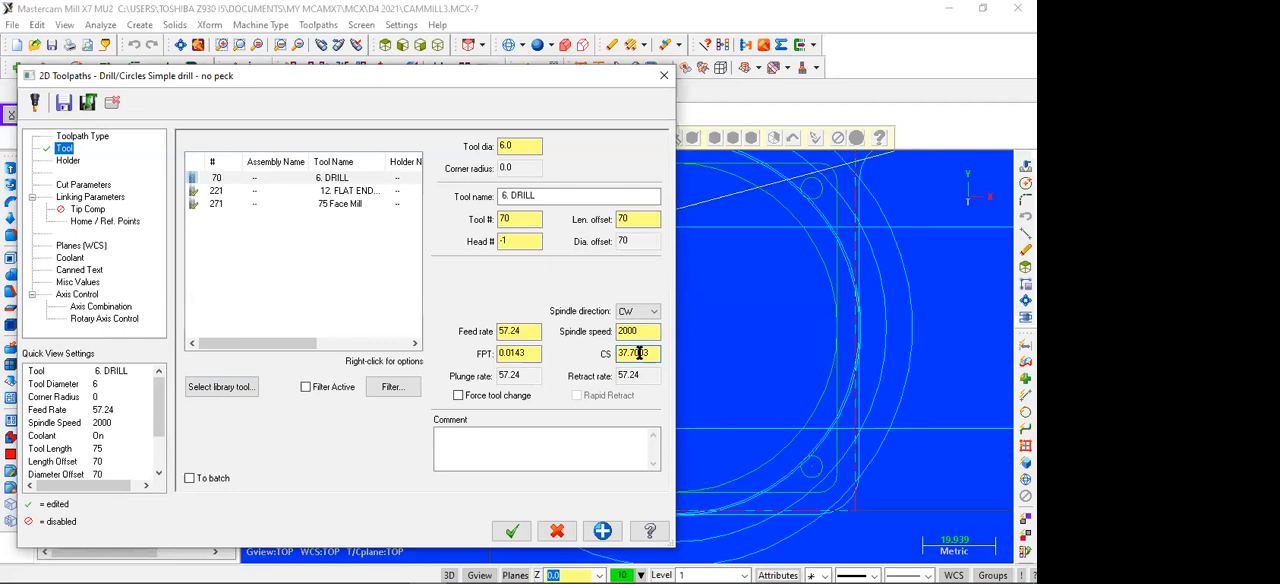
# Step: Change the drilling cycle to Peck Drill with a peck of 2 mm
pyautogui.click(83, 187)
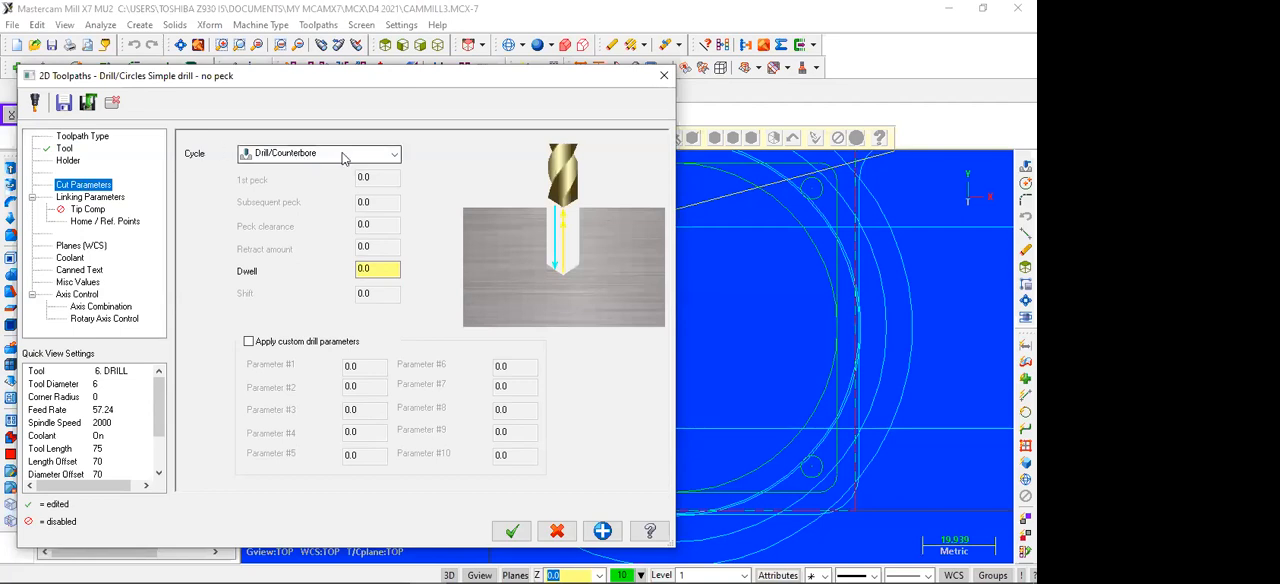
pyautogui.click(374, 157)
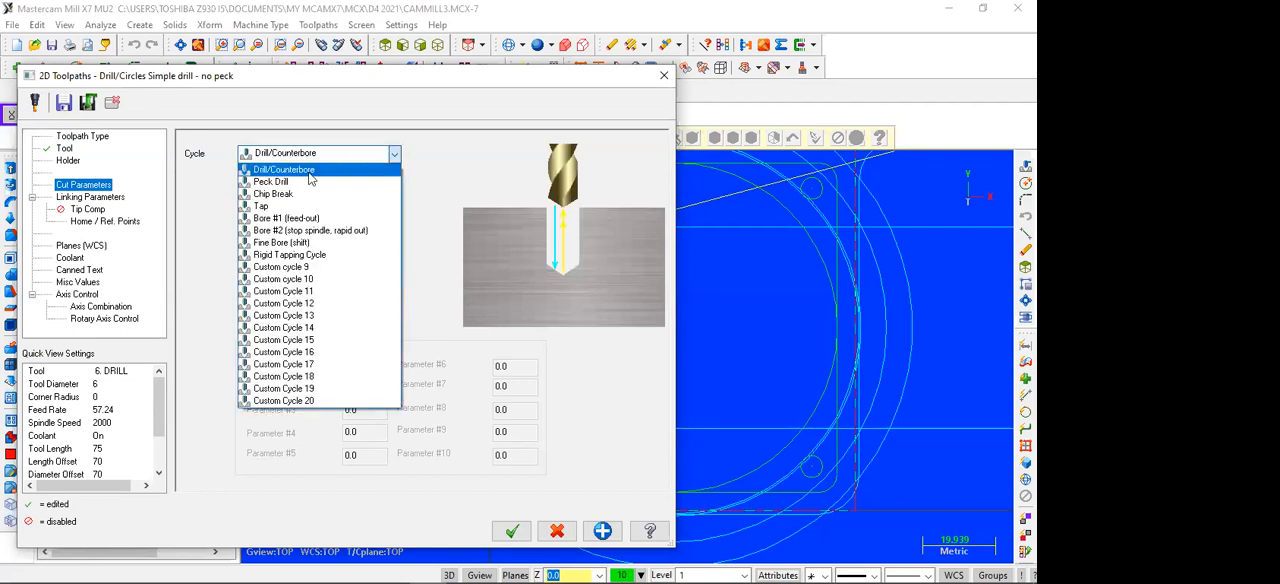
pyautogui.click(278, 183)
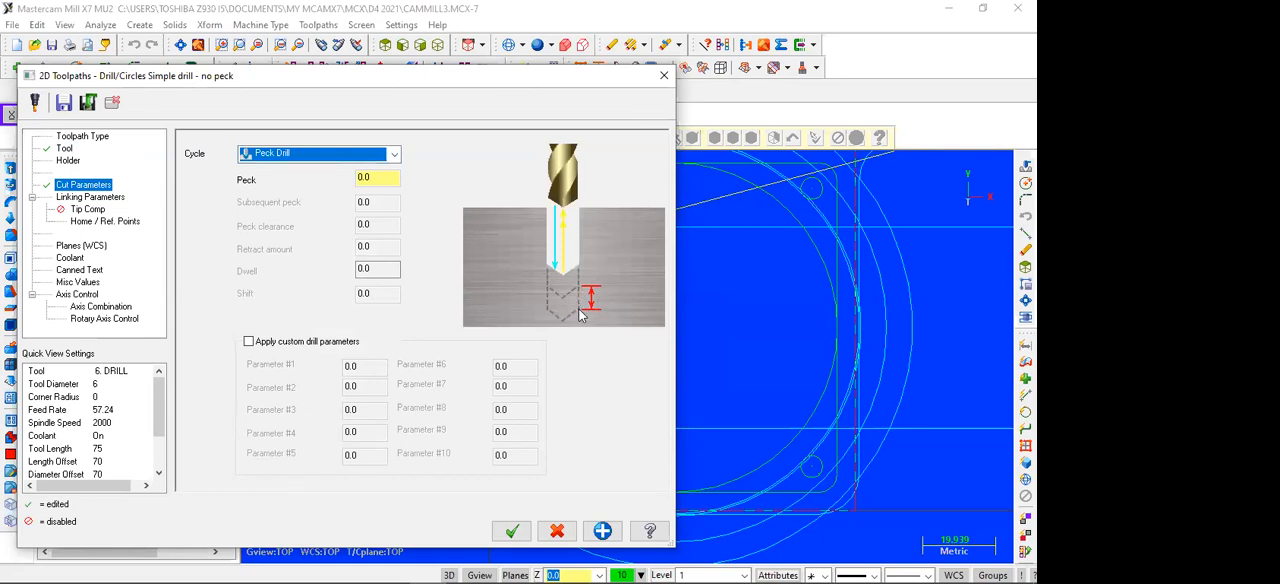
pyautogui.click(360, 177)
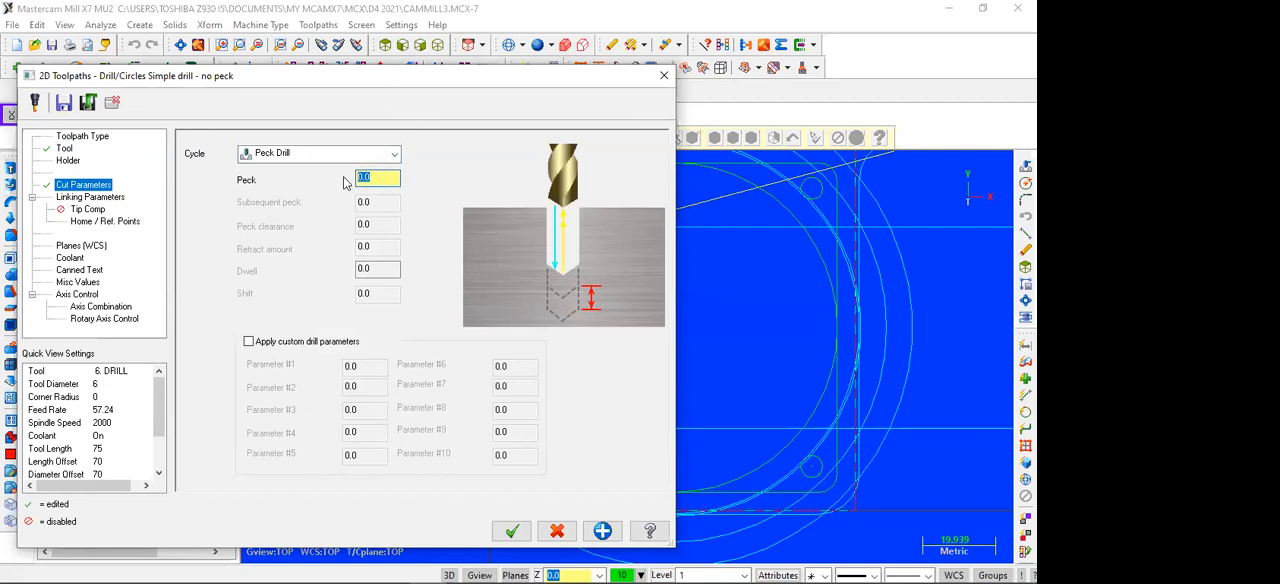
pyautogui.write('2')
# Step: Set the drilling depth to an absolute -6 mm in the linking parameters, leaving the depth calculator unapplied
pyautogui.click(78, 199)
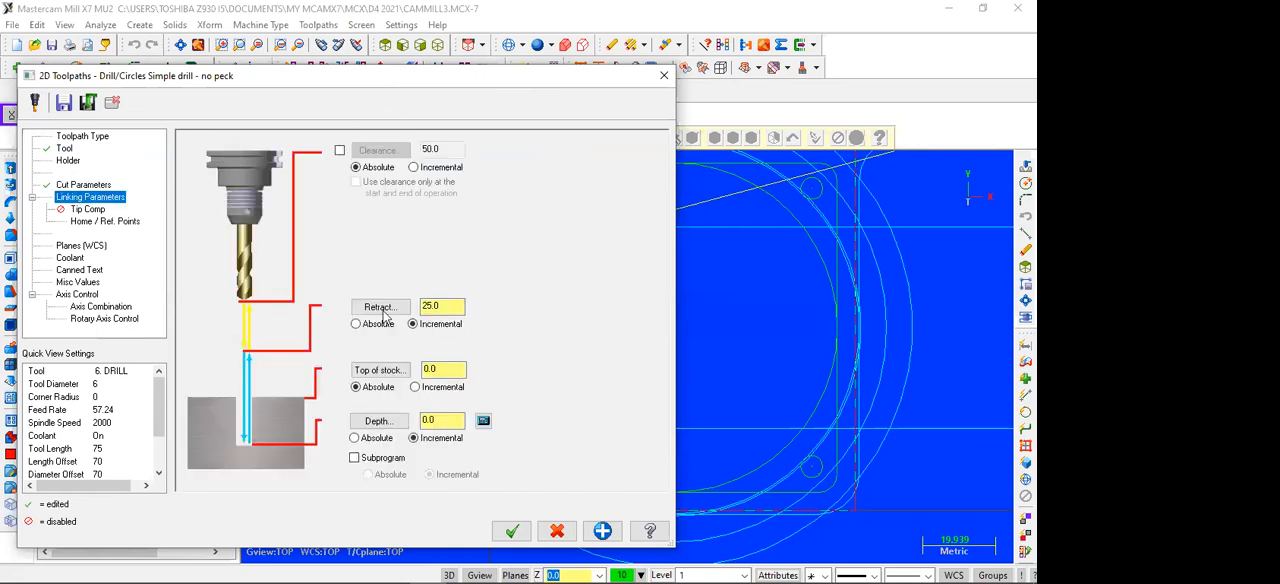
pyautogui.click(363, 440)
pyautogui.doubleClick(418, 420)
pyautogui.write('-6')
pyautogui.click(483, 421)
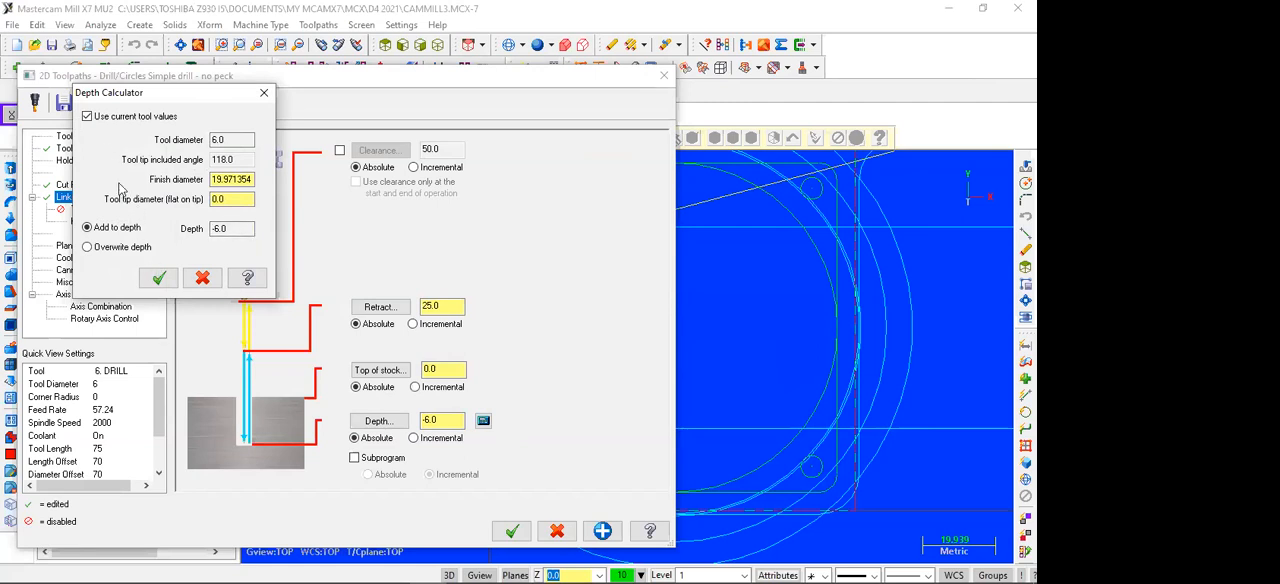
pyautogui.click(203, 279)
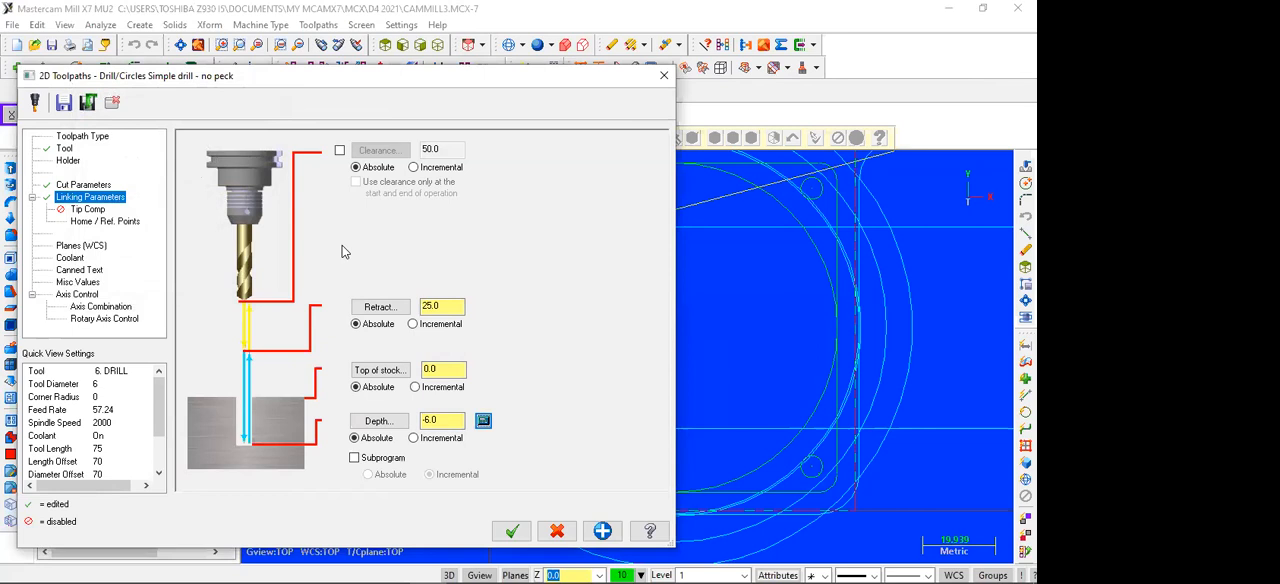
# Step: Turn flood coolant on for the corner holes and accept the peck drill toolpath
pyautogui.click(72, 258)
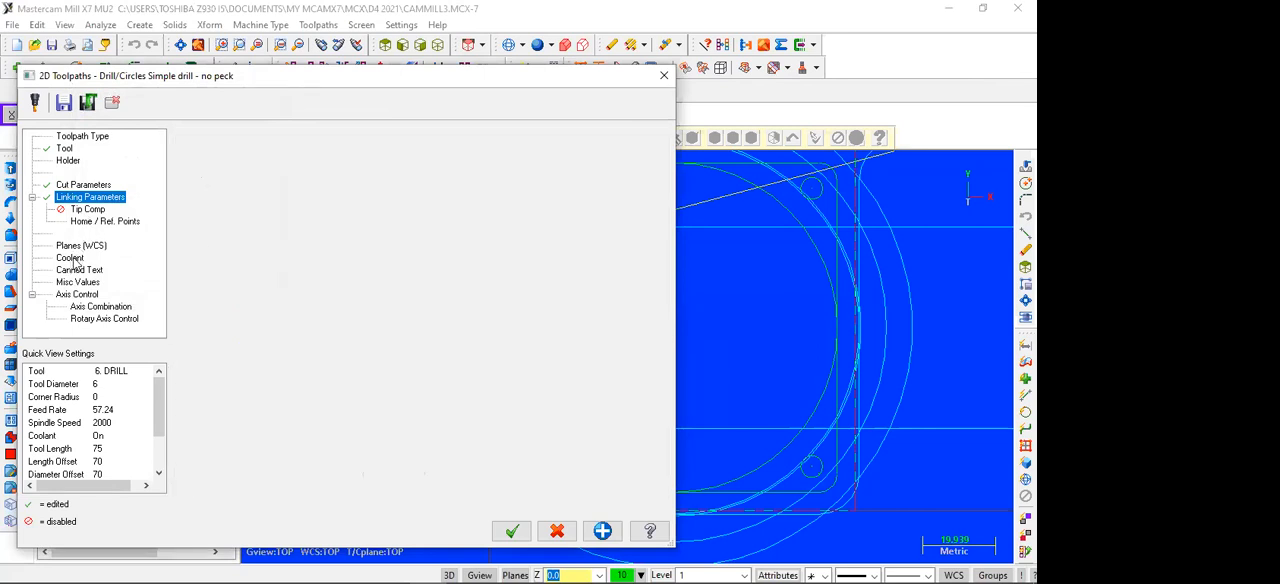
pyautogui.click(430, 223)
pyautogui.click(422, 237)
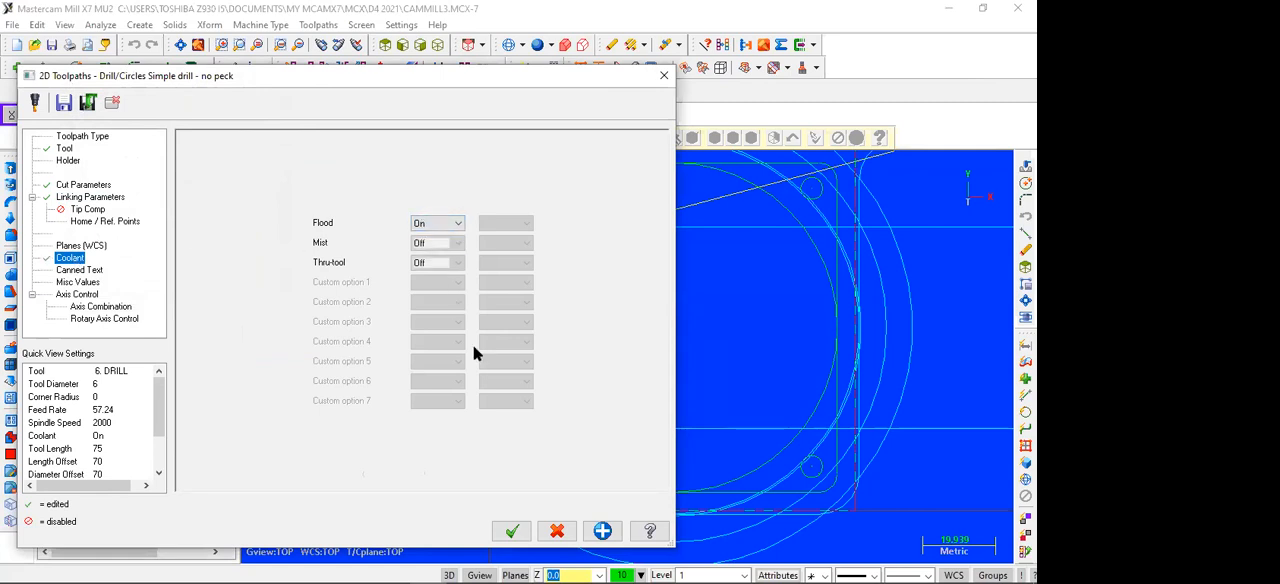
pyautogui.click(511, 530)
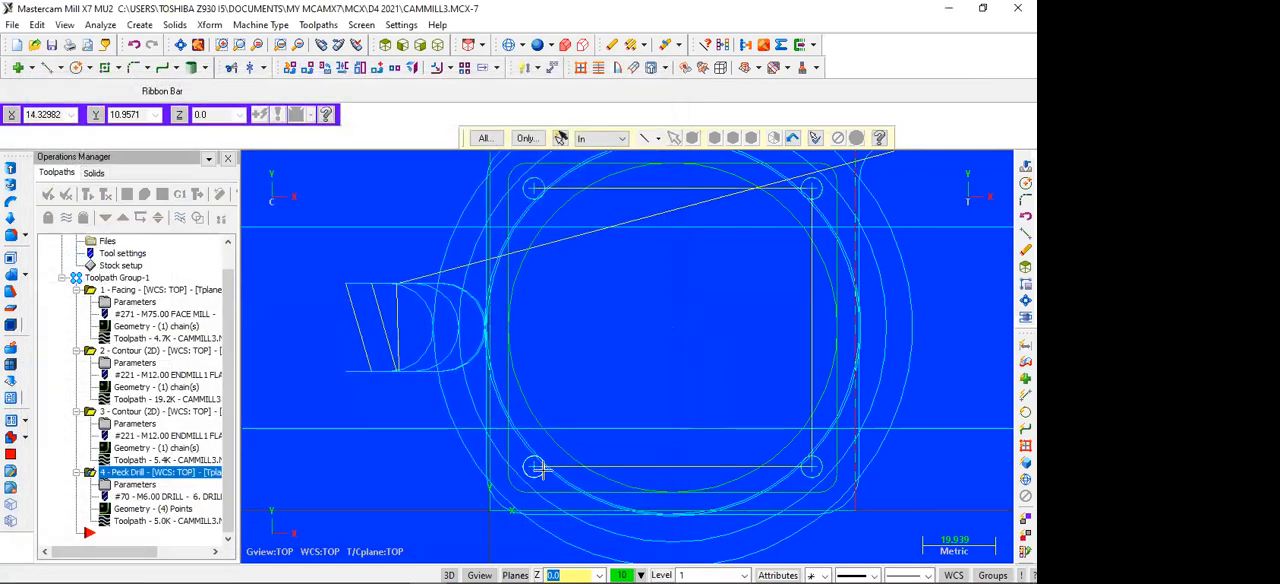
# Step: Run the Verify simulation of all four operations in isometric view
pyautogui.scroll(-2, 523, 275)
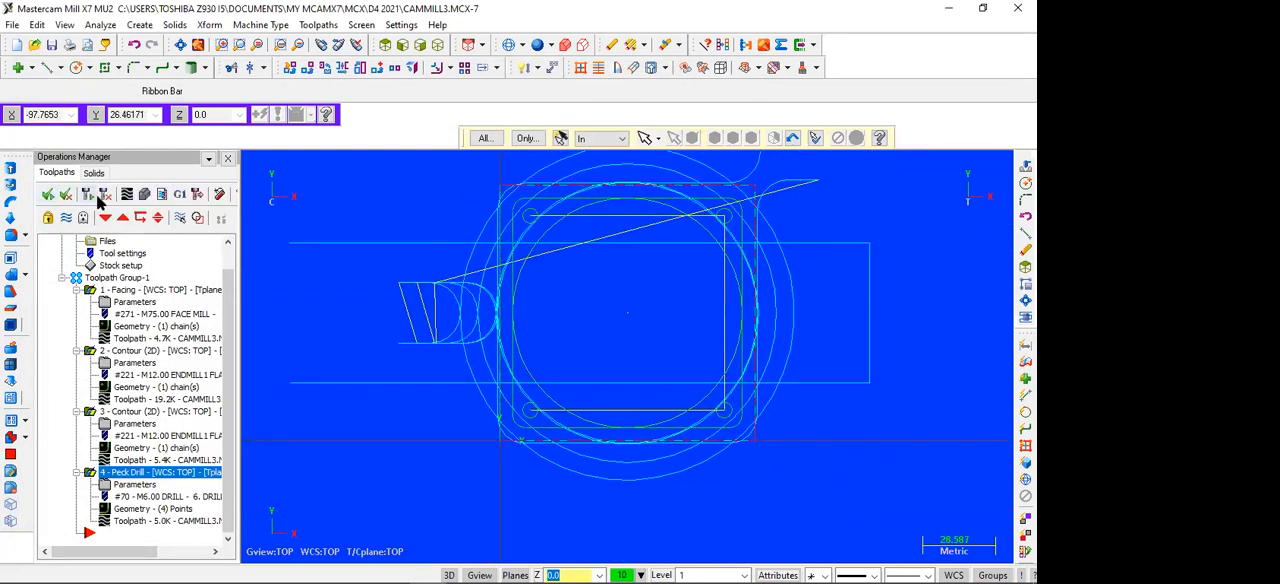
pyautogui.click(144, 194)
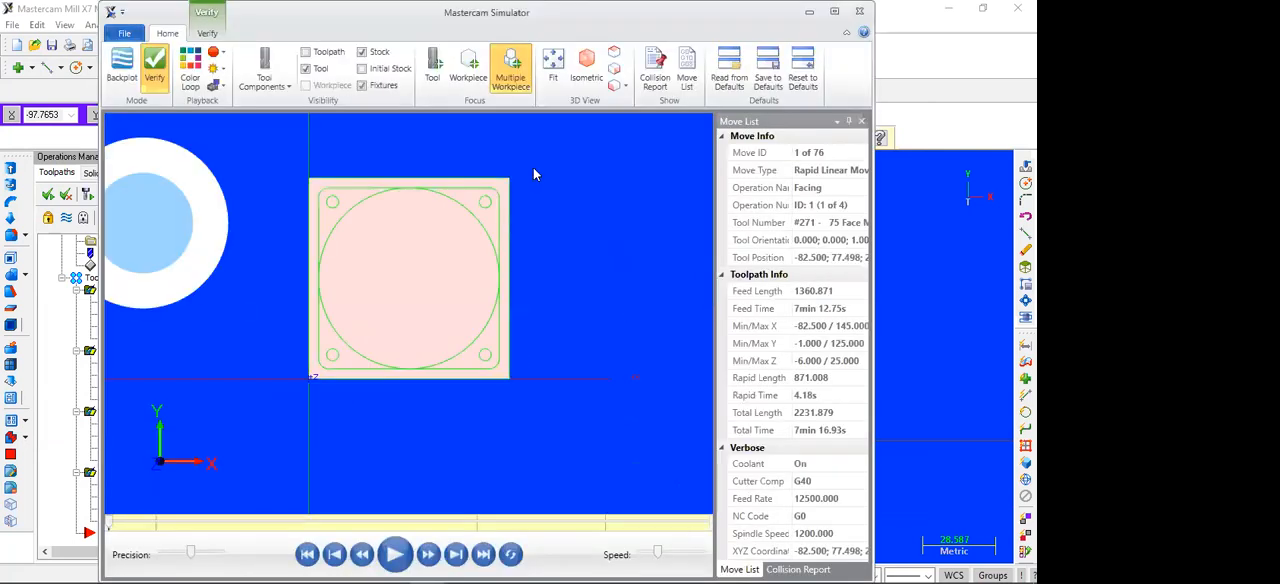
pyautogui.click(587, 70)
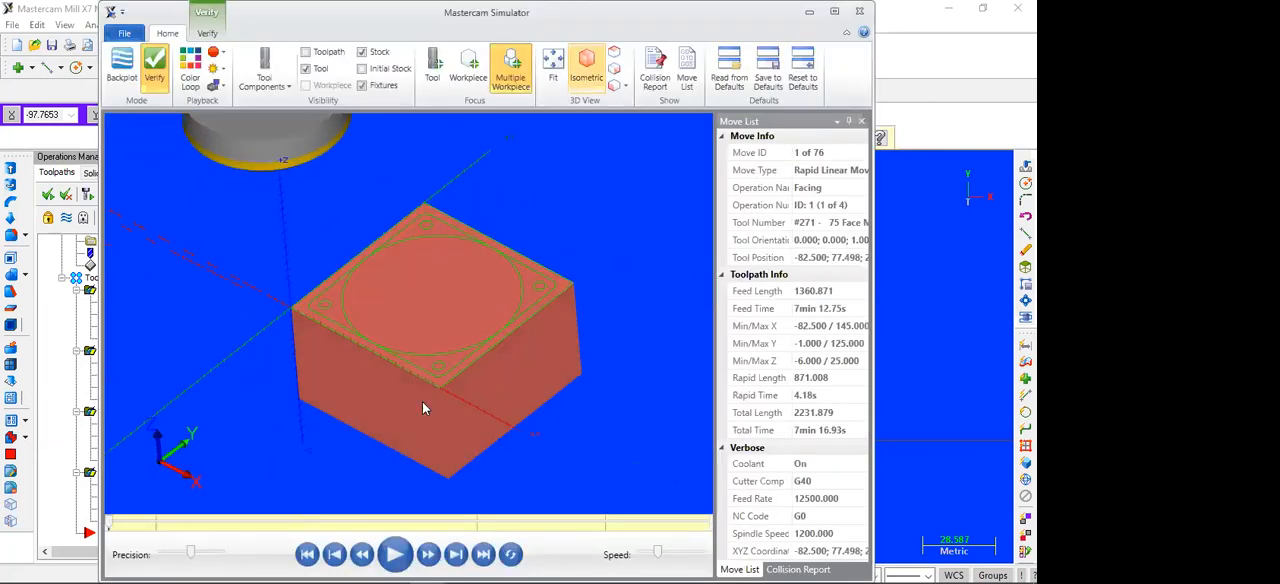
pyautogui.click(394, 555)
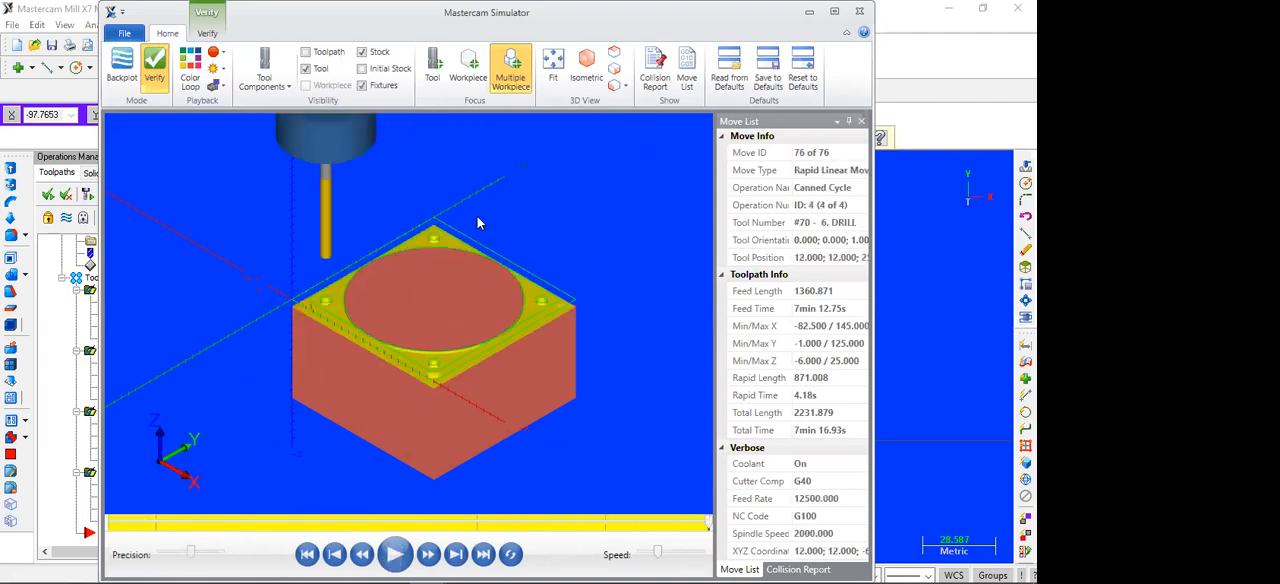
# Step: Examine the simulated part from the top and in isometric view, with and without the initial stock, and close the simulator
pyautogui.click(613, 53)
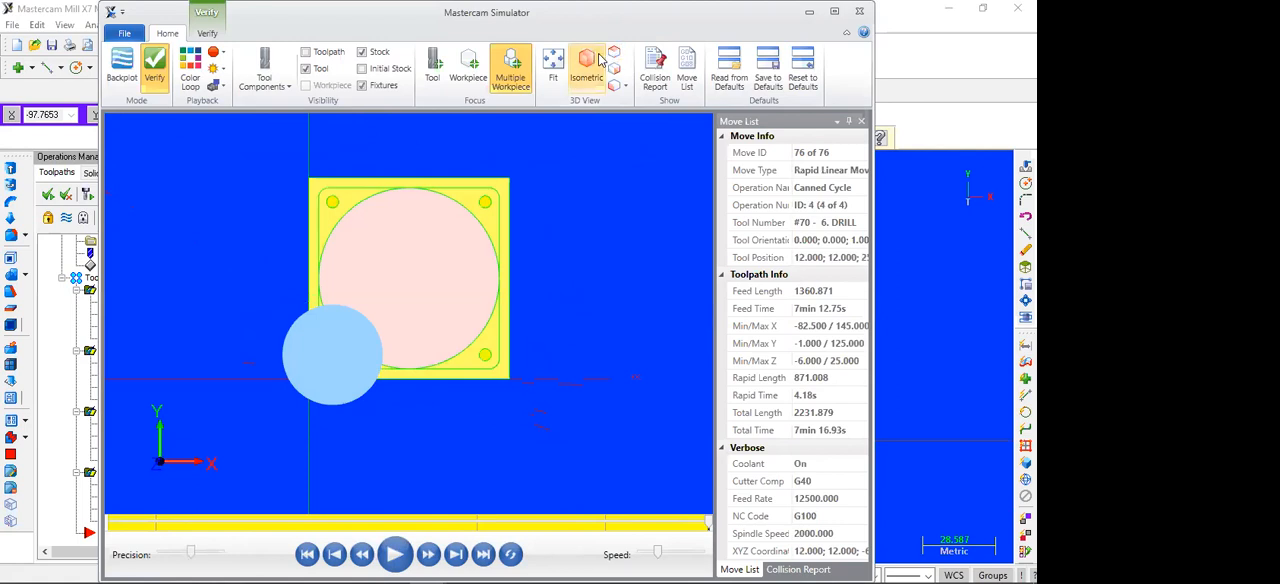
pyautogui.click(598, 60)
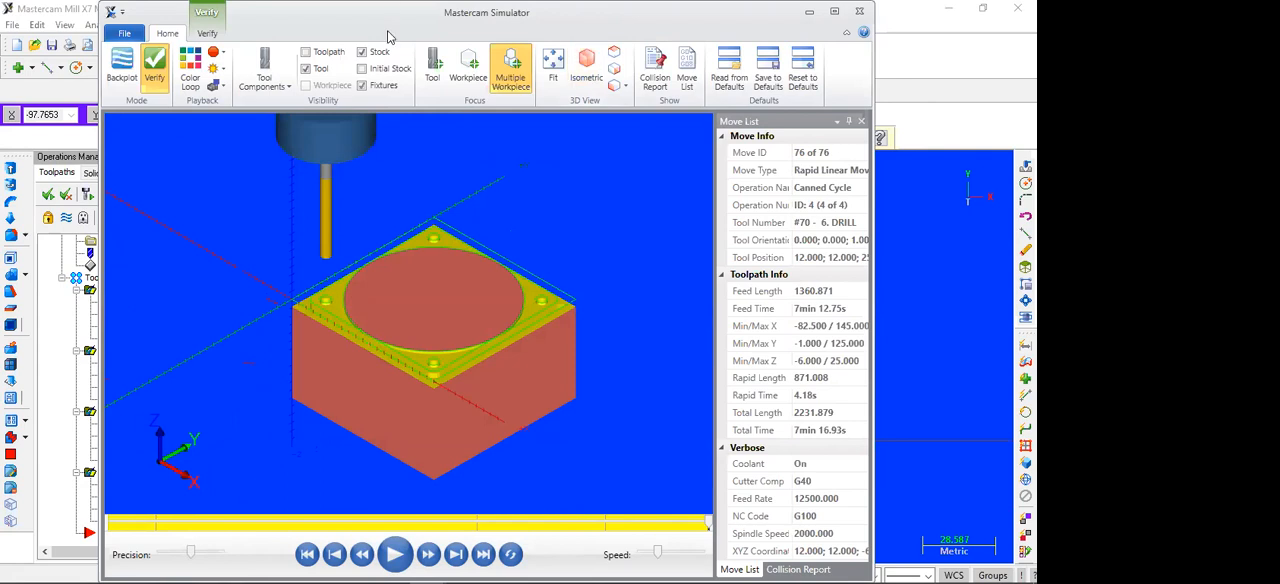
pyautogui.press('i')
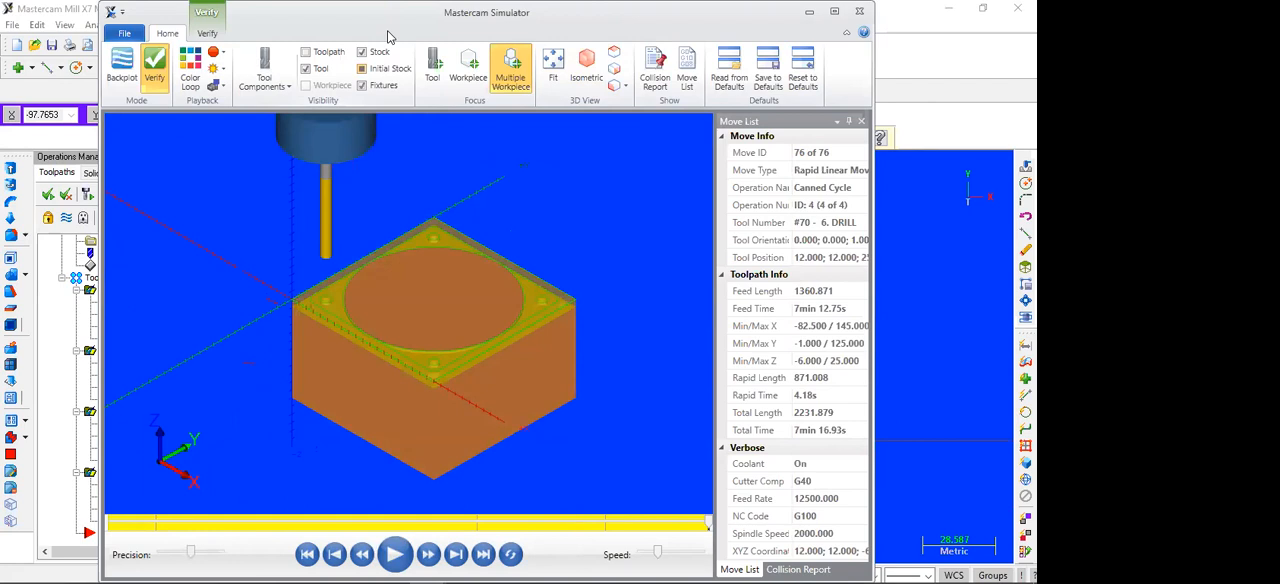
pyautogui.scroll(4, 346, 242)
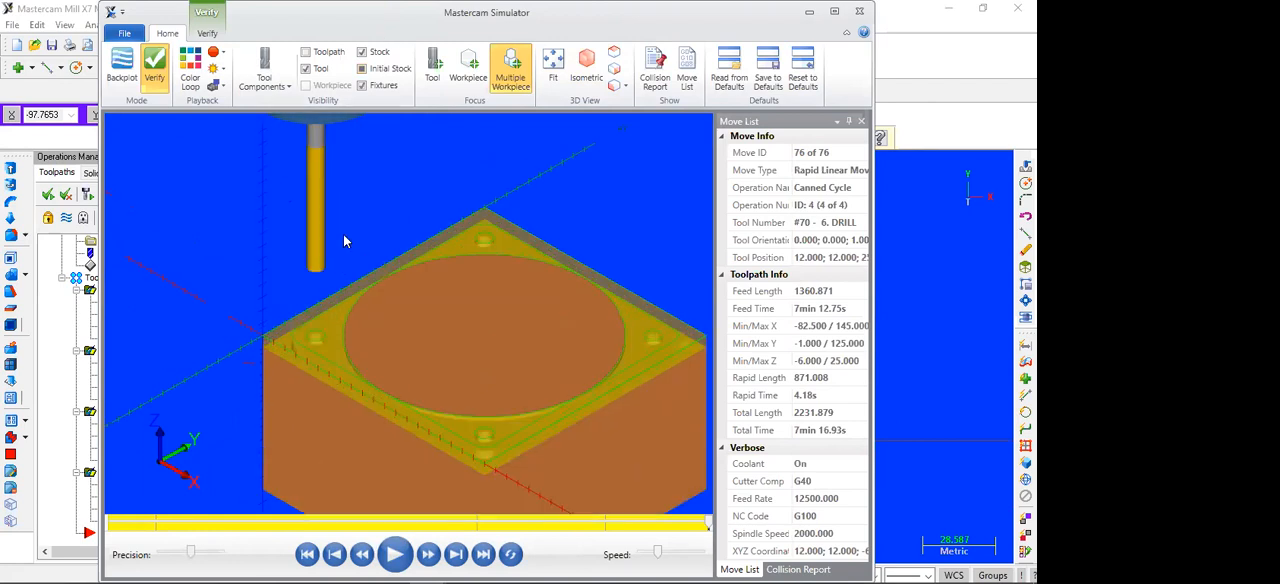
pyautogui.scroll(-4, 349, 237)
pyautogui.scroll(2, 349, 237)
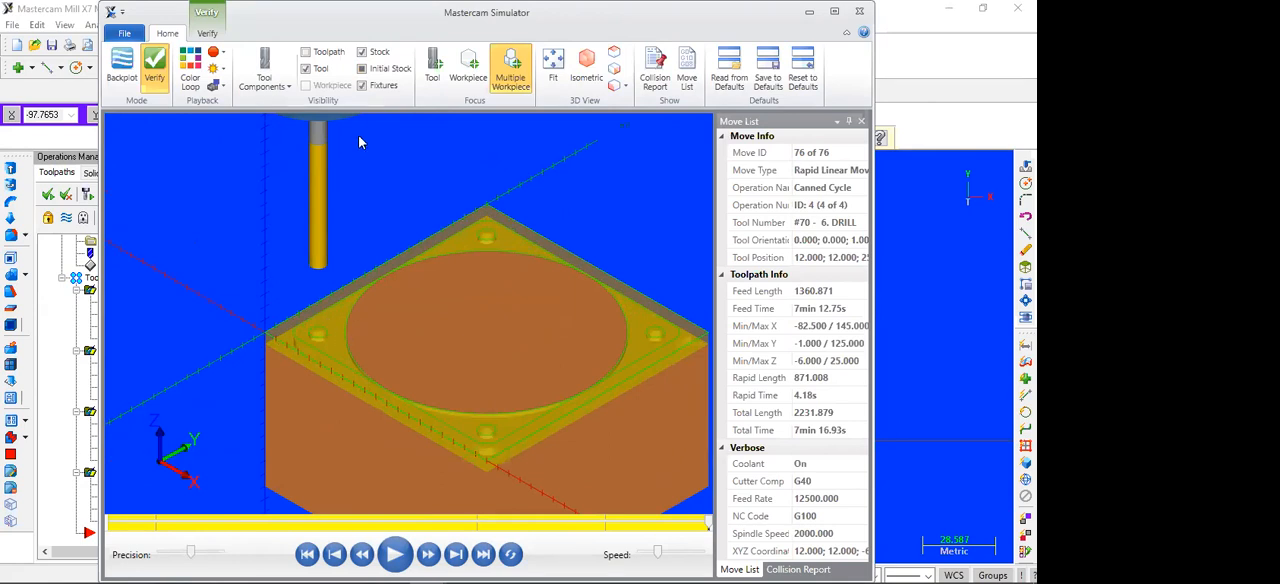
pyautogui.press('i')
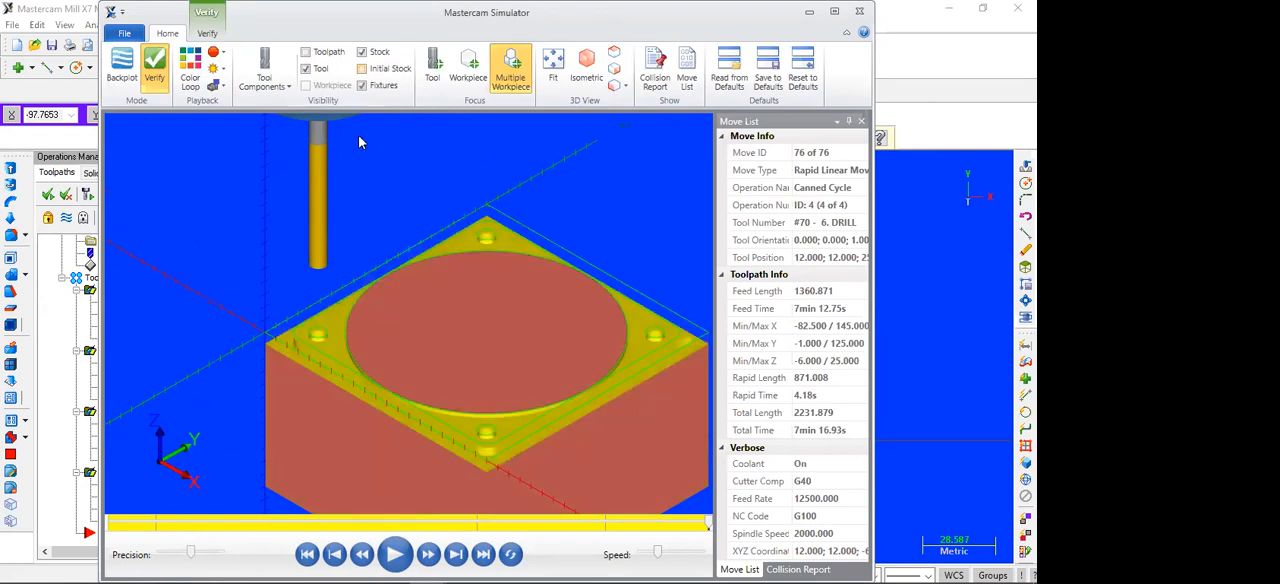
pyautogui.click(859, 11)
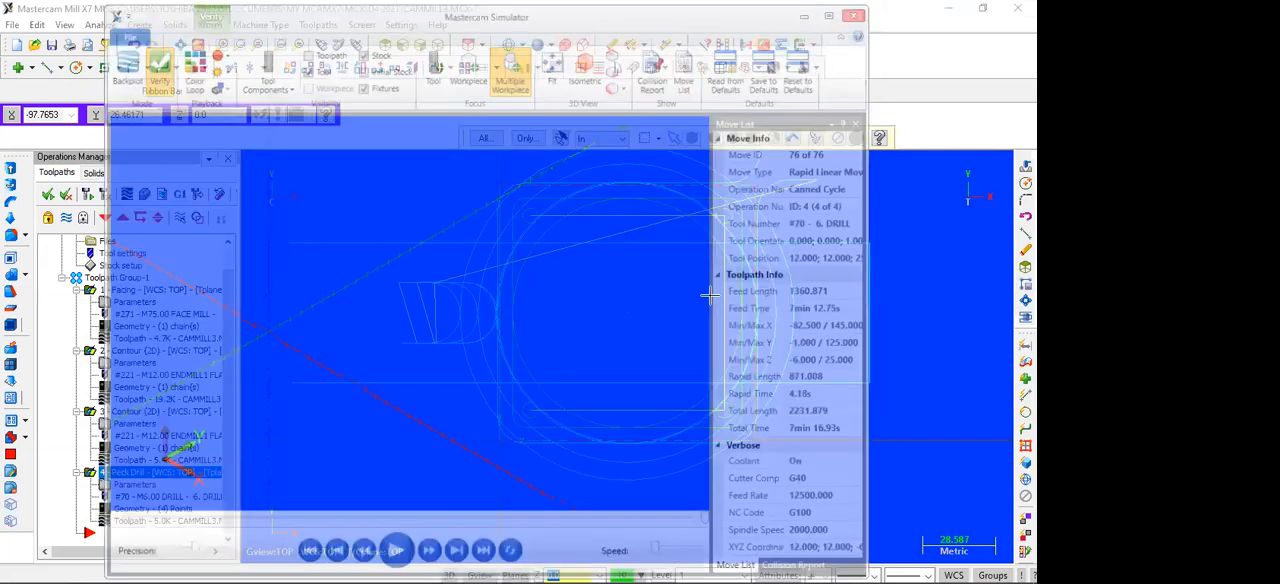
pyautogui.scroll(-2, 622, 327)
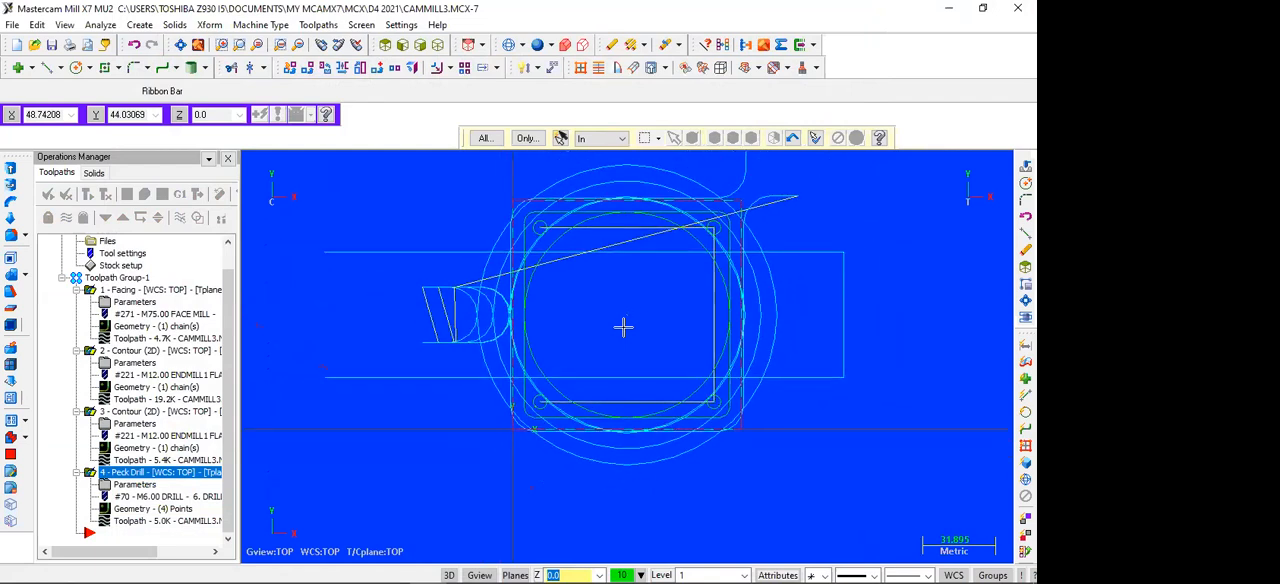